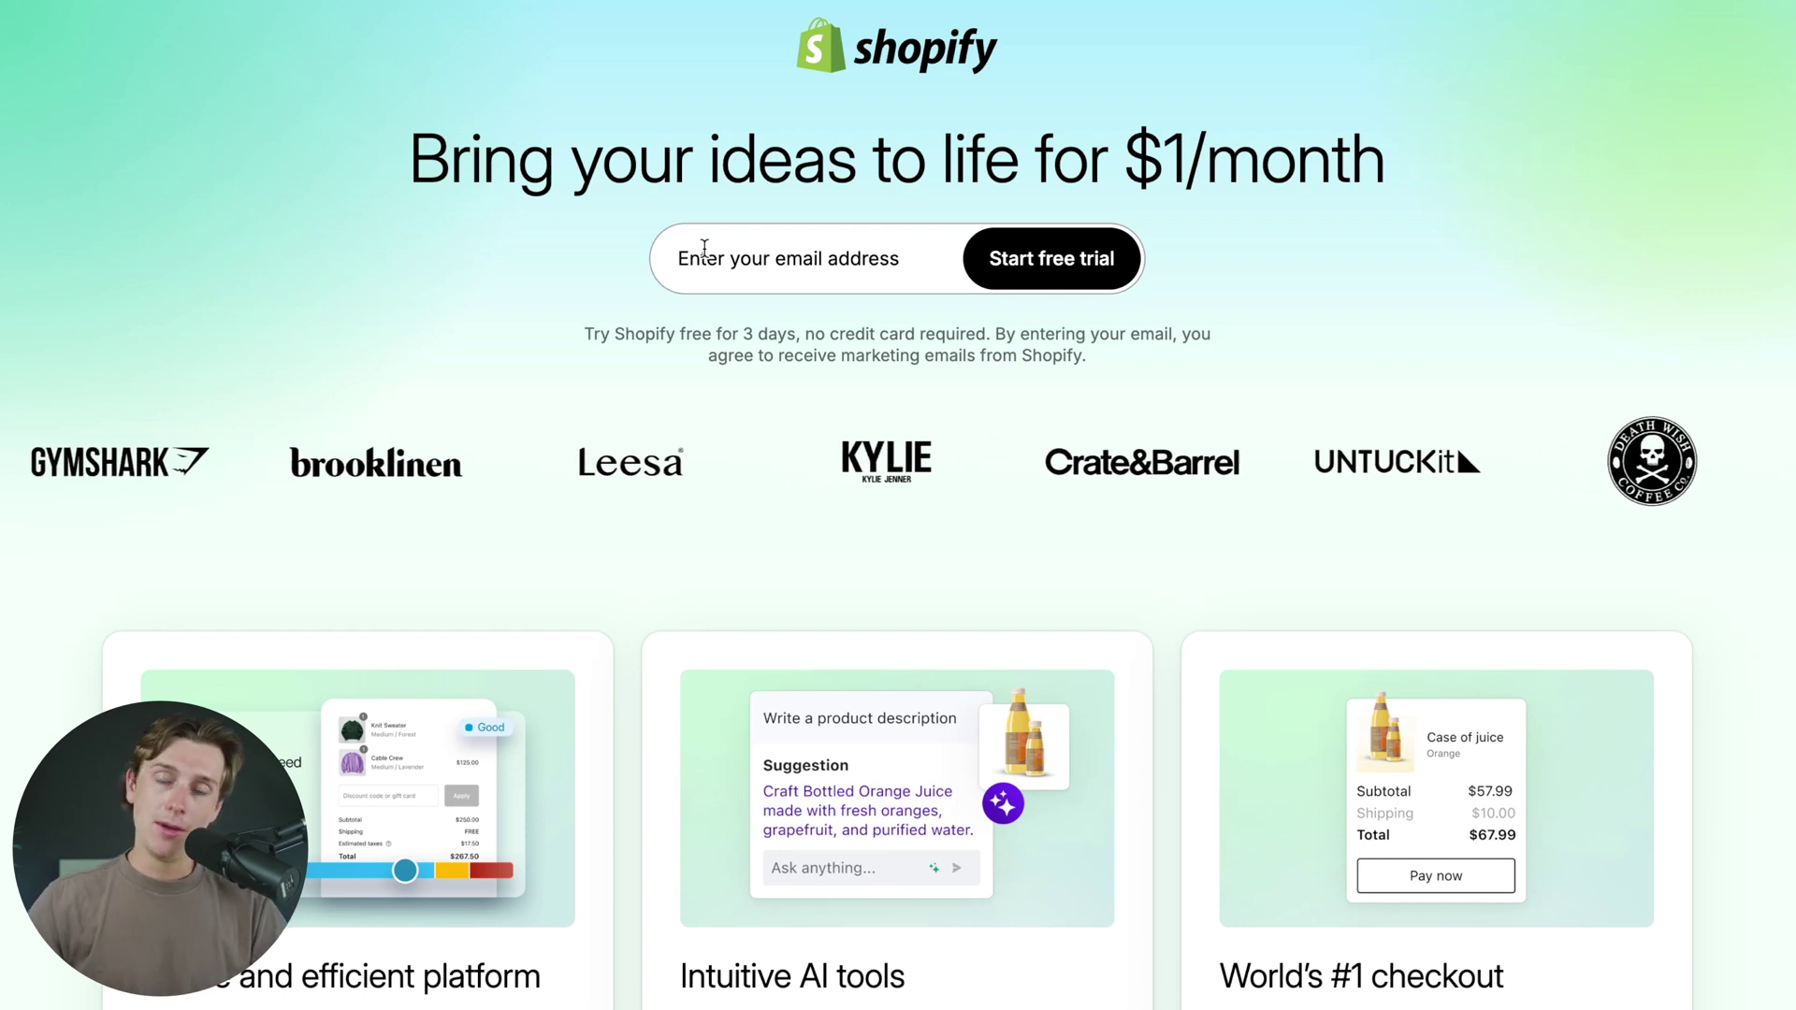
- Sign up for a Shopify free trial with an e-mail and password, skipping customized setup
{"action": "left_click", "coordinate": [752, 262]}
{"action": "key", "text": "ctrl+v"}
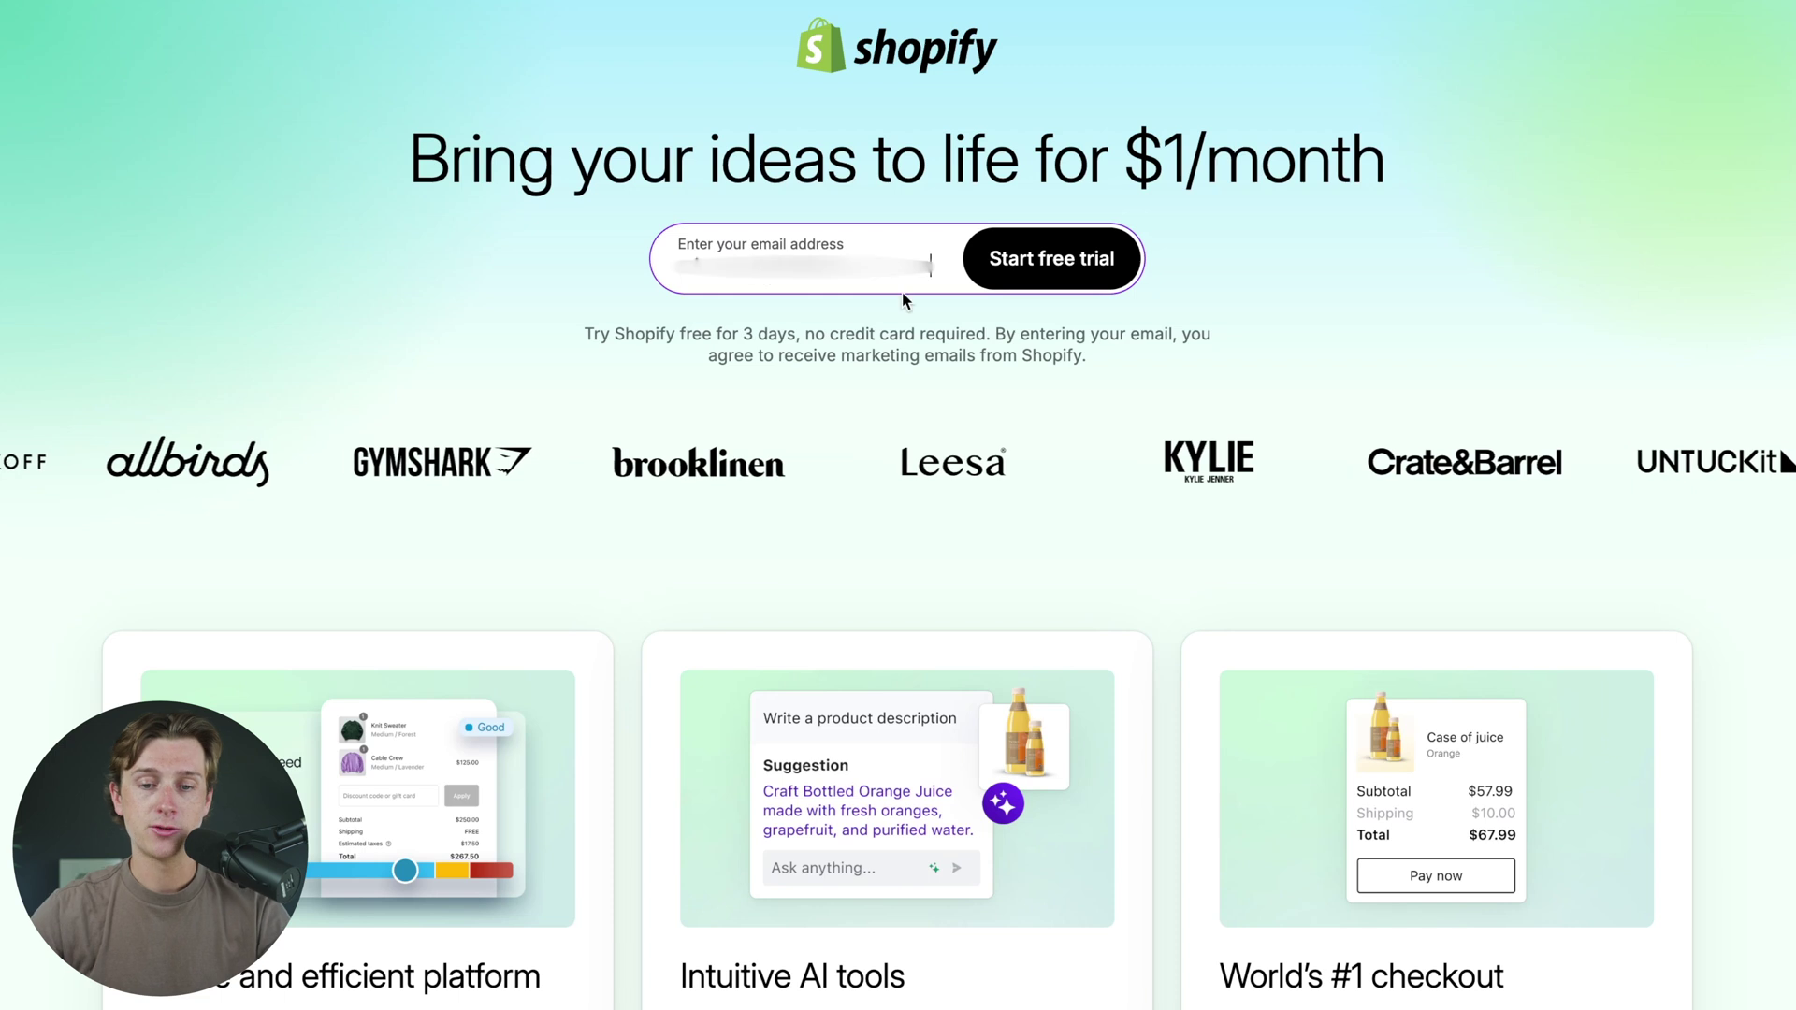
{"action": "left_click", "coordinate": [1066, 280]}
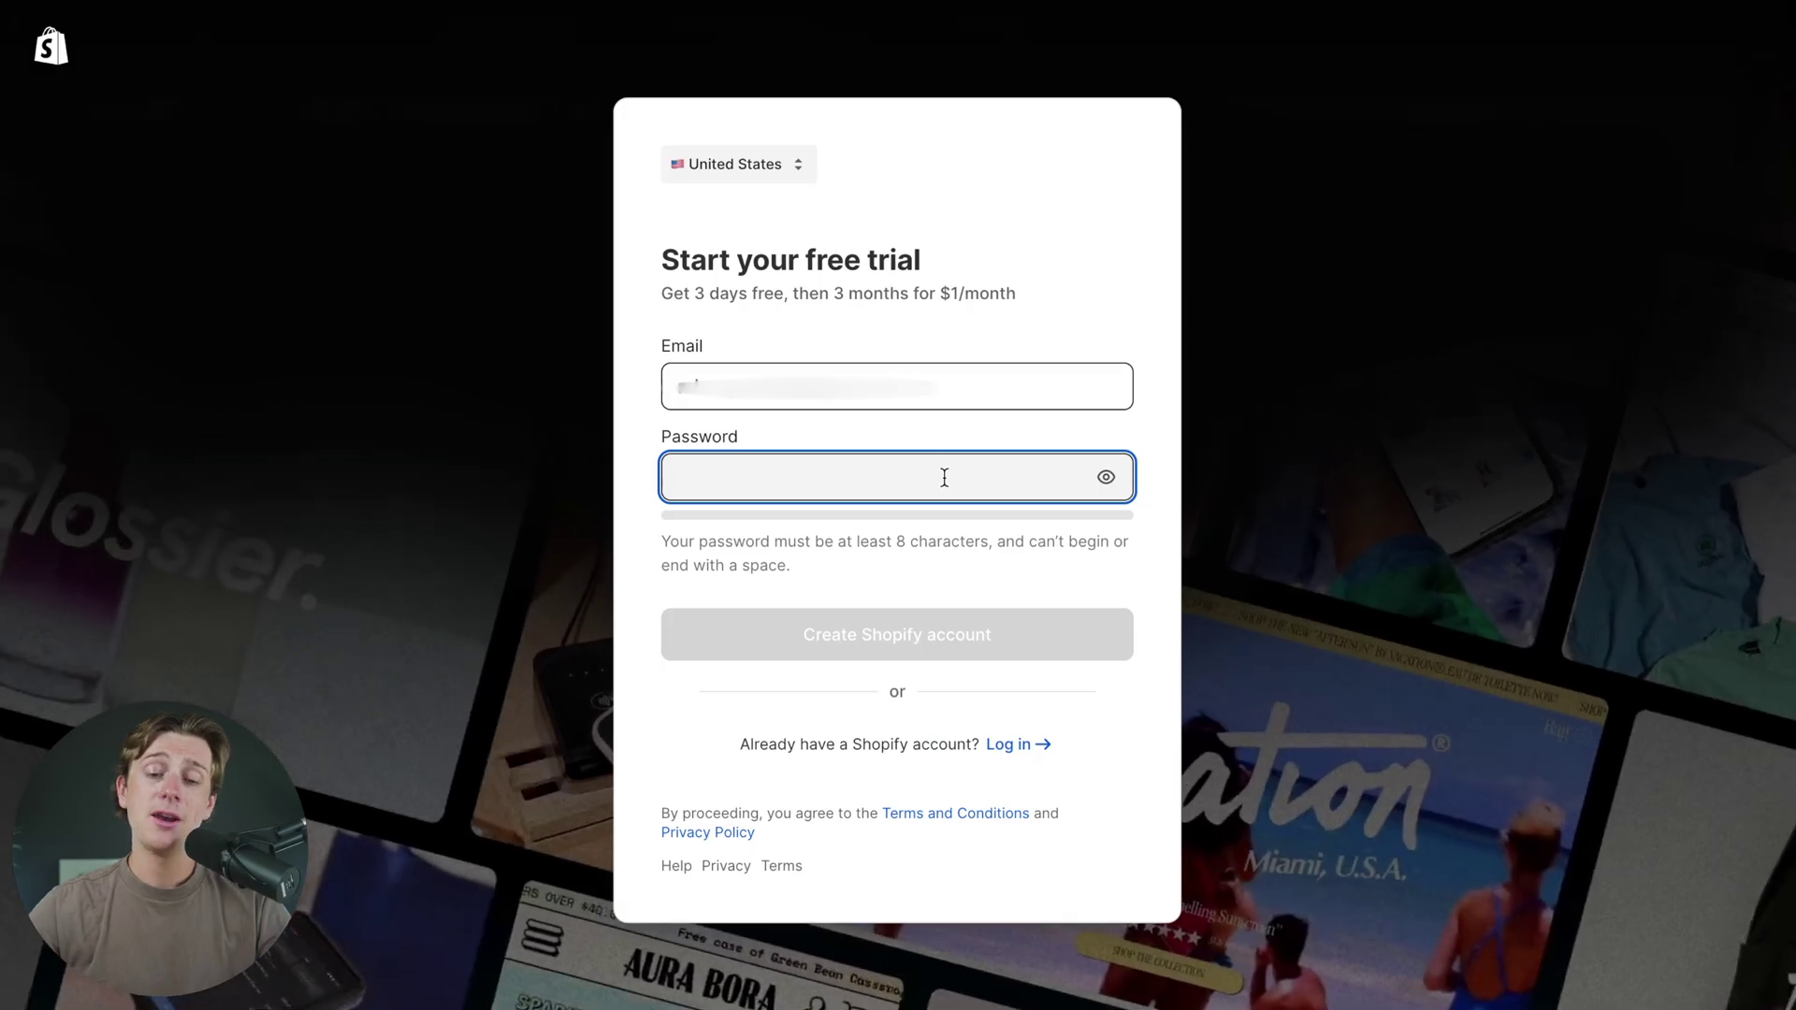
{"action": "key", "text": "ctrl+v"}
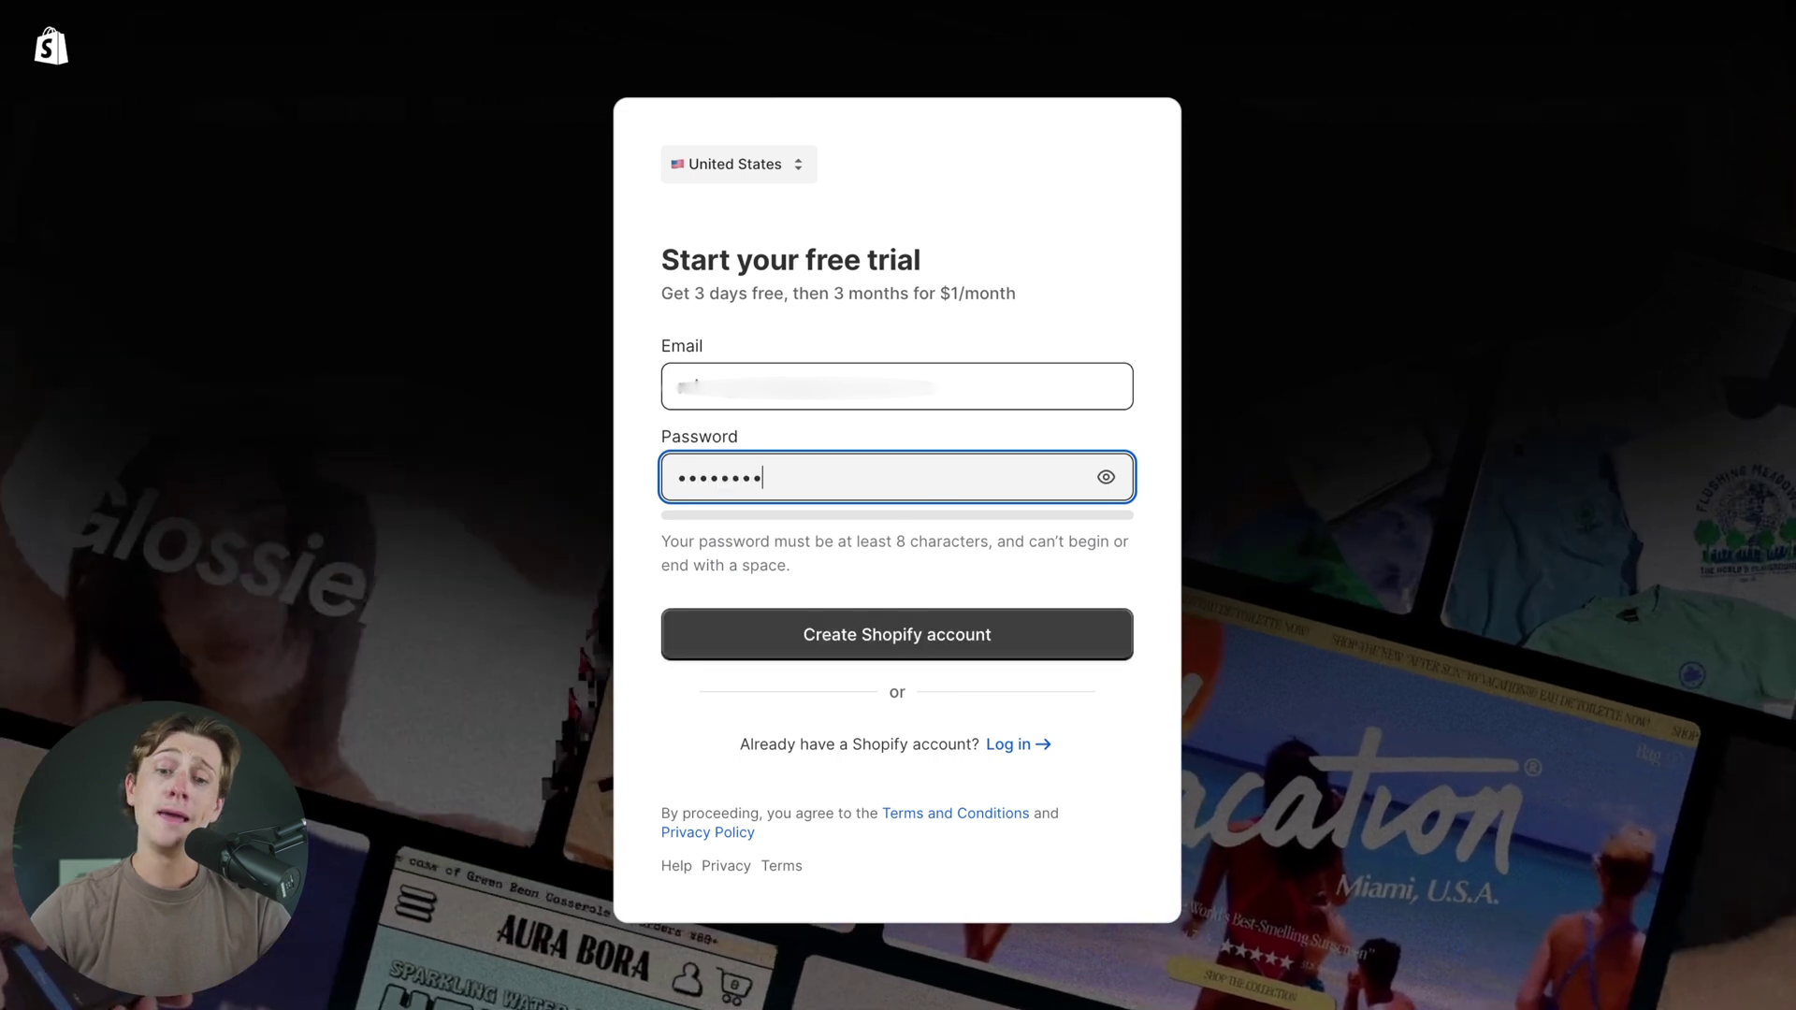
{"action": "type", "text": "abc"}
{"action": "left_click", "coordinate": [961, 633]}
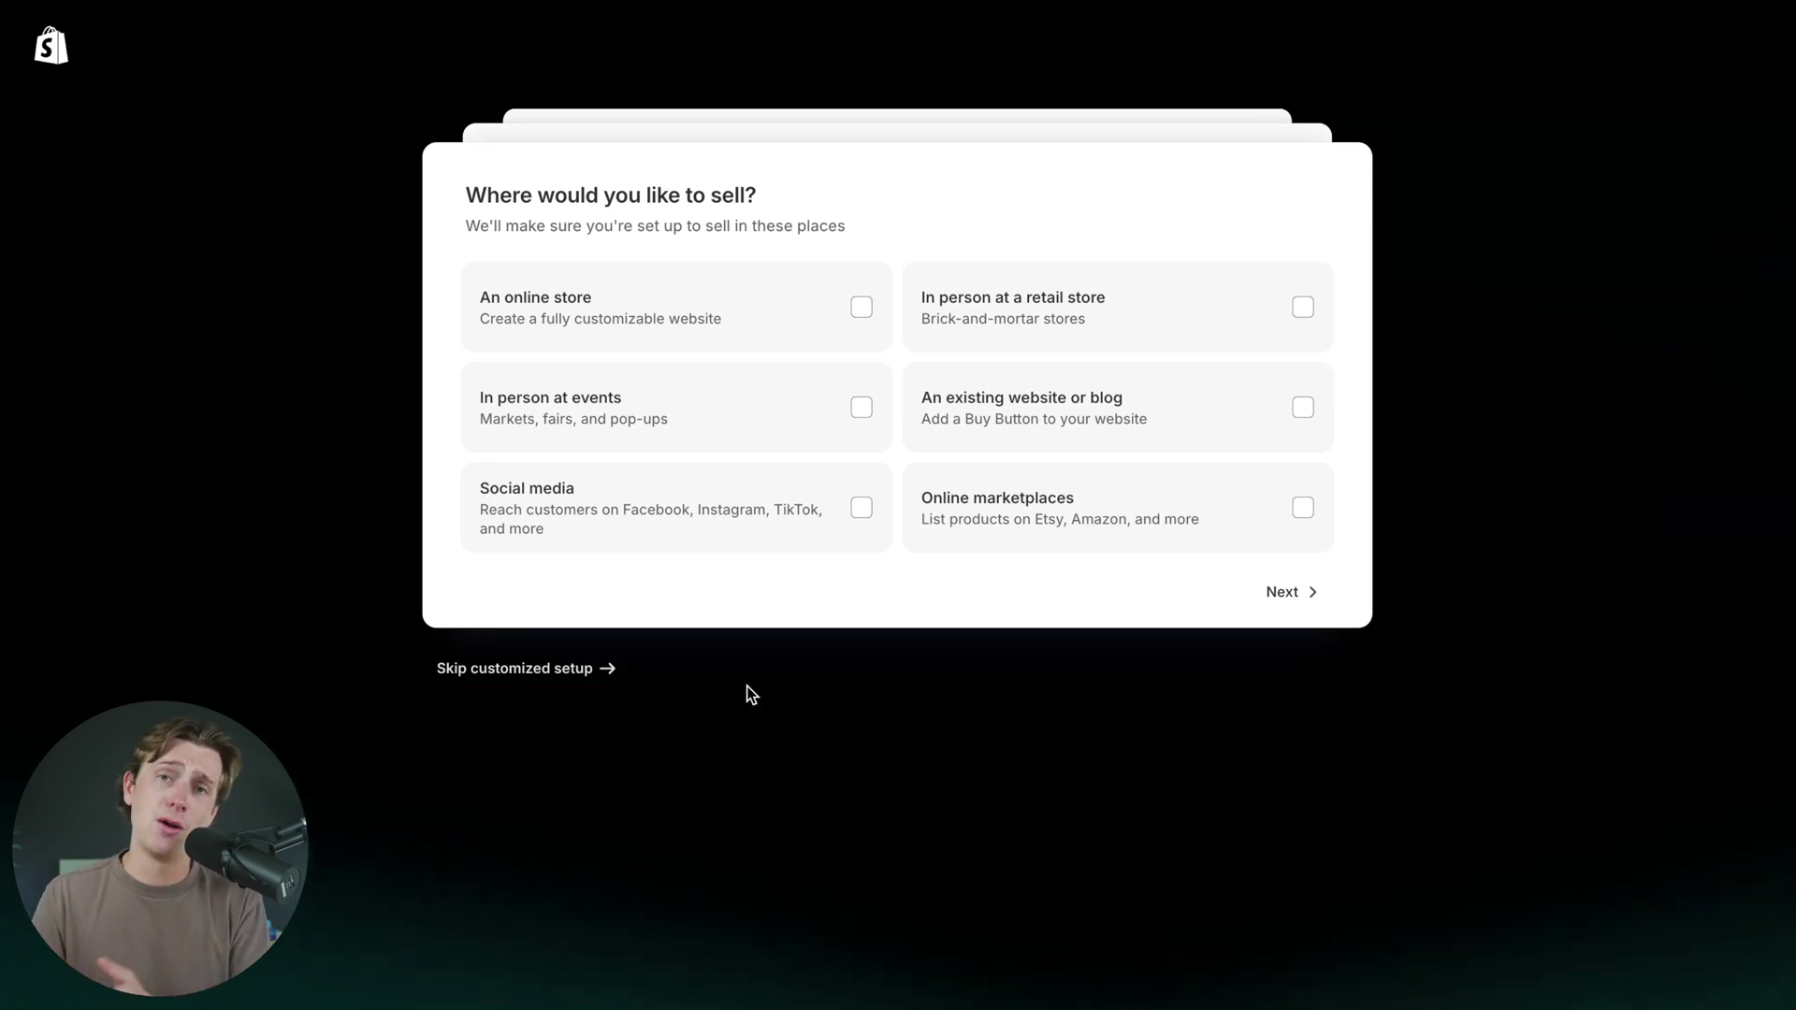
{"action": "left_click", "coordinate": [582, 670]}
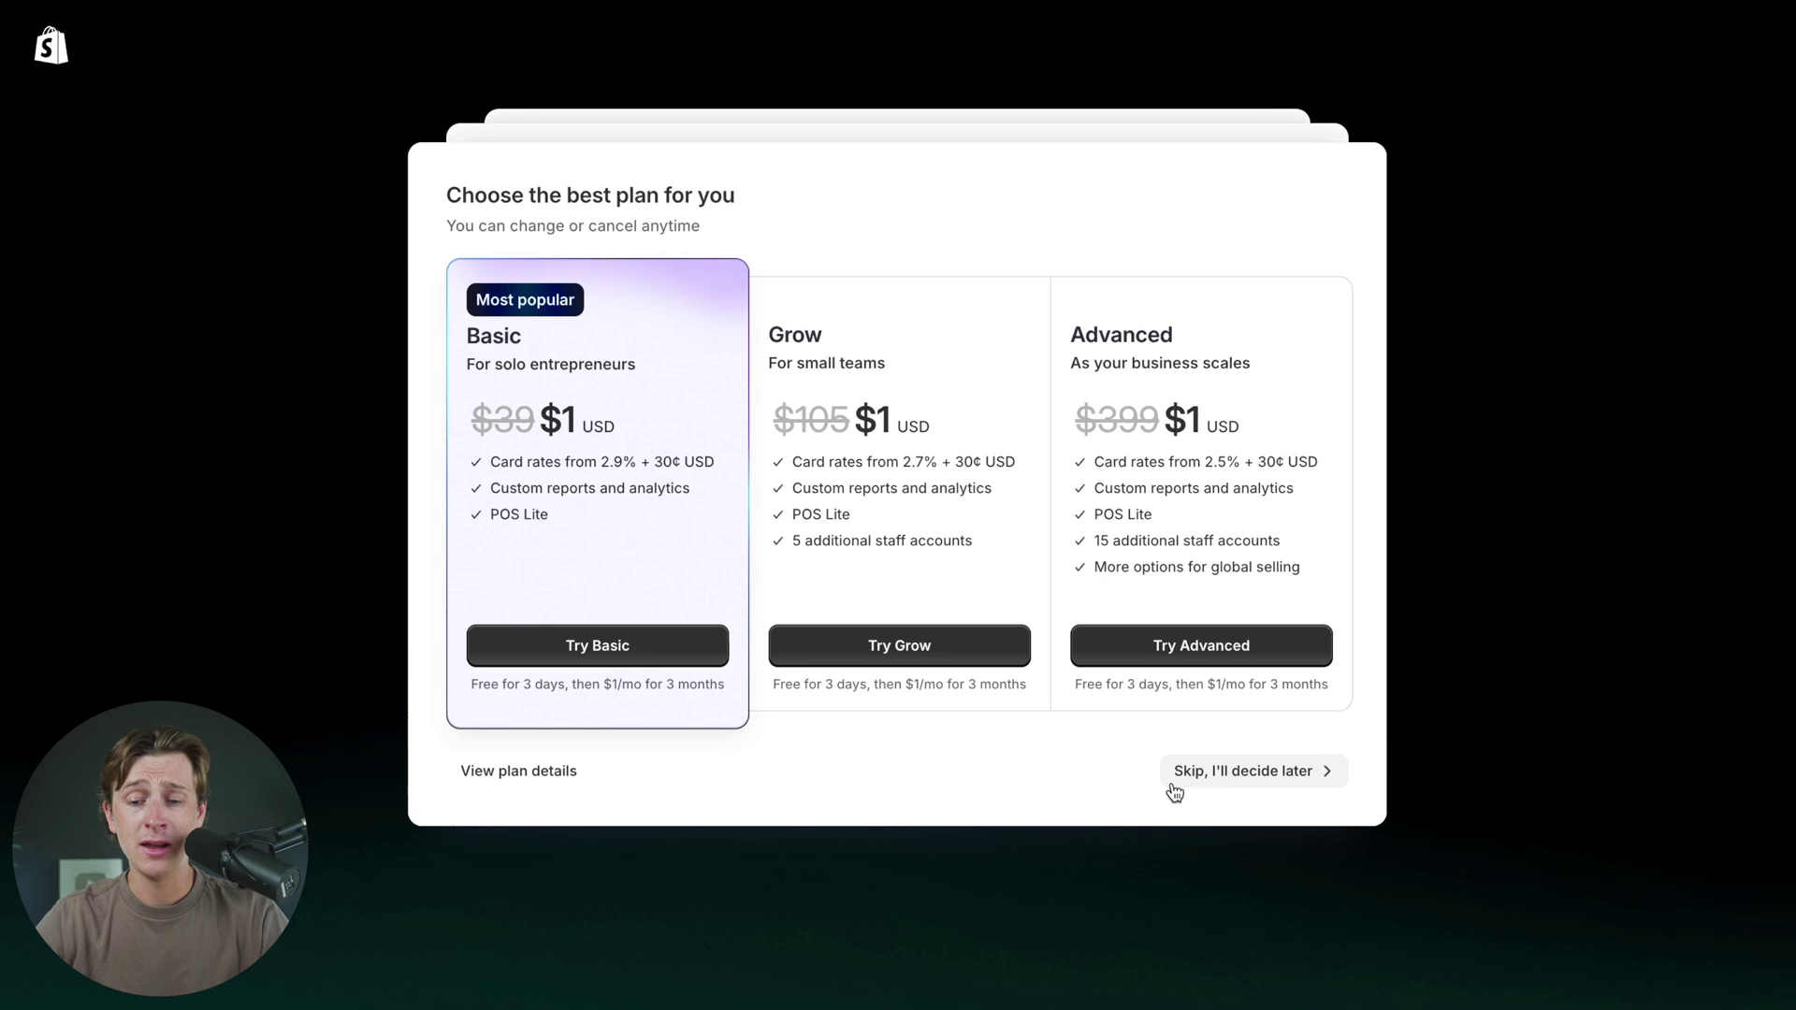
- Skip plan selection with "Skip, I'll decide later" to reach the admin Home
{"action": "left_click", "coordinate": [1255, 780]}
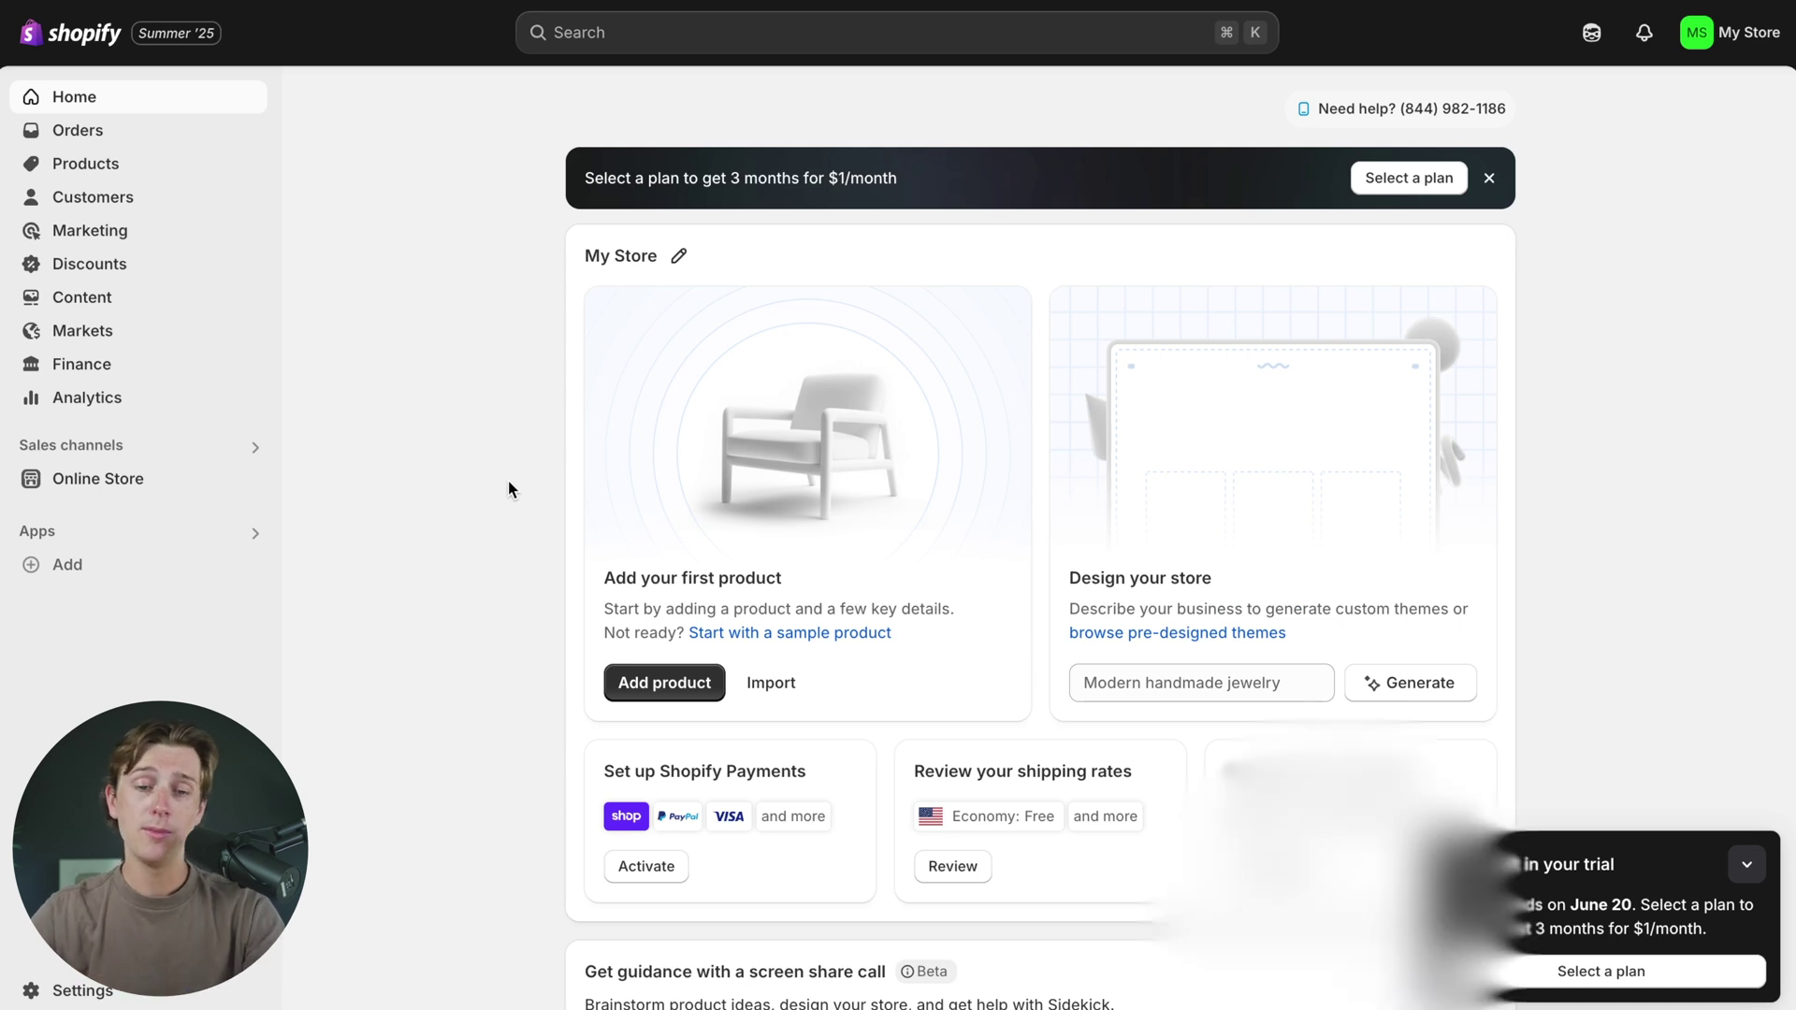
{"action": "scroll", "coordinate": [508, 488], "scroll_direction": "down", "scroll_amount": 1}
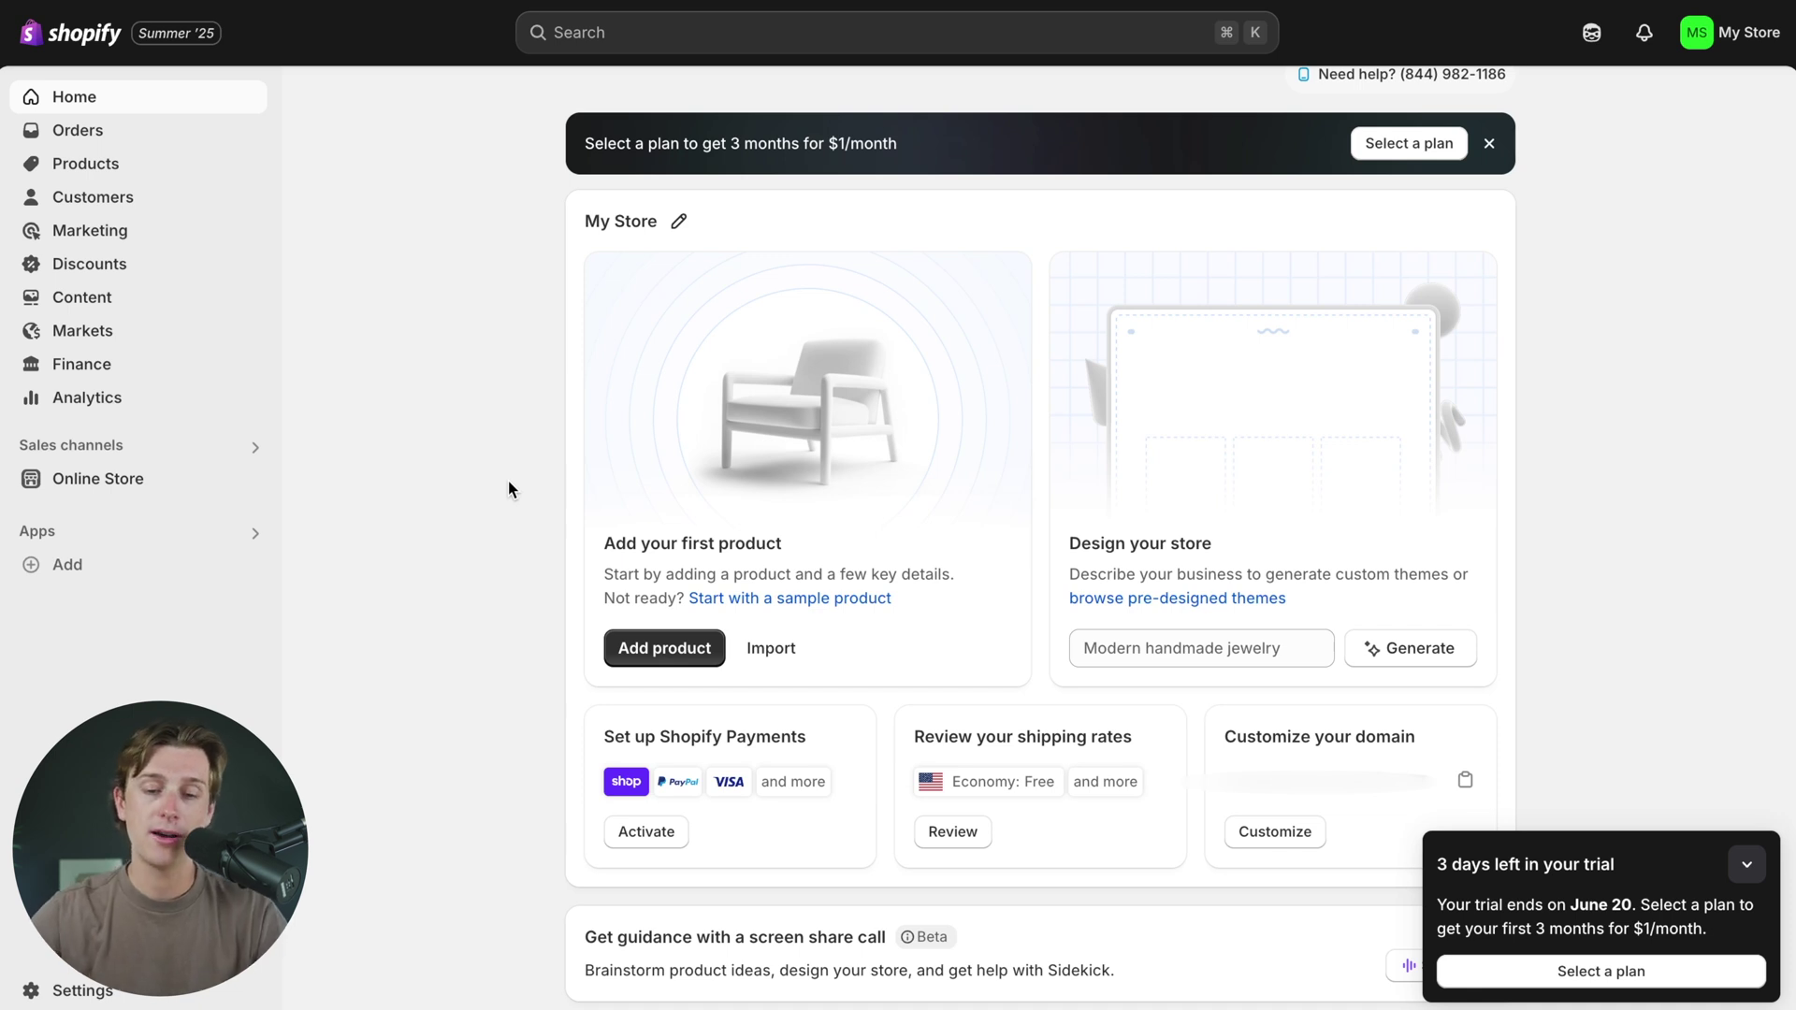
{"action": "scroll", "coordinate": [510, 489], "scroll_direction": "up", "scroll_amount": 1}
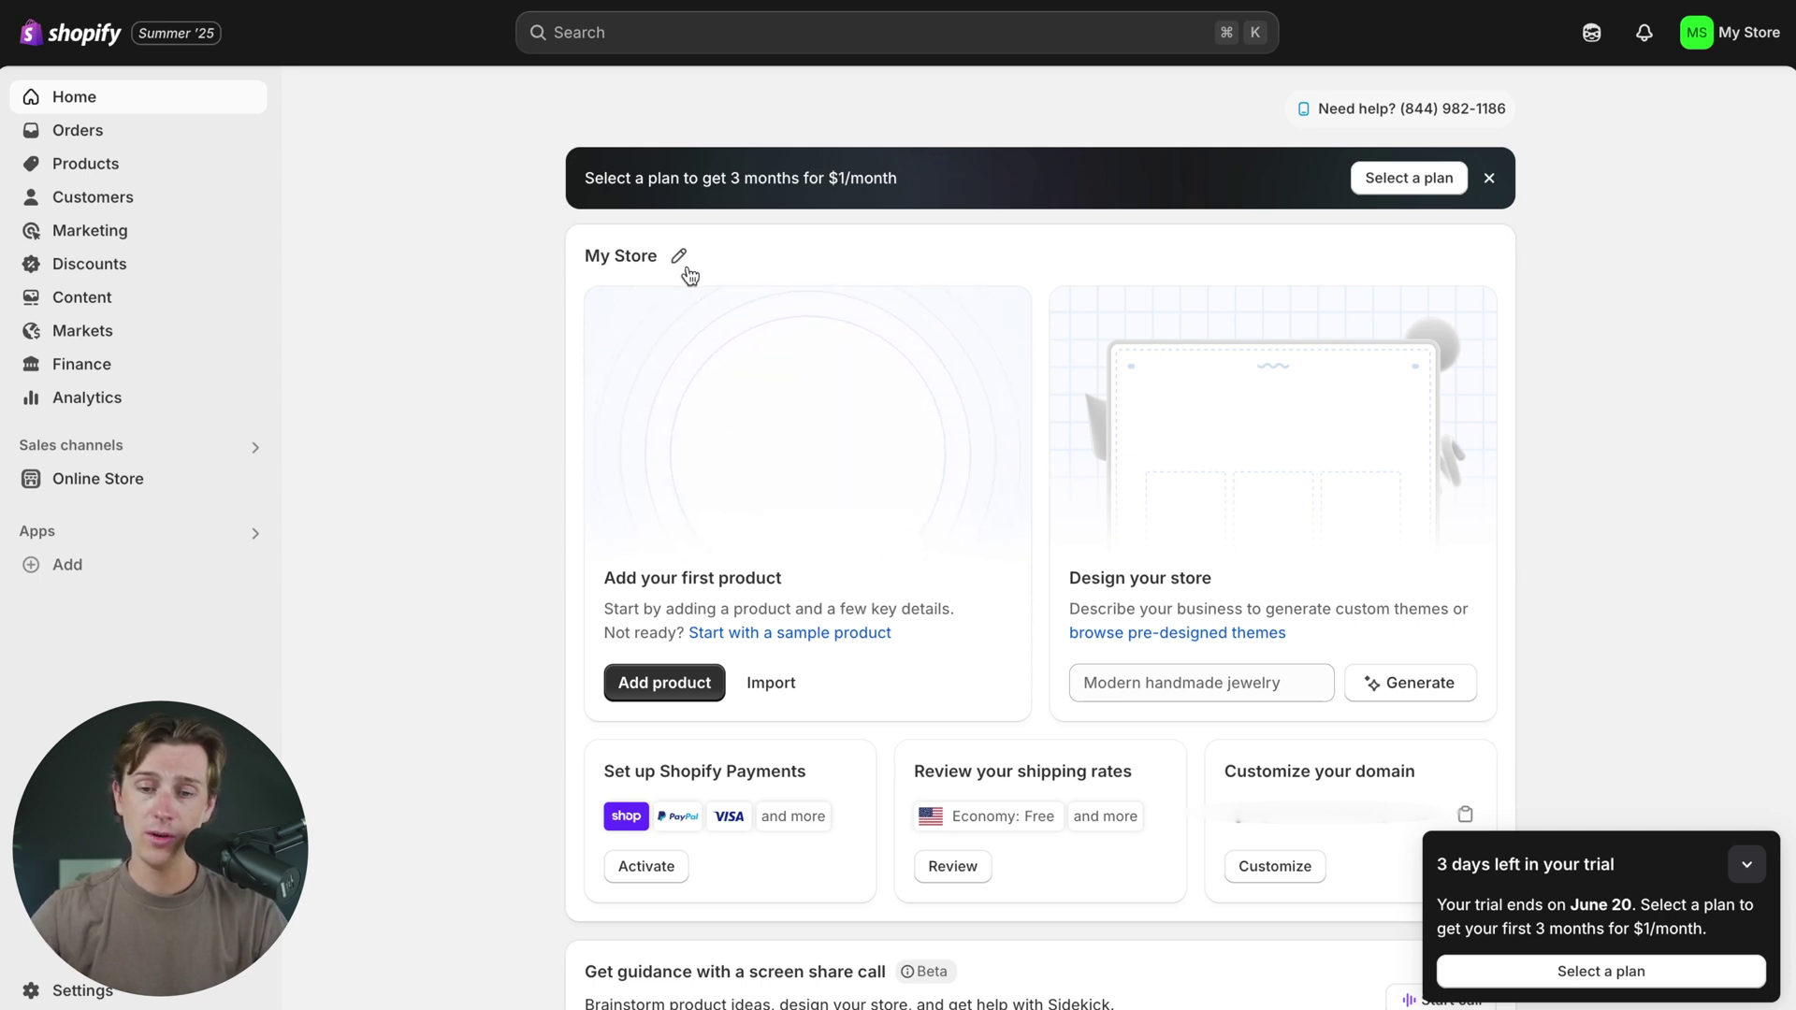
{"action": "scroll", "coordinate": [788, 496], "scroll_direction": "down", "scroll_amount": 1}
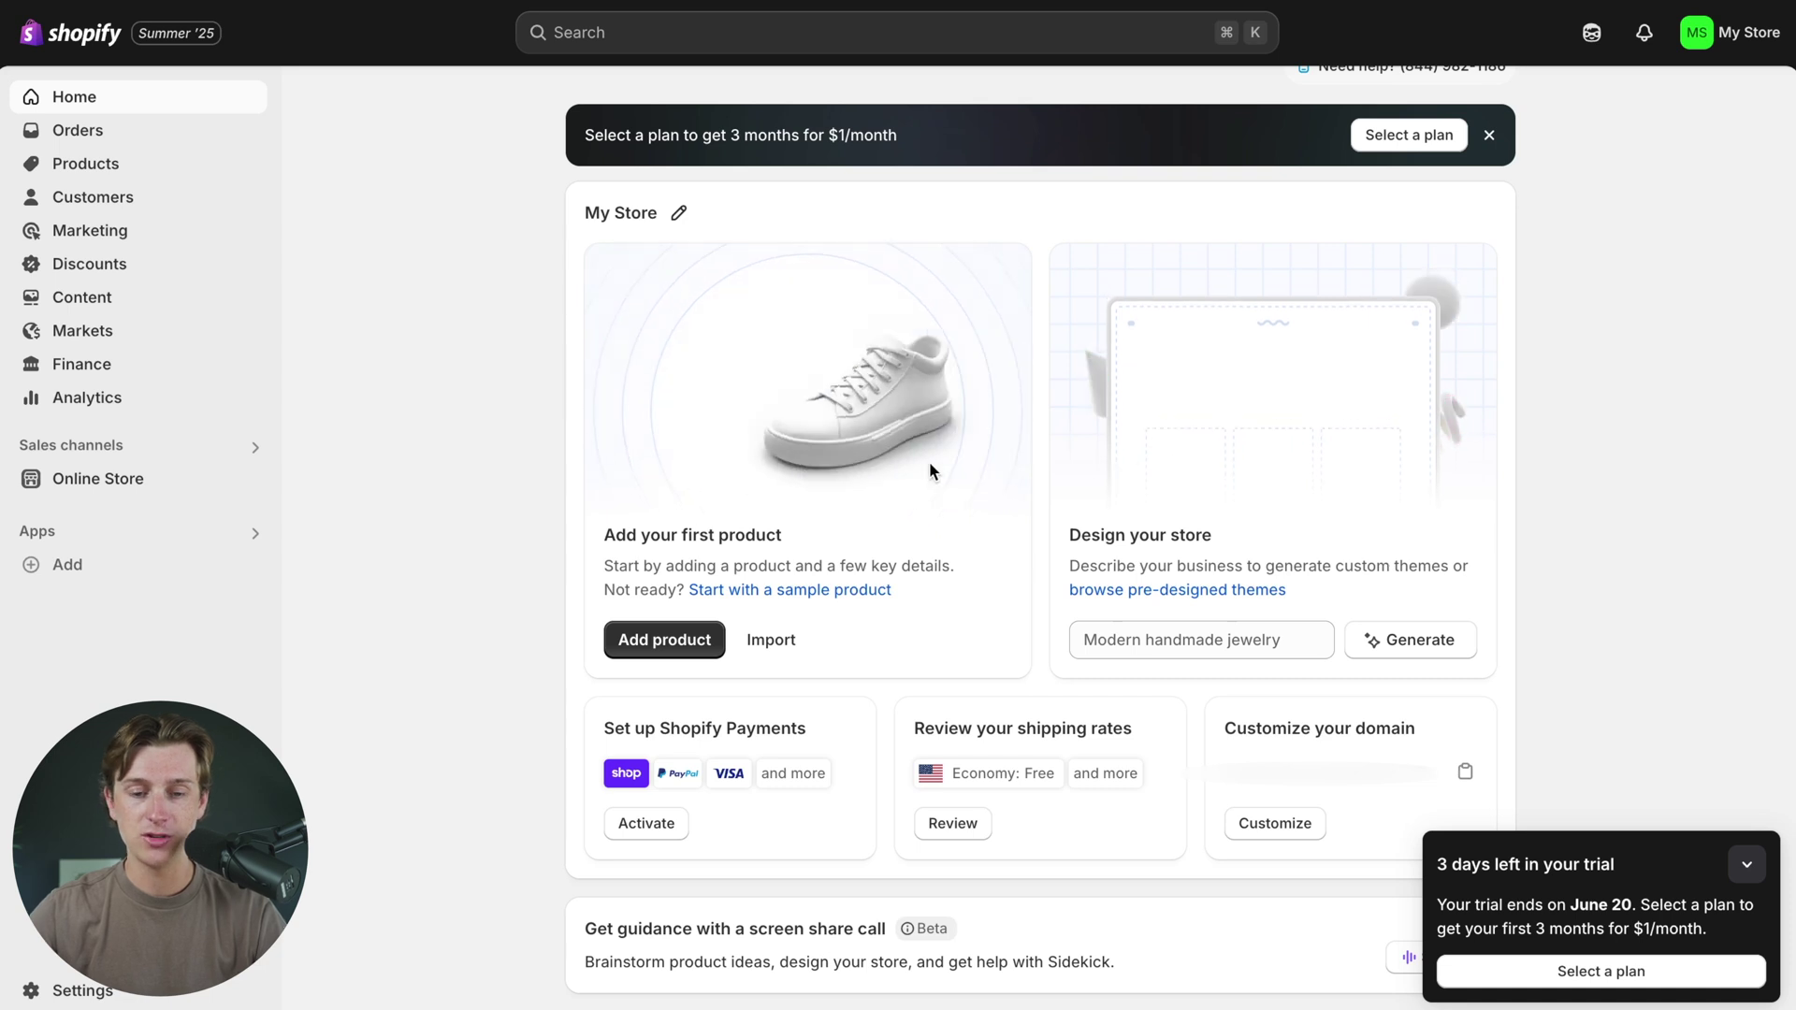
{"action": "scroll", "coordinate": [1080, 501], "scroll_direction": "down", "scroll_amount": 1}
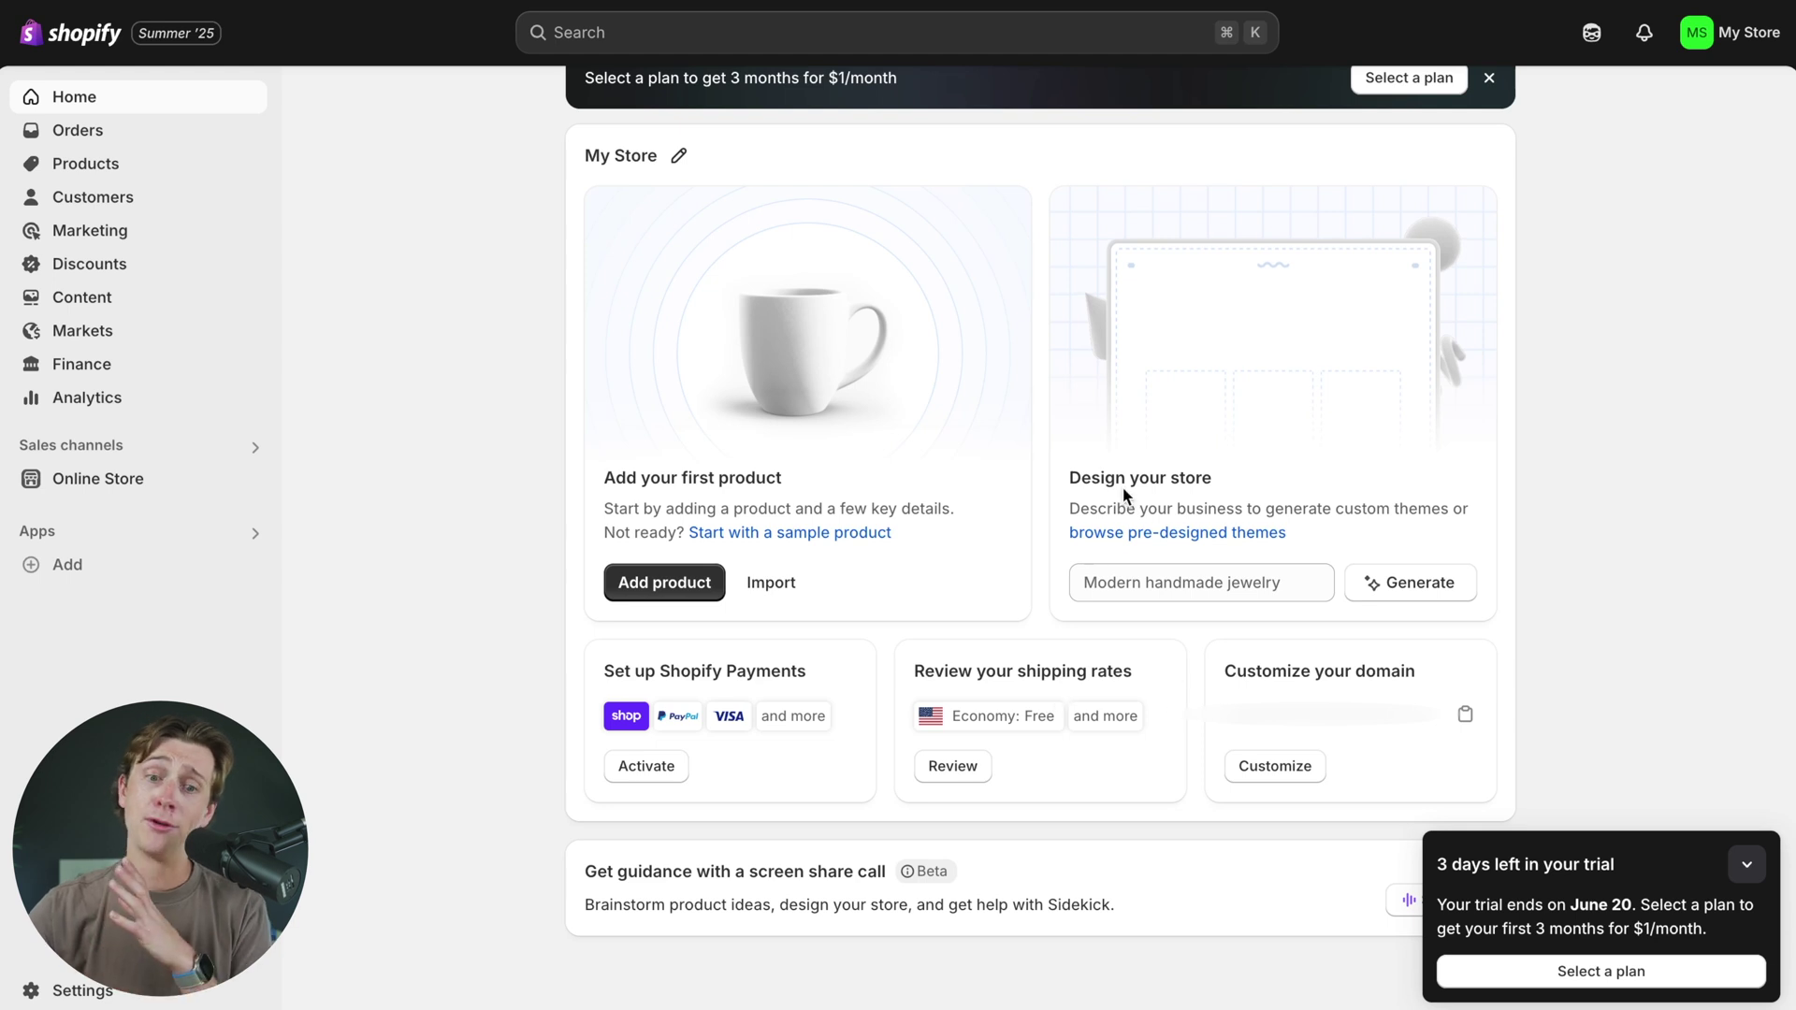
{"action": "scroll", "coordinate": [1123, 496], "scroll_direction": "up", "scroll_amount": 1}
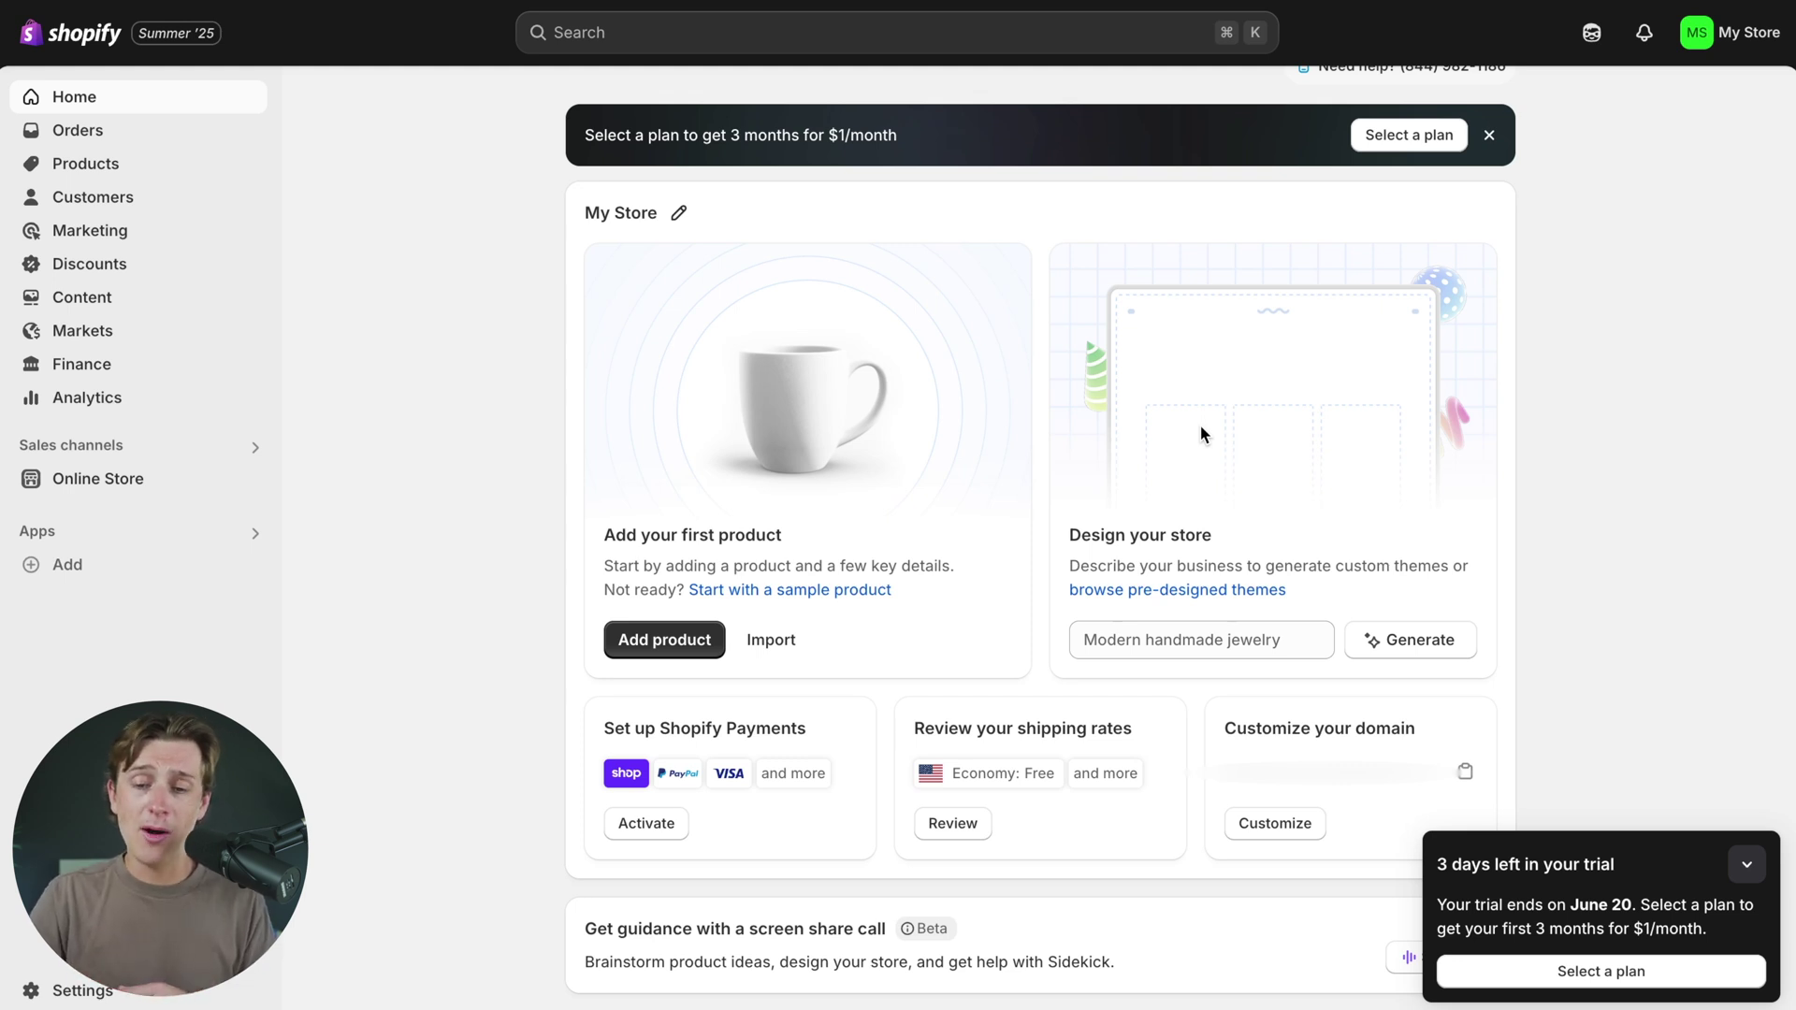
- Generate themes from the description 'Coffee subscription website title "ROASTERS"'
{"action": "left_click", "coordinate": [1230, 652]}
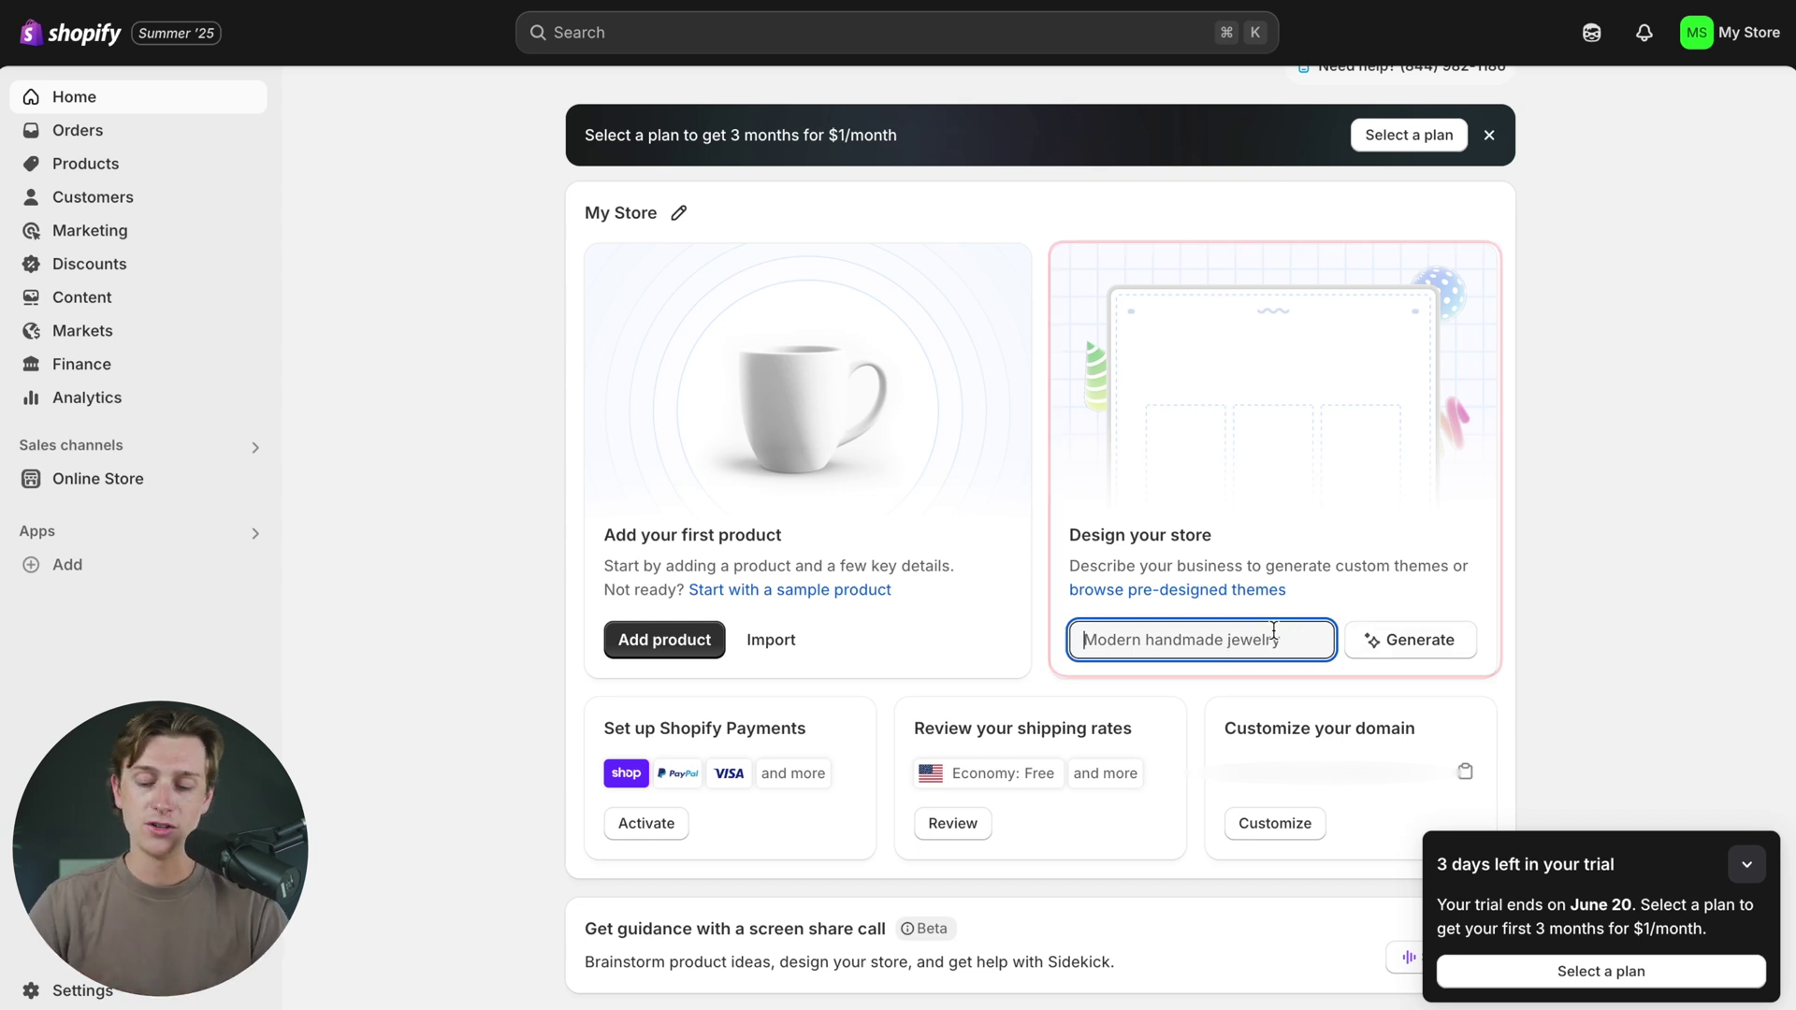
{"action": "type", "text": "Coff"}
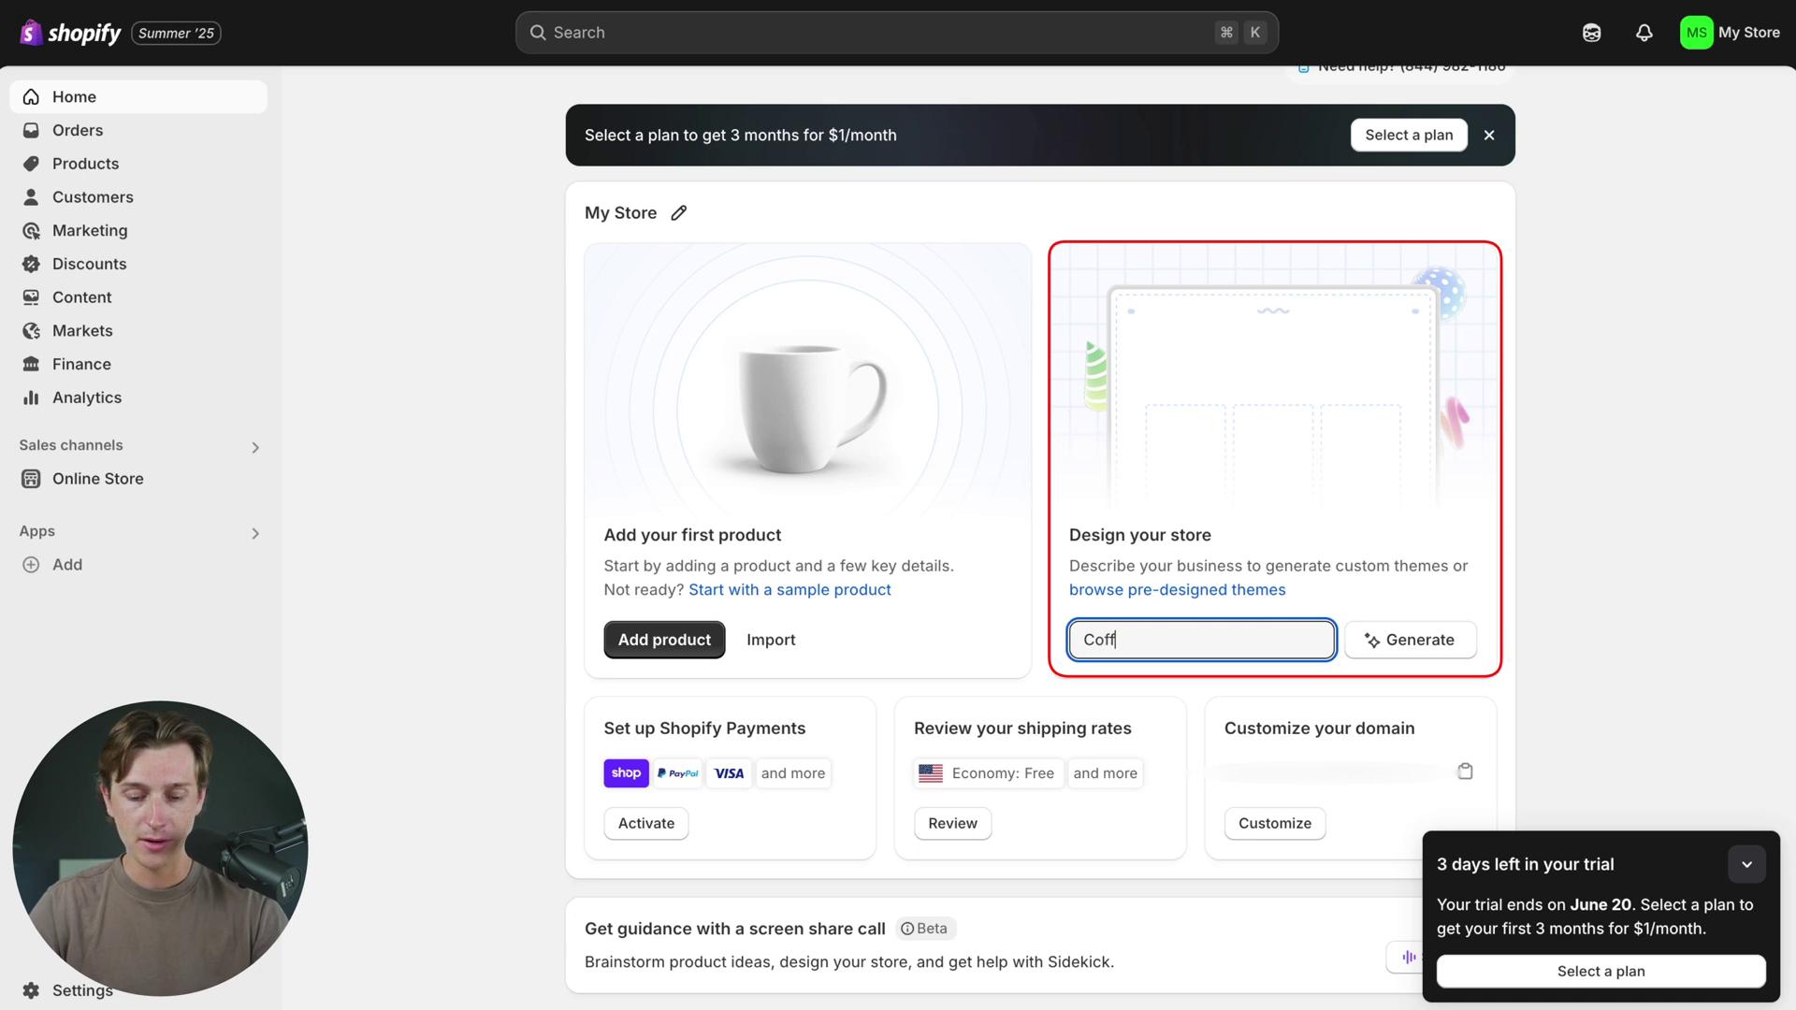
{"action": "type", "text": "ee subscription"}
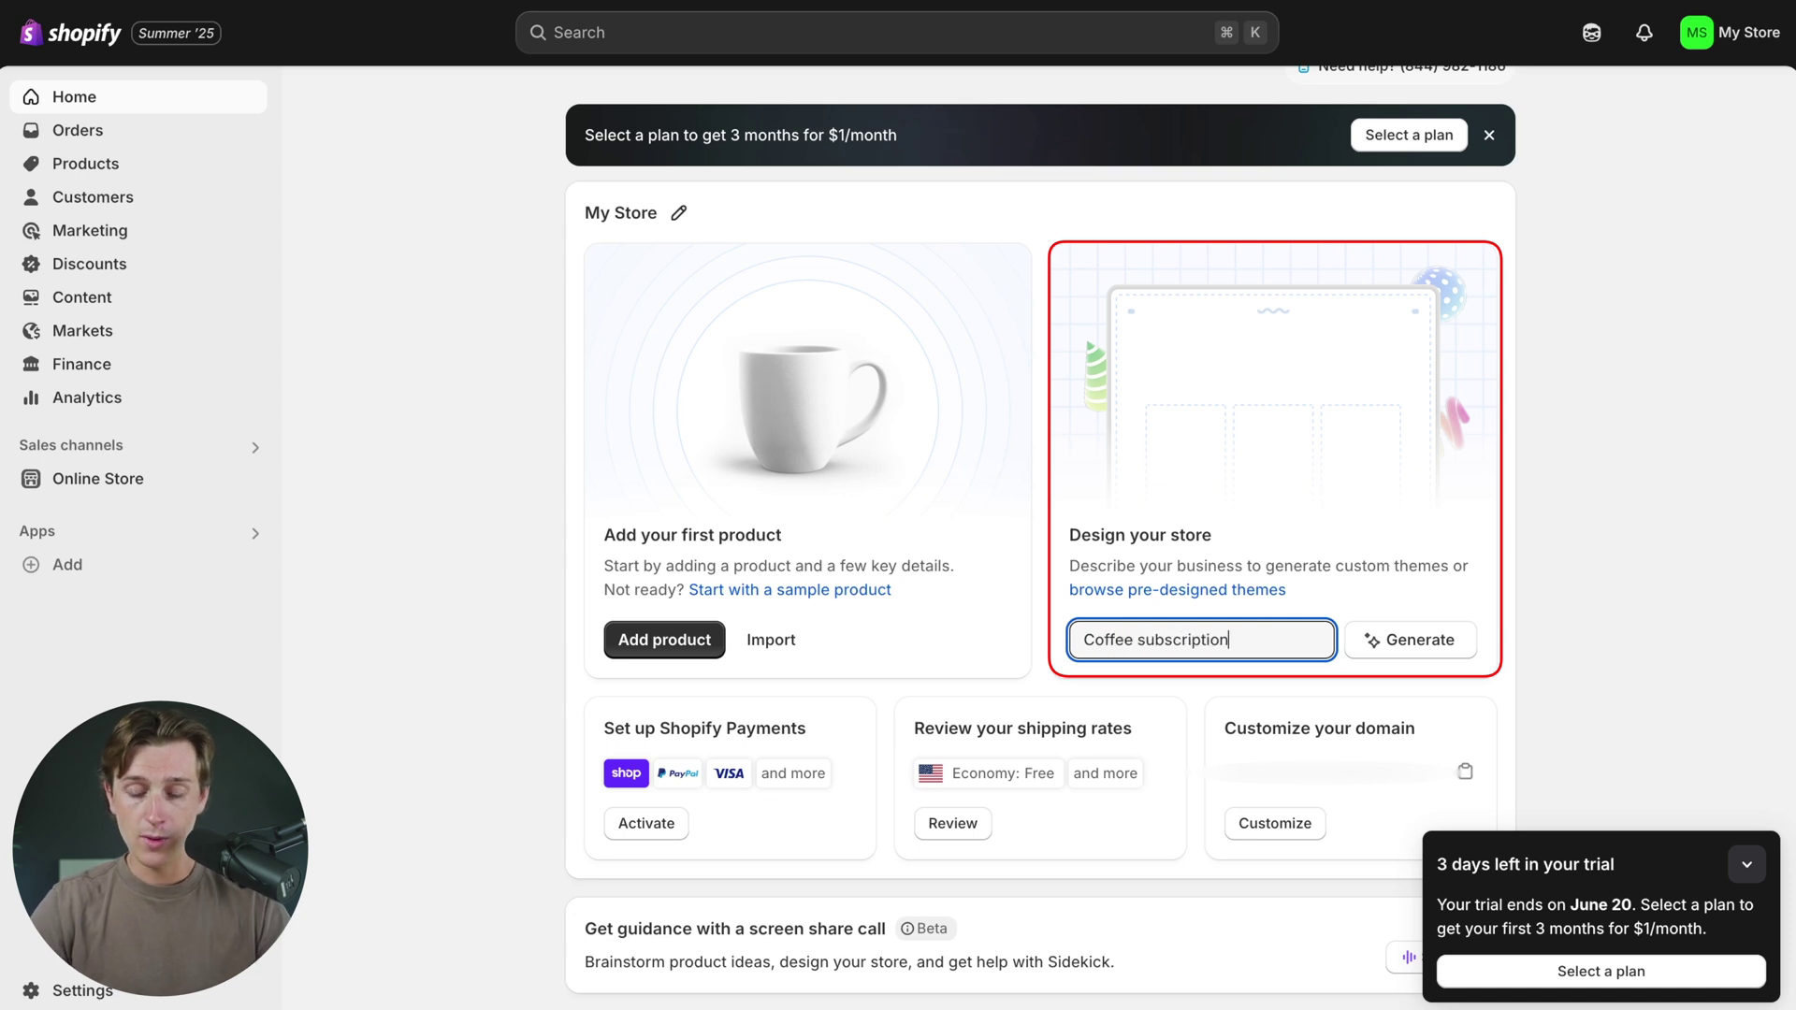
{"action": "type", "text": "website \"RO"}
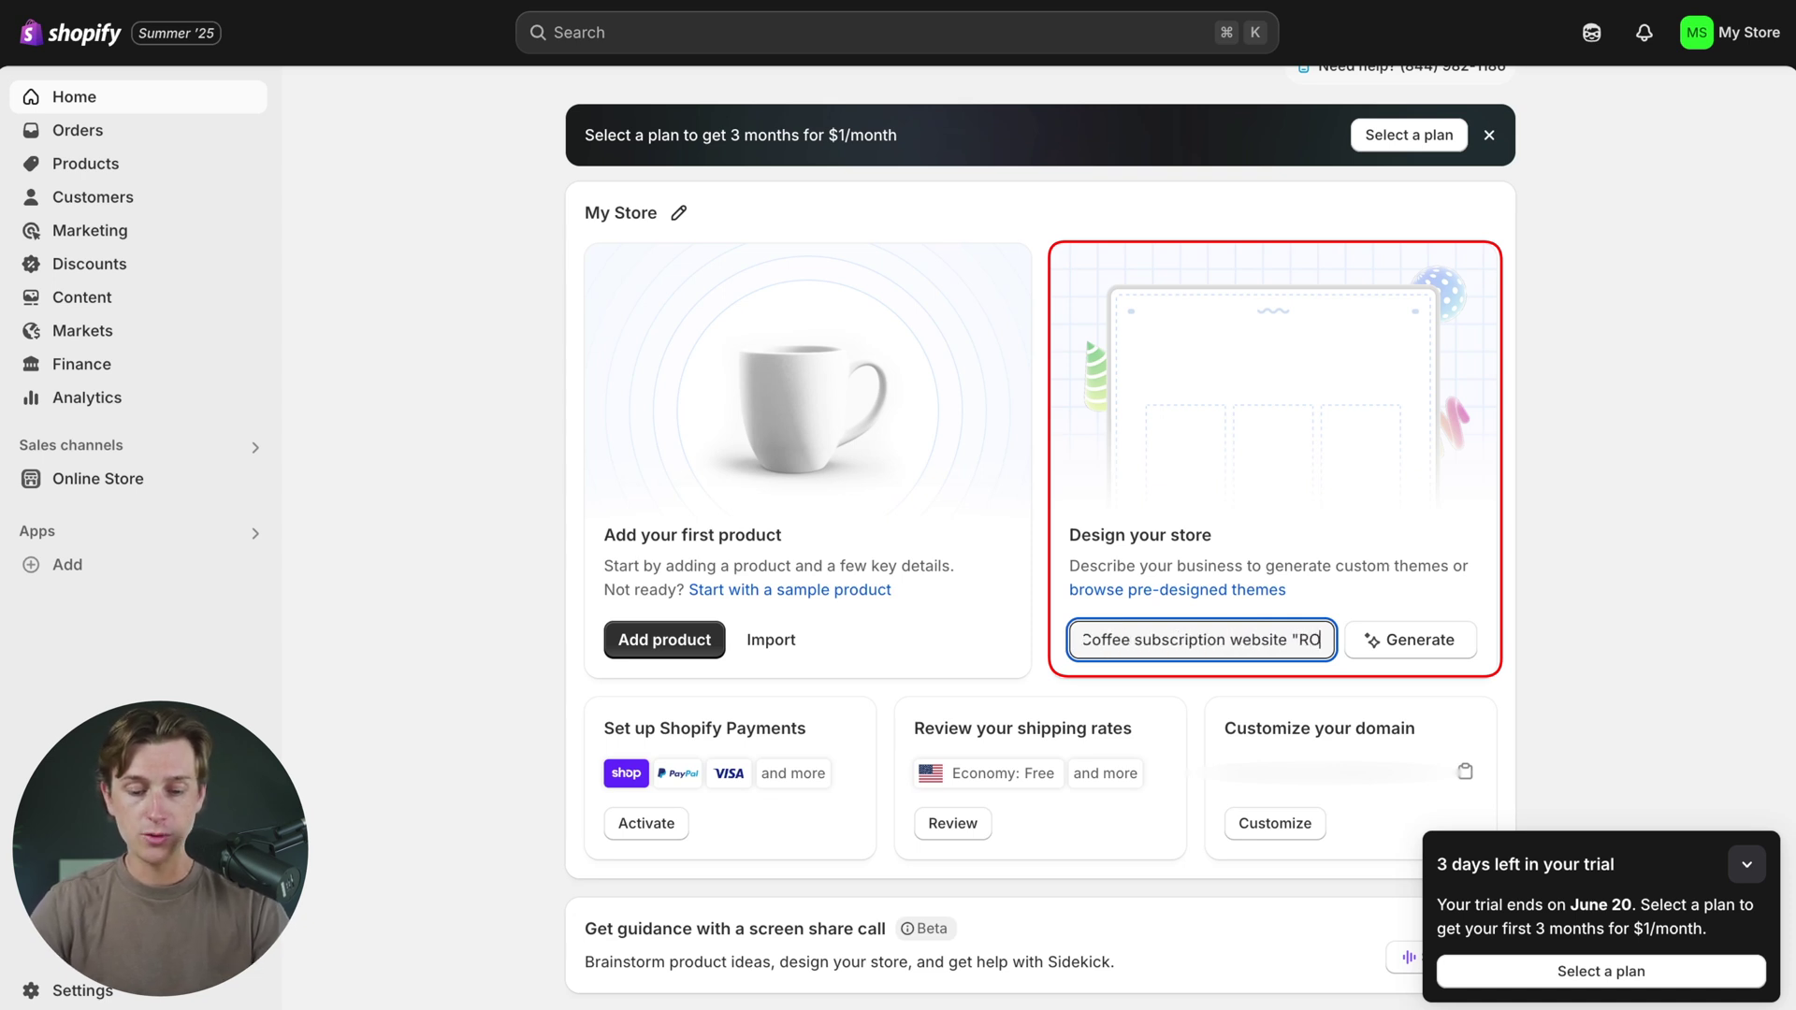
{"action": "type", "text": "ASTERS\""}
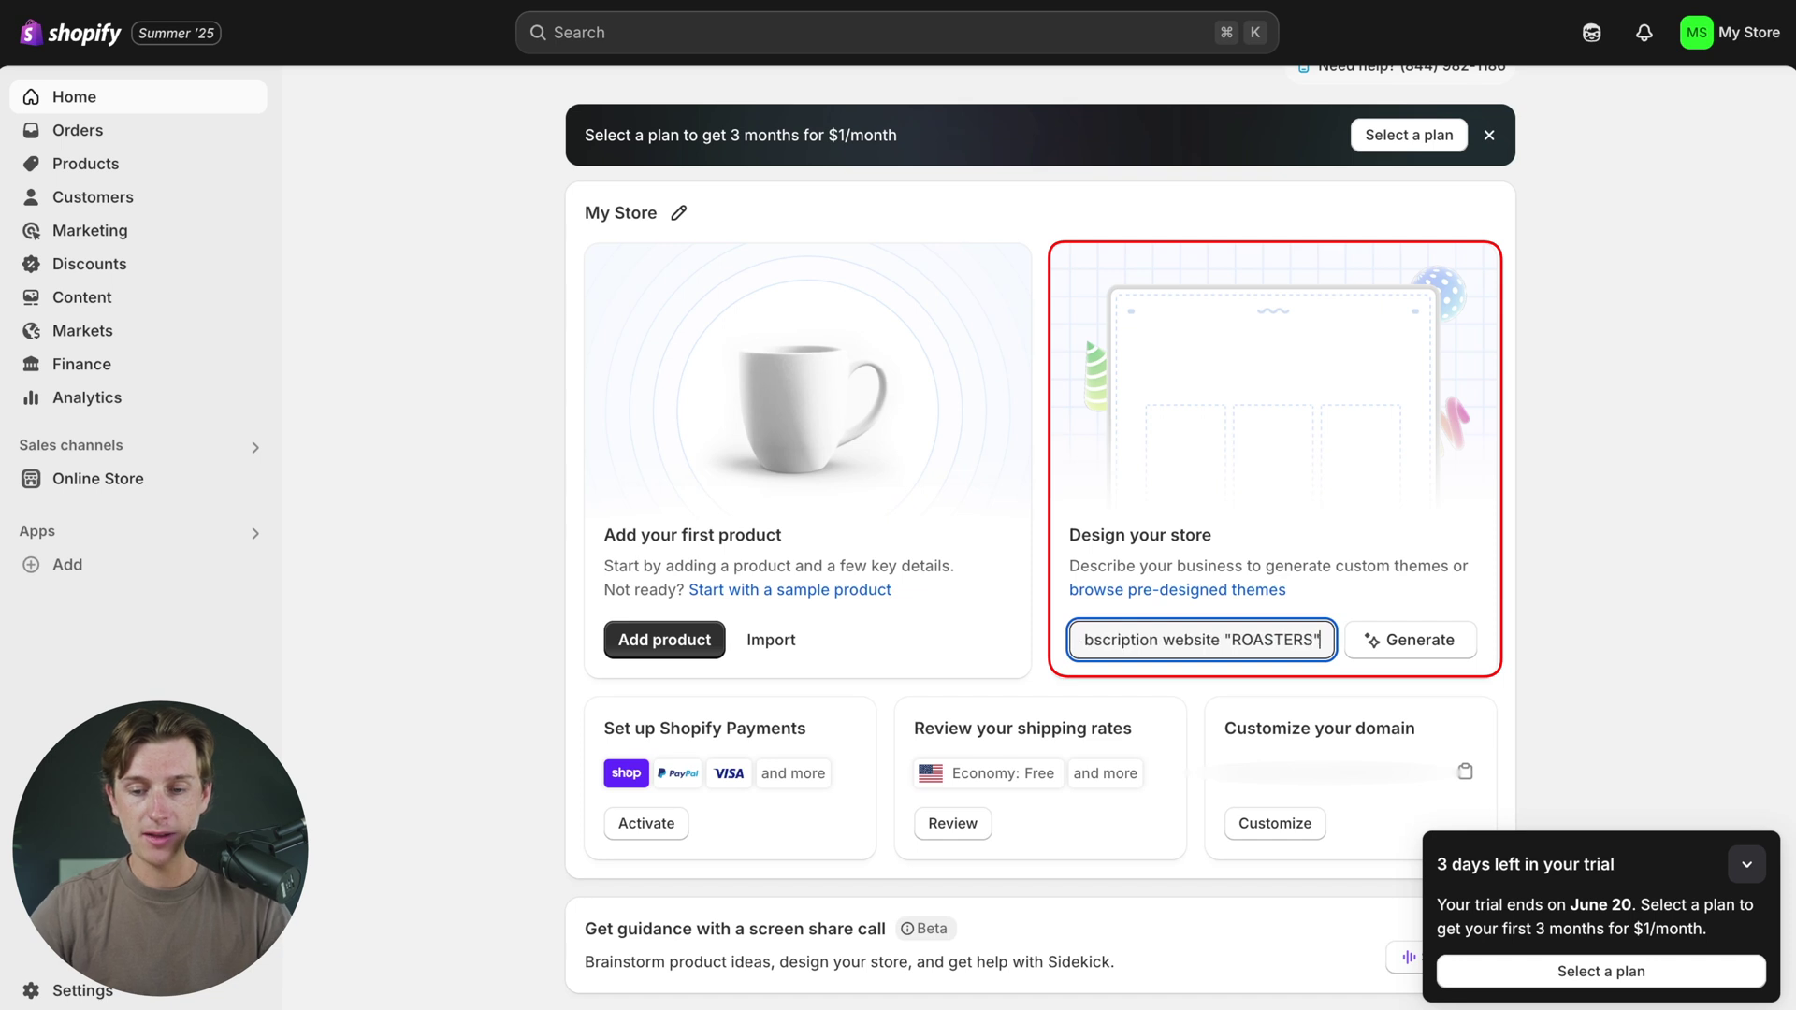
{"action": "left_click", "coordinate": [1223, 640]}
{"action": "type", "text": "websi"}
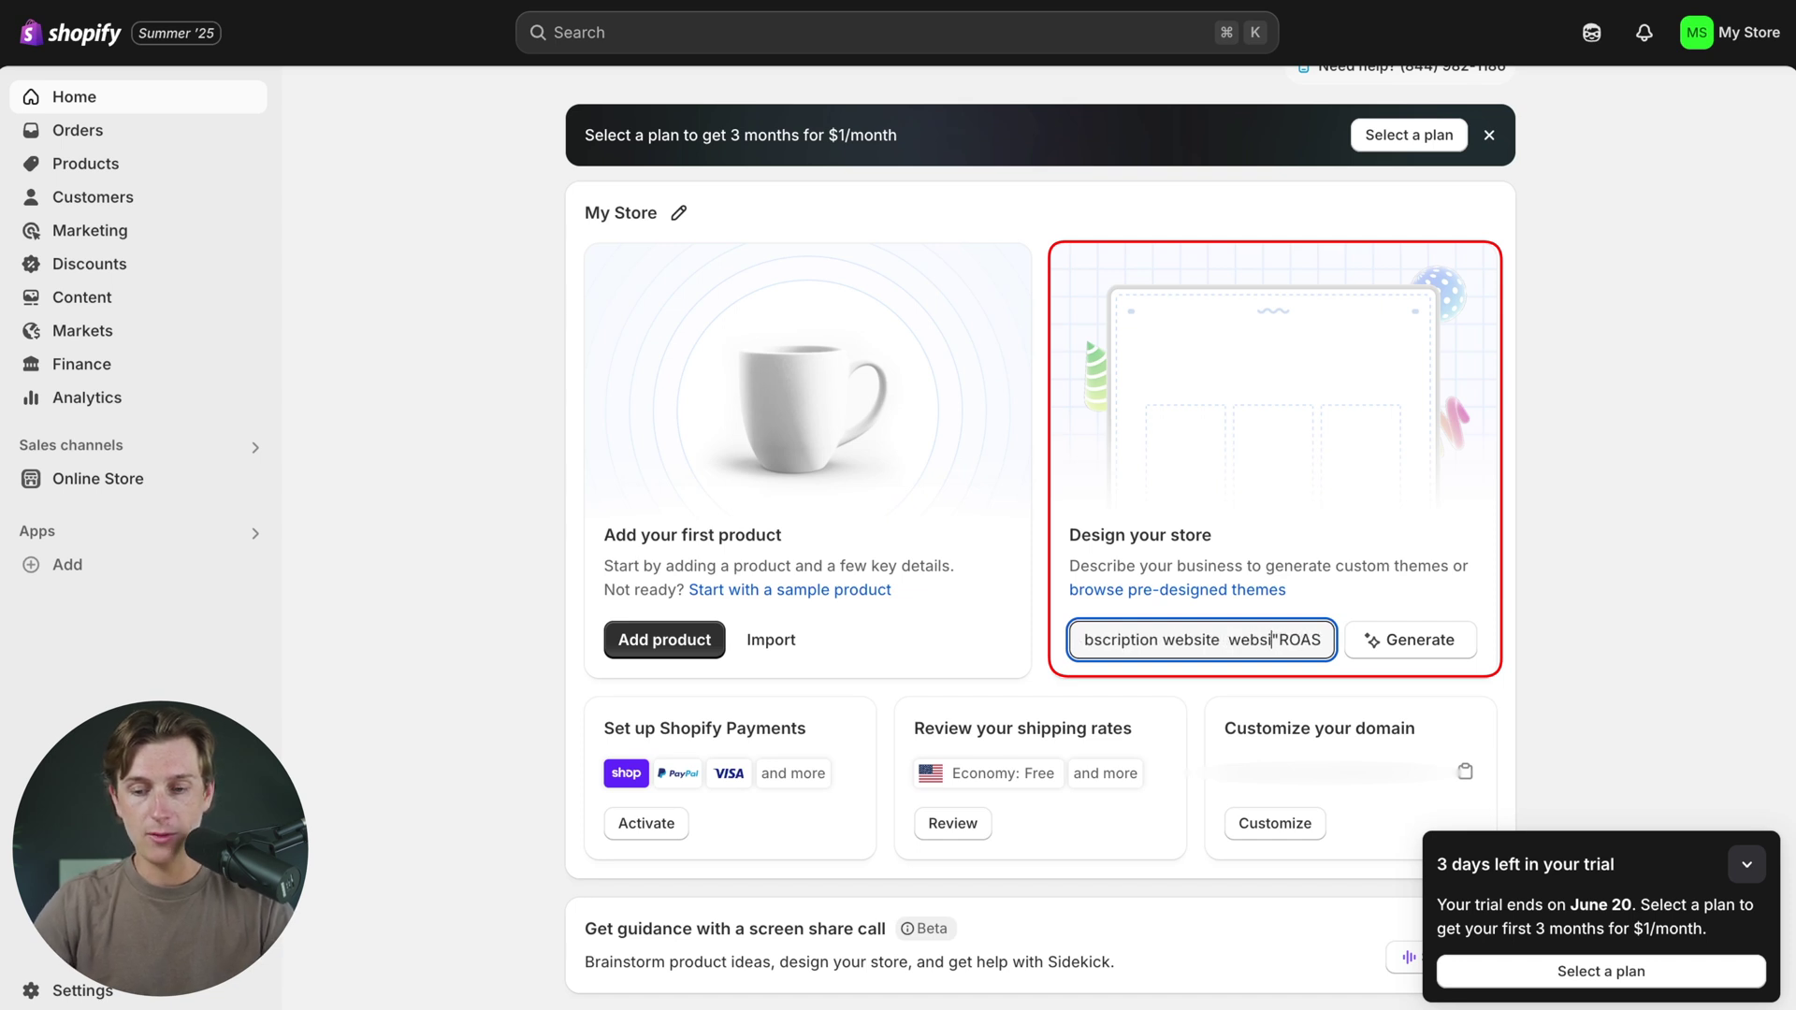
{"action": "type", "text": "te title"}
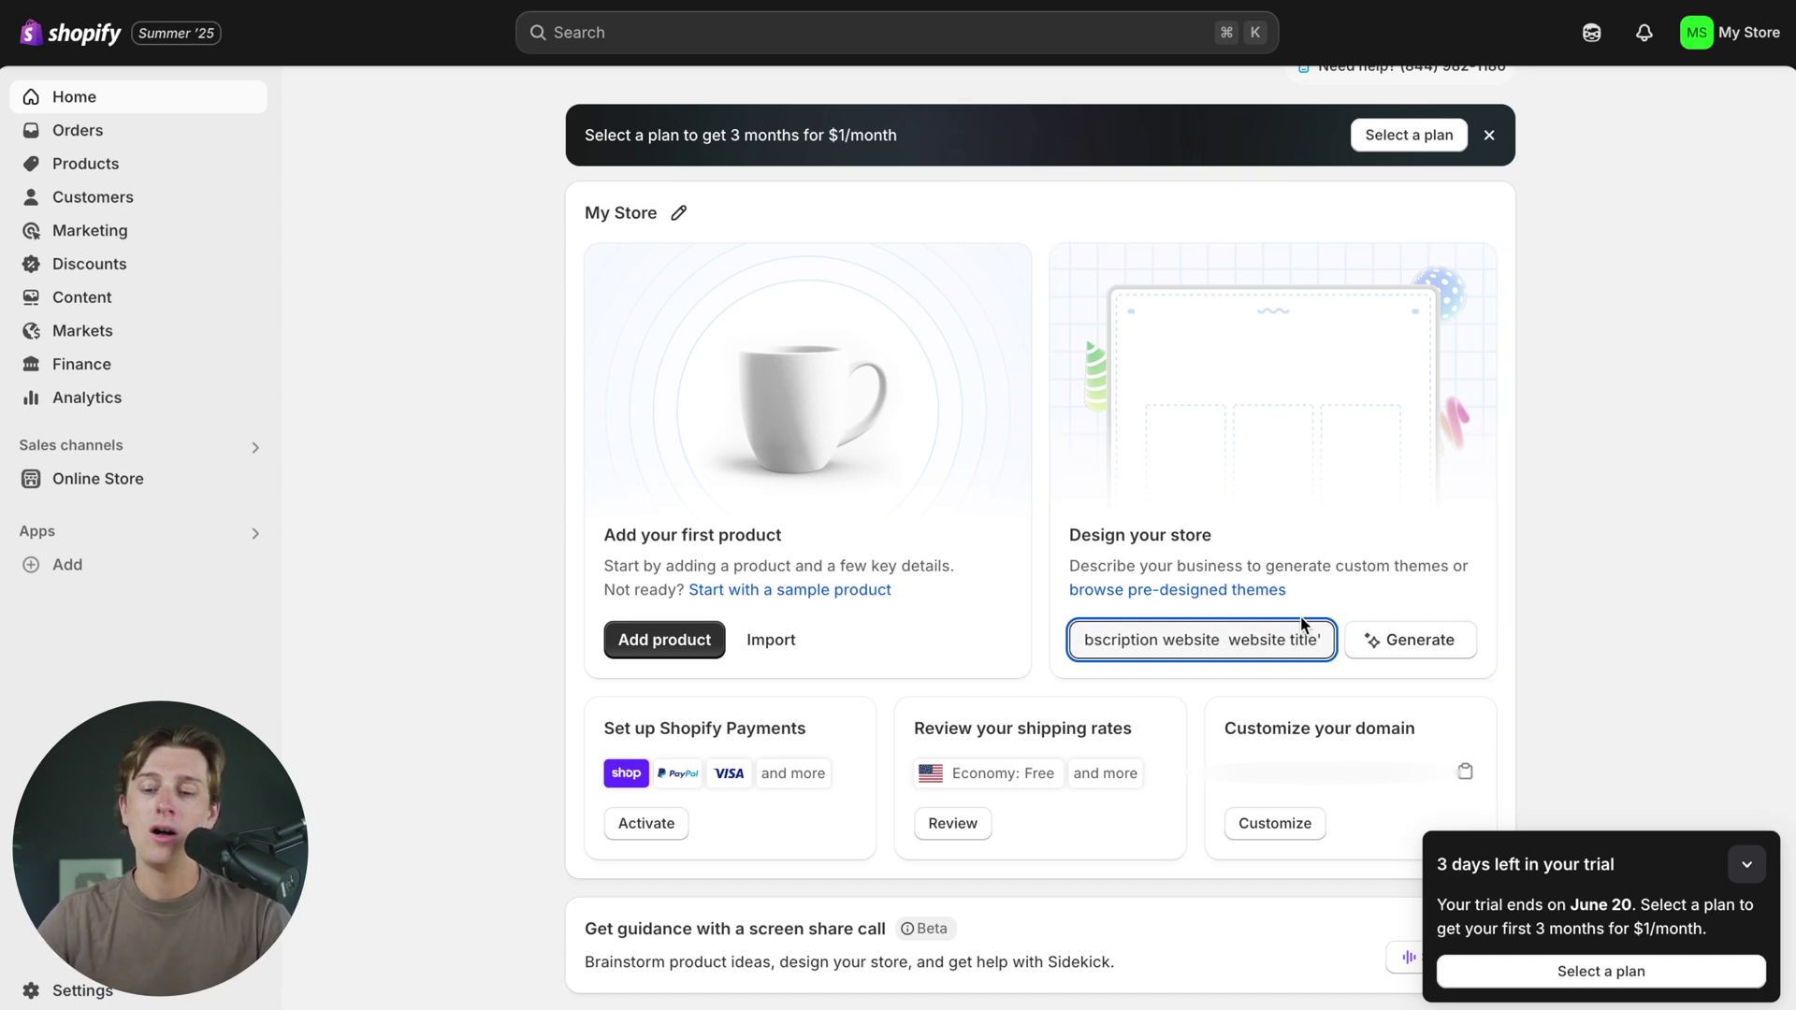
{"action": "left_click", "coordinate": [1379, 641]}
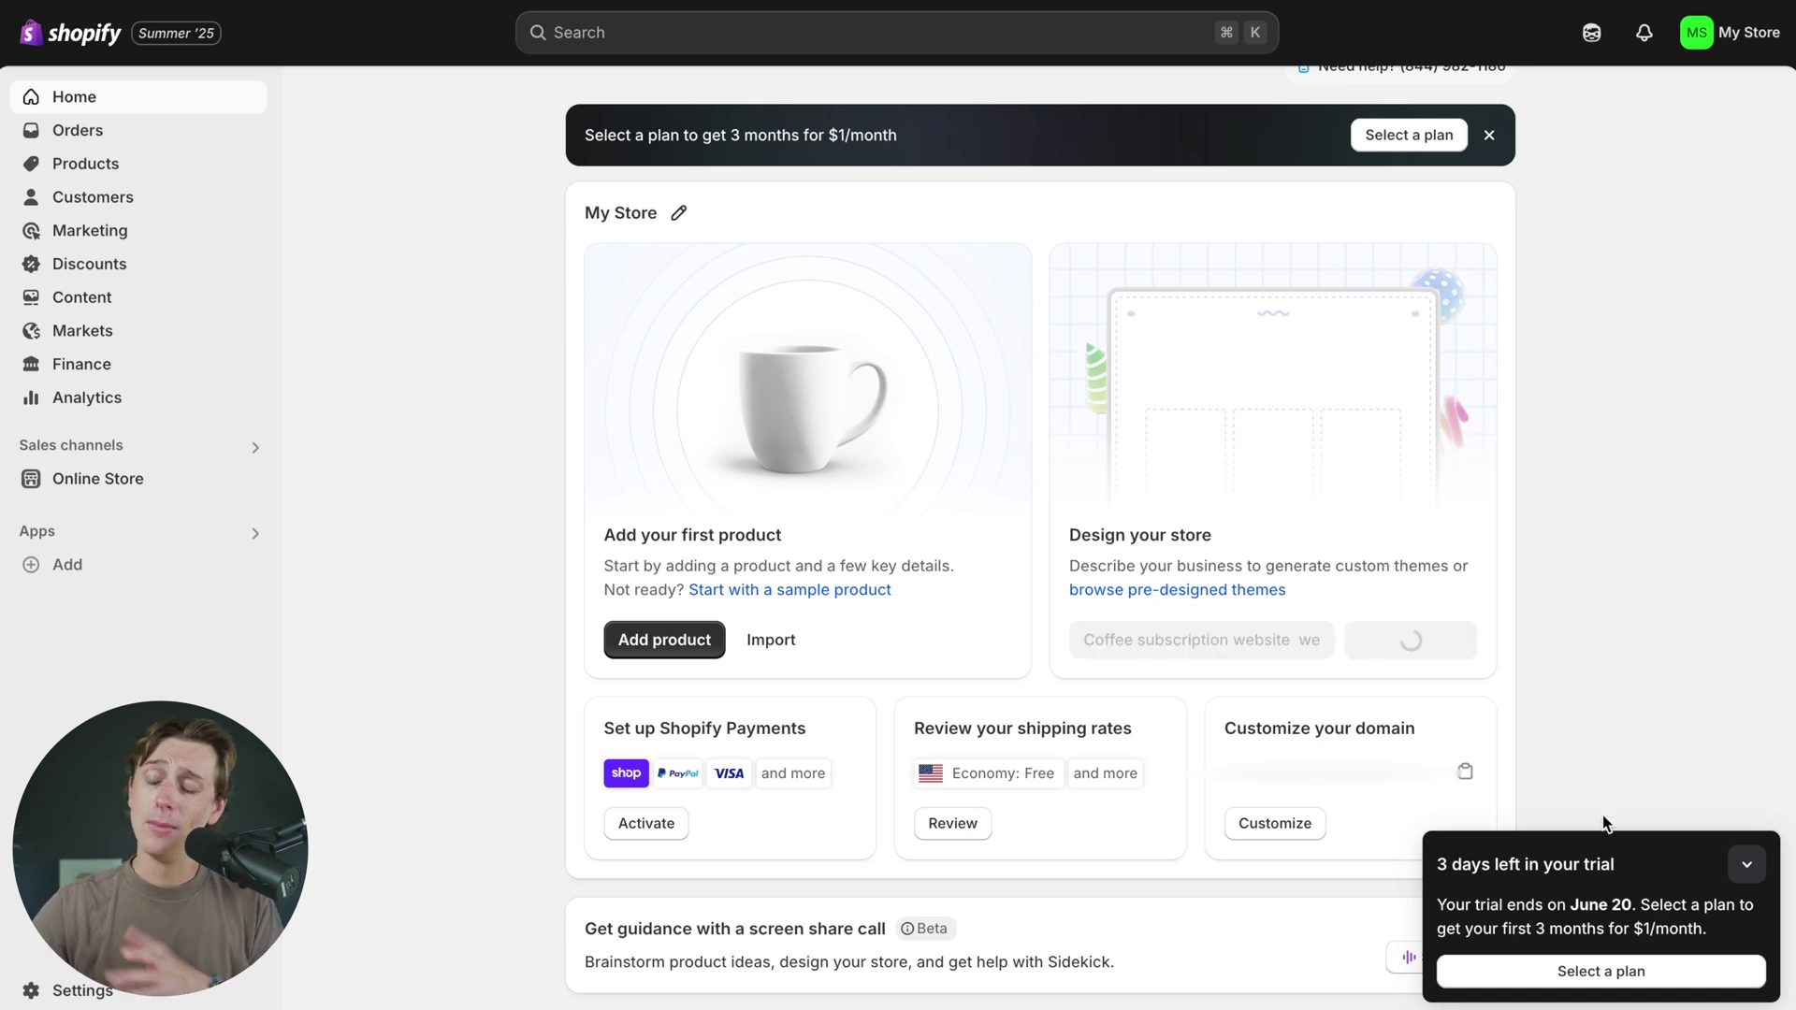
{"action": "left_click", "coordinate": [1746, 865]}
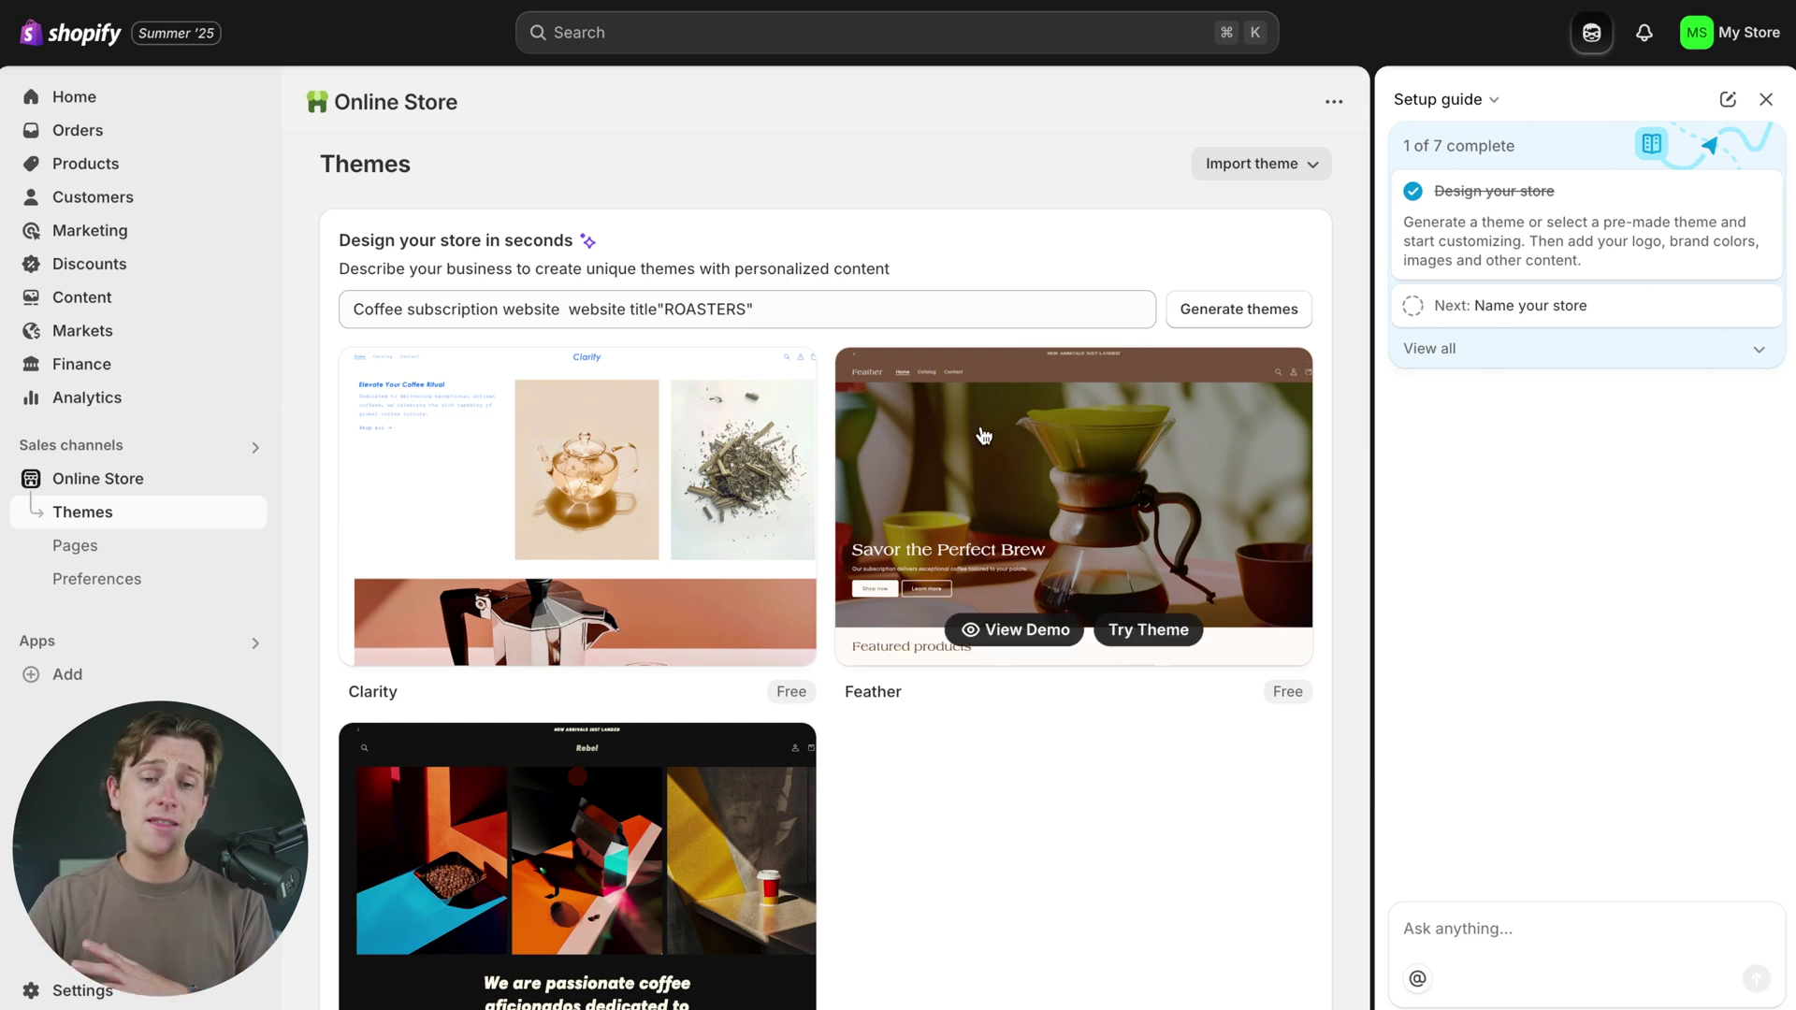
- Browse the generated themes and install Feather as the store theme
{"action": "mouse_move", "coordinate": [753, 434]}
{"action": "scroll", "coordinate": [754, 435], "scroll_direction": "down", "scroll_amount": 5}
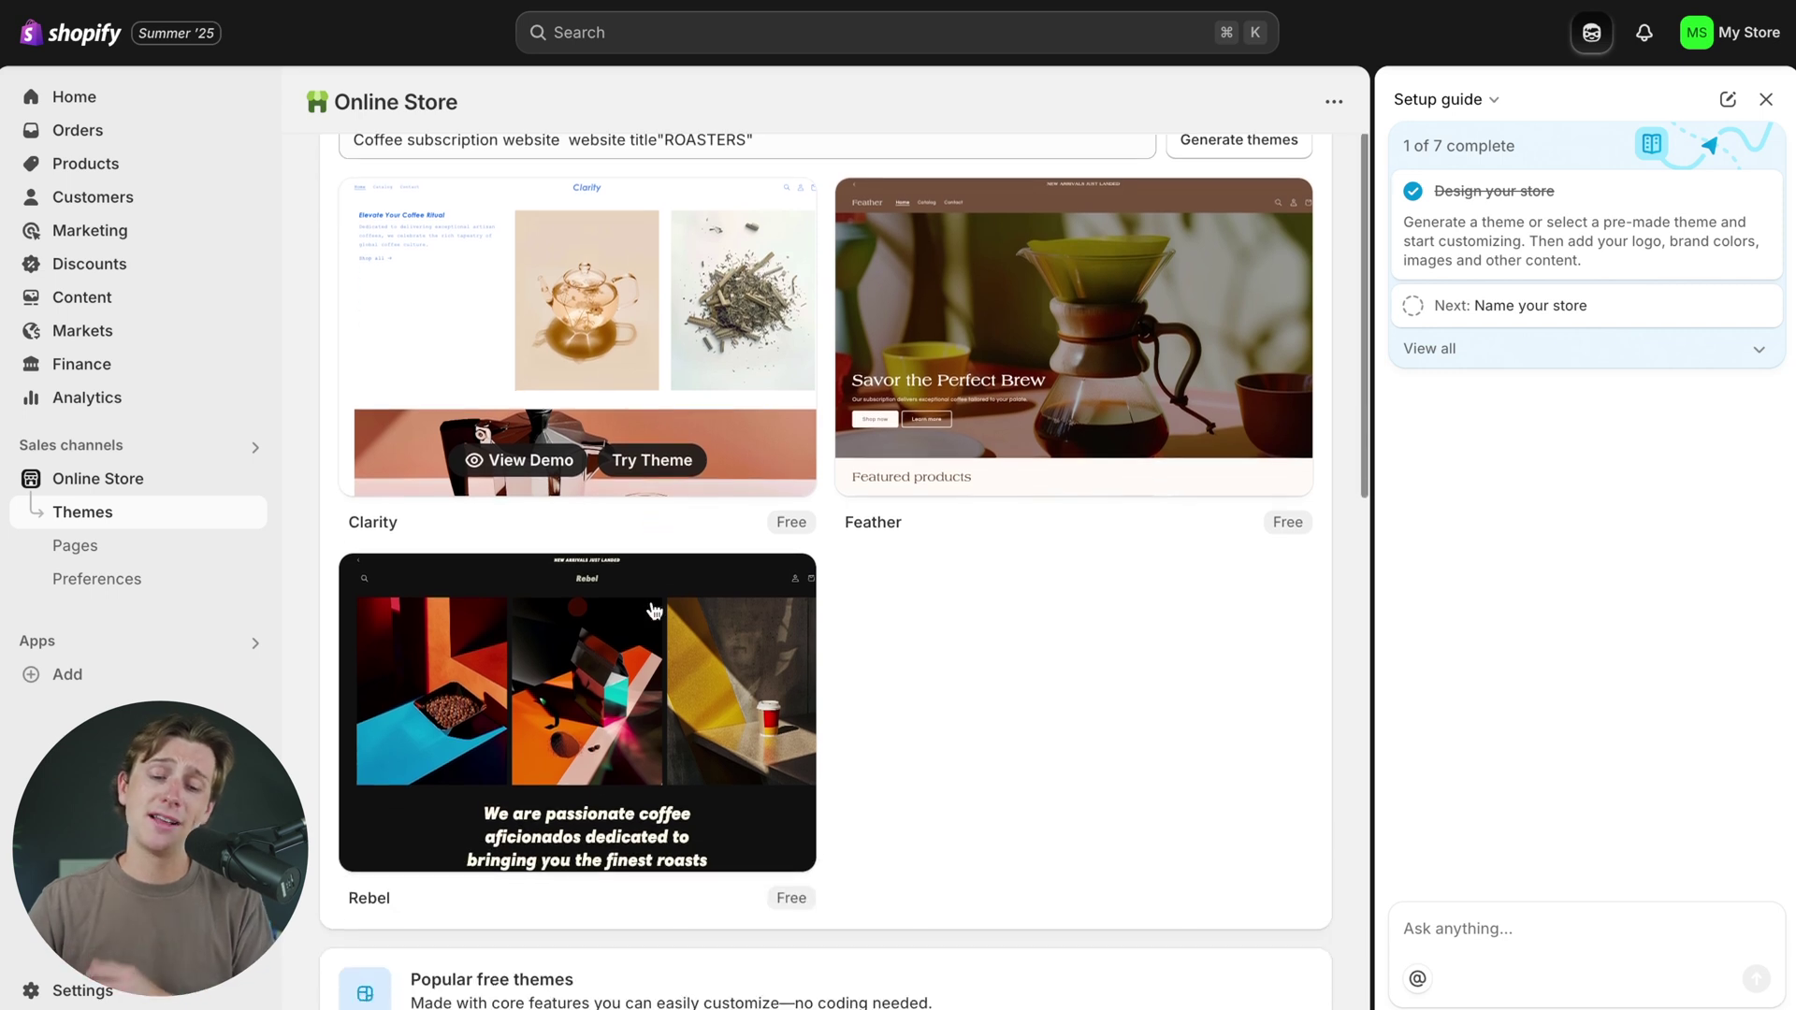
{"action": "scroll", "coordinate": [638, 690], "scroll_direction": "up", "scroll_amount": 5}
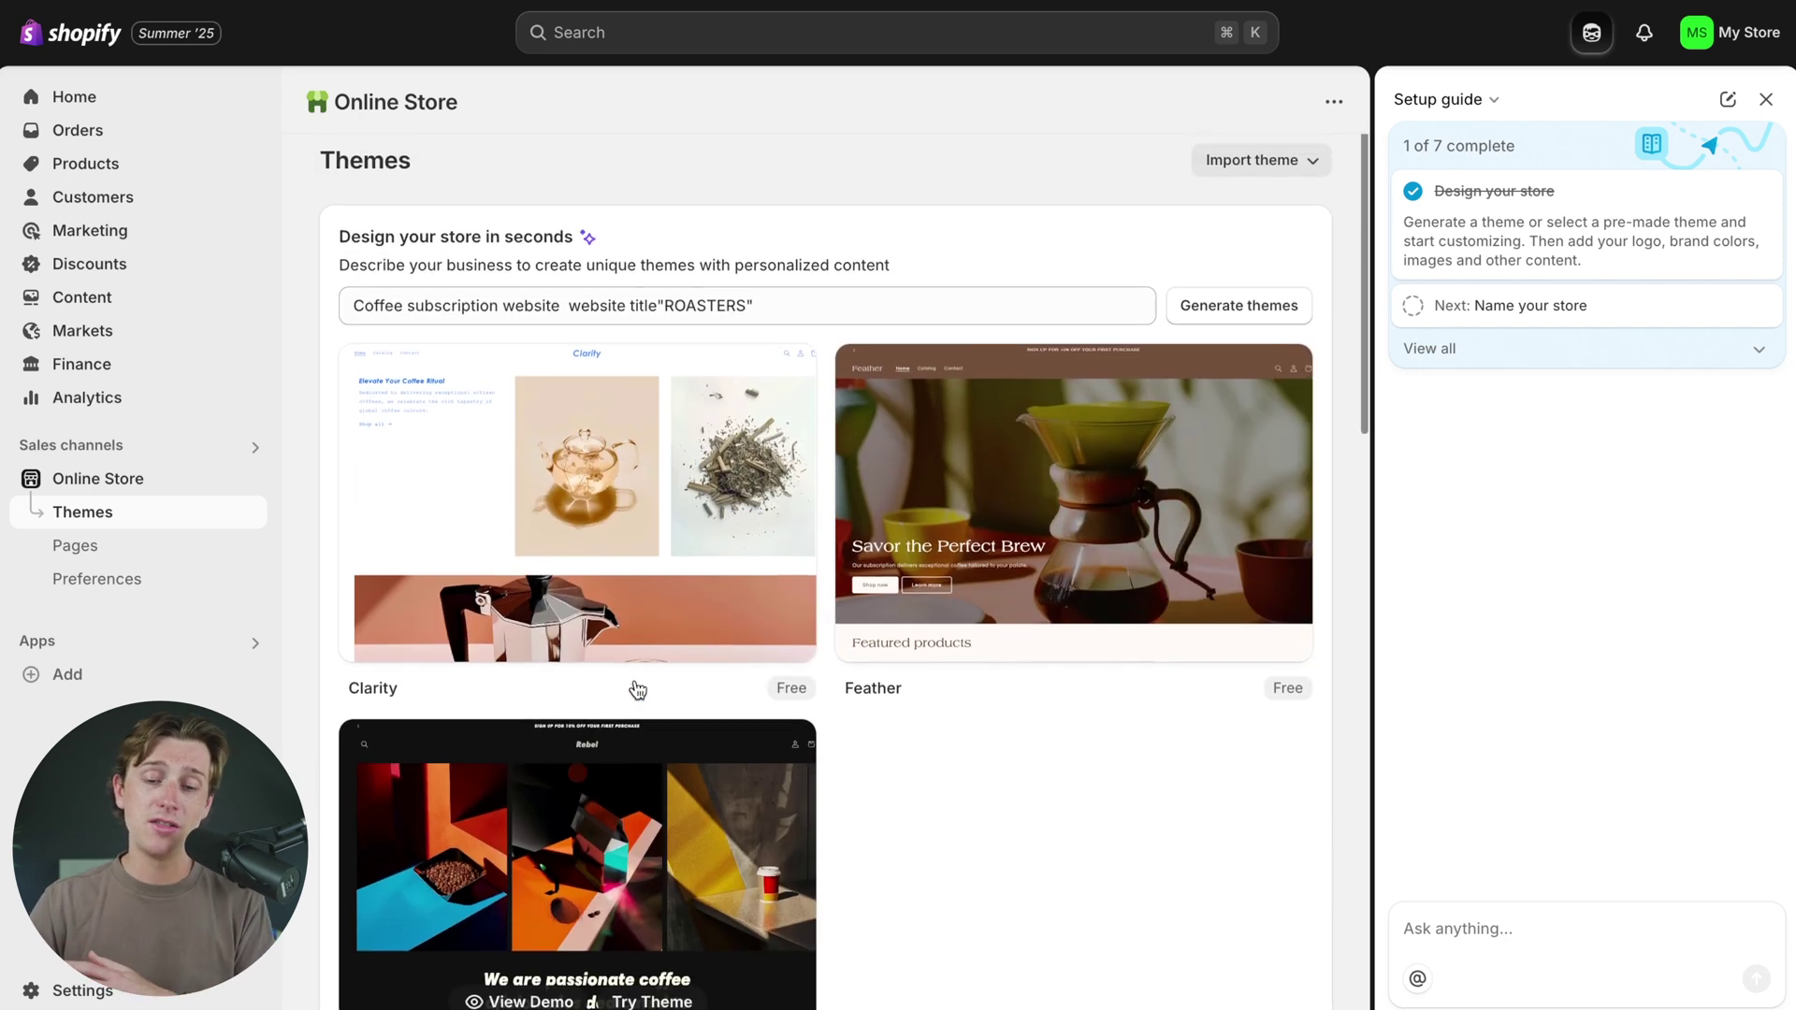
{"action": "mouse_move", "coordinate": [706, 623]}
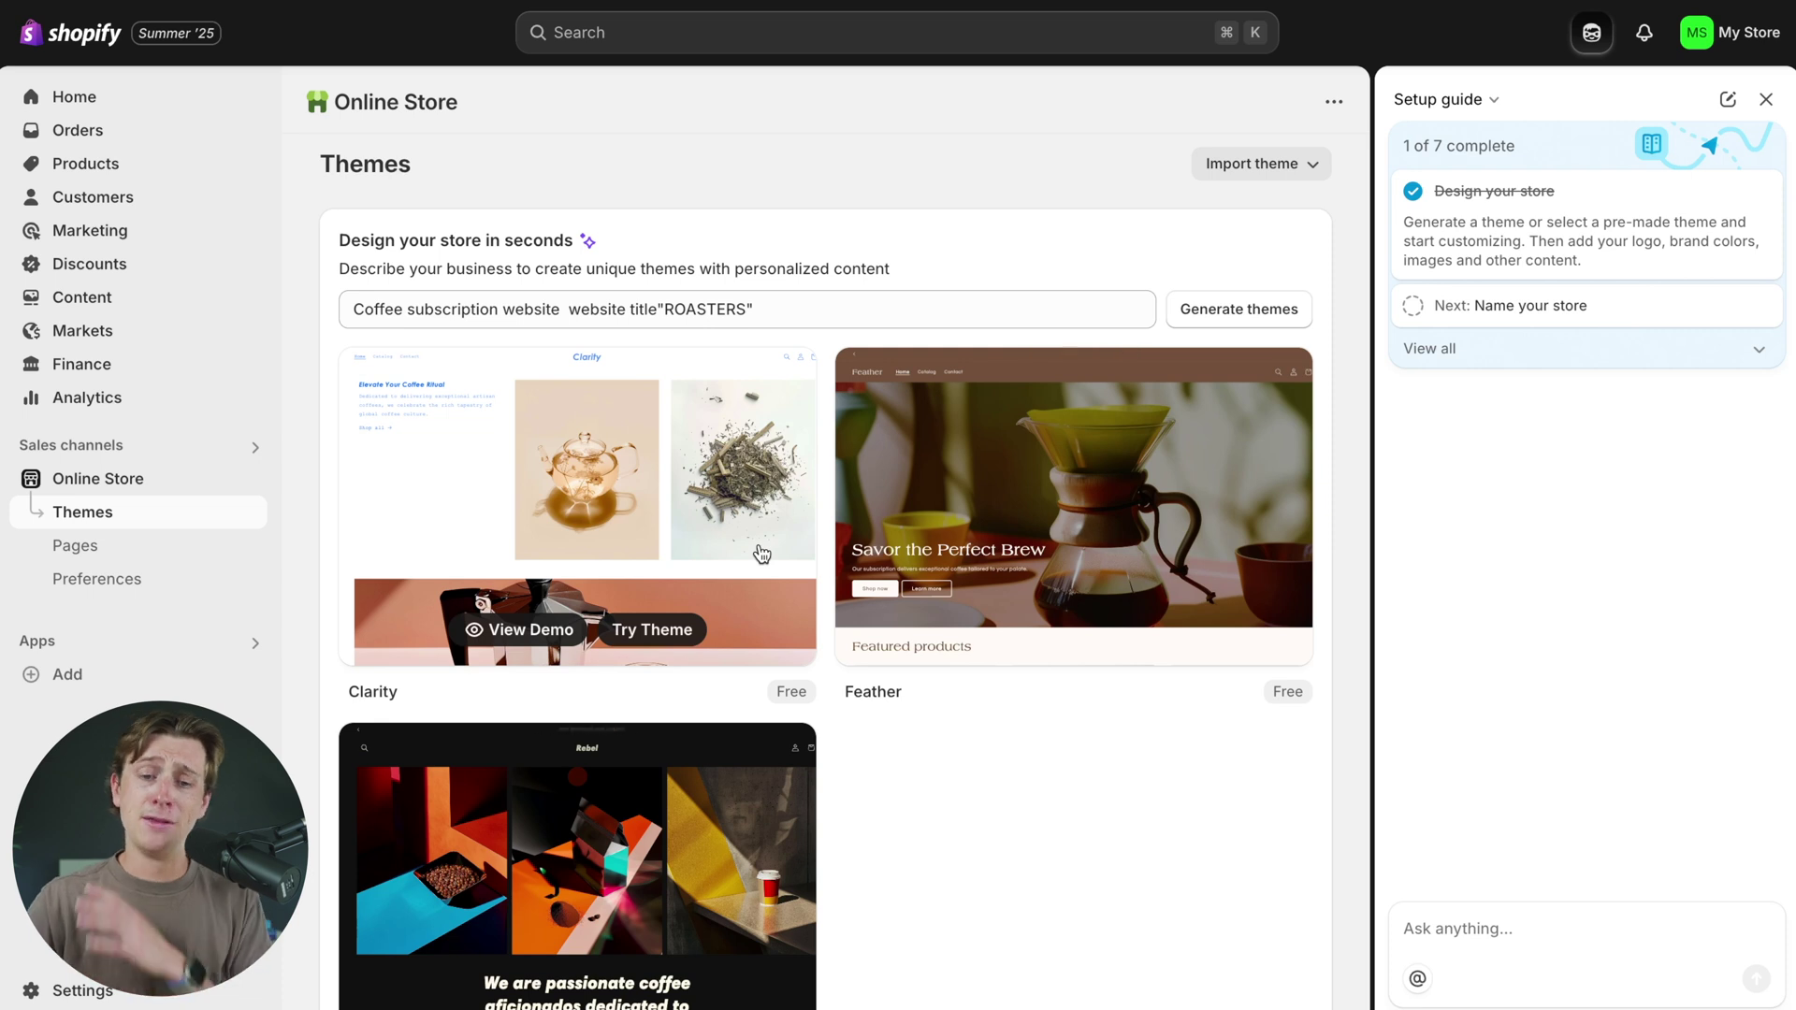
{"action": "scroll", "coordinate": [763, 551], "scroll_direction": "down", "scroll_amount": 3}
{"action": "mouse_move", "coordinate": [879, 435]}
{"action": "scroll", "coordinate": [915, 398], "scroll_direction": "up", "scroll_amount": 2}
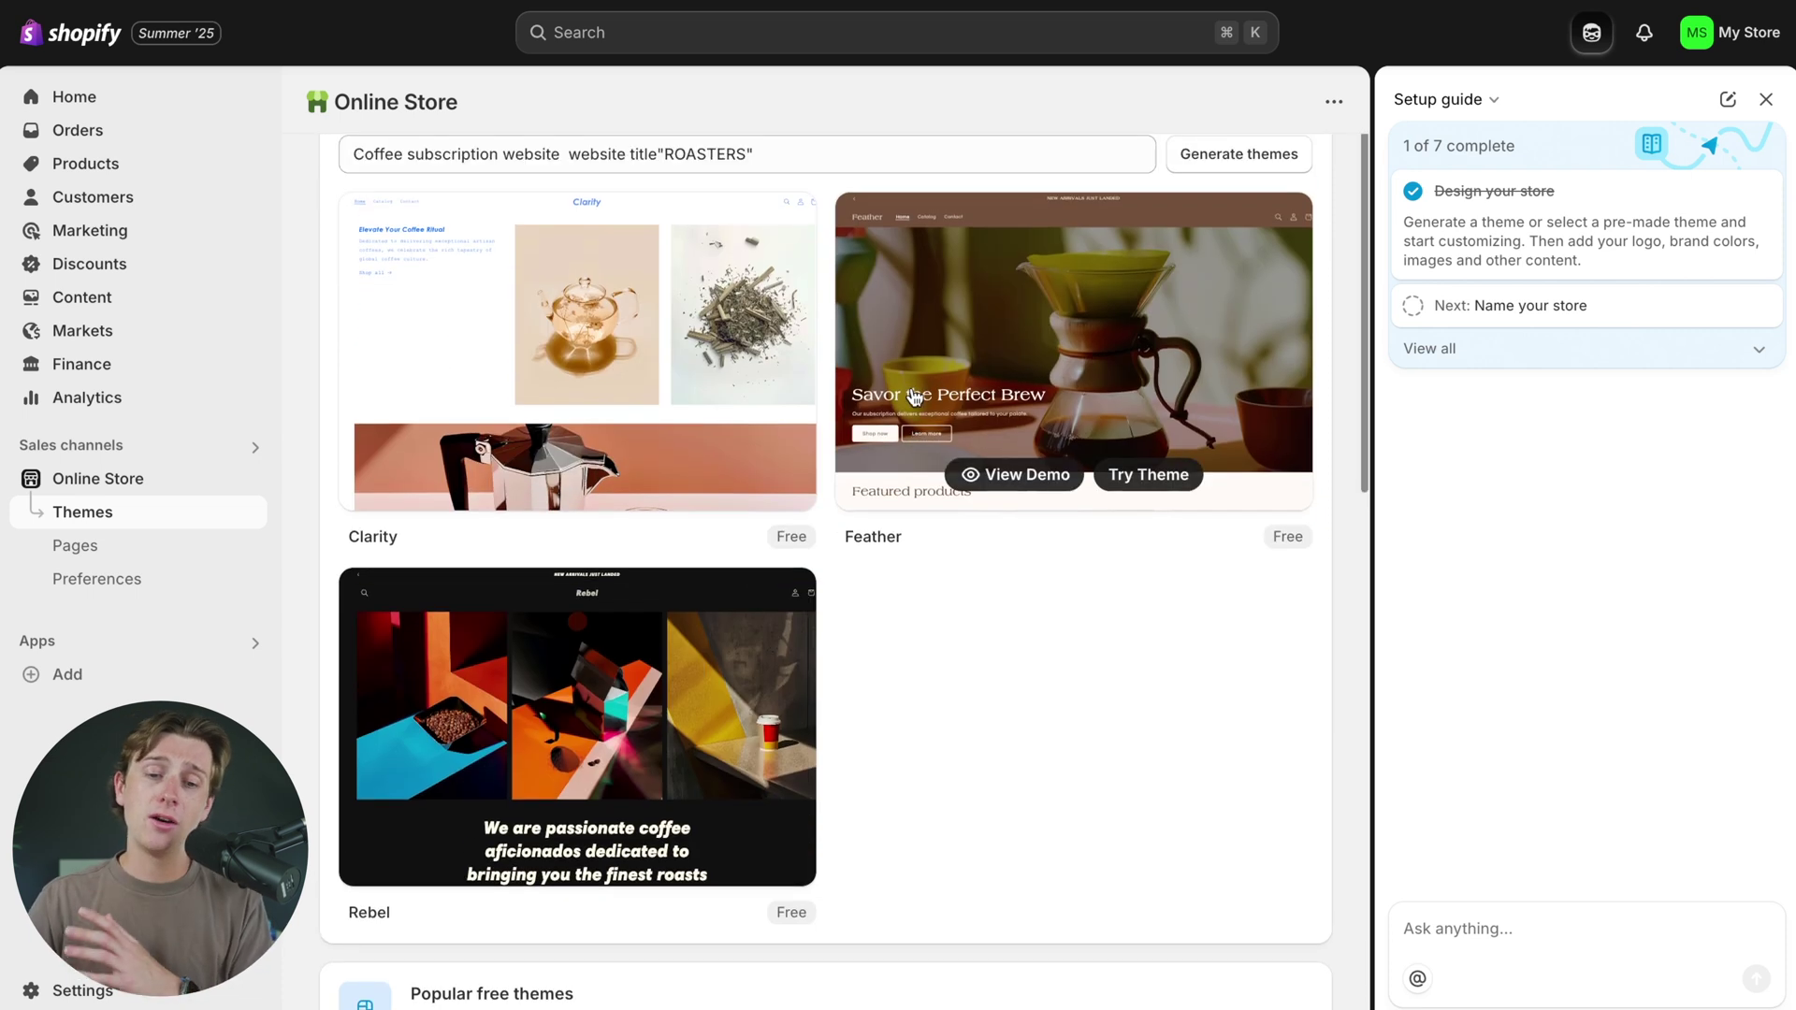
{"action": "mouse_move", "coordinate": [723, 661]}
{"action": "scroll", "coordinate": [723, 661], "scroll_direction": "down", "scroll_amount": 2}
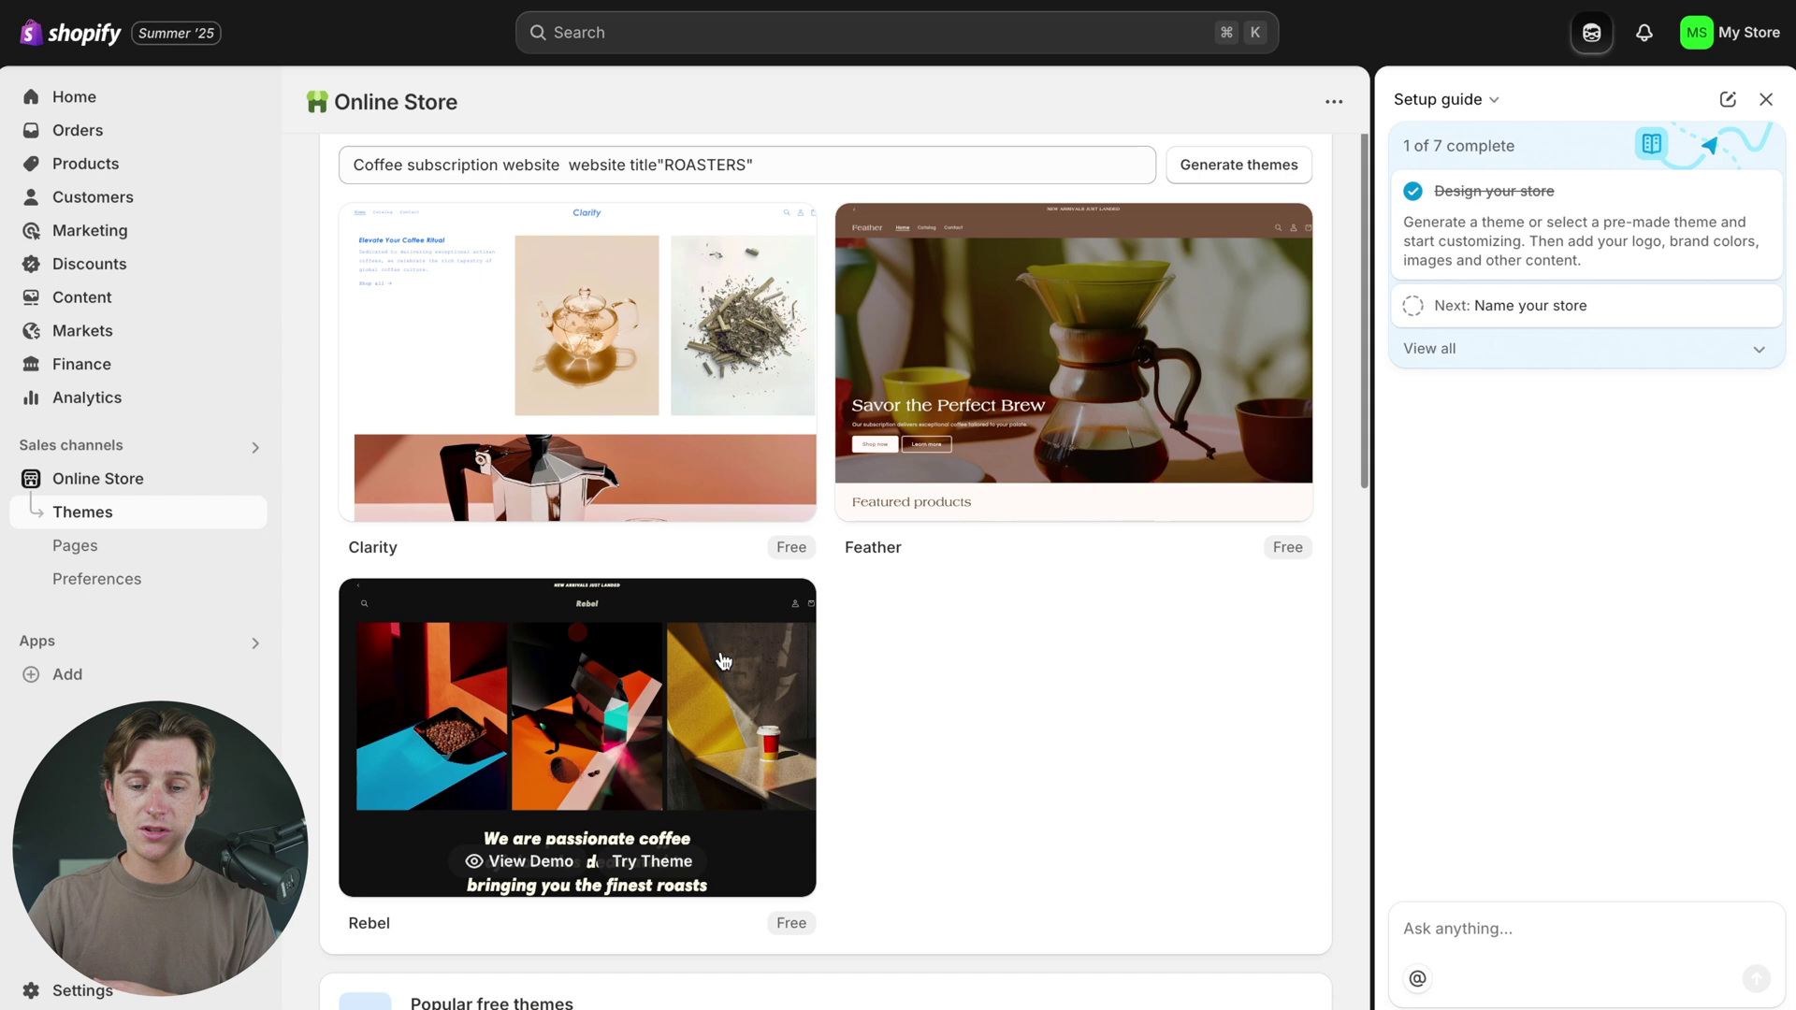
{"action": "scroll", "coordinate": [982, 621], "scroll_direction": "up", "scroll_amount": 3}
{"action": "mouse_move", "coordinate": [982, 621]}
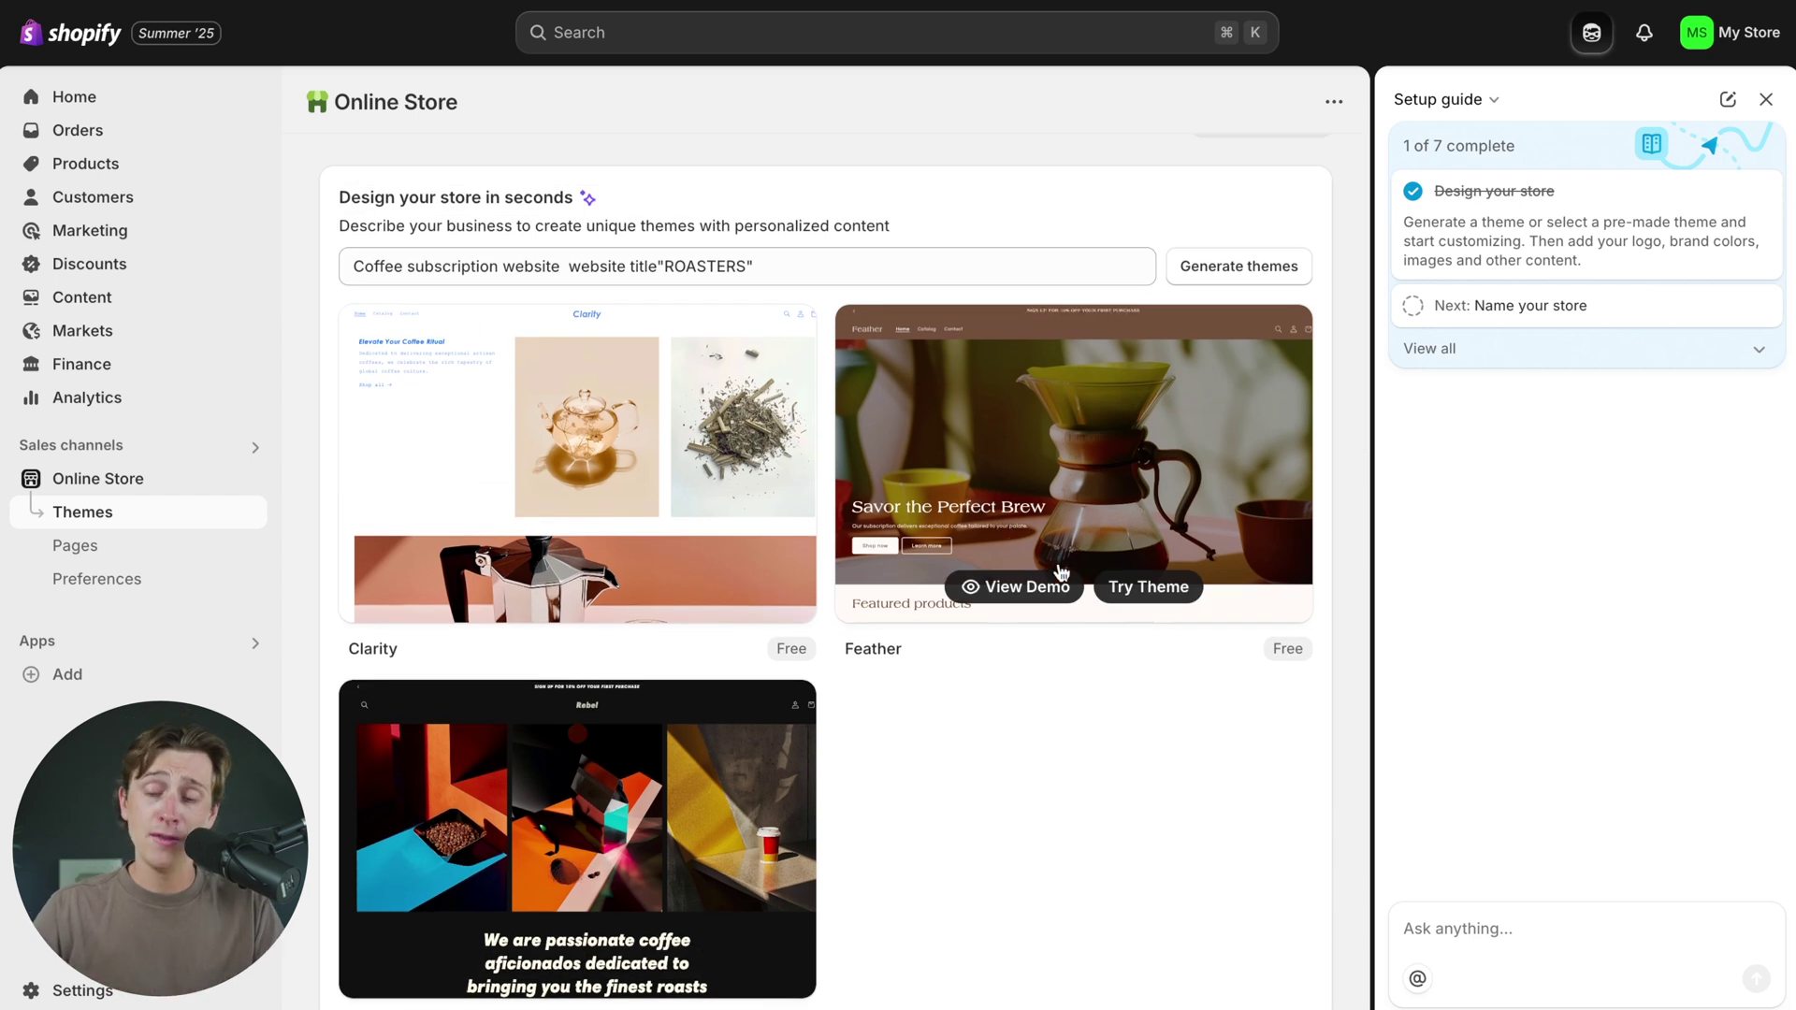
{"action": "left_click", "coordinate": [1149, 587]}
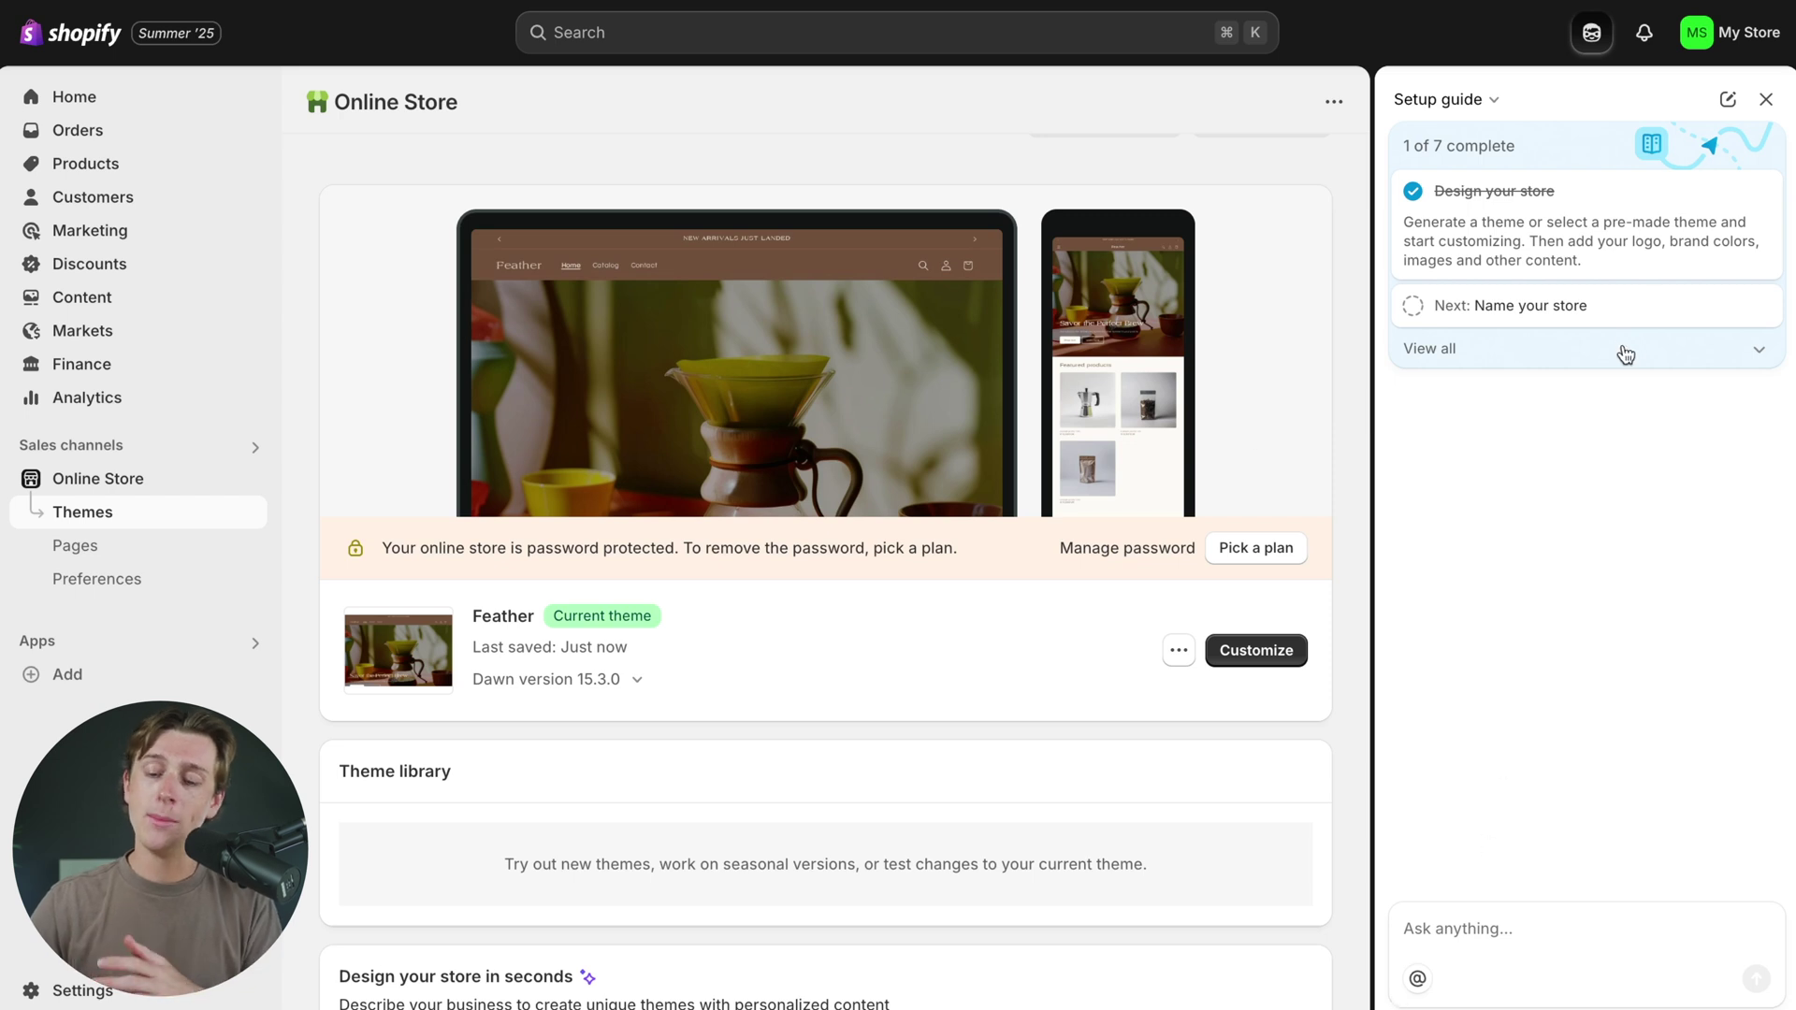
- Send ROASTERS to the store assistant, then open the Feather theme for customizing
{"action": "left_click", "coordinate": [1463, 926]}
{"action": "type", "text": "f"}
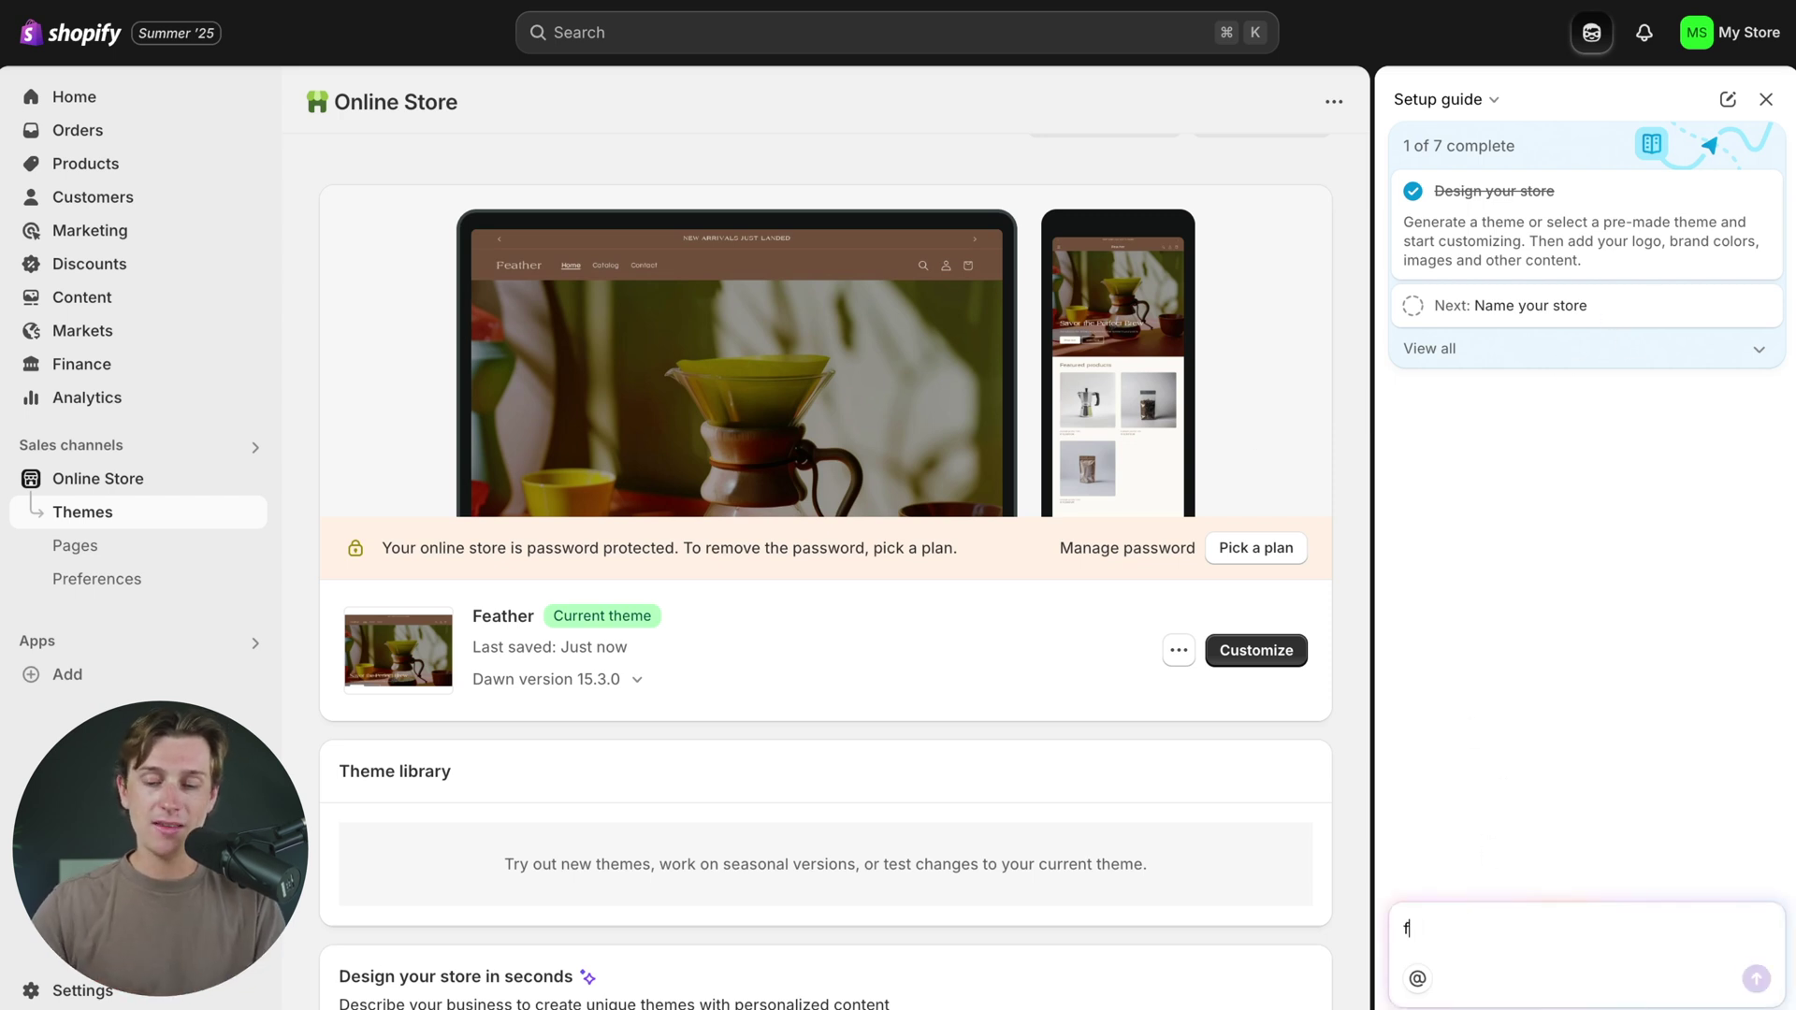
{"action": "type", "text": "astig"}
{"action": "key", "text": "BackSpace"}
{"action": "key", "text": "BackSpace"}
{"action": "key", "text": "BackSpace"}
{"action": "key", "text": "BackSpace"}
{"action": "key", "text": "BackSpace"}
{"action": "key", "text": "BackSpace"}
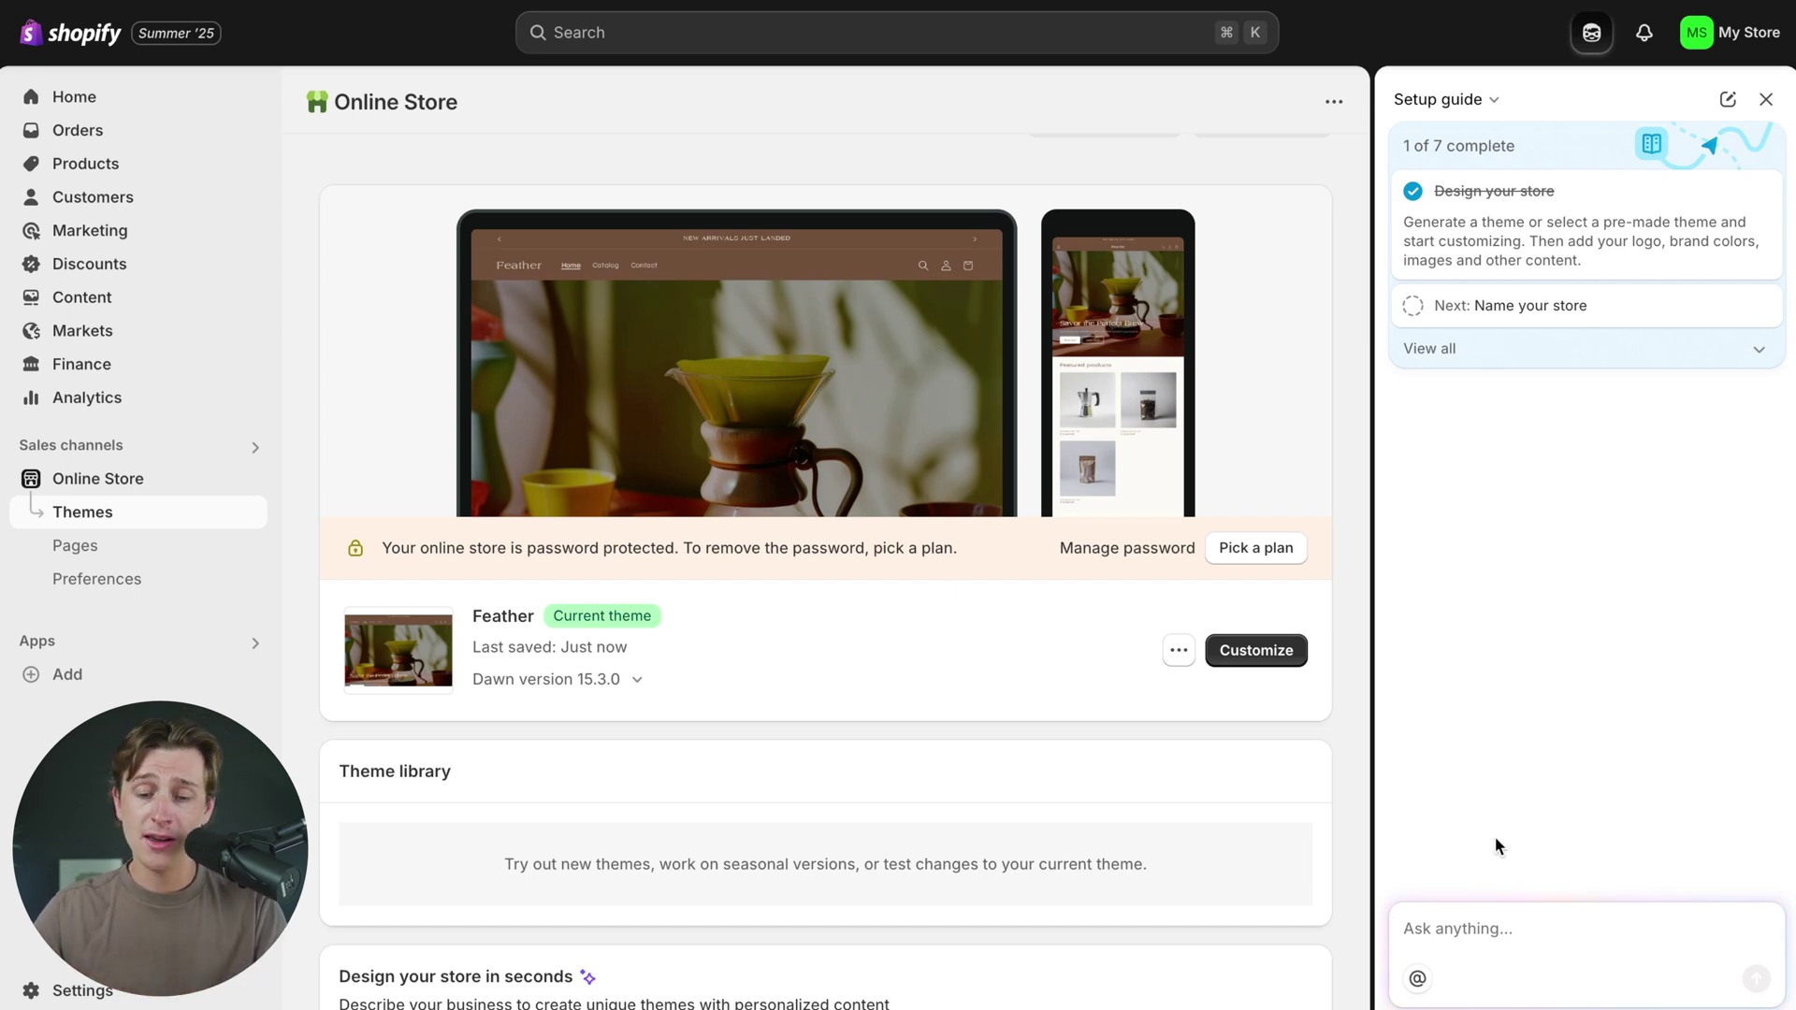
{"action": "type", "text": "R"}
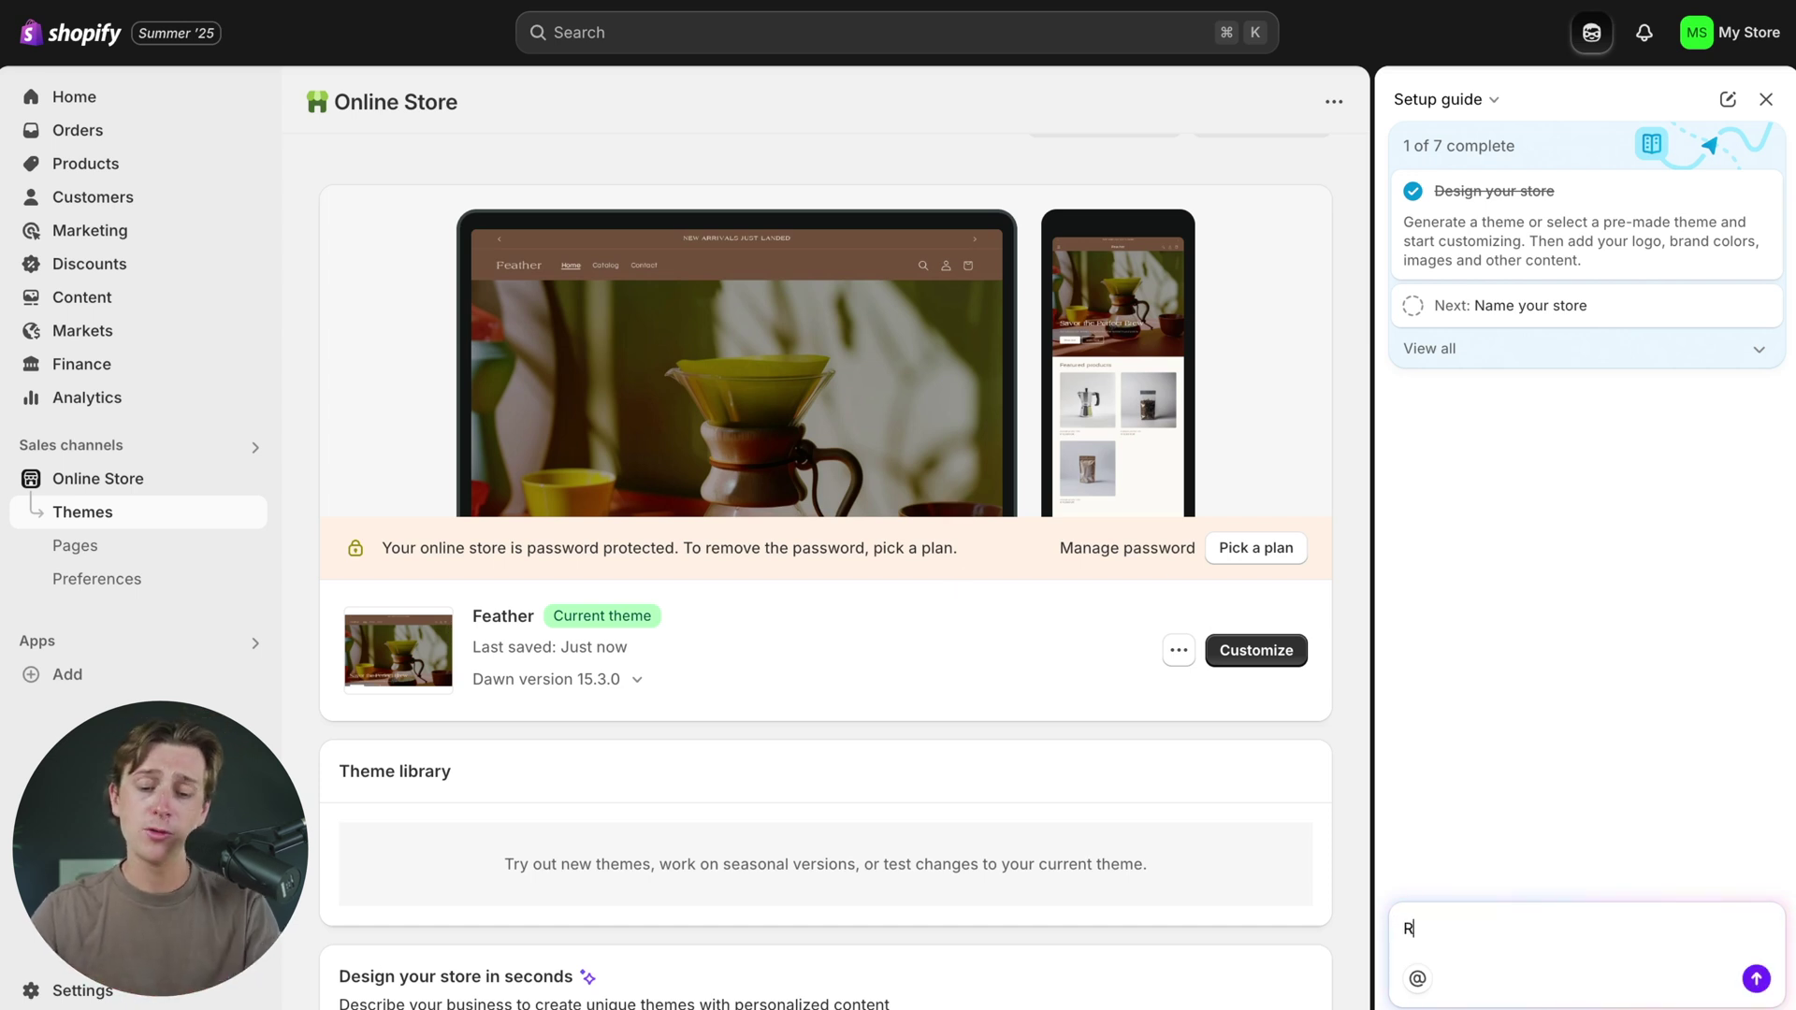
{"action": "type", "text": "OASTERS"}
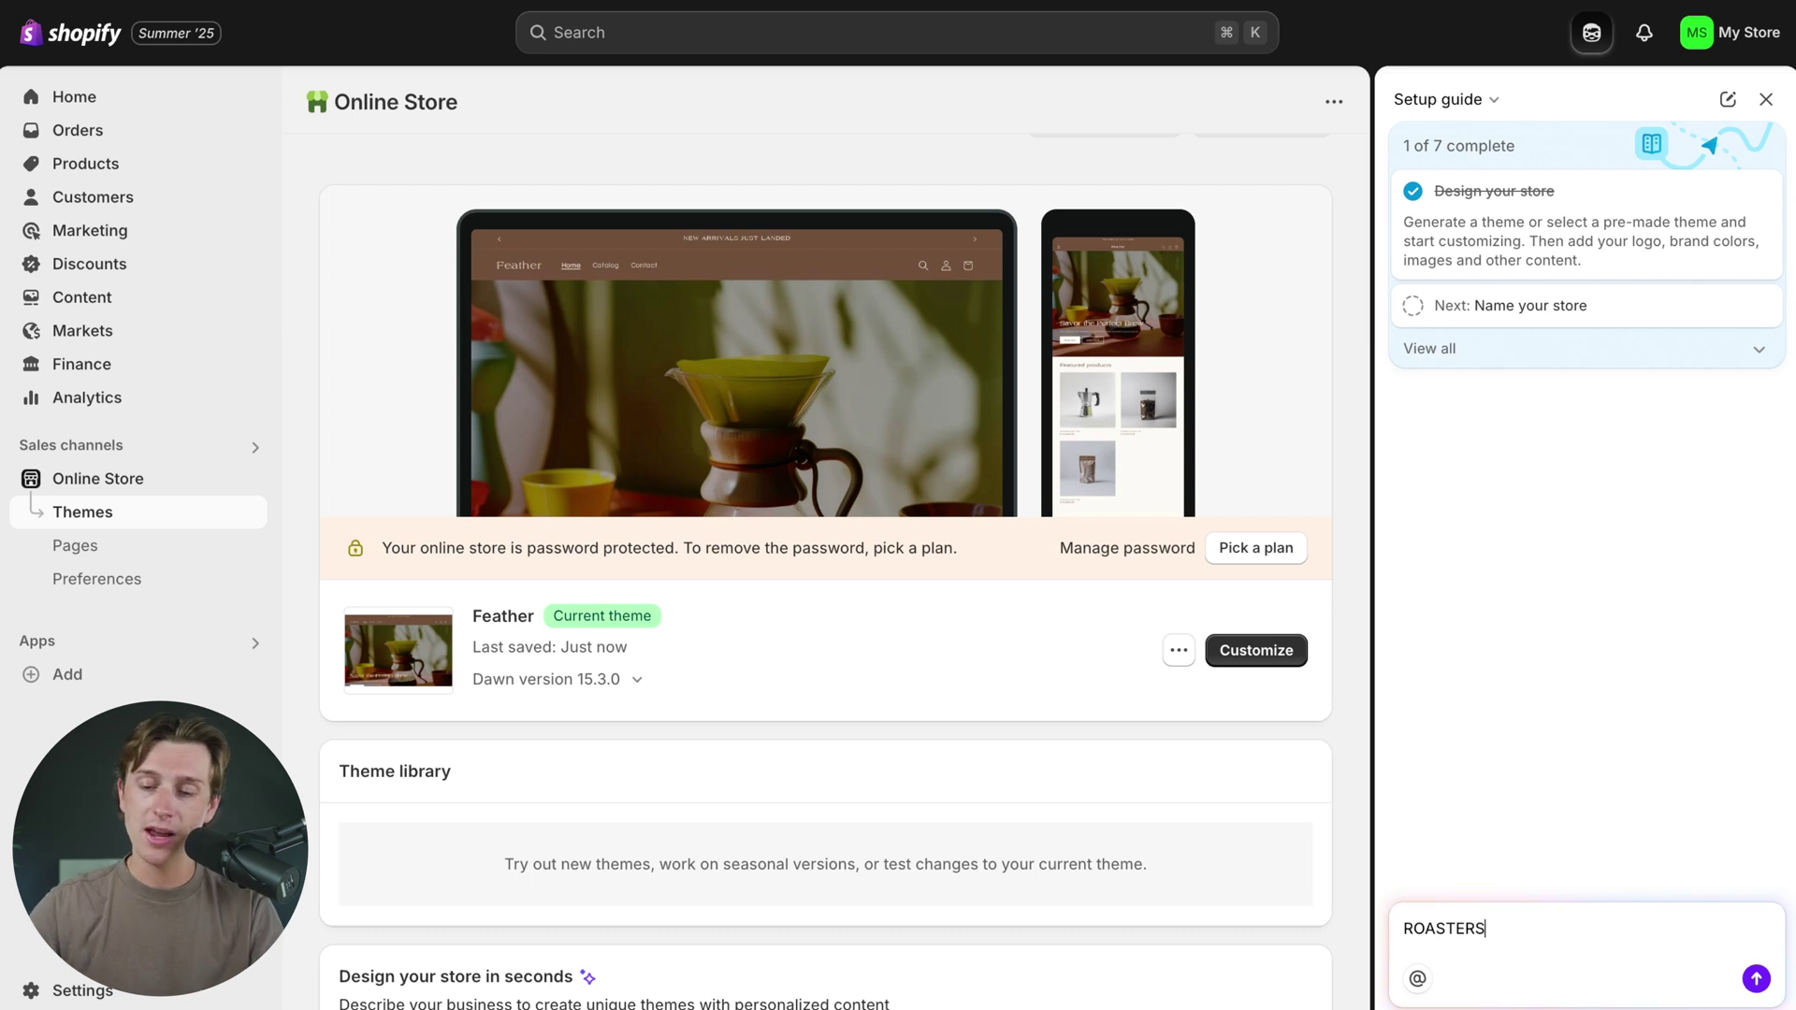
{"action": "left_click", "coordinate": [1755, 978]}
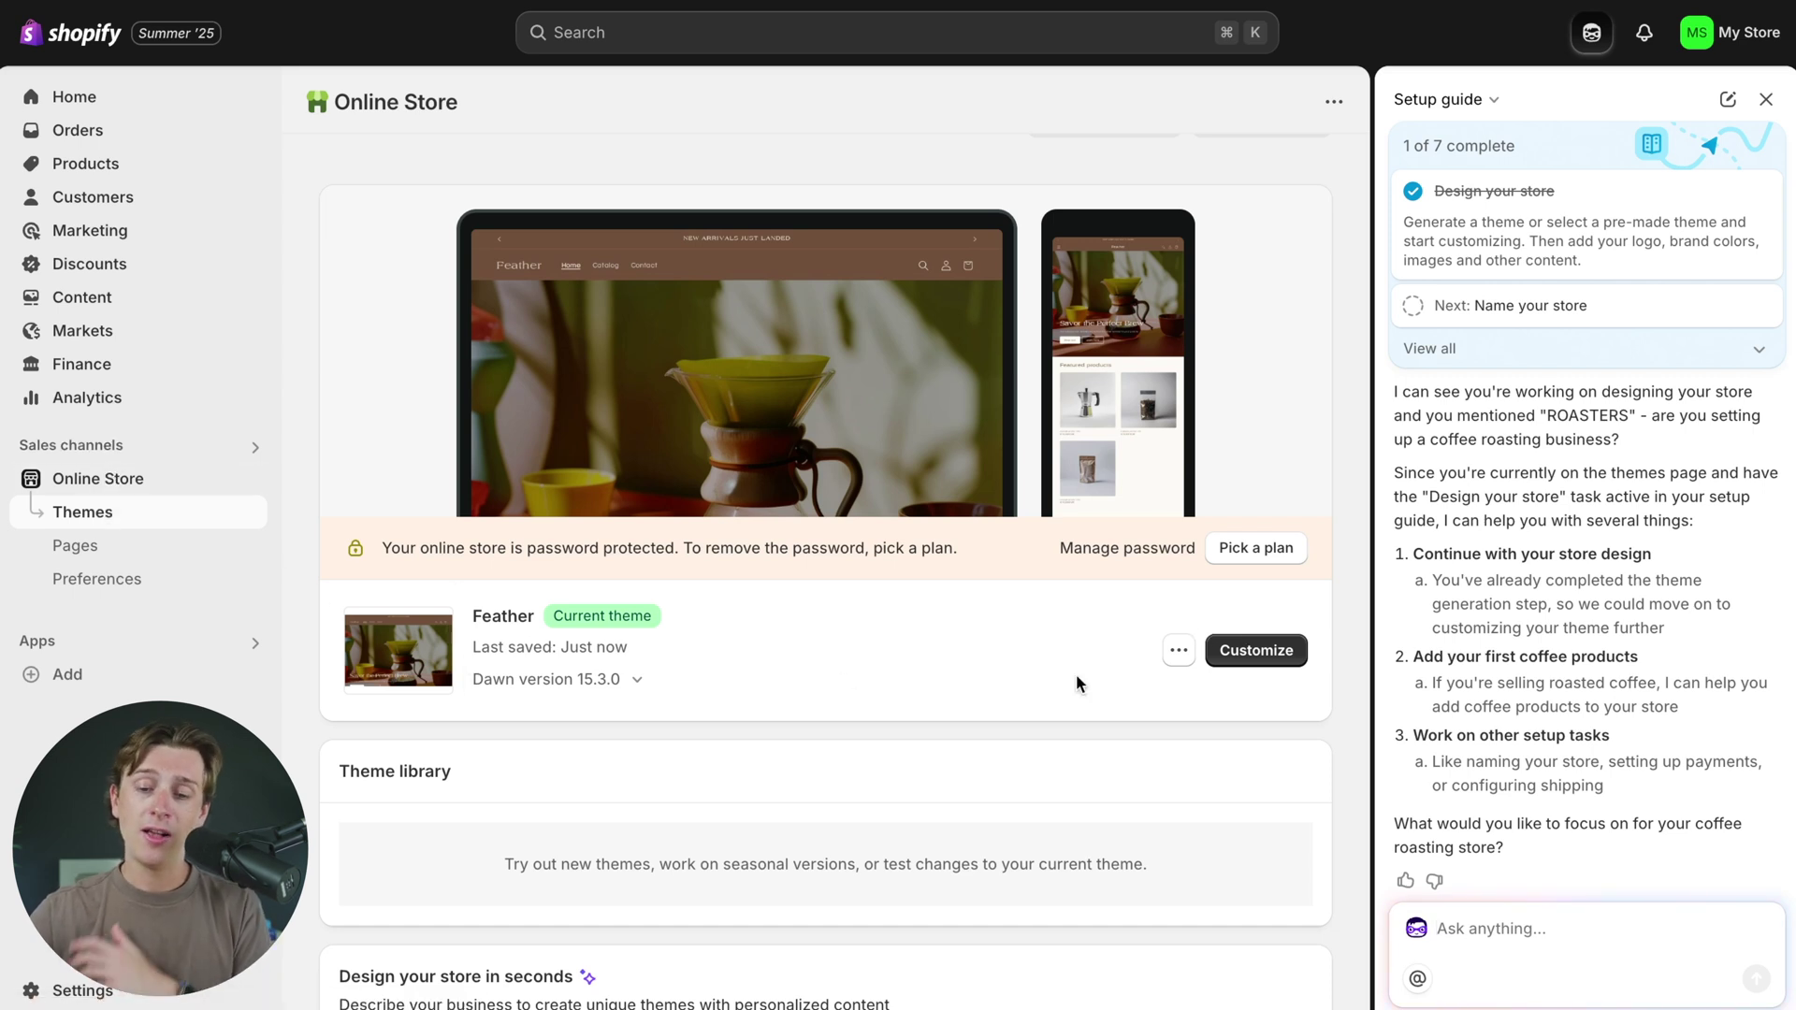
{"action": "left_click", "coordinate": [1250, 670]}
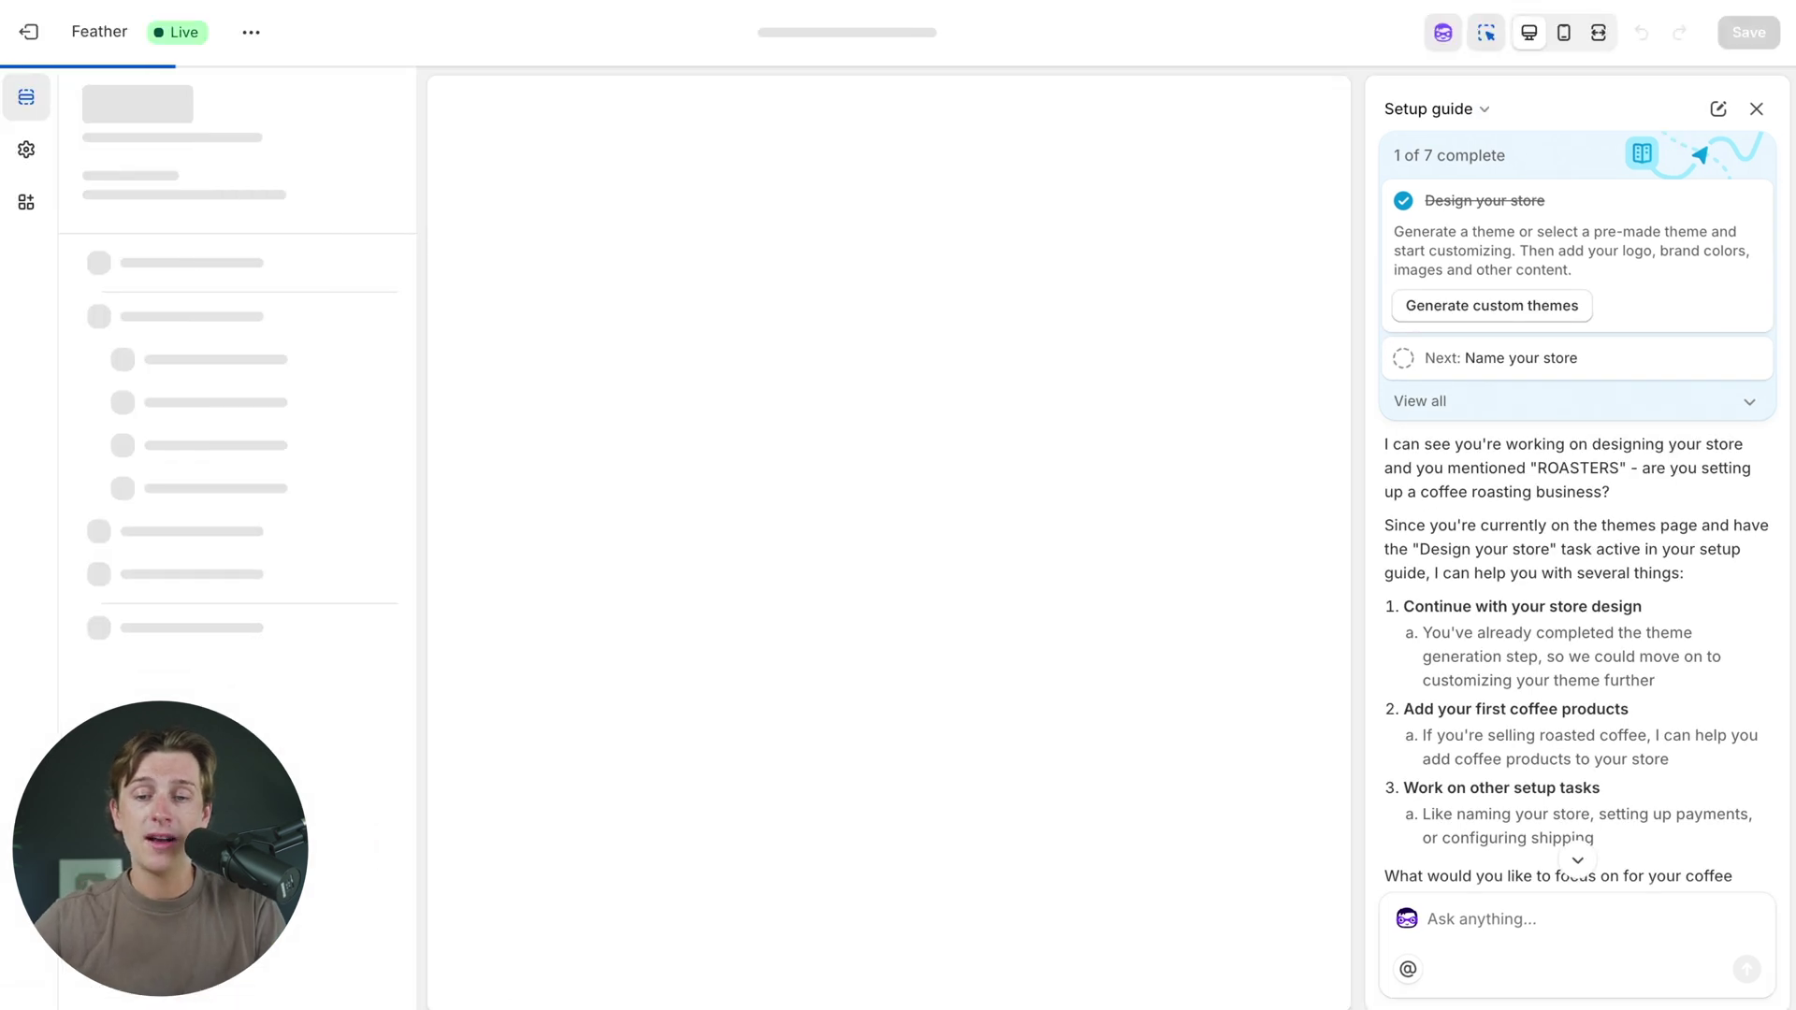
- Close the Setup guide and allow storefront, editor and browser storage cookies
{"action": "left_click", "coordinate": [1754, 112]}
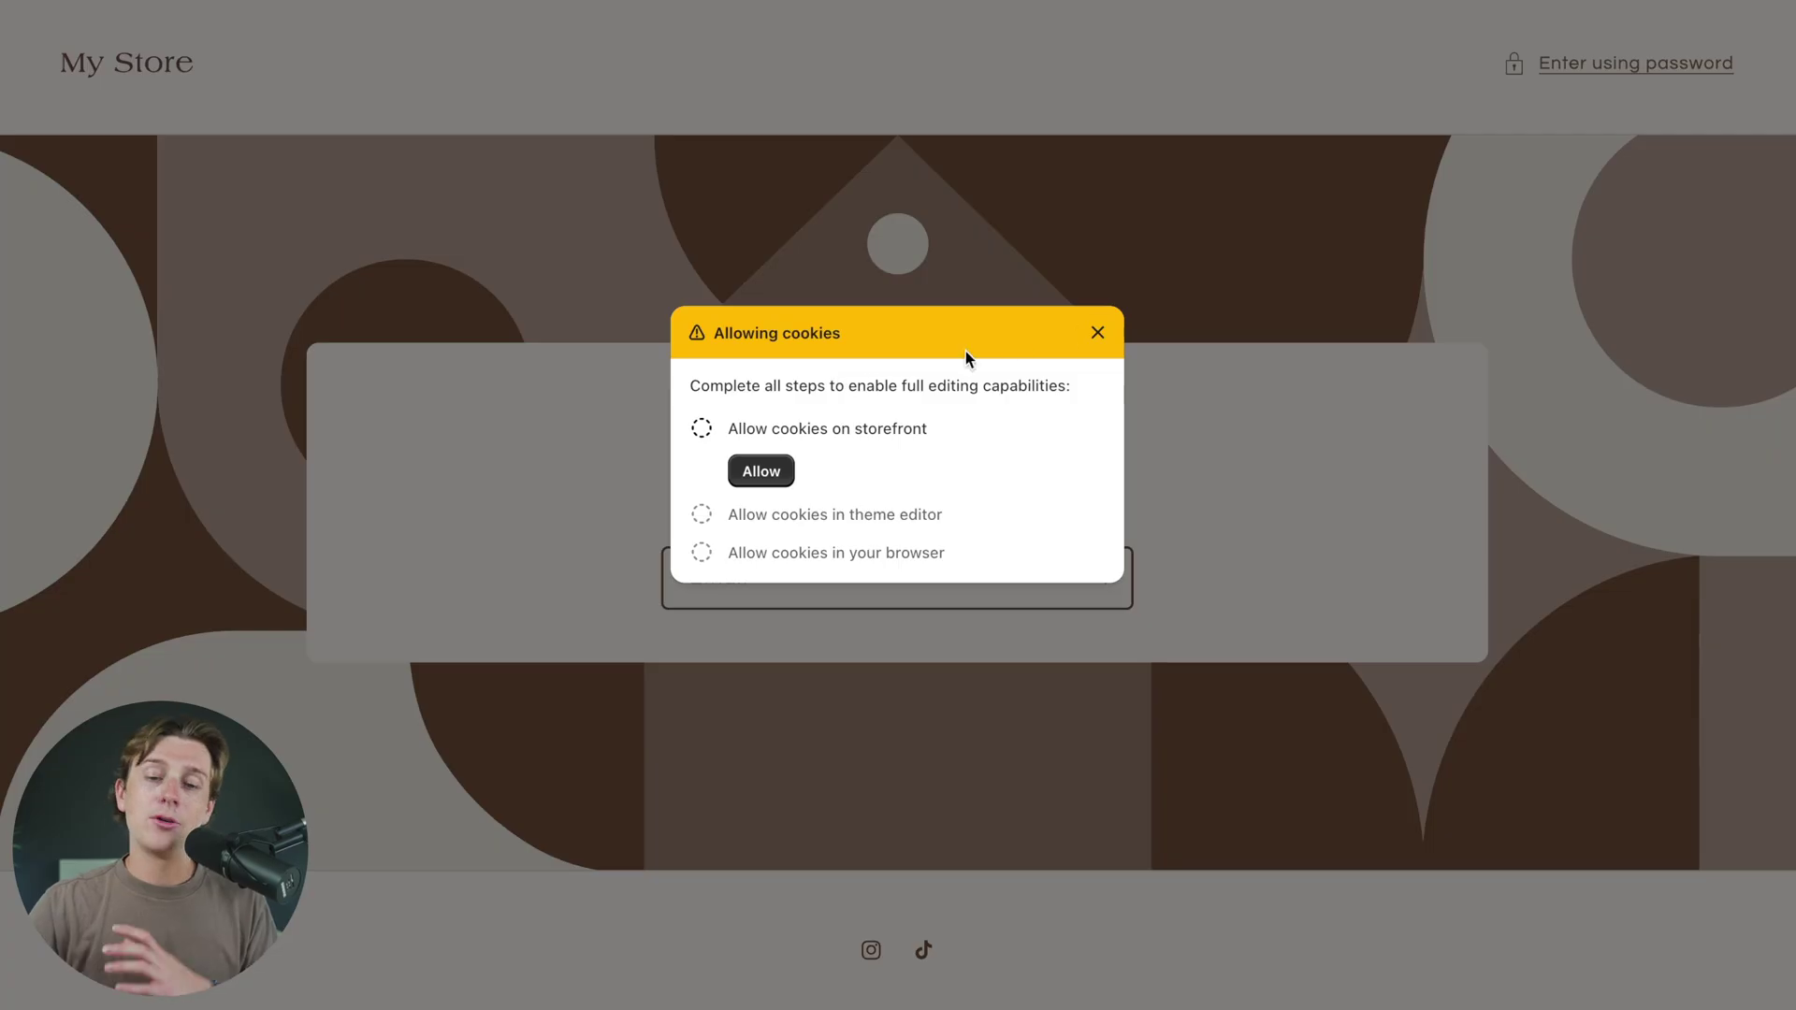
{"action": "left_click", "coordinate": [763, 467]}
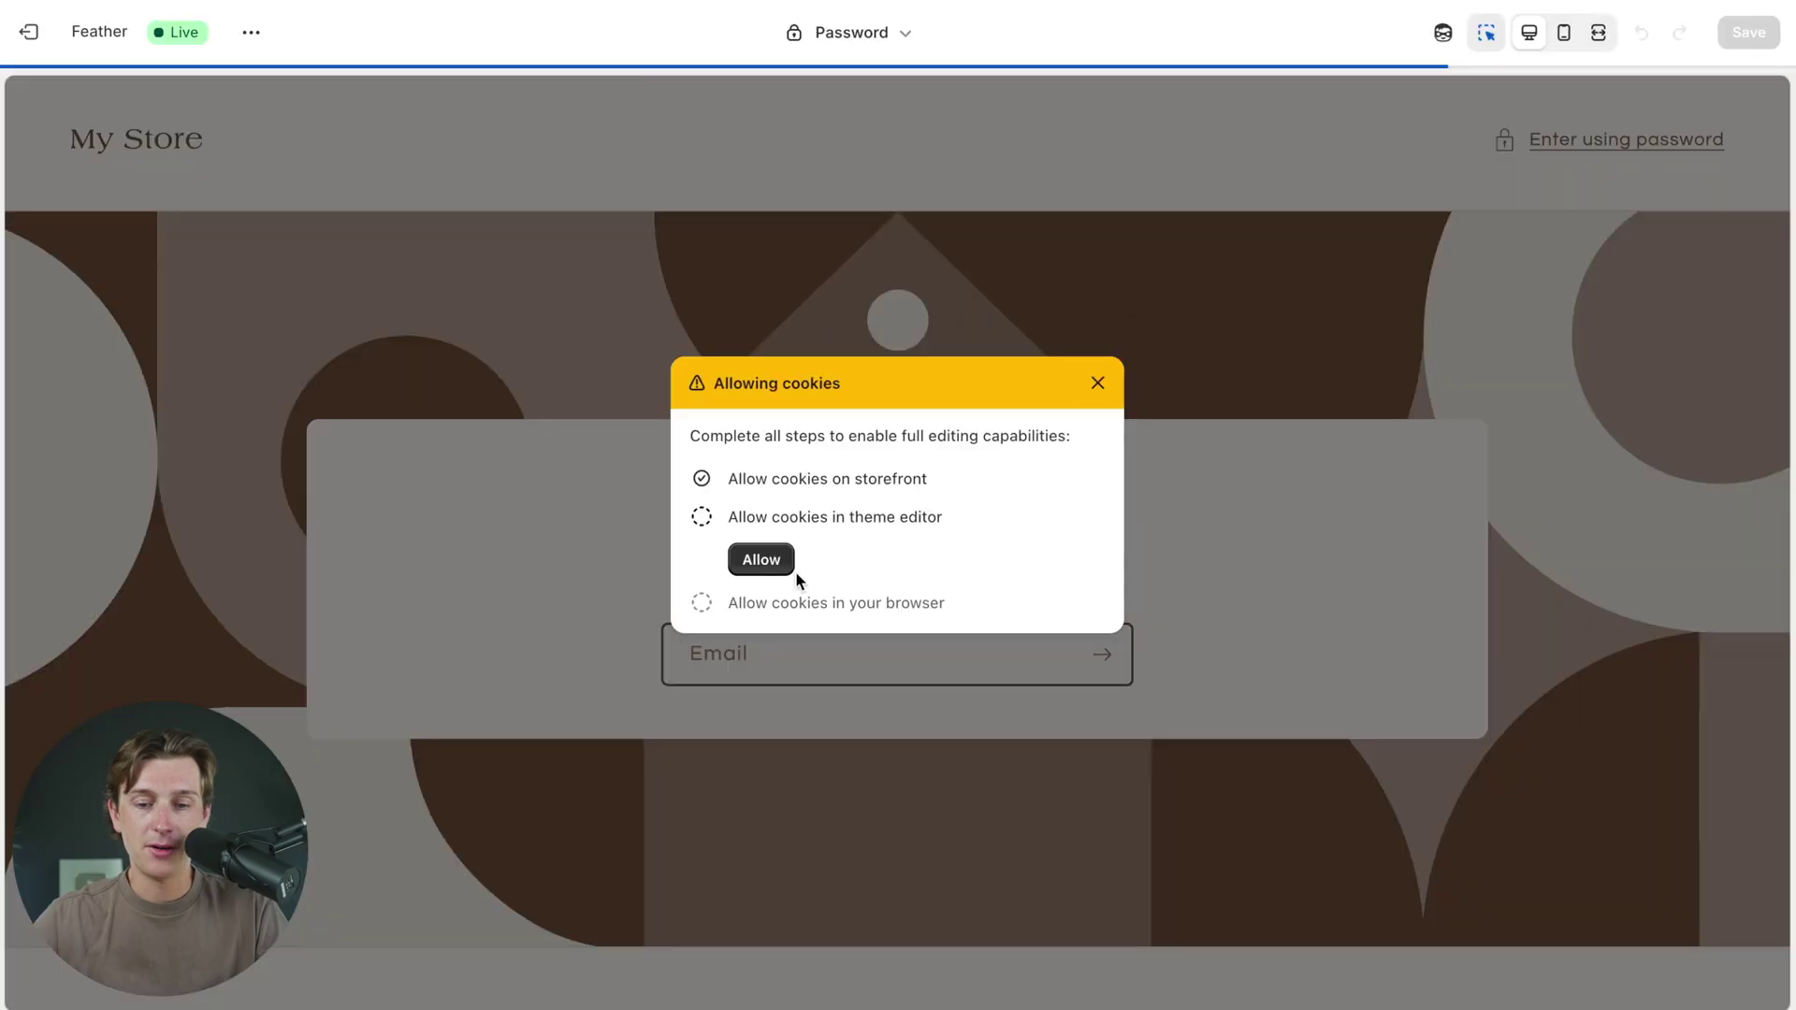
{"action": "left_click", "coordinate": [777, 558]}
{"action": "left_click", "coordinate": [606, 209]}
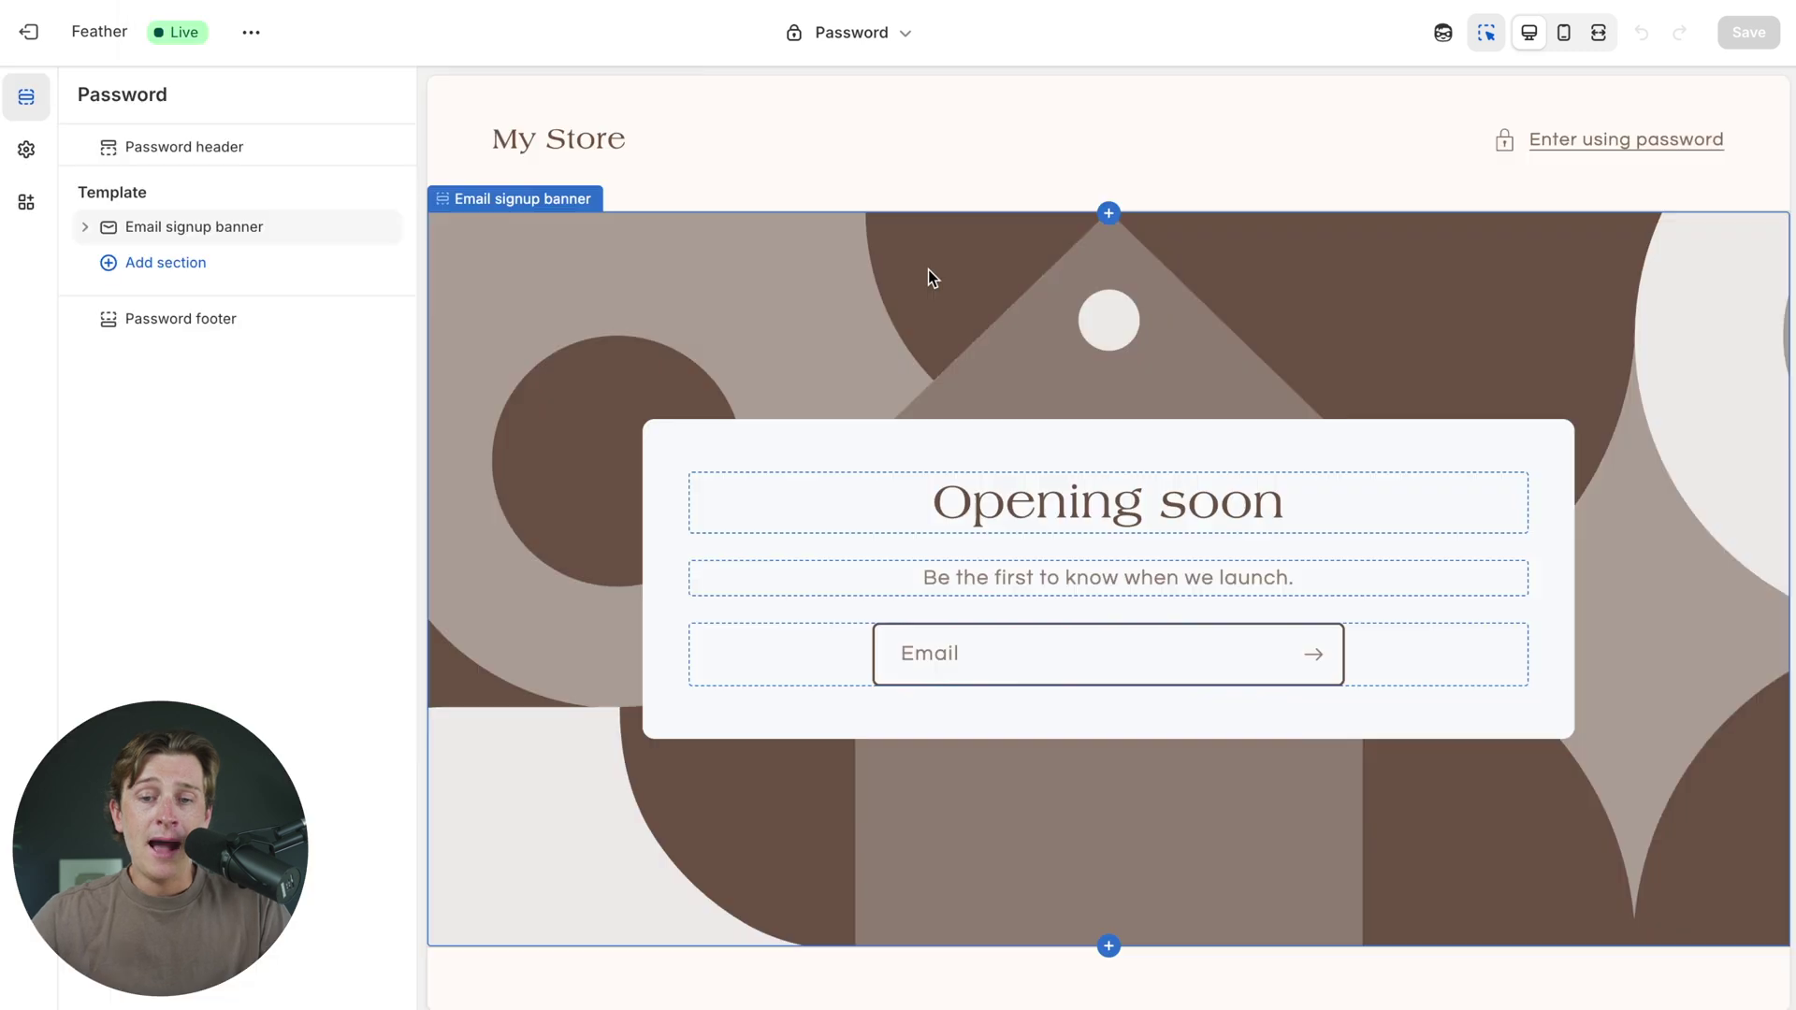
- Select the password page header section and open the Opening soon heading settings
{"action": "left_click", "coordinate": [947, 136]}
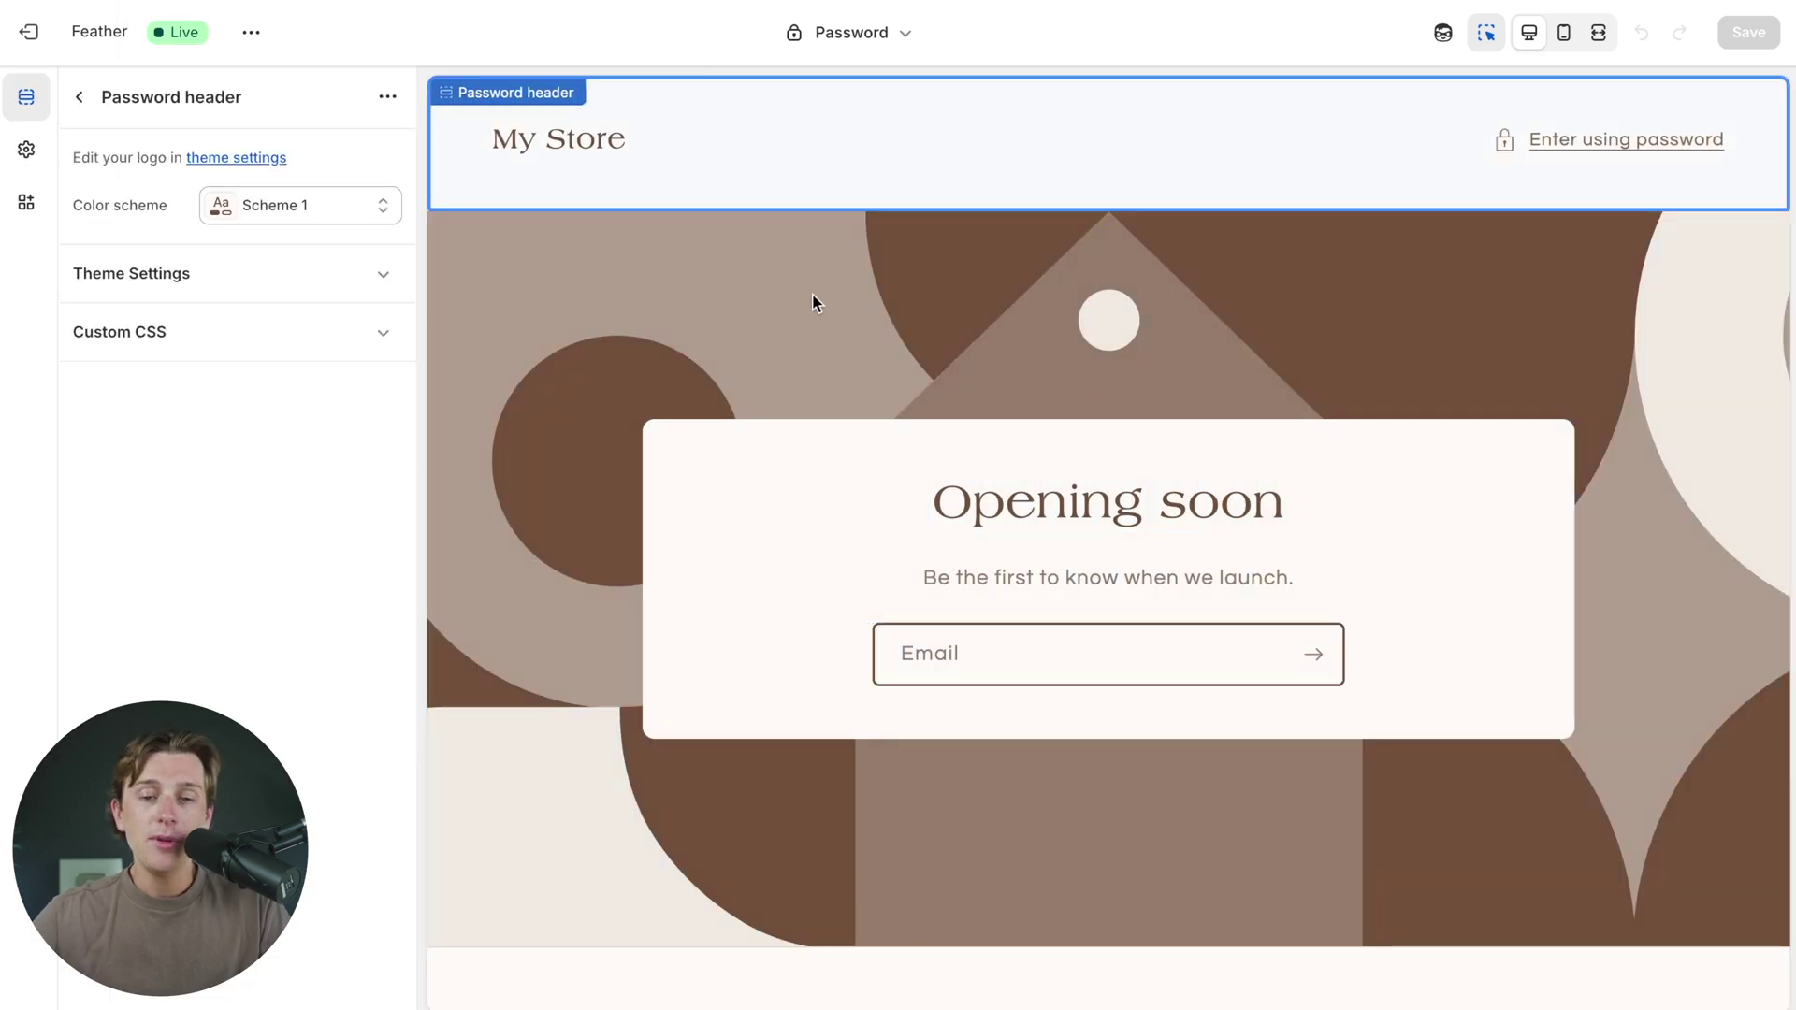
{"action": "left_click", "coordinate": [841, 312]}
{"action": "left_click", "coordinate": [900, 187]}
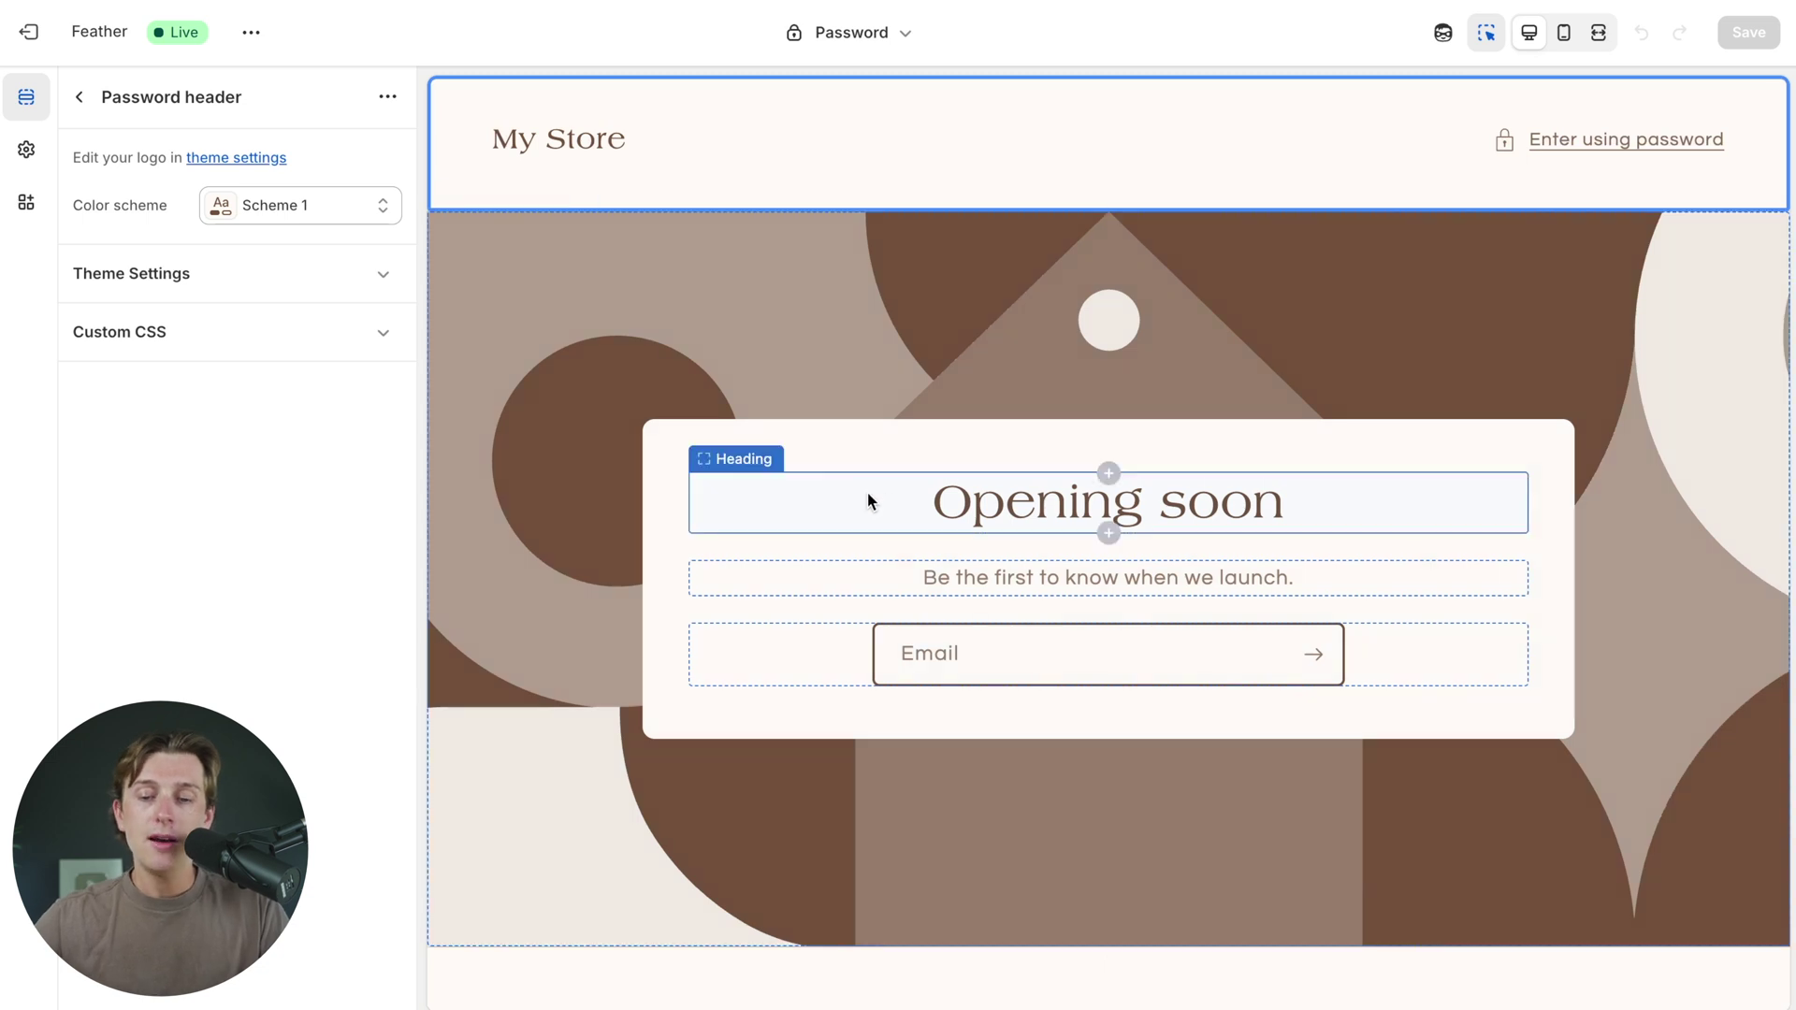
{"action": "double_click", "coordinate": [1038, 505]}
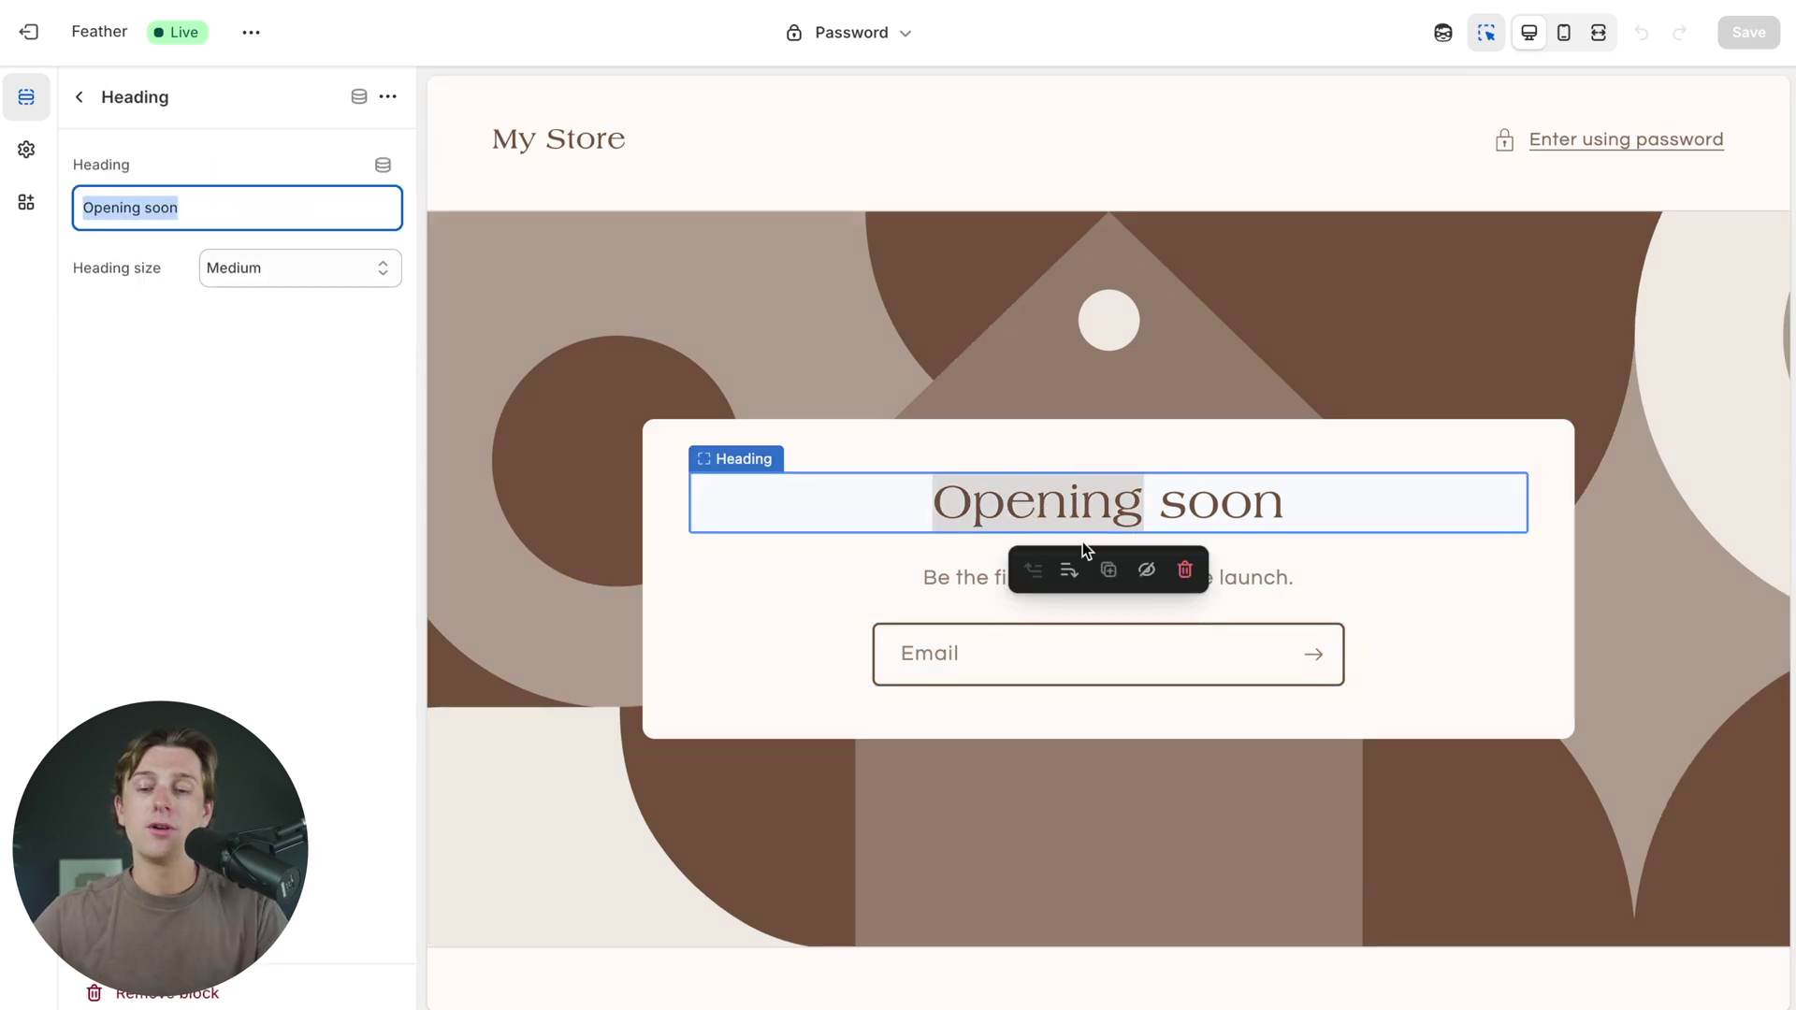
- Replace the heading text Opening soon with Coming Soon
{"action": "left_click", "coordinate": [1273, 500]}
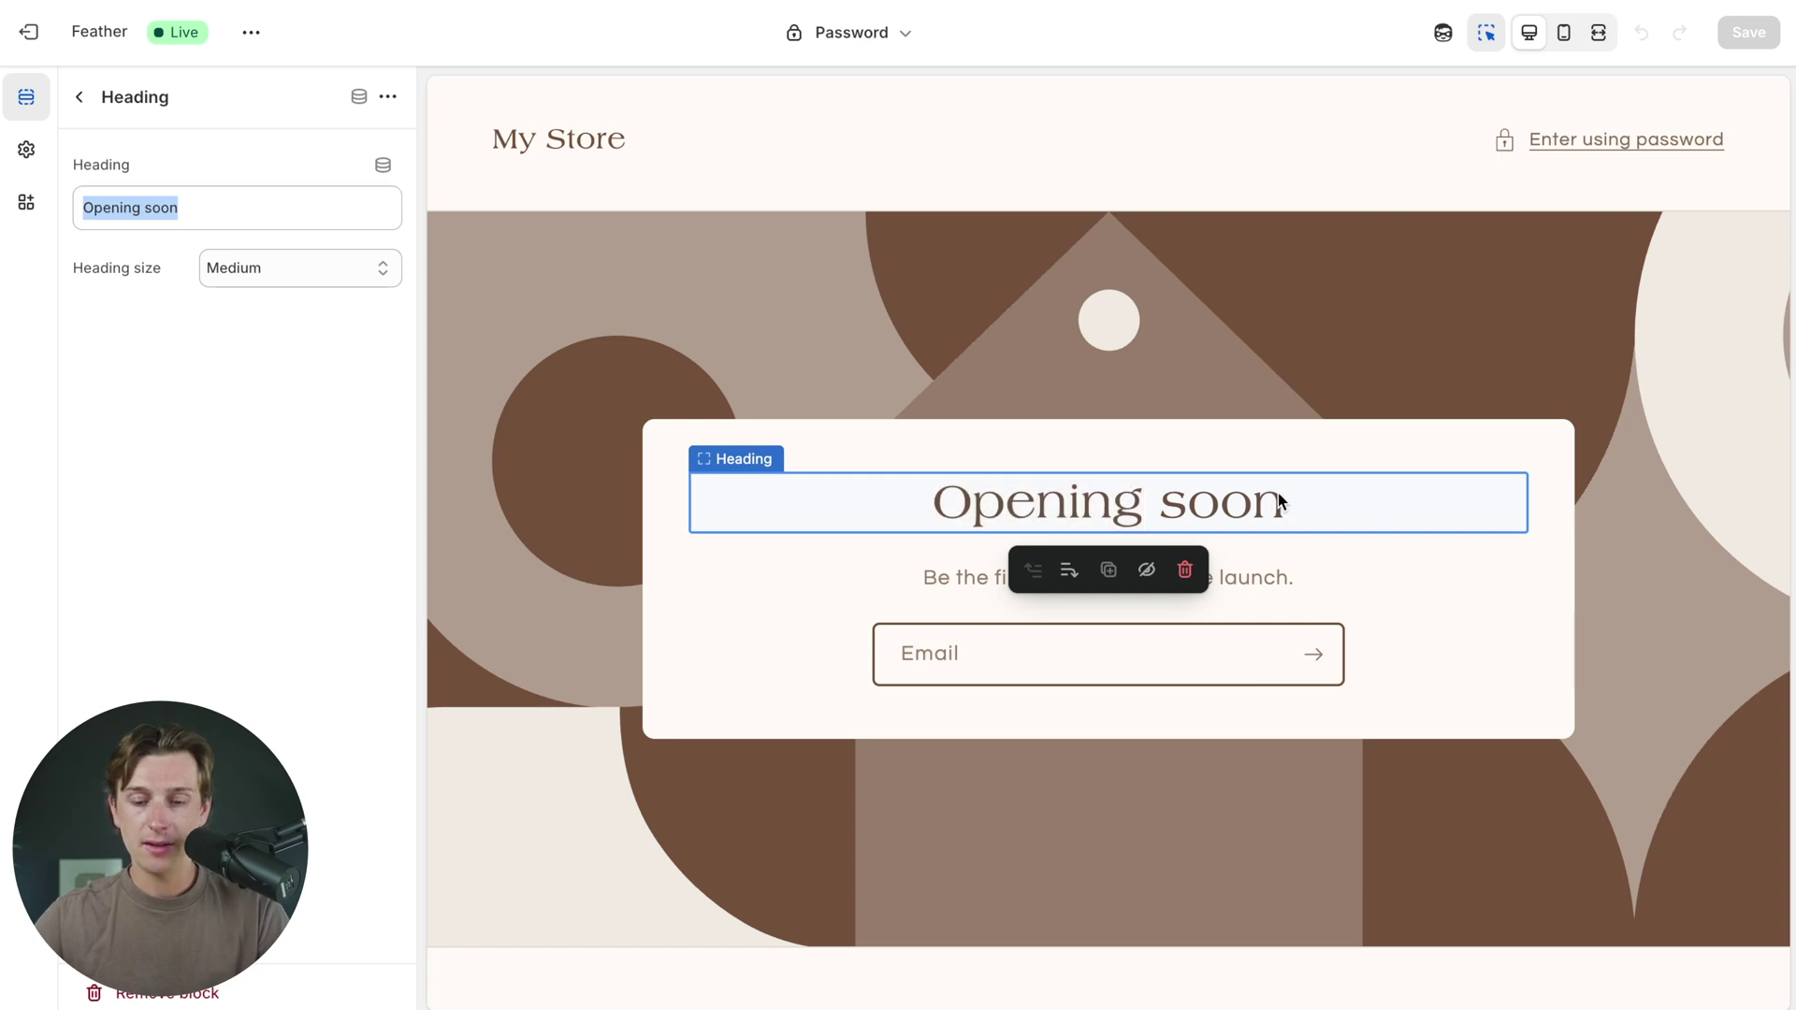
{"action": "double_click", "coordinate": [1270, 502]}
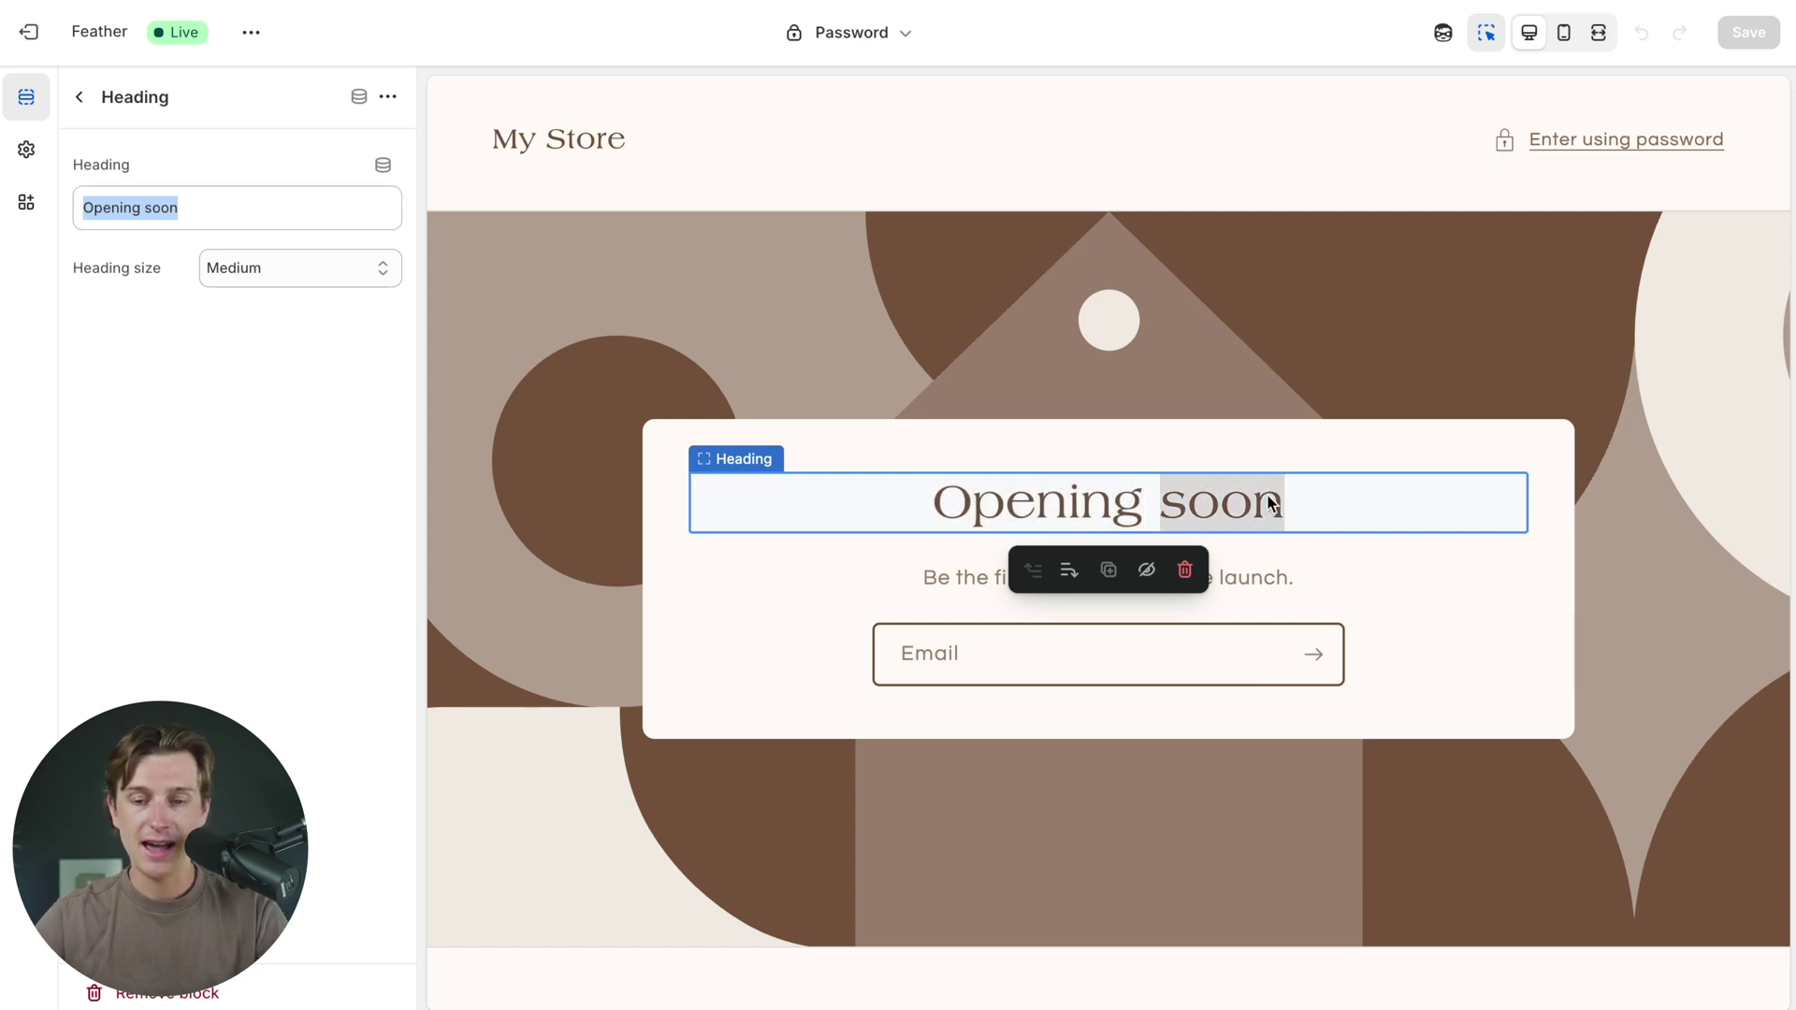
{"action": "double_click", "coordinate": [1099, 511]}
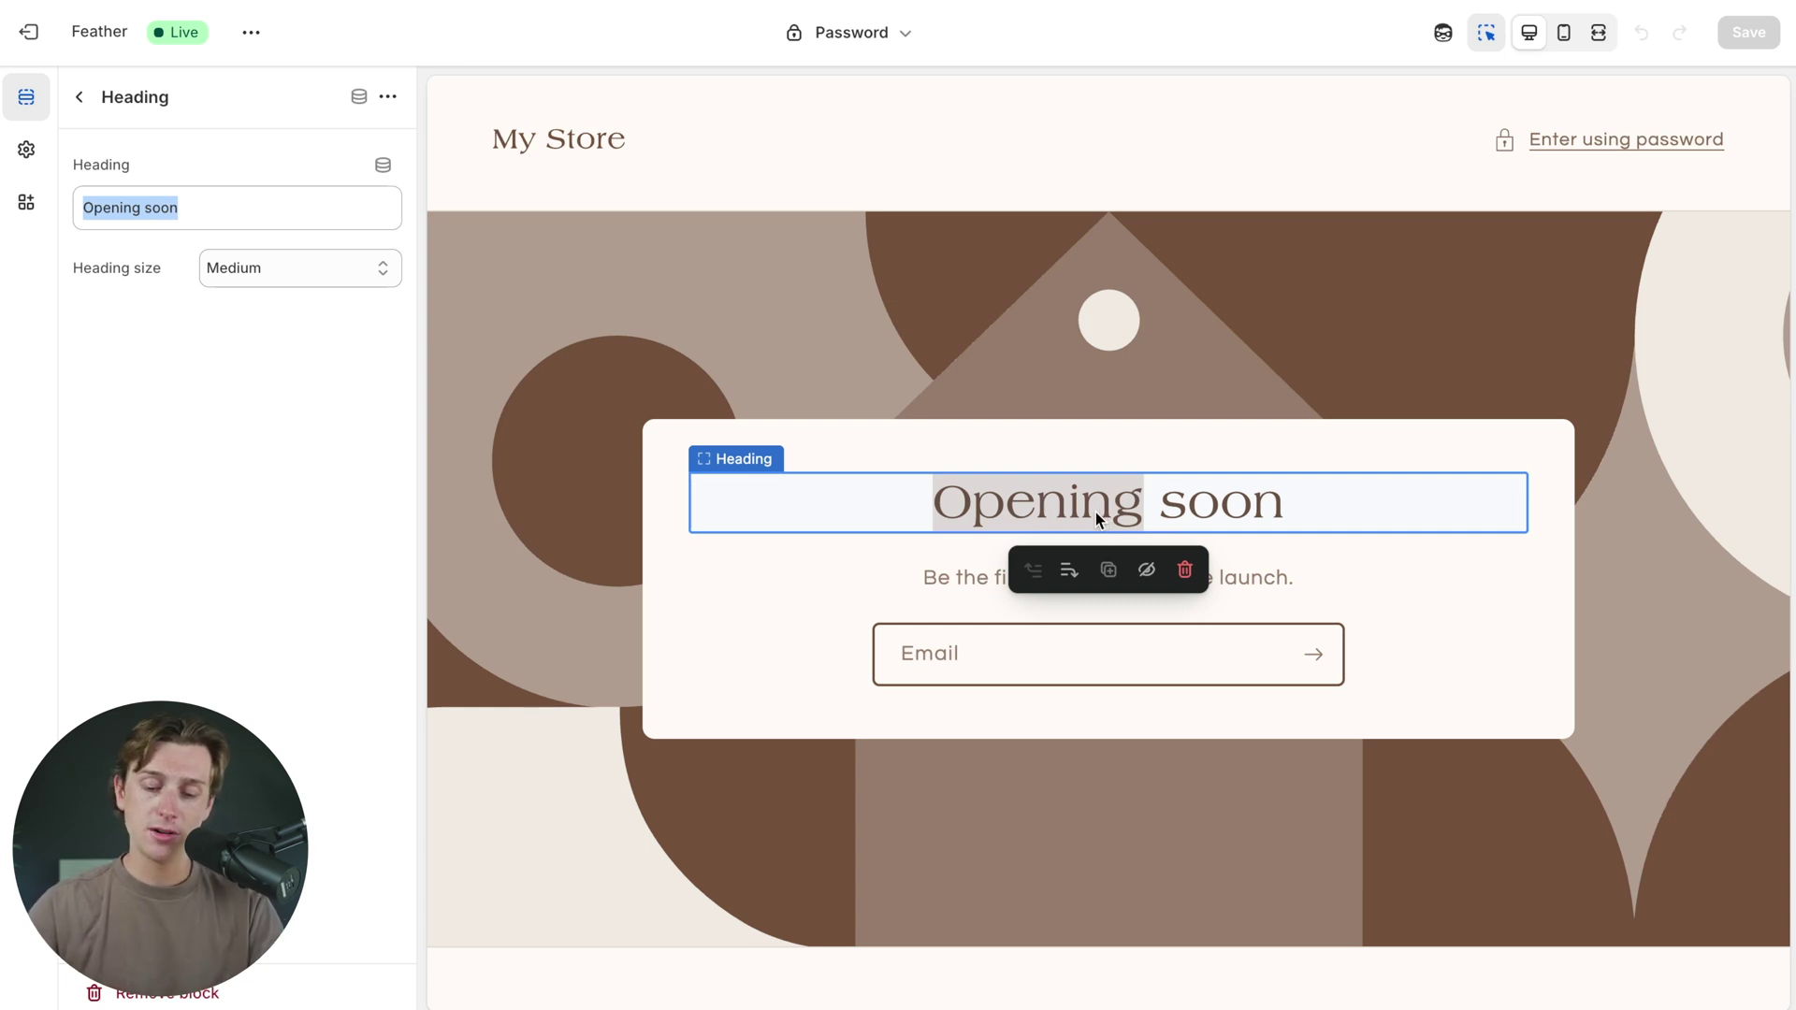
{"action": "type", "text": "Coming S"}
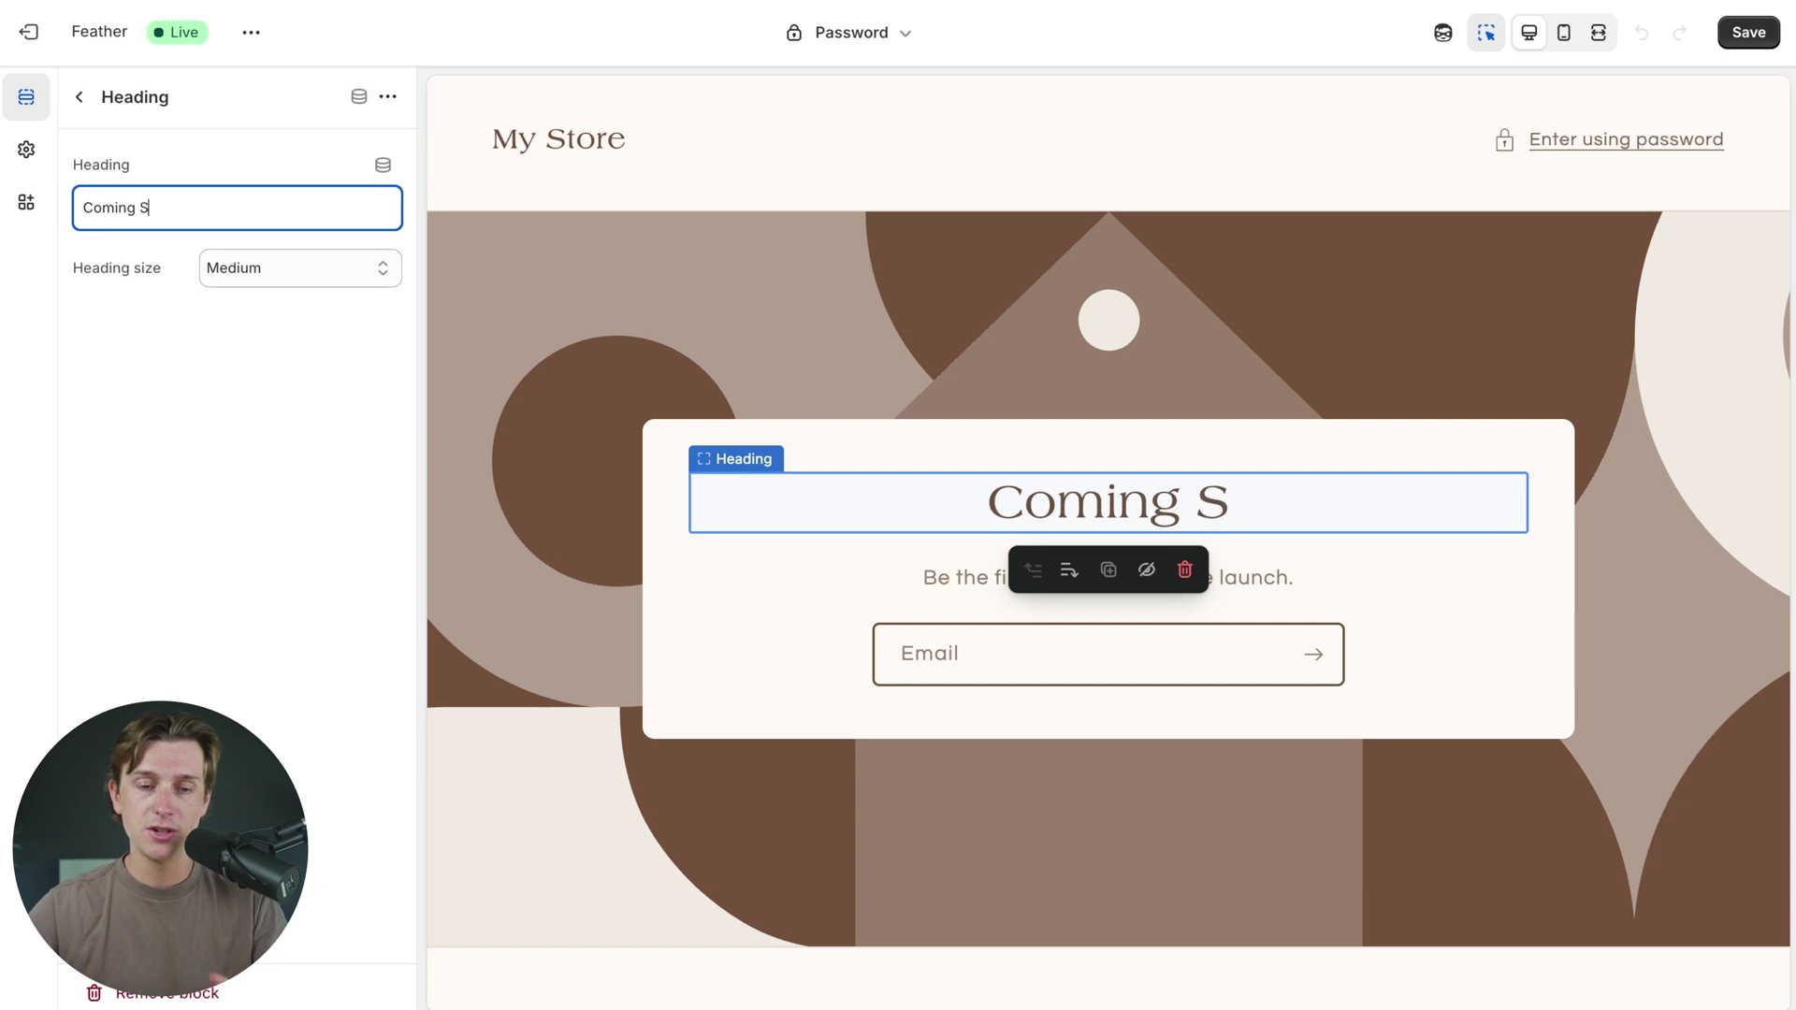
{"action": "type", "text": "oon"}
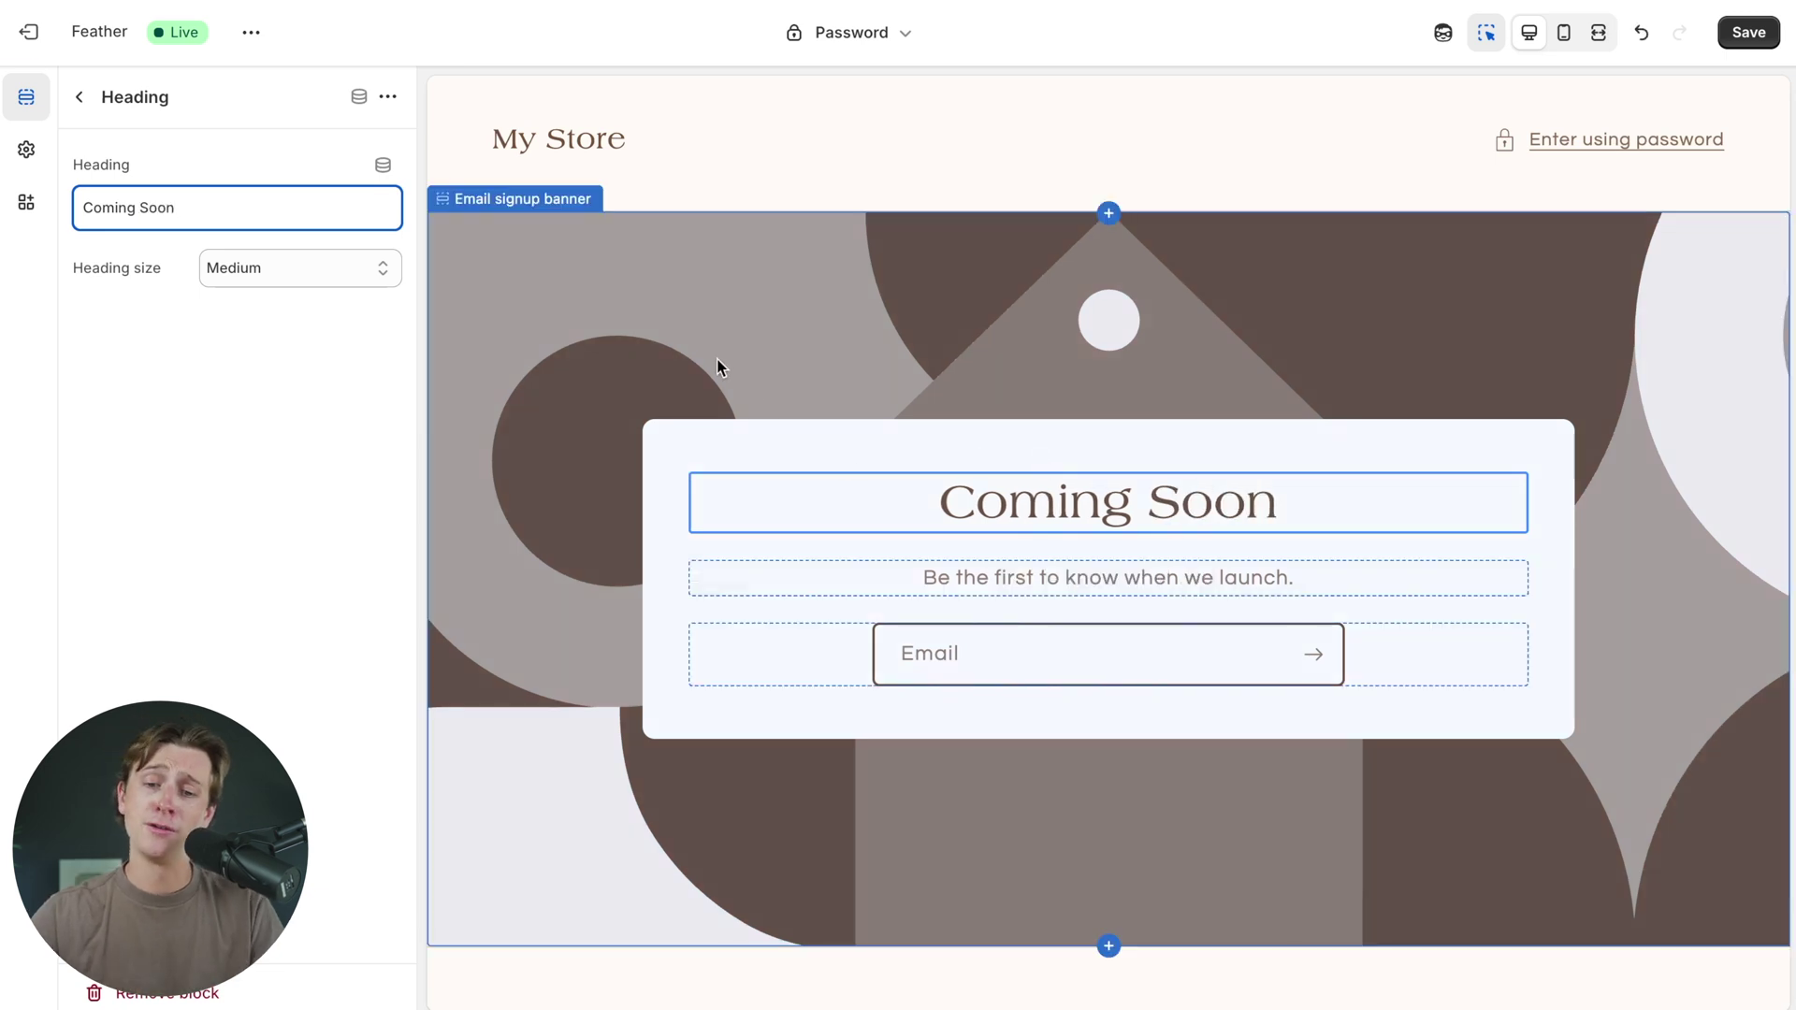
- Set the Coming Soon heading size to Small
{"action": "left_click", "coordinate": [720, 365]}
{"action": "left_click", "coordinate": [842, 452]}
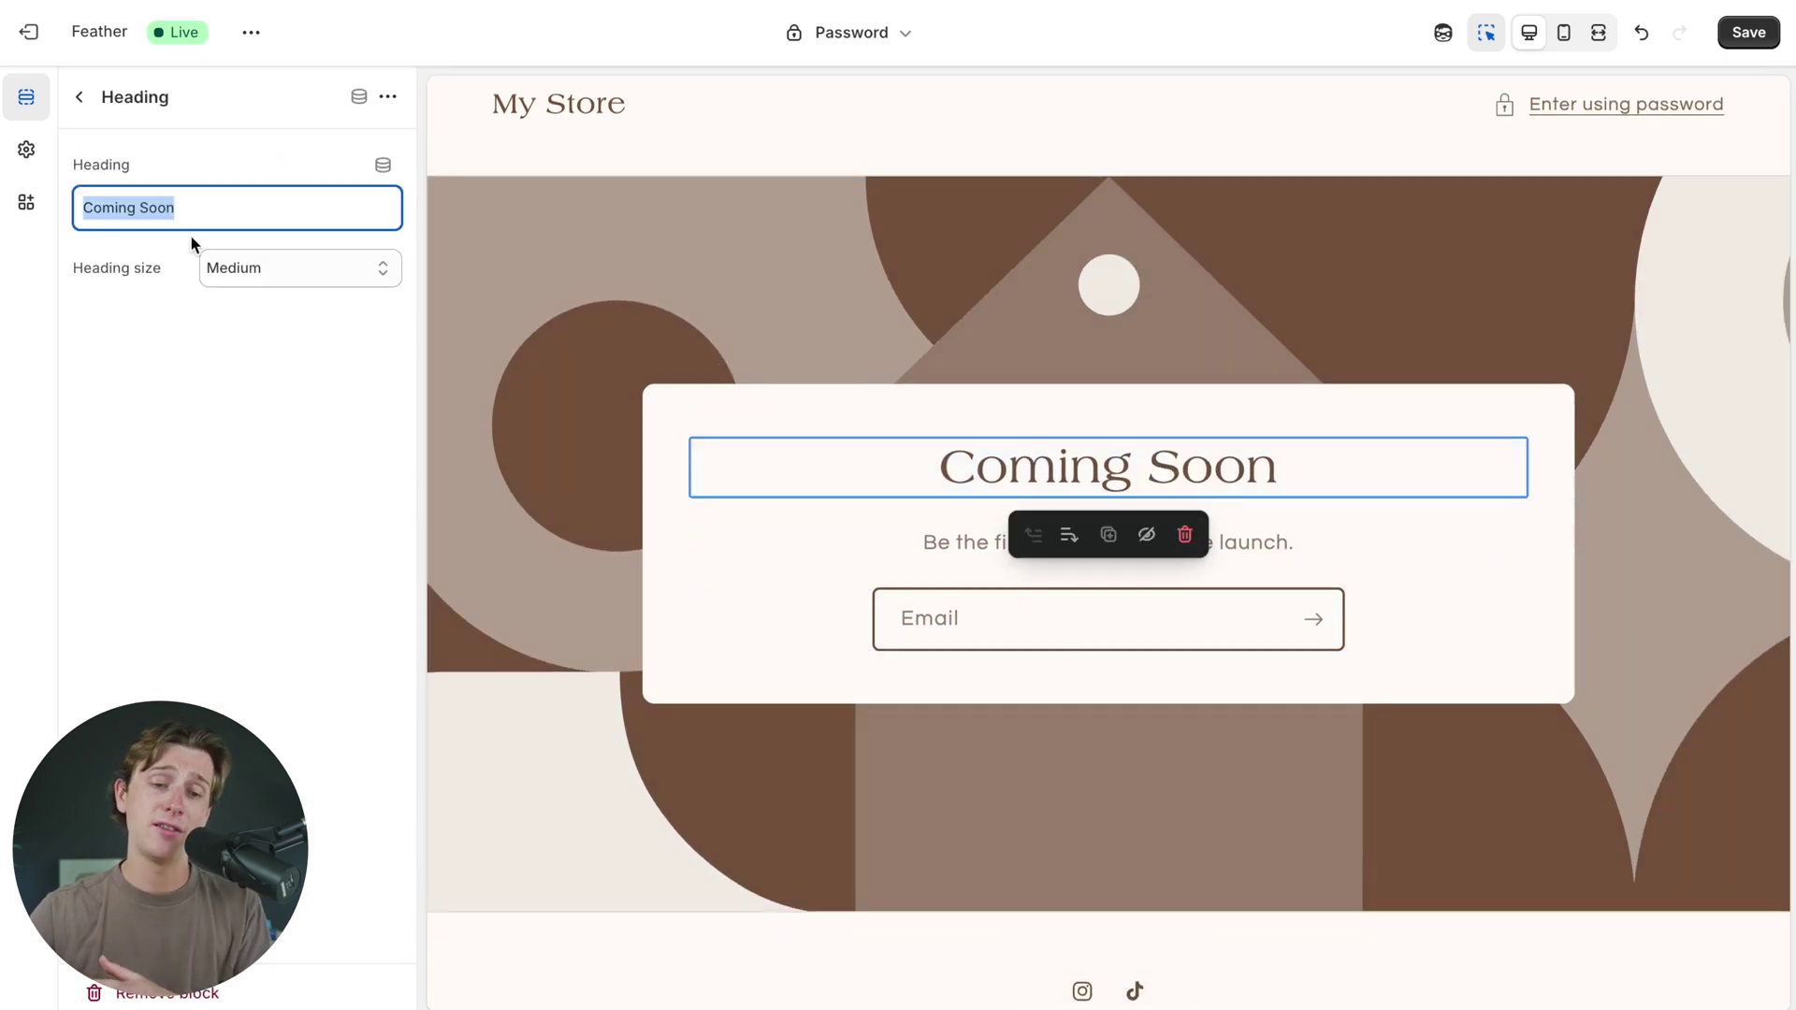
{"action": "left_click", "coordinate": [244, 269]}
{"action": "left_click", "coordinate": [238, 293]}
{"action": "left_click", "coordinate": [262, 269]}
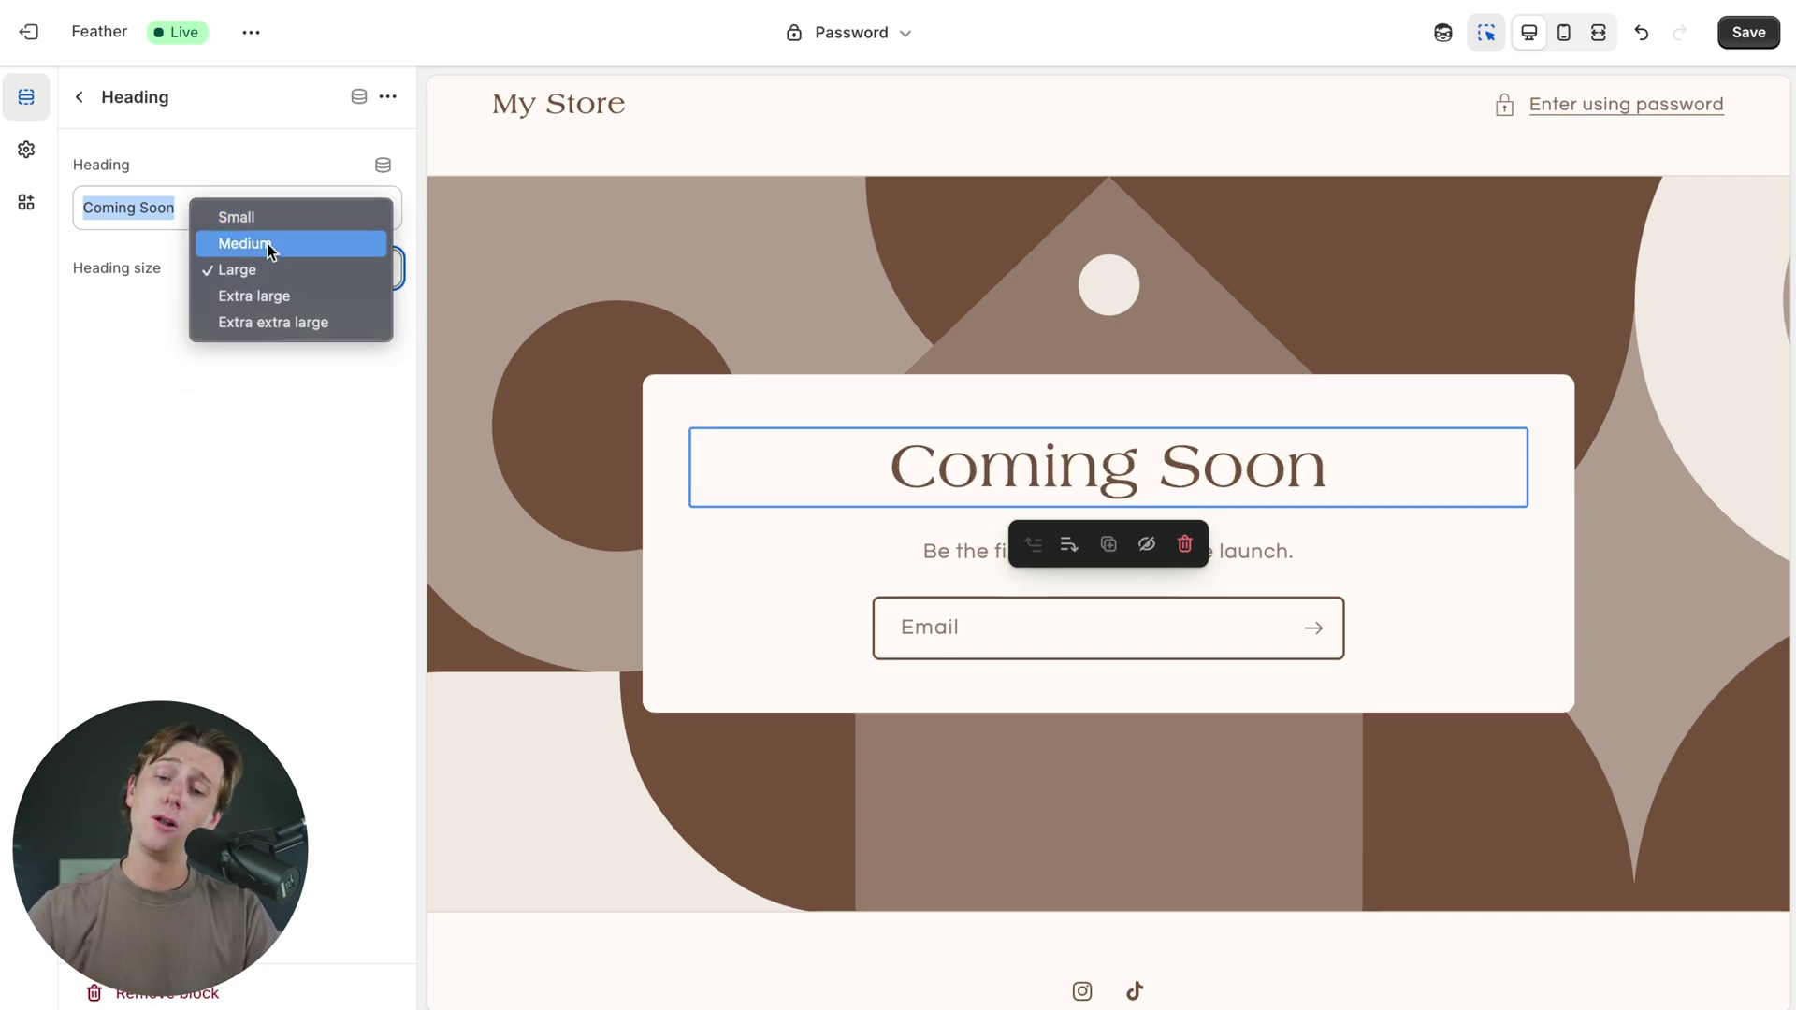
{"action": "left_click", "coordinate": [279, 210]}
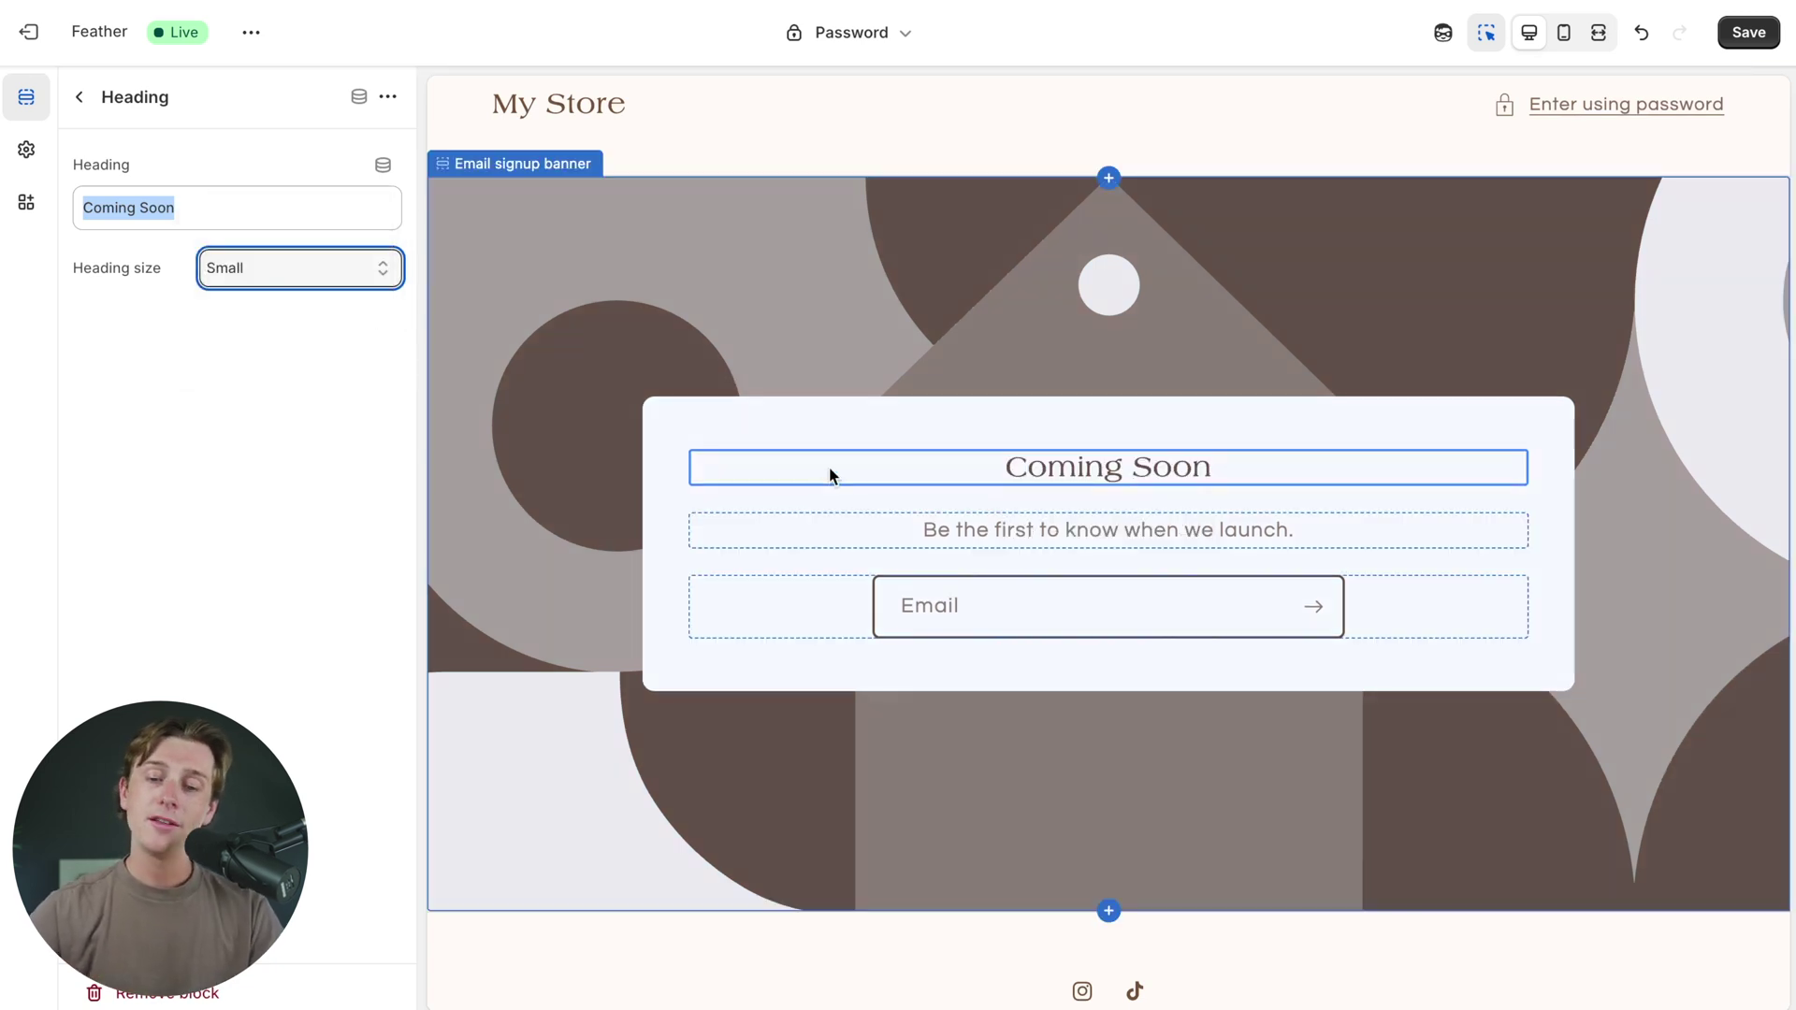
{"action": "left_click", "coordinate": [963, 335]}
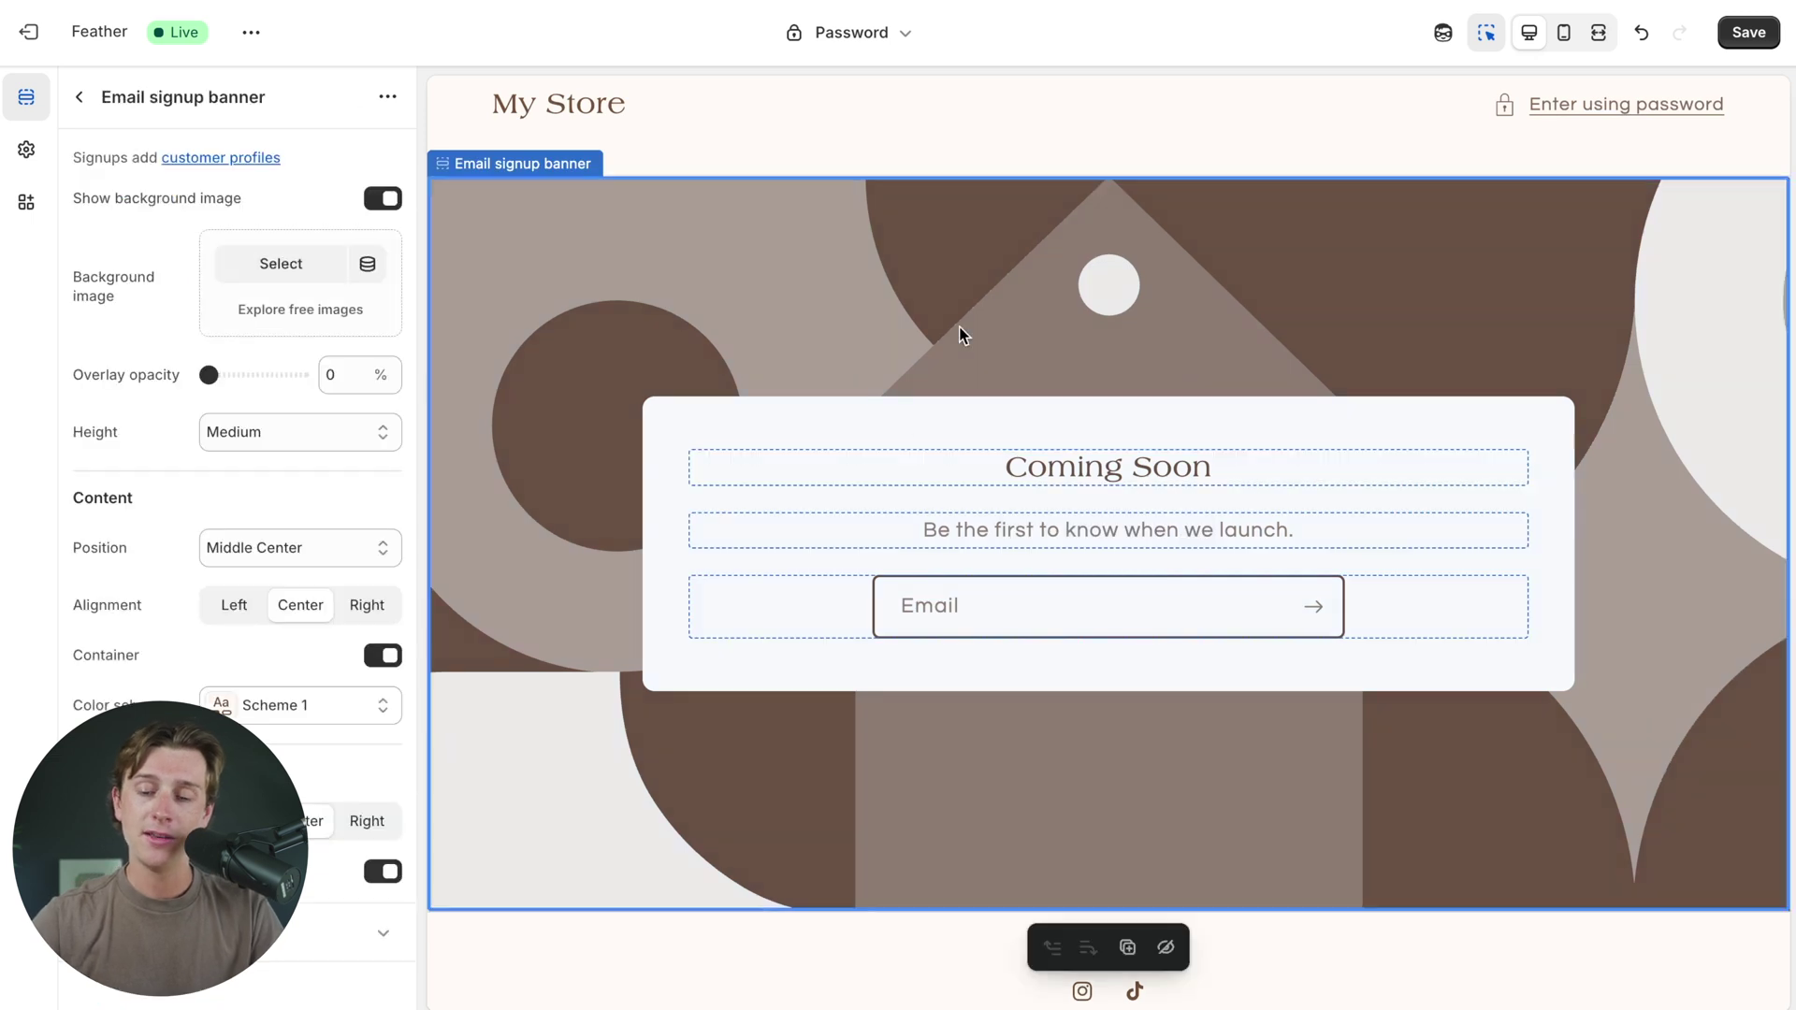
- Inspect the password page's email signup form block, then exit the theme editor
{"action": "left_click", "coordinate": [911, 451]}
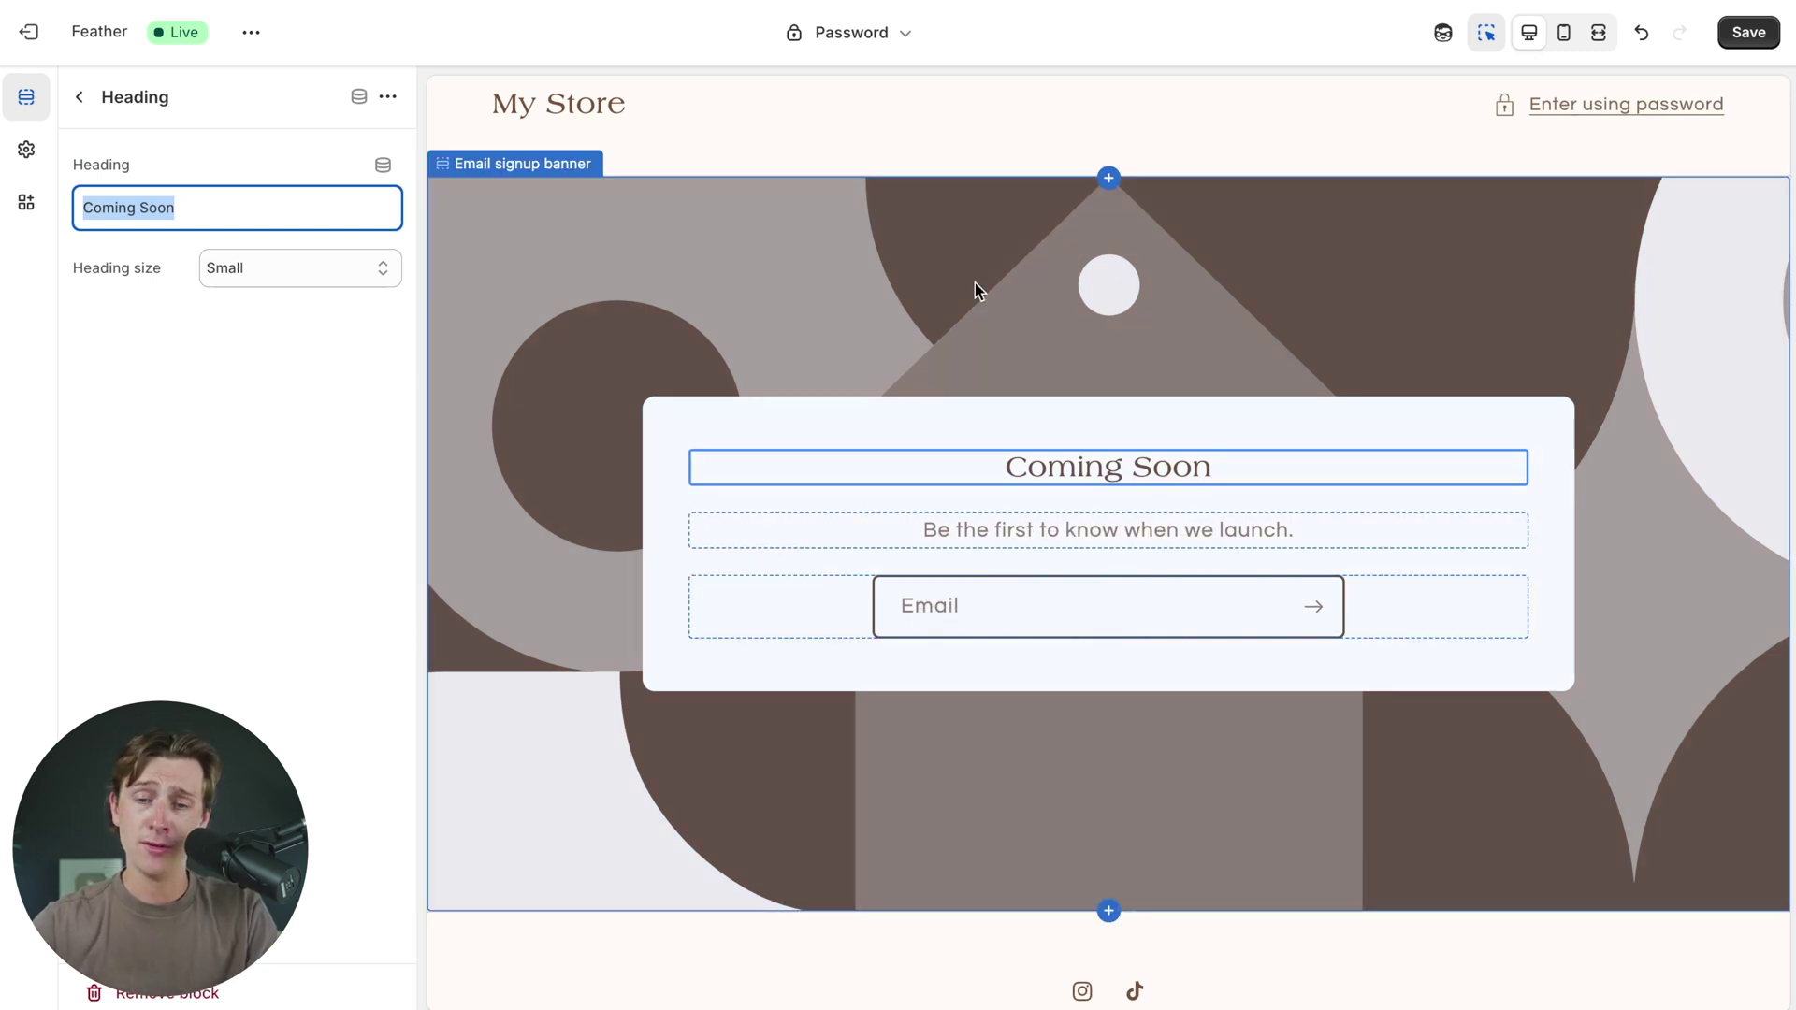
{"action": "scroll", "coordinate": [974, 282], "scroll_direction": "down", "scroll_amount": 2}
{"action": "scroll", "coordinate": [975, 282], "scroll_direction": "up", "scroll_amount": 3}
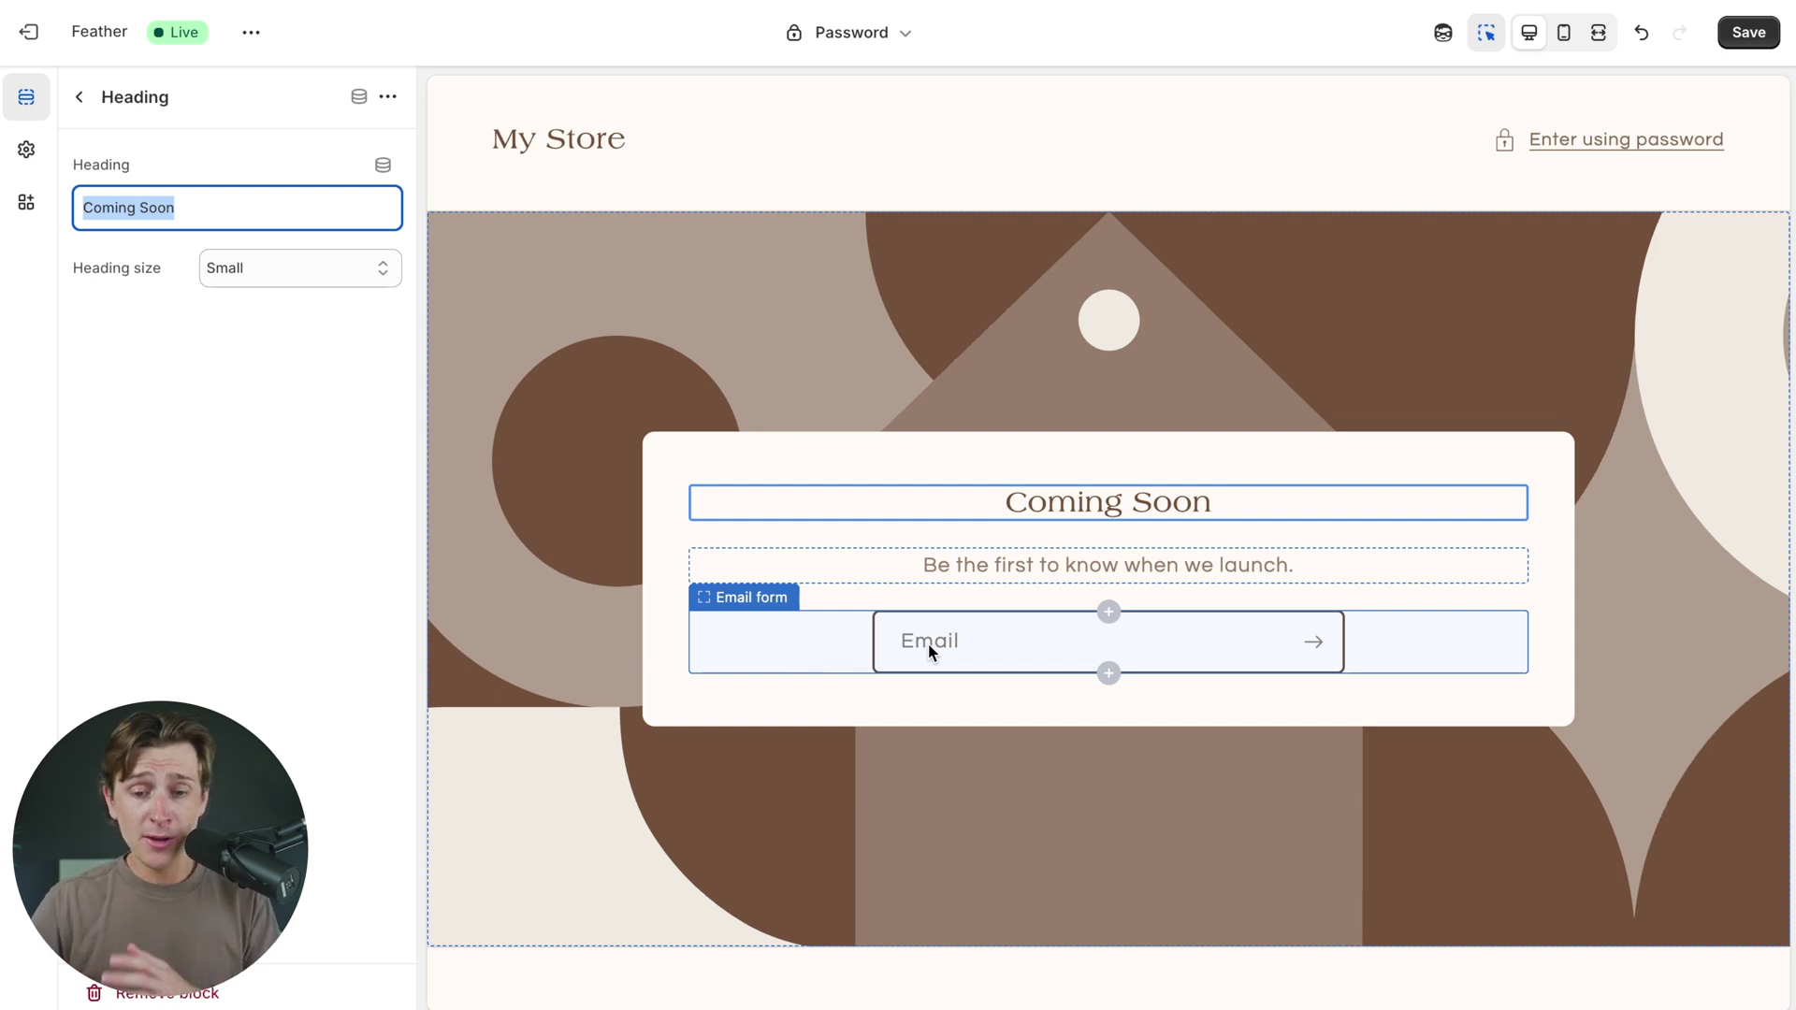
{"action": "left_click", "coordinate": [947, 648]}
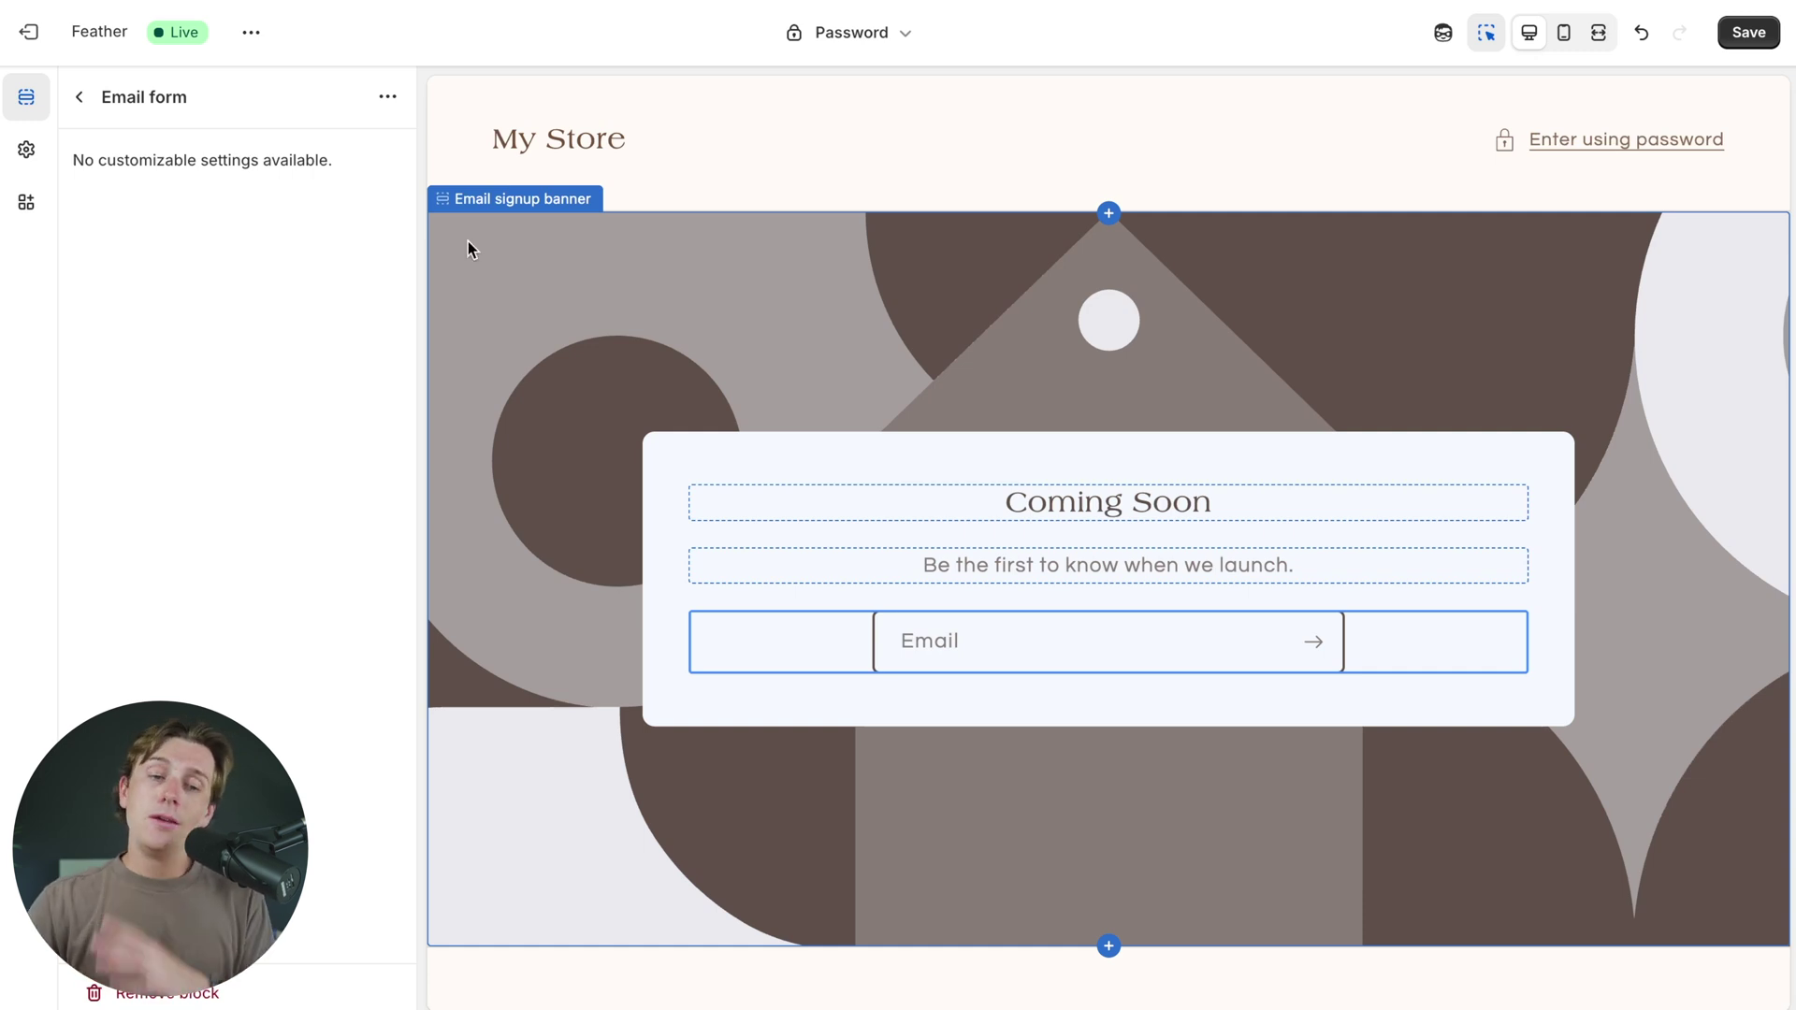
{"action": "left_click", "coordinate": [28, 45]}
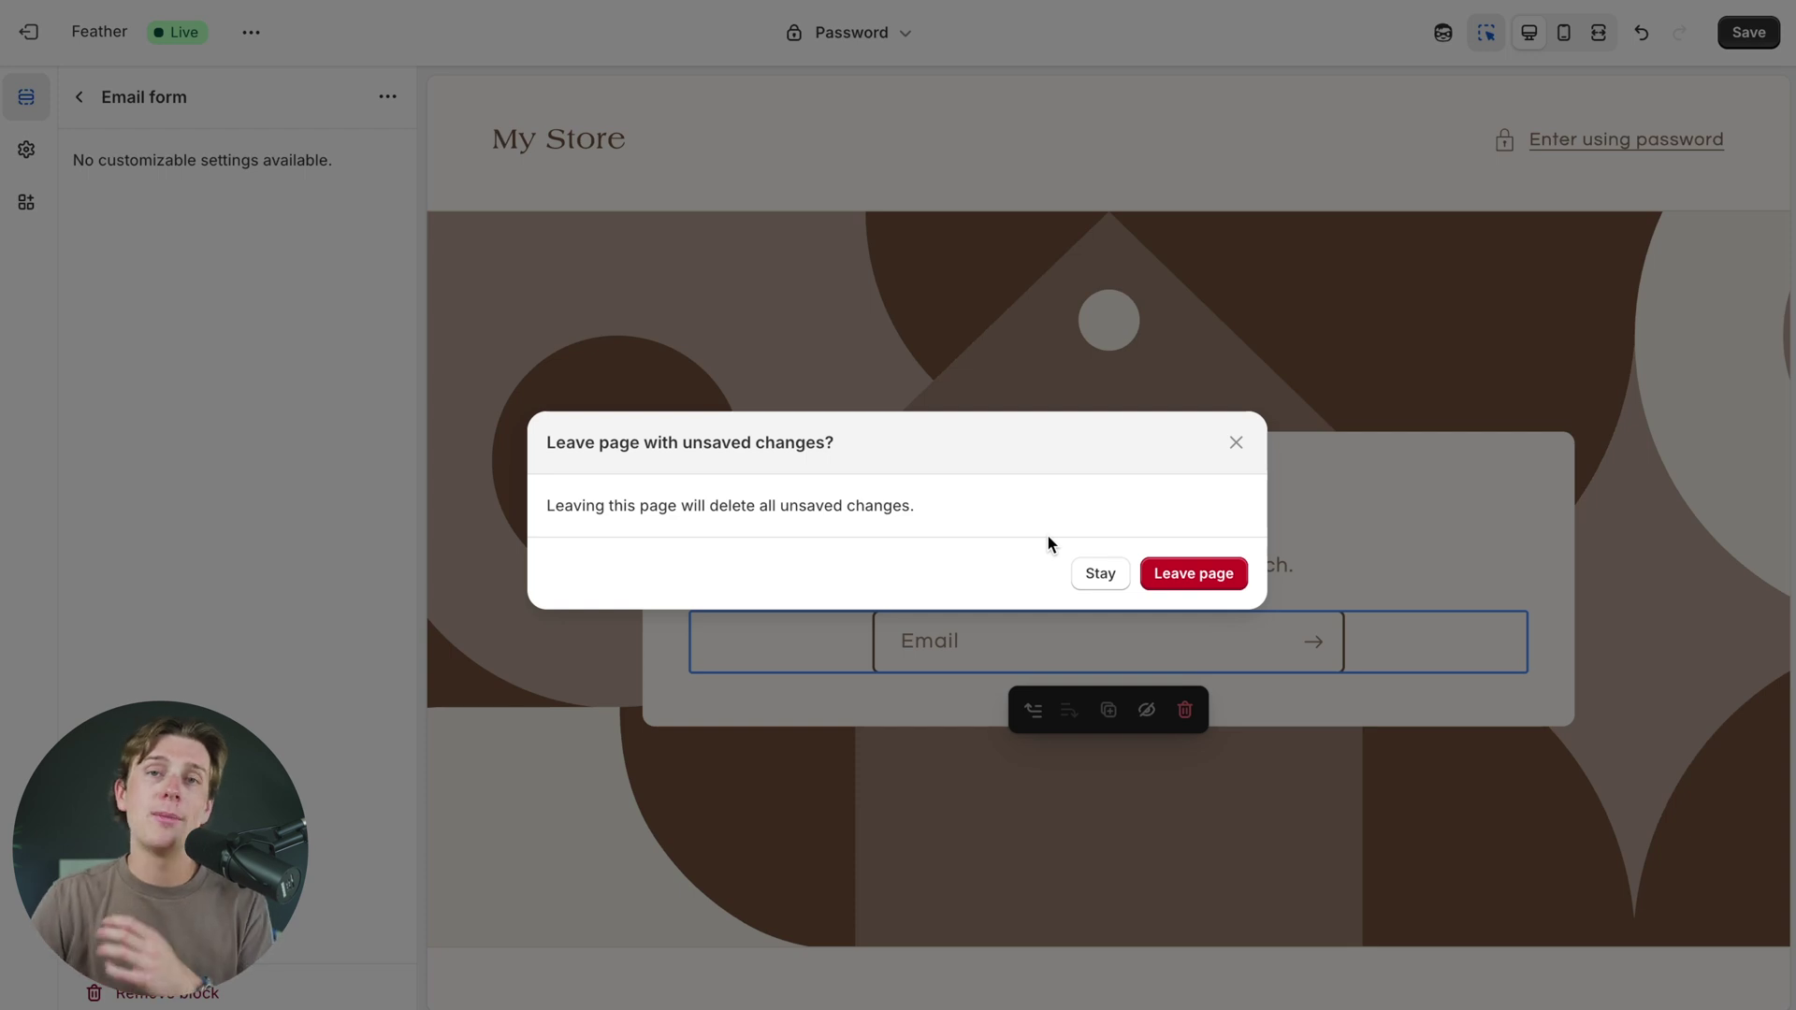
- Leave the theme editor without saving and go to Products
{"action": "left_click", "coordinate": [1214, 574]}
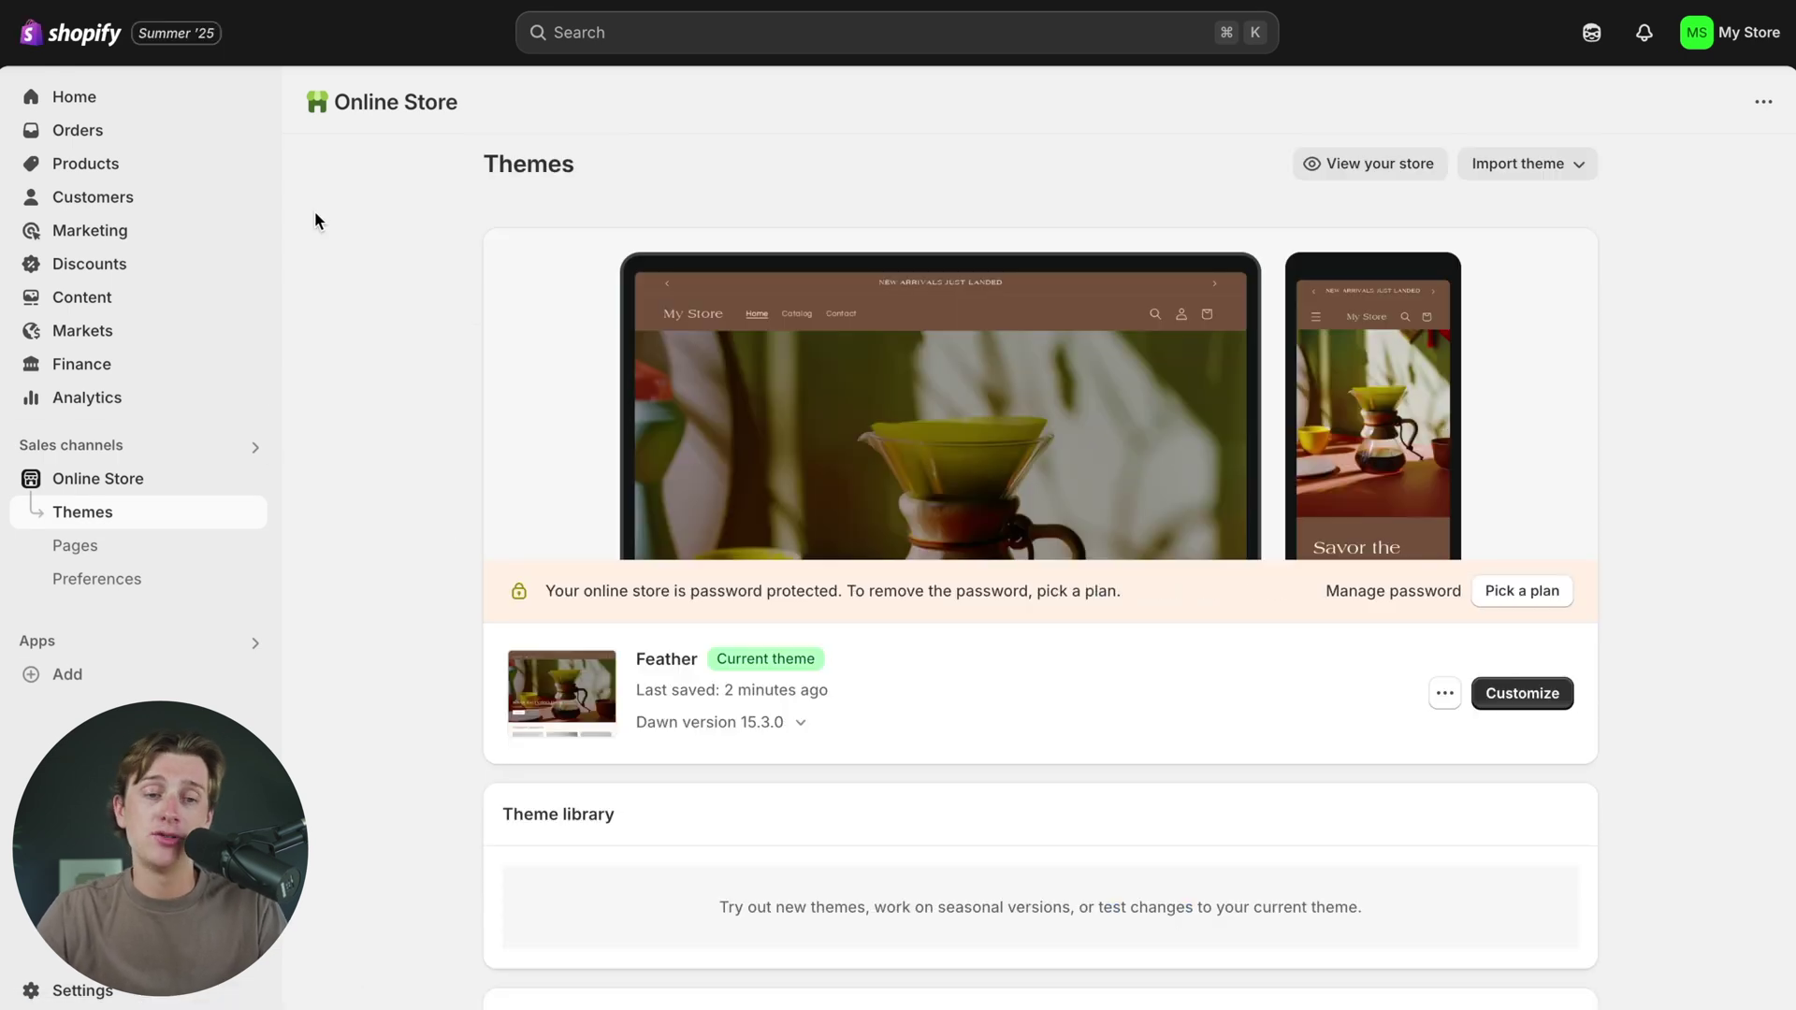
{"action": "left_click", "coordinate": [175, 181]}
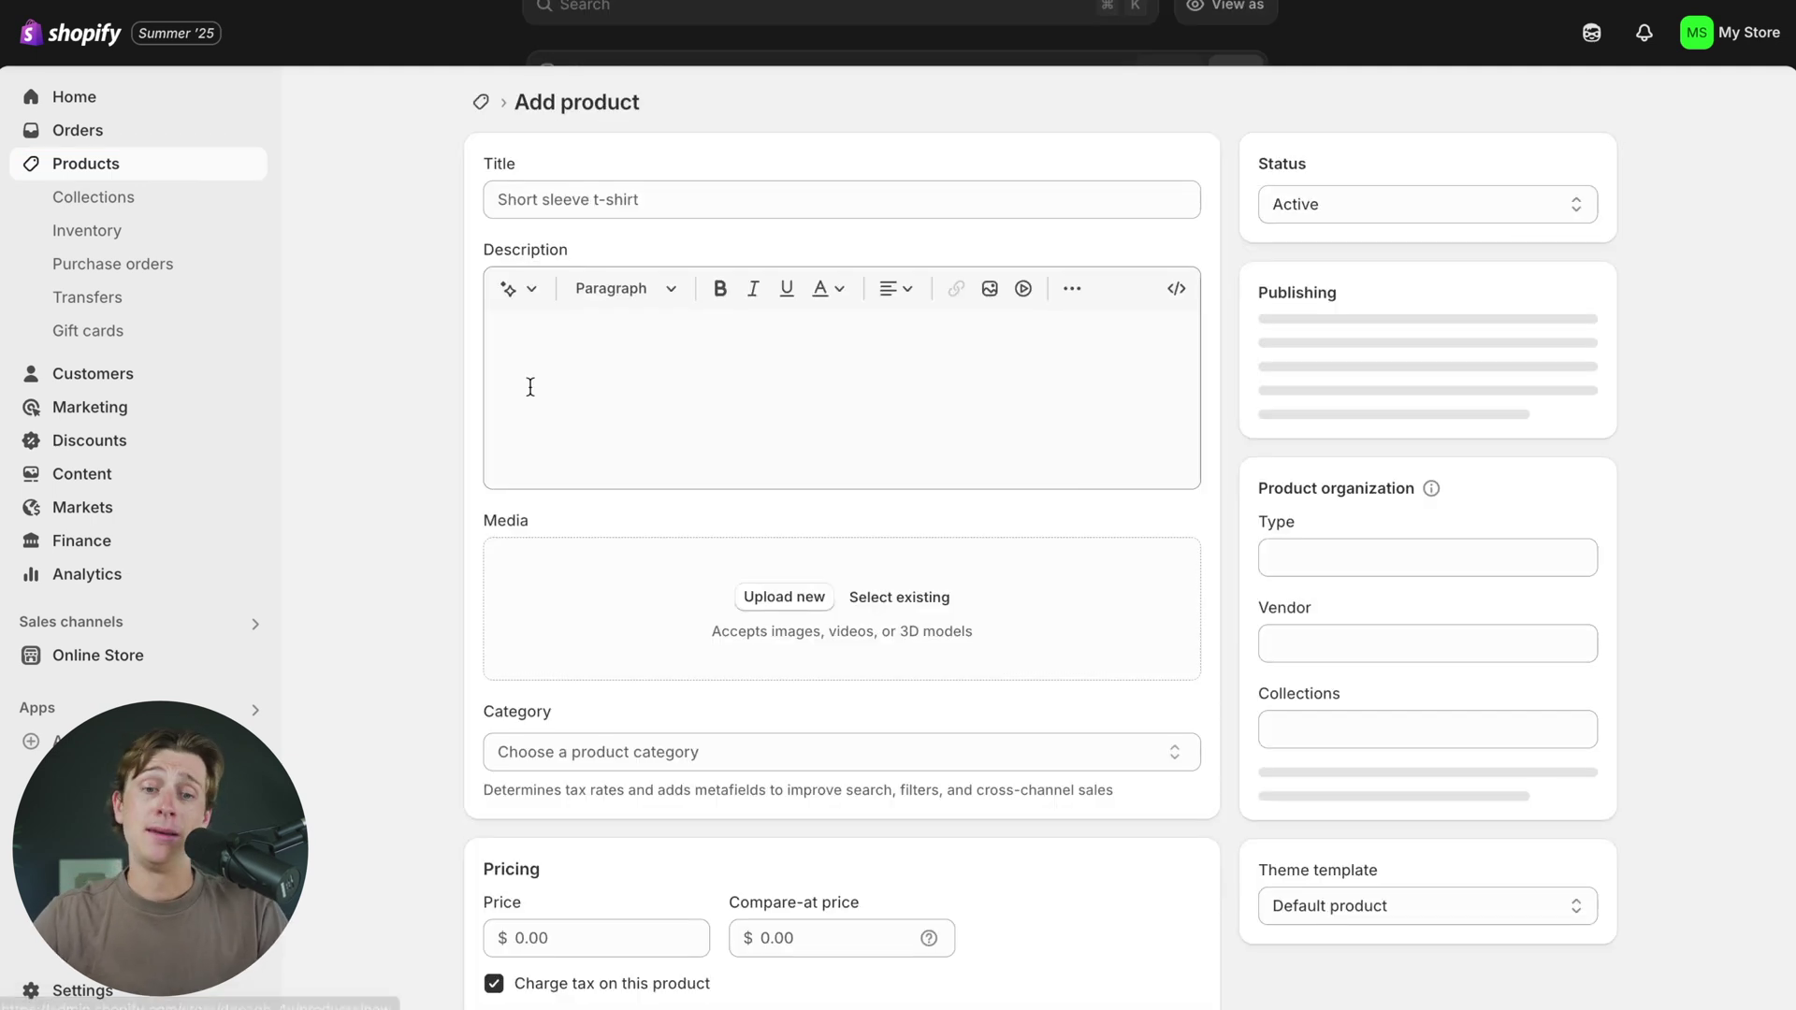
- Title the product House Roast Blend, then type the prompt 'creating a coffee subscriton prodcut'
{"action": "left_click", "coordinate": [605, 207]}
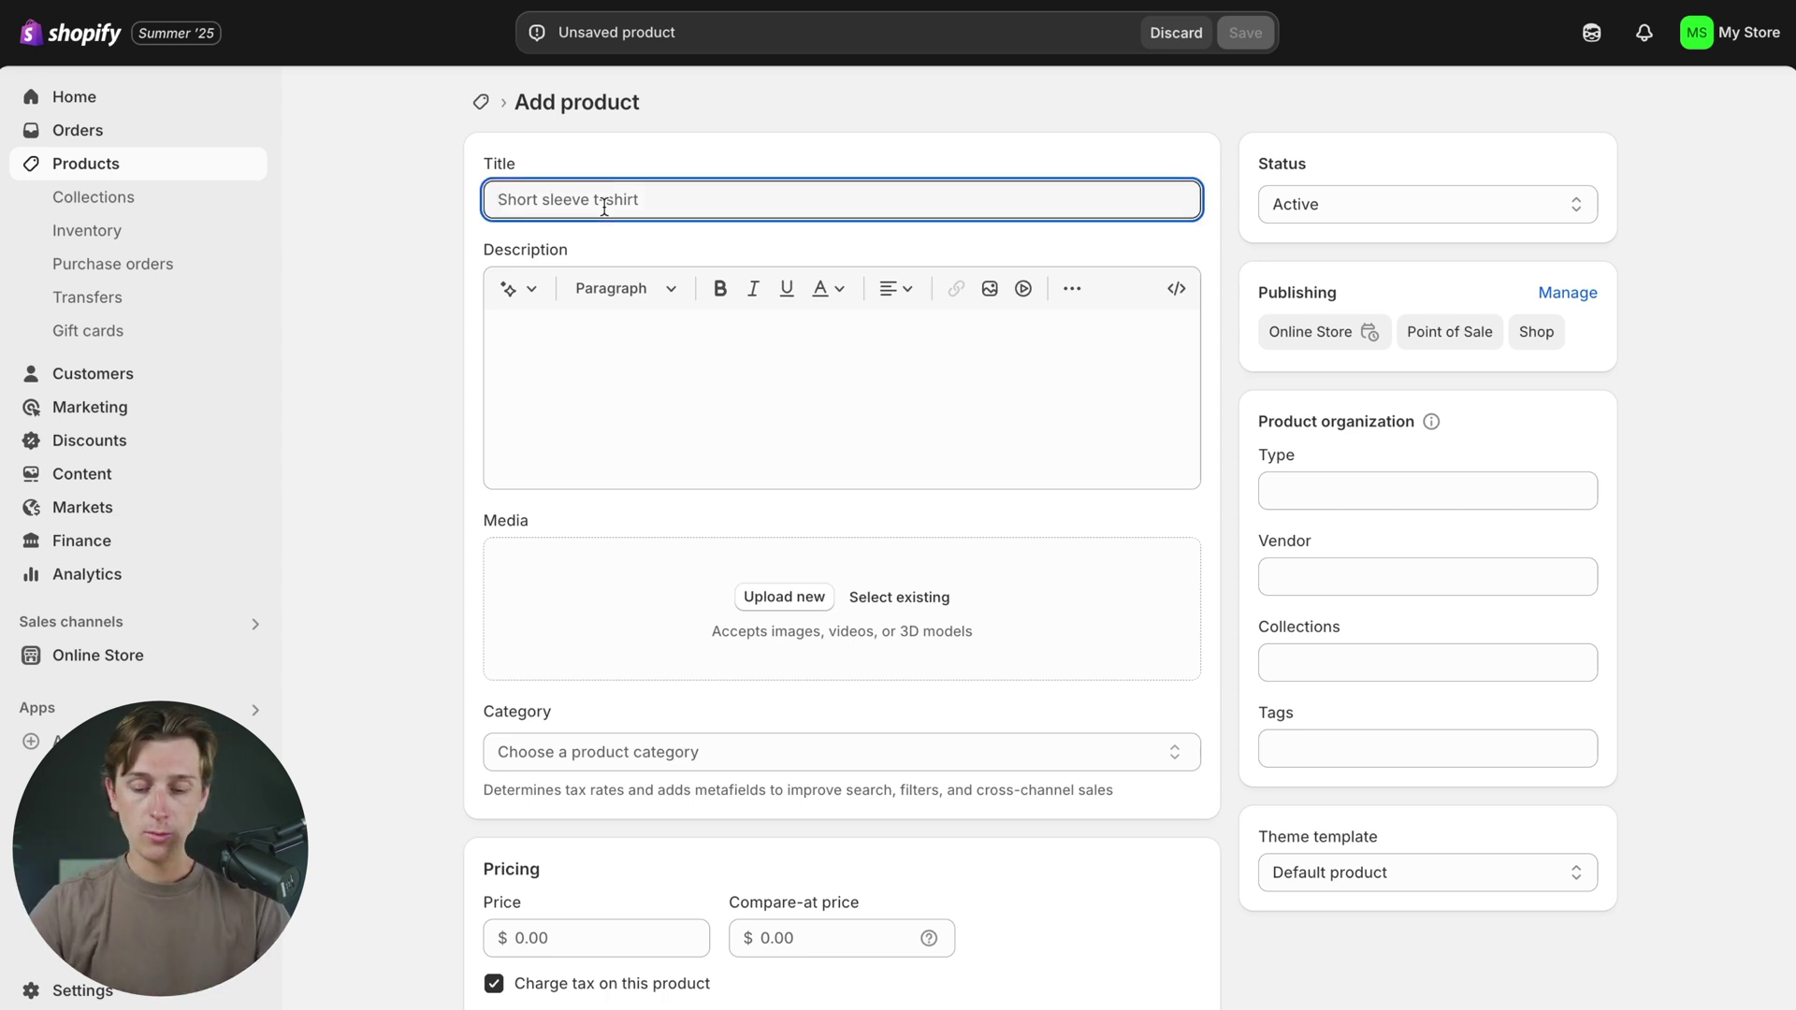
{"action": "type", "text": "House"}
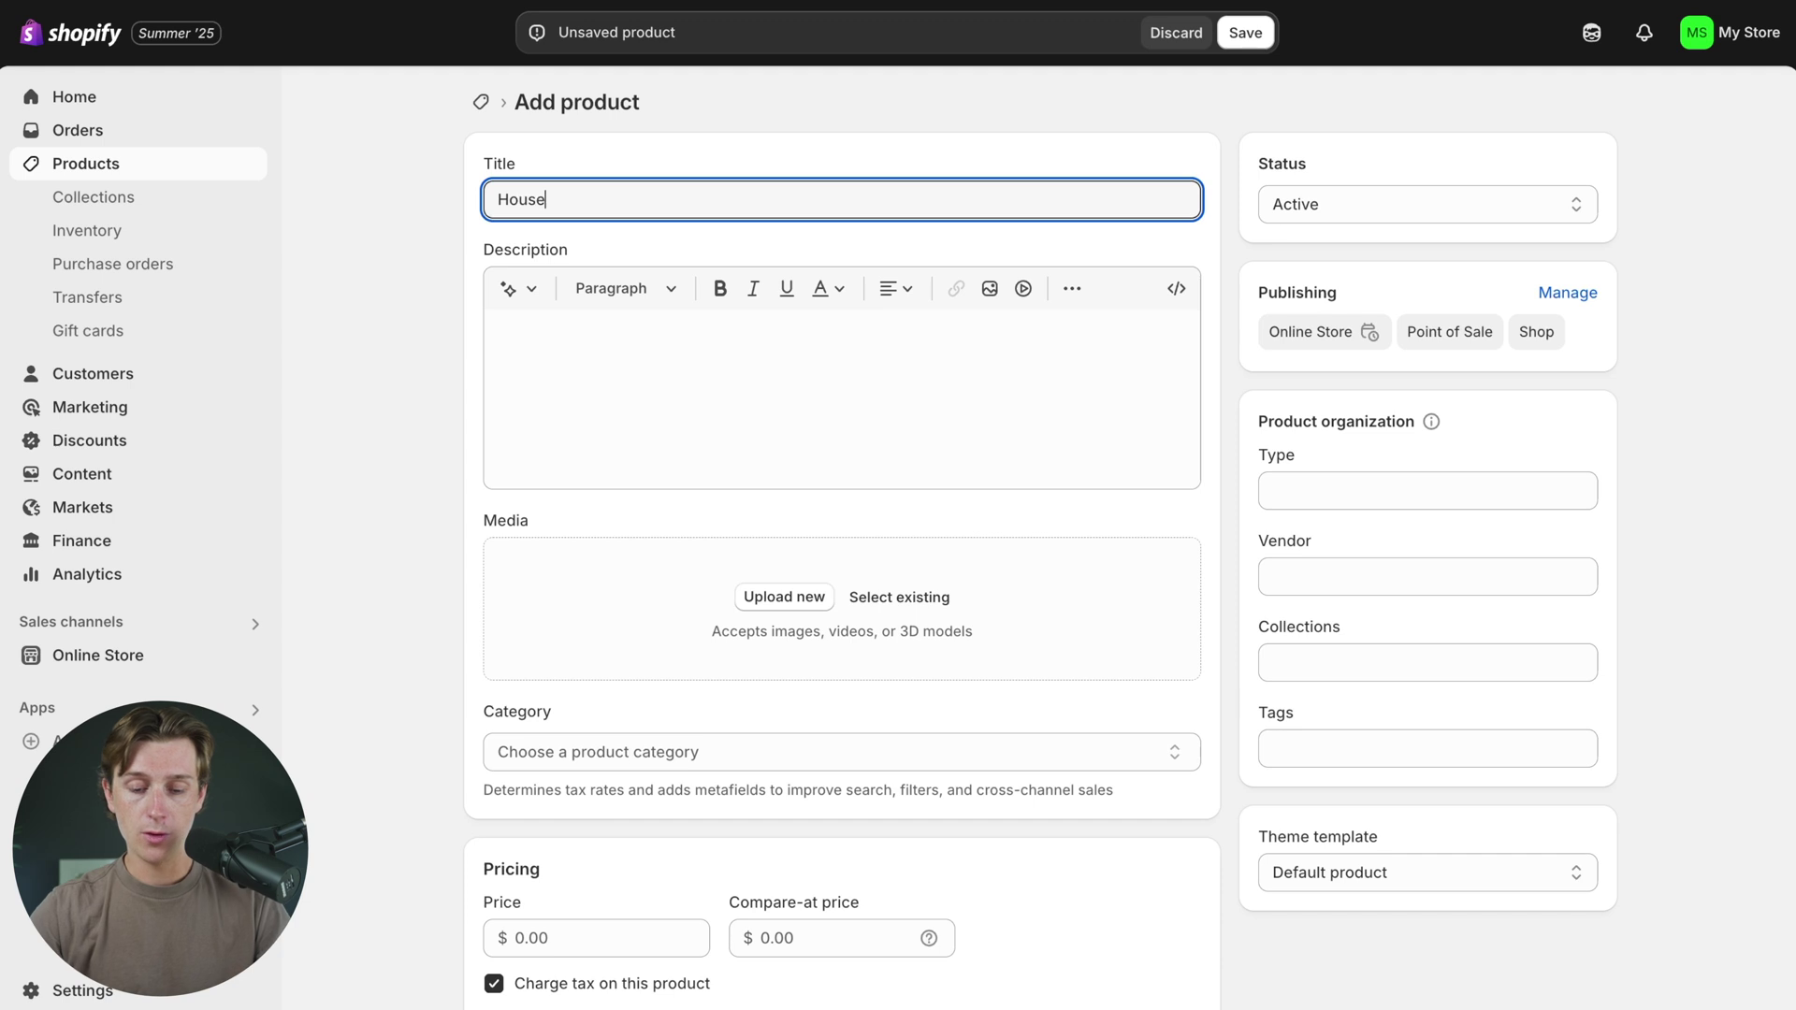
{"action": "type", "text": "-Roast-Blend"}
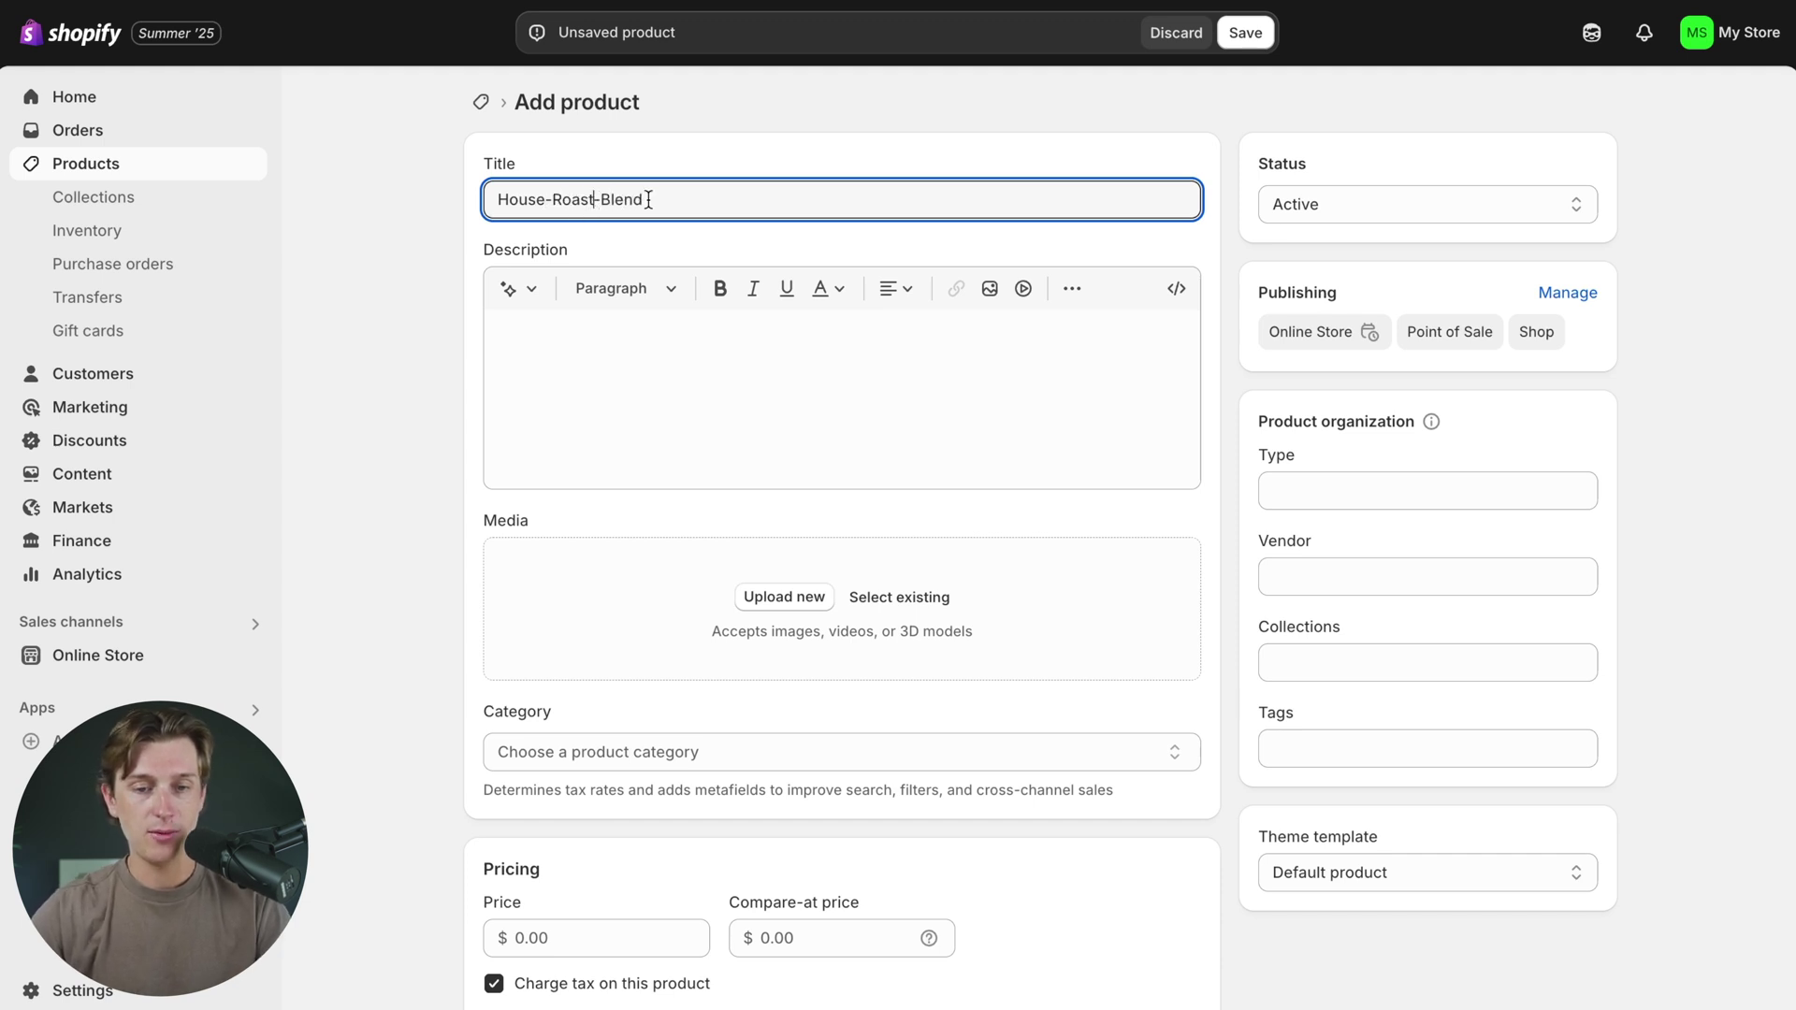
{"action": "left_click", "coordinate": [601, 201]}
{"action": "key", "text": "BackSpace"}
{"action": "left_click", "coordinate": [547, 199]}
{"action": "key", "text": "BackSpace"}
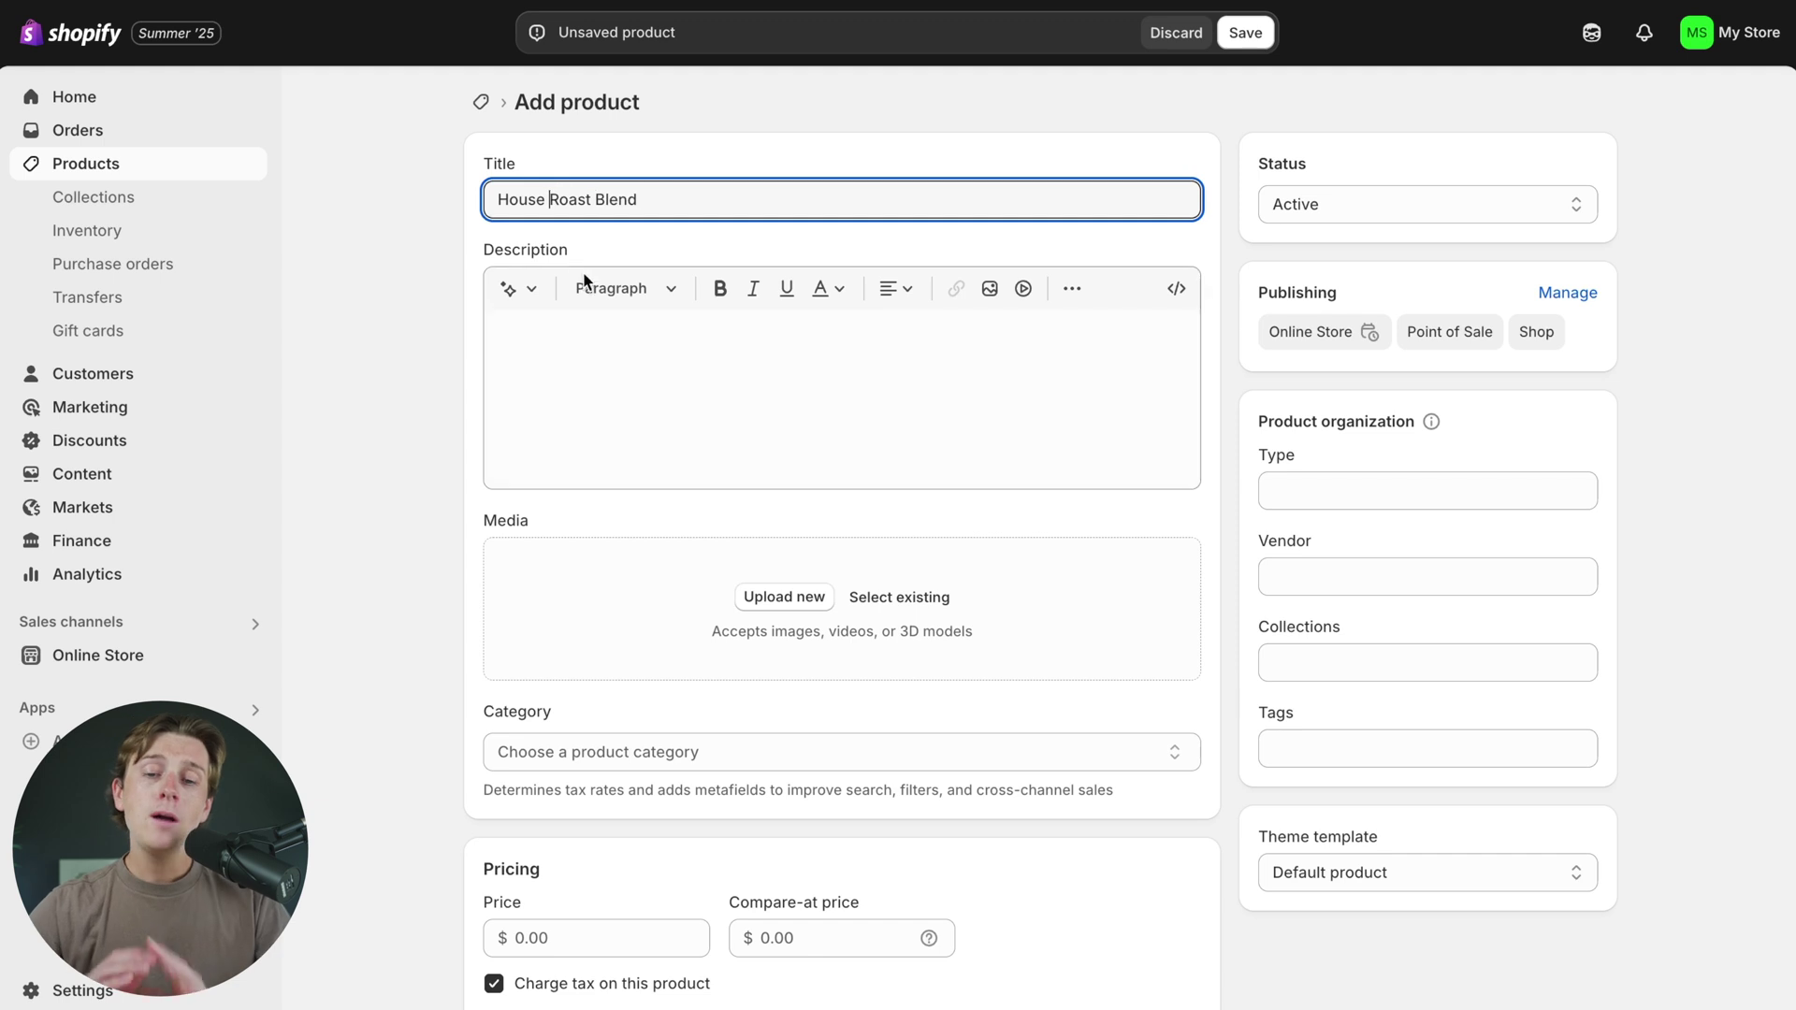
{"action": "left_click", "coordinate": [600, 381]}
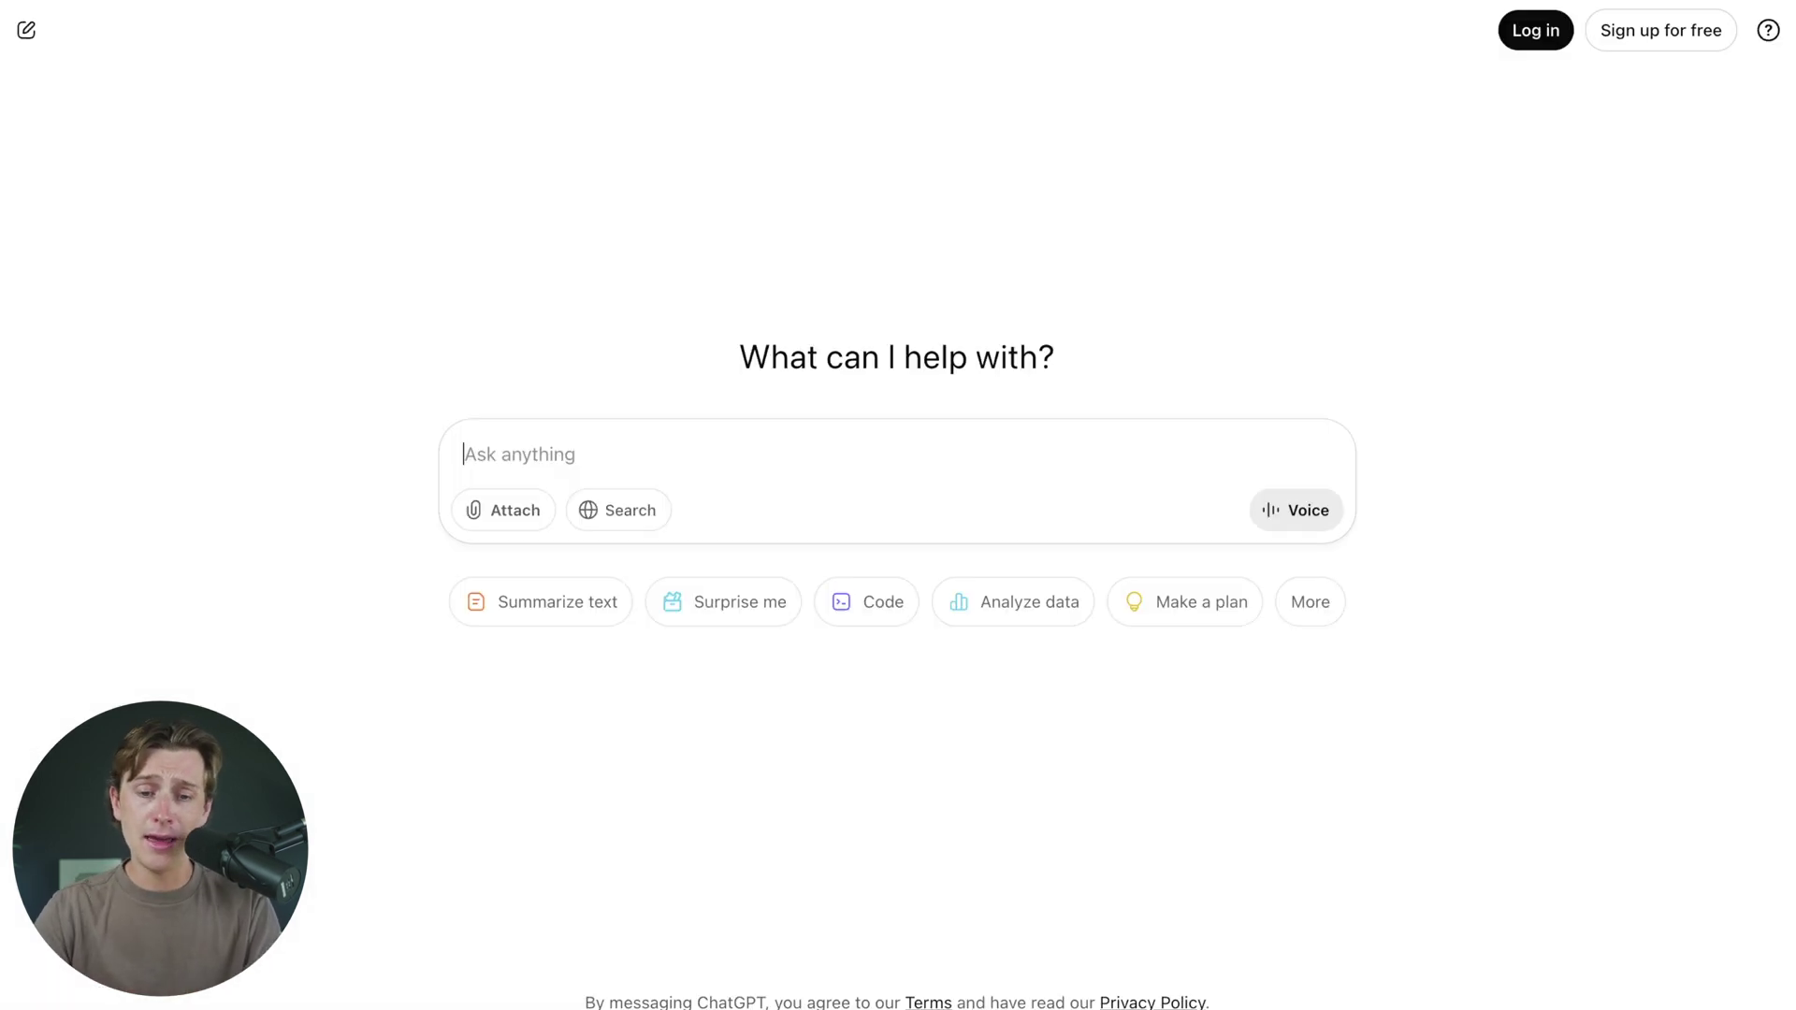
{"action": "type", "text": "creating"}
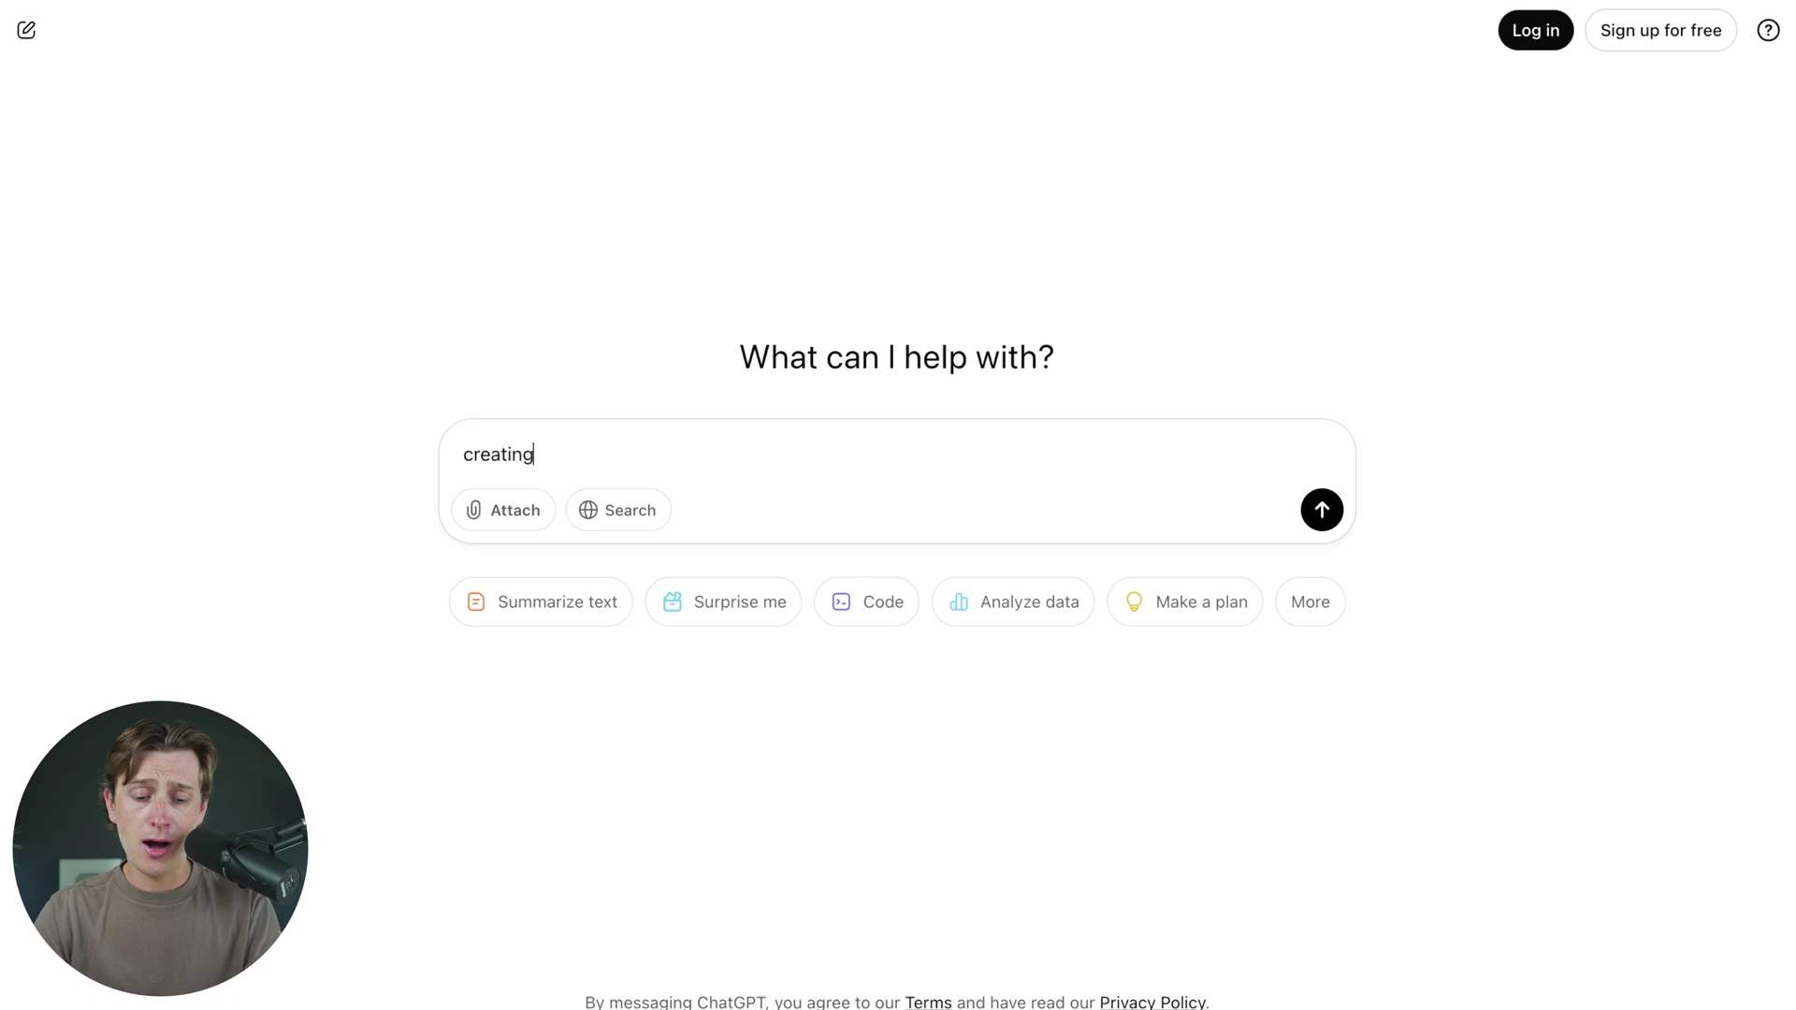
{"action": "type", "text": " a coffee subscriton prodc"}
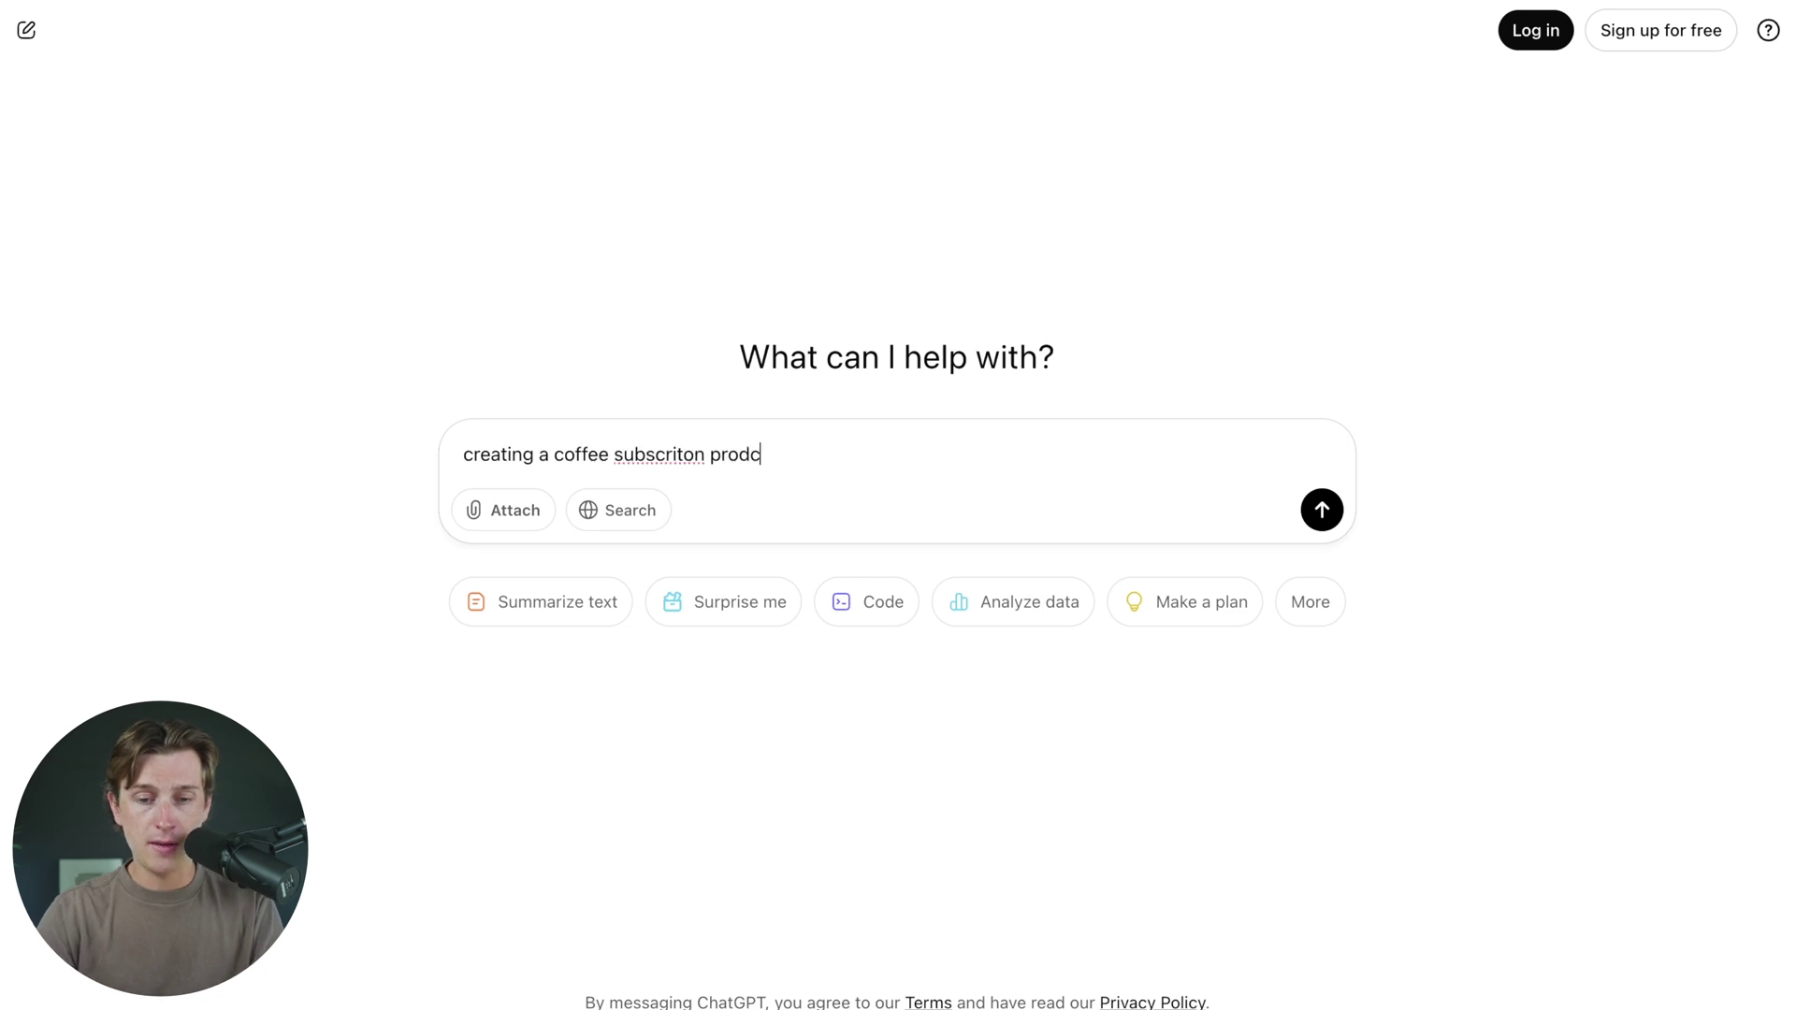
{"action": "type", "text": "ut"}
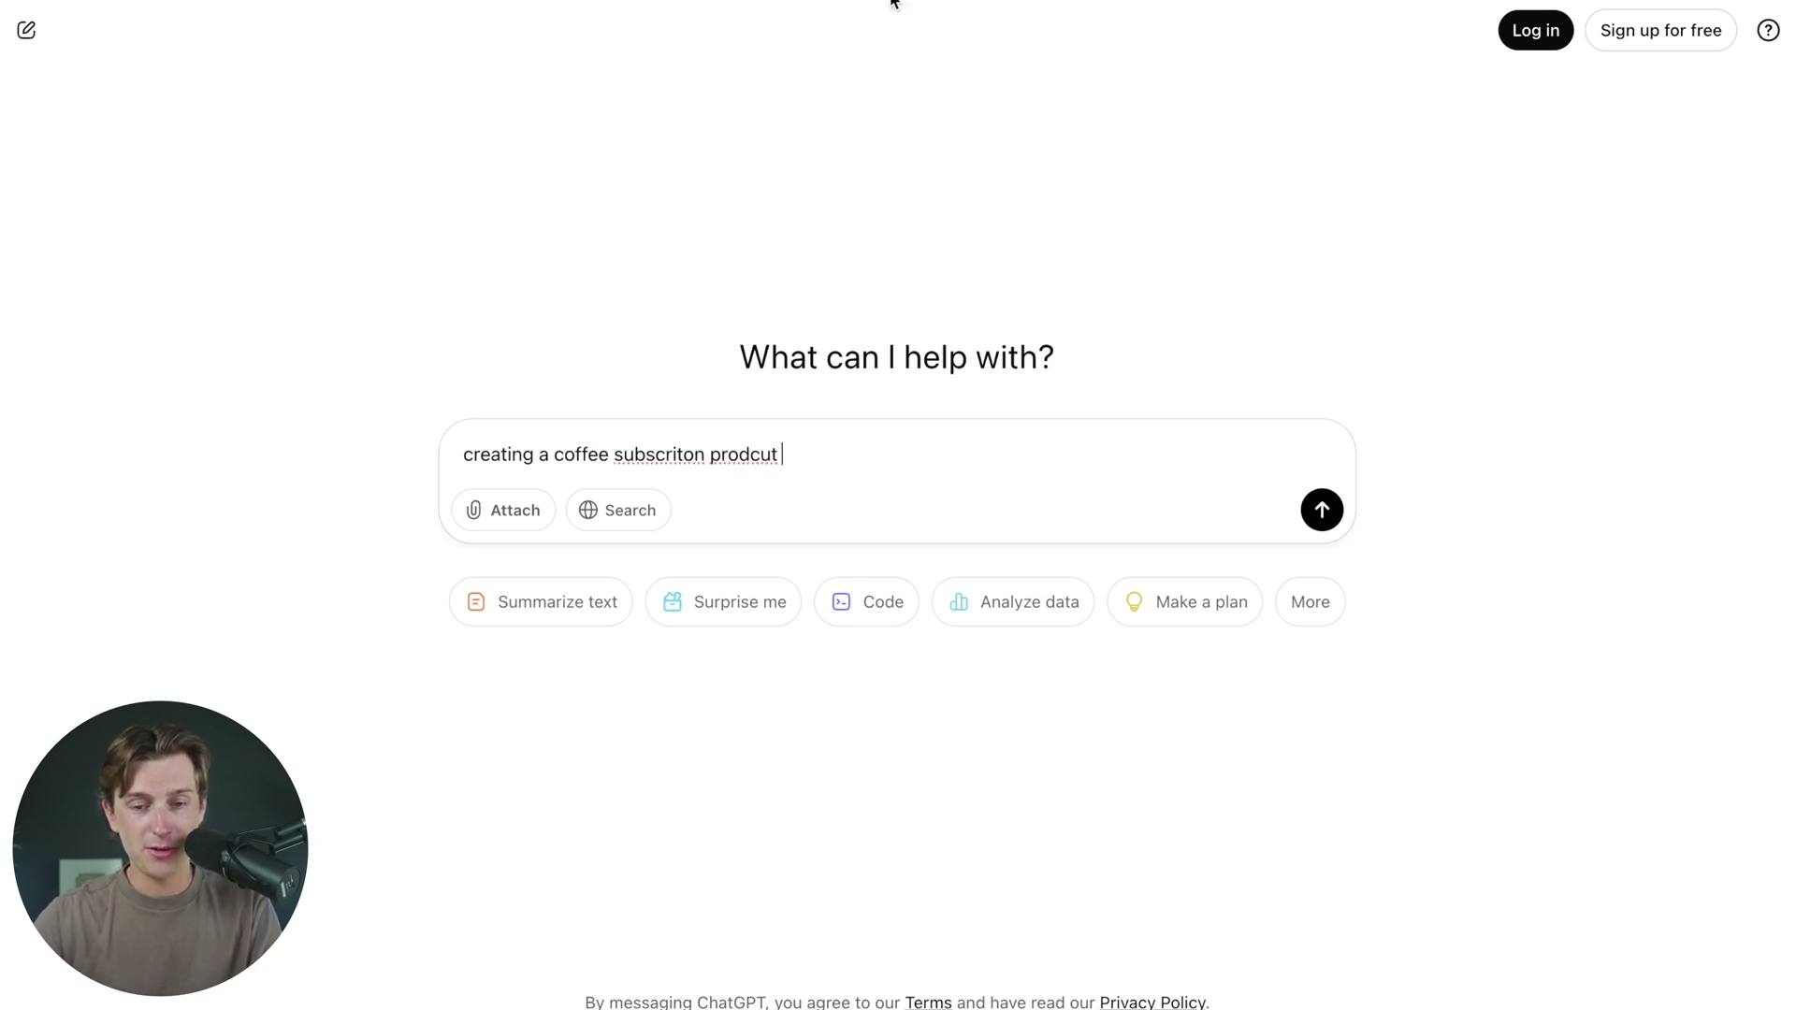
- Correct 'subscription', 'product' and 'Shopify' in the prompt and add a line requesting Shopify product listing details
{"action": "right_click", "coordinate": [692, 453]}
{"action": "left_click", "coordinate": [739, 425]}
{"action": "right_click", "coordinate": [768, 458]}
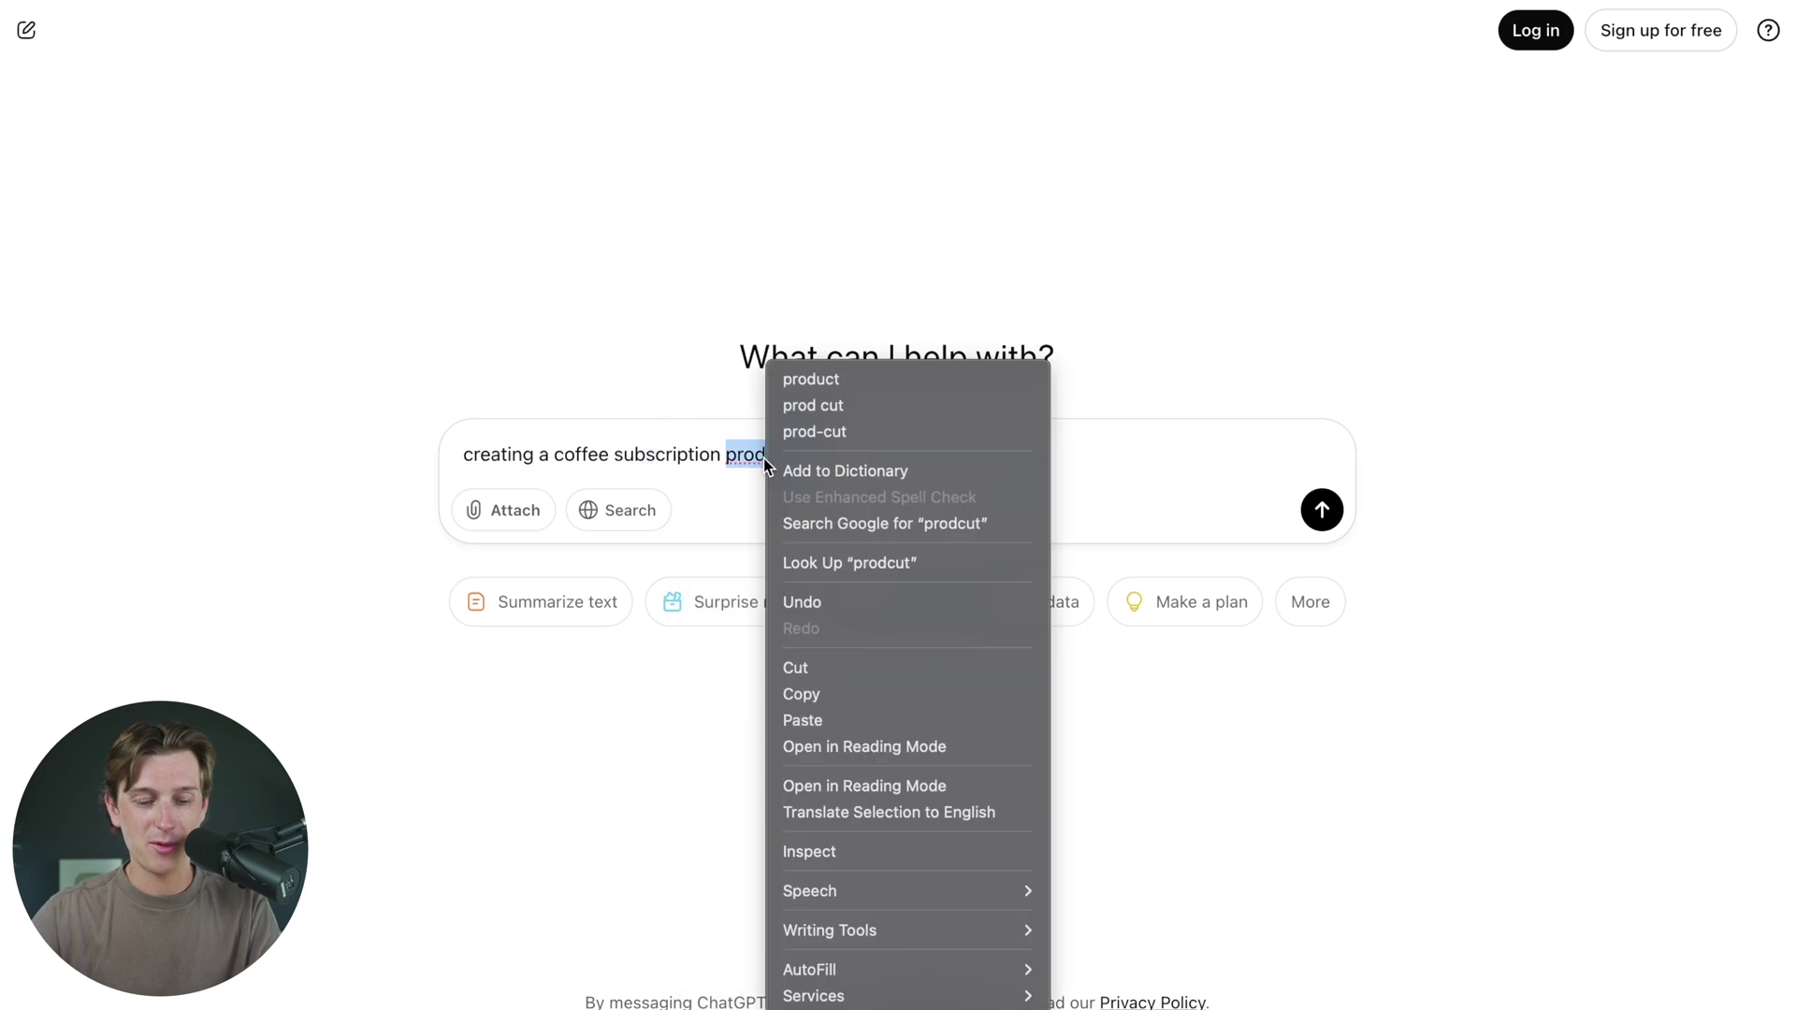
{"action": "left_click", "coordinate": [830, 379]}
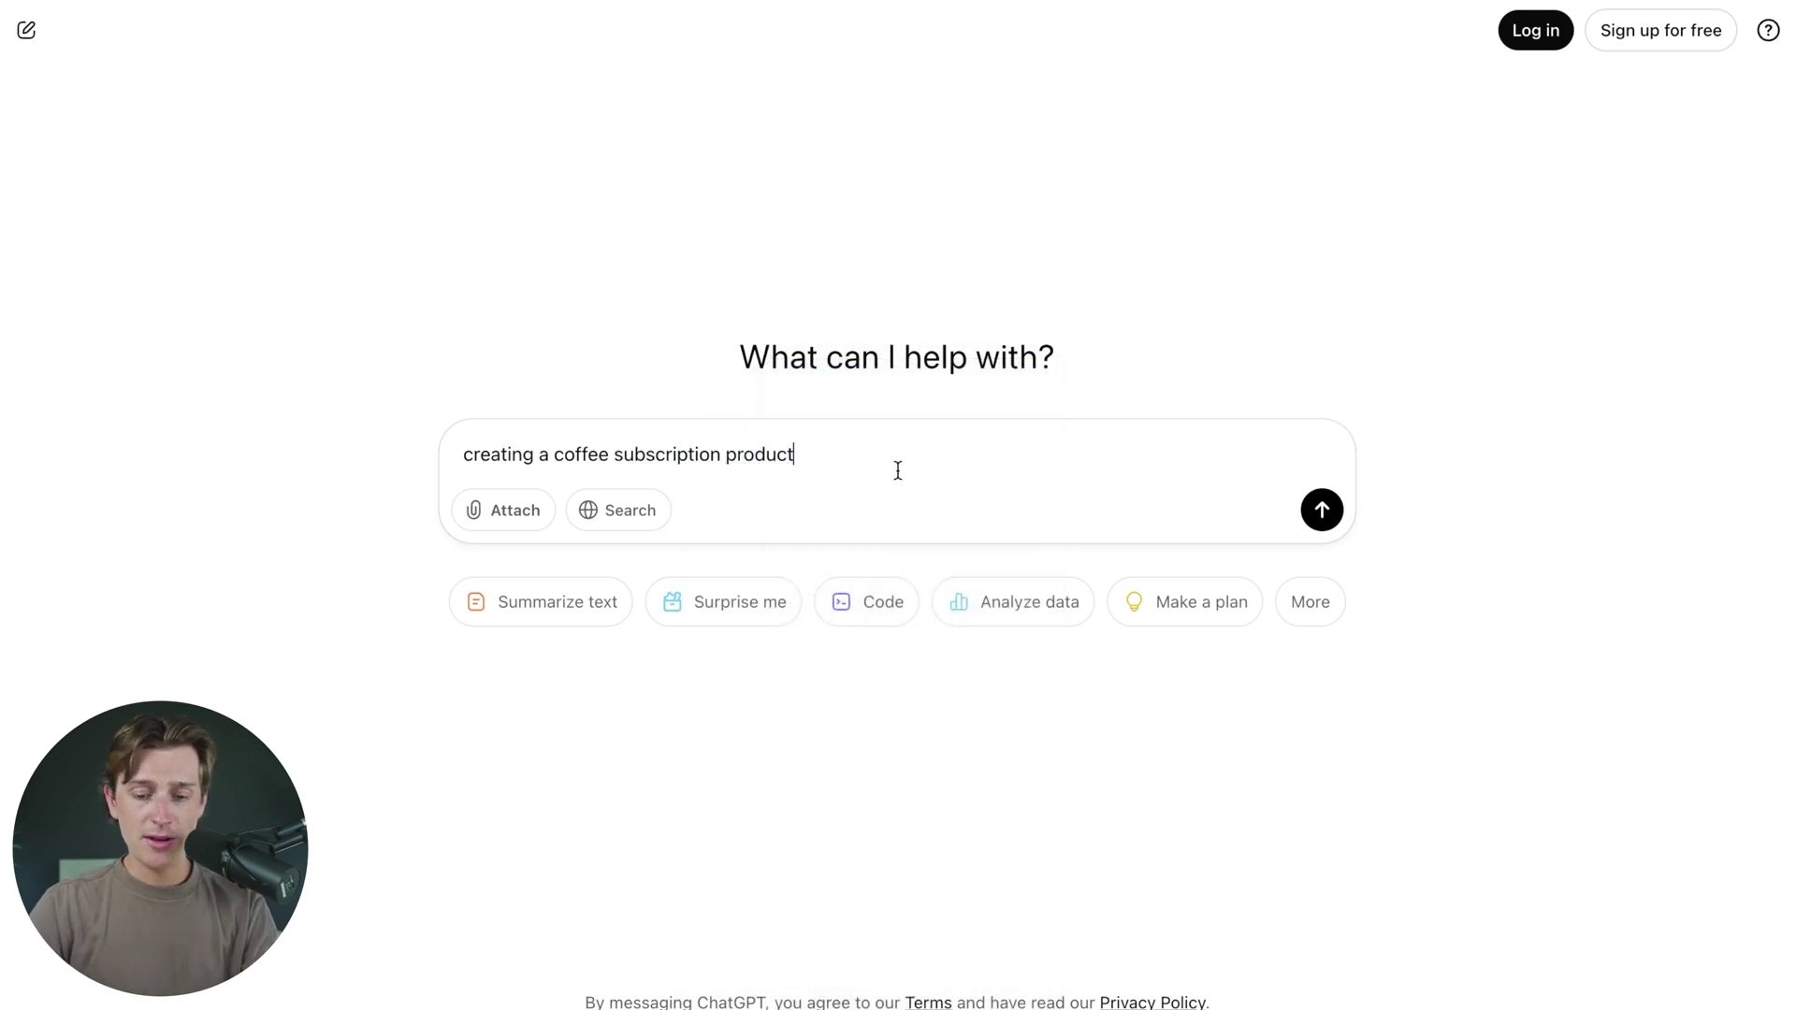
{"action": "key", "text": "shift+Return"}
{"action": "type", "text": "c"}
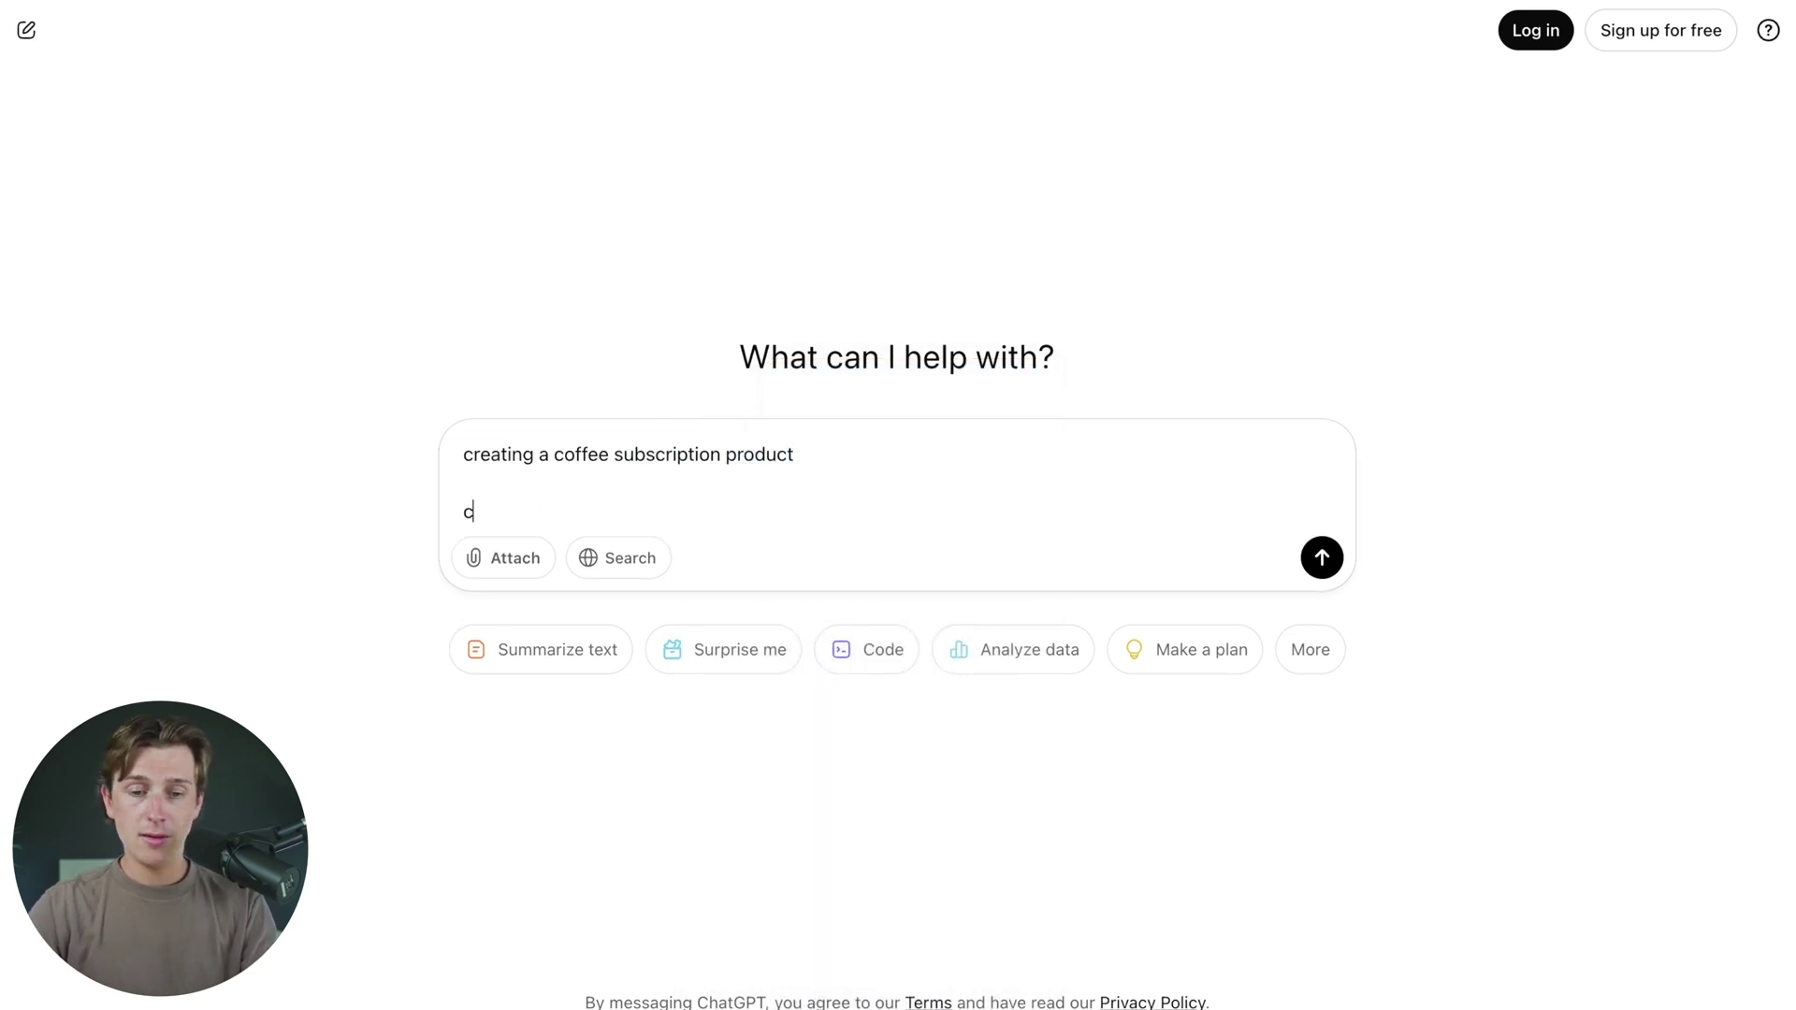
{"action": "type", "text": "reate the nessc"}
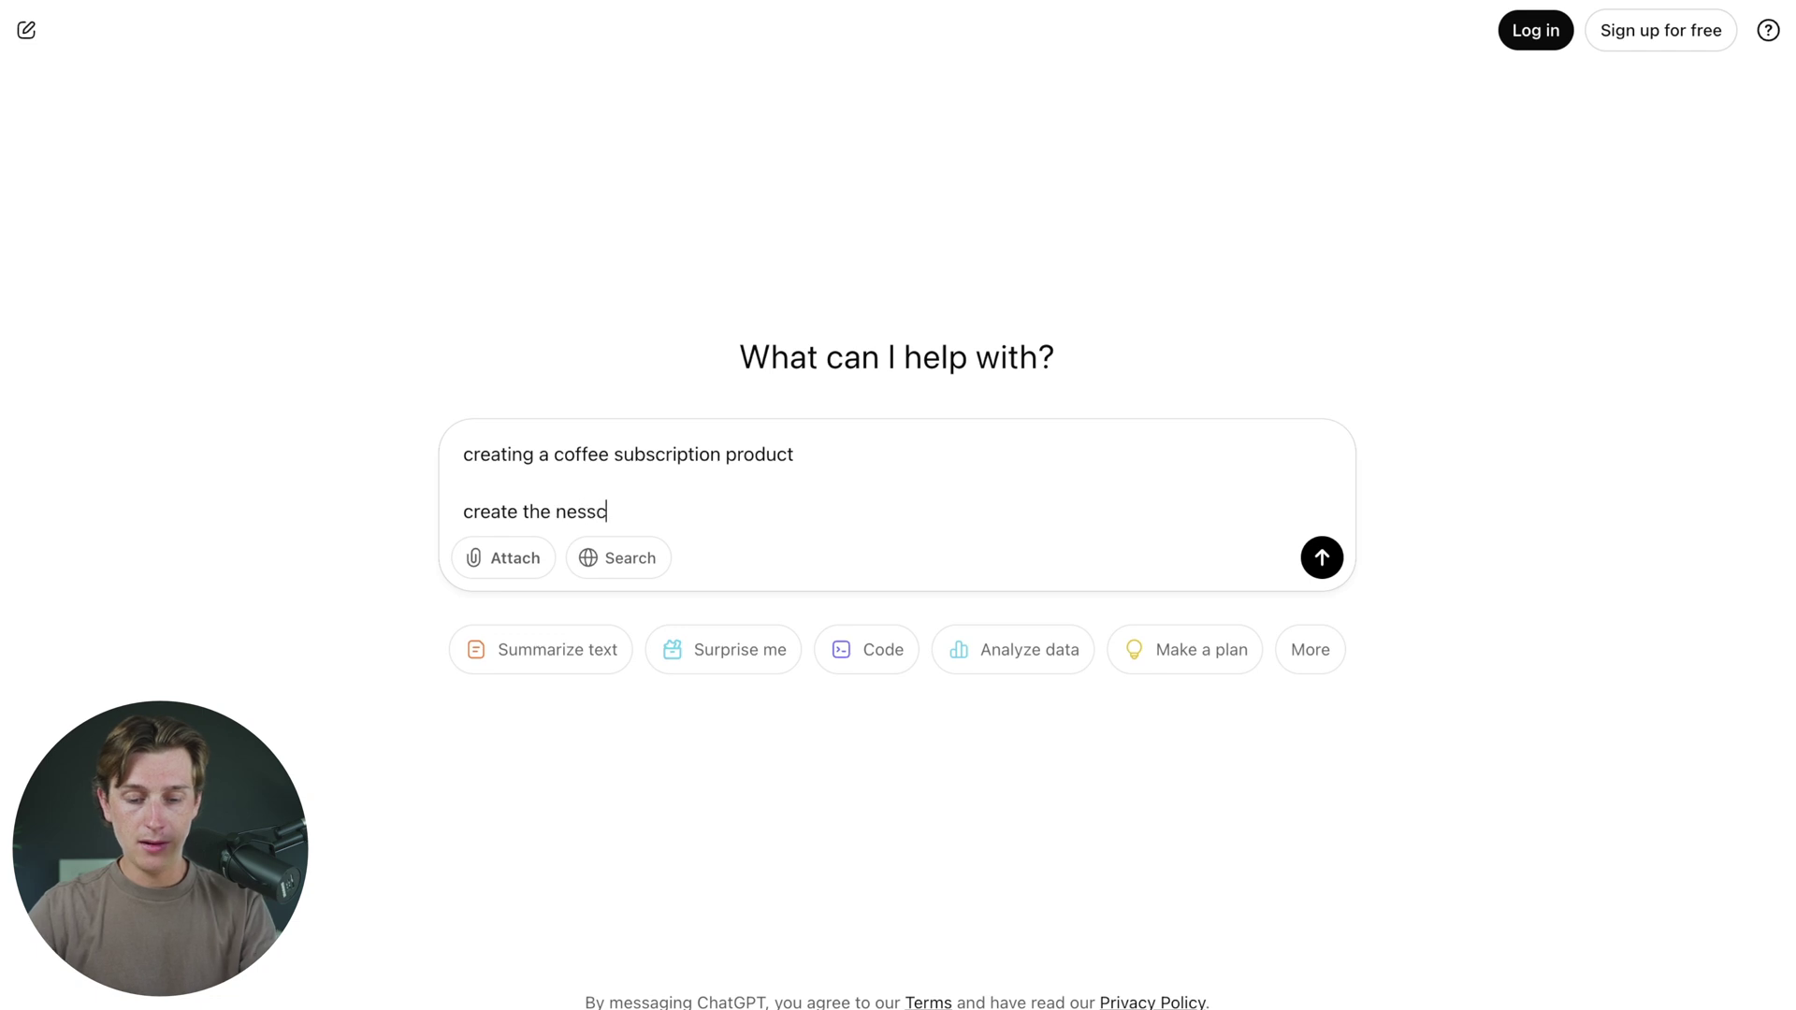
{"action": "type", "text": "ary details for "}
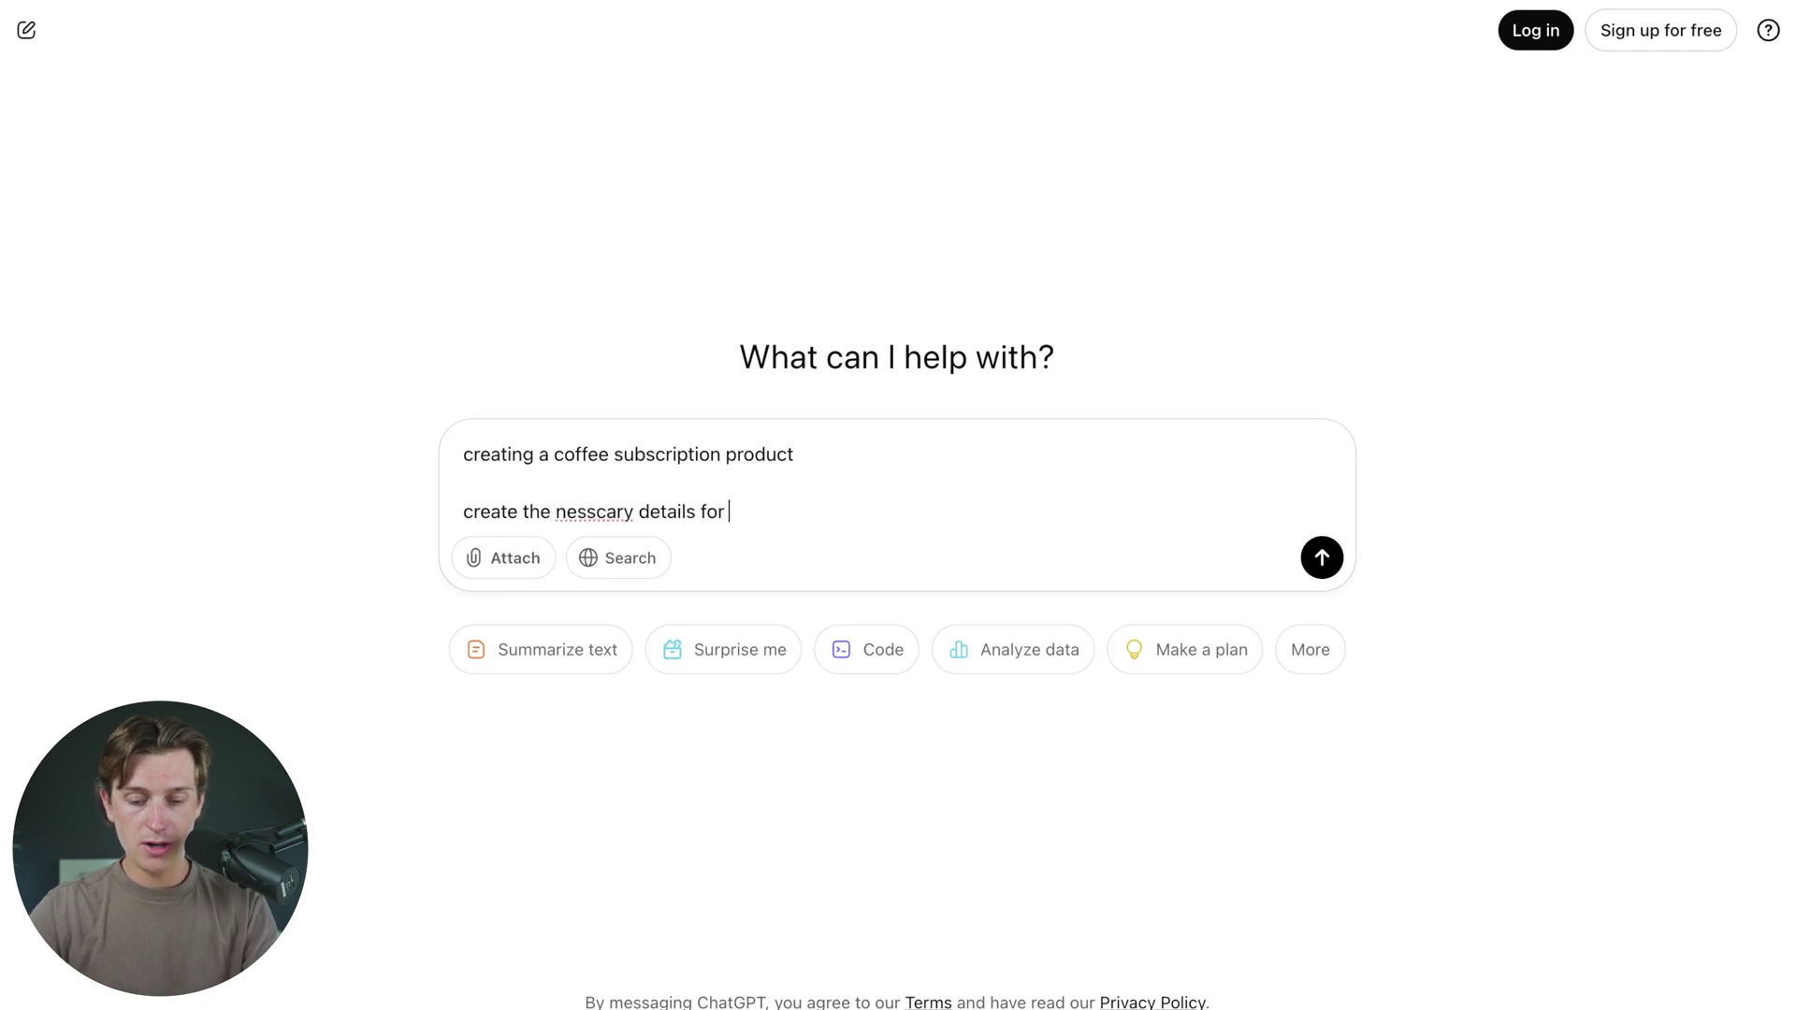
{"action": "type", "text": "a shoipify product listening"}
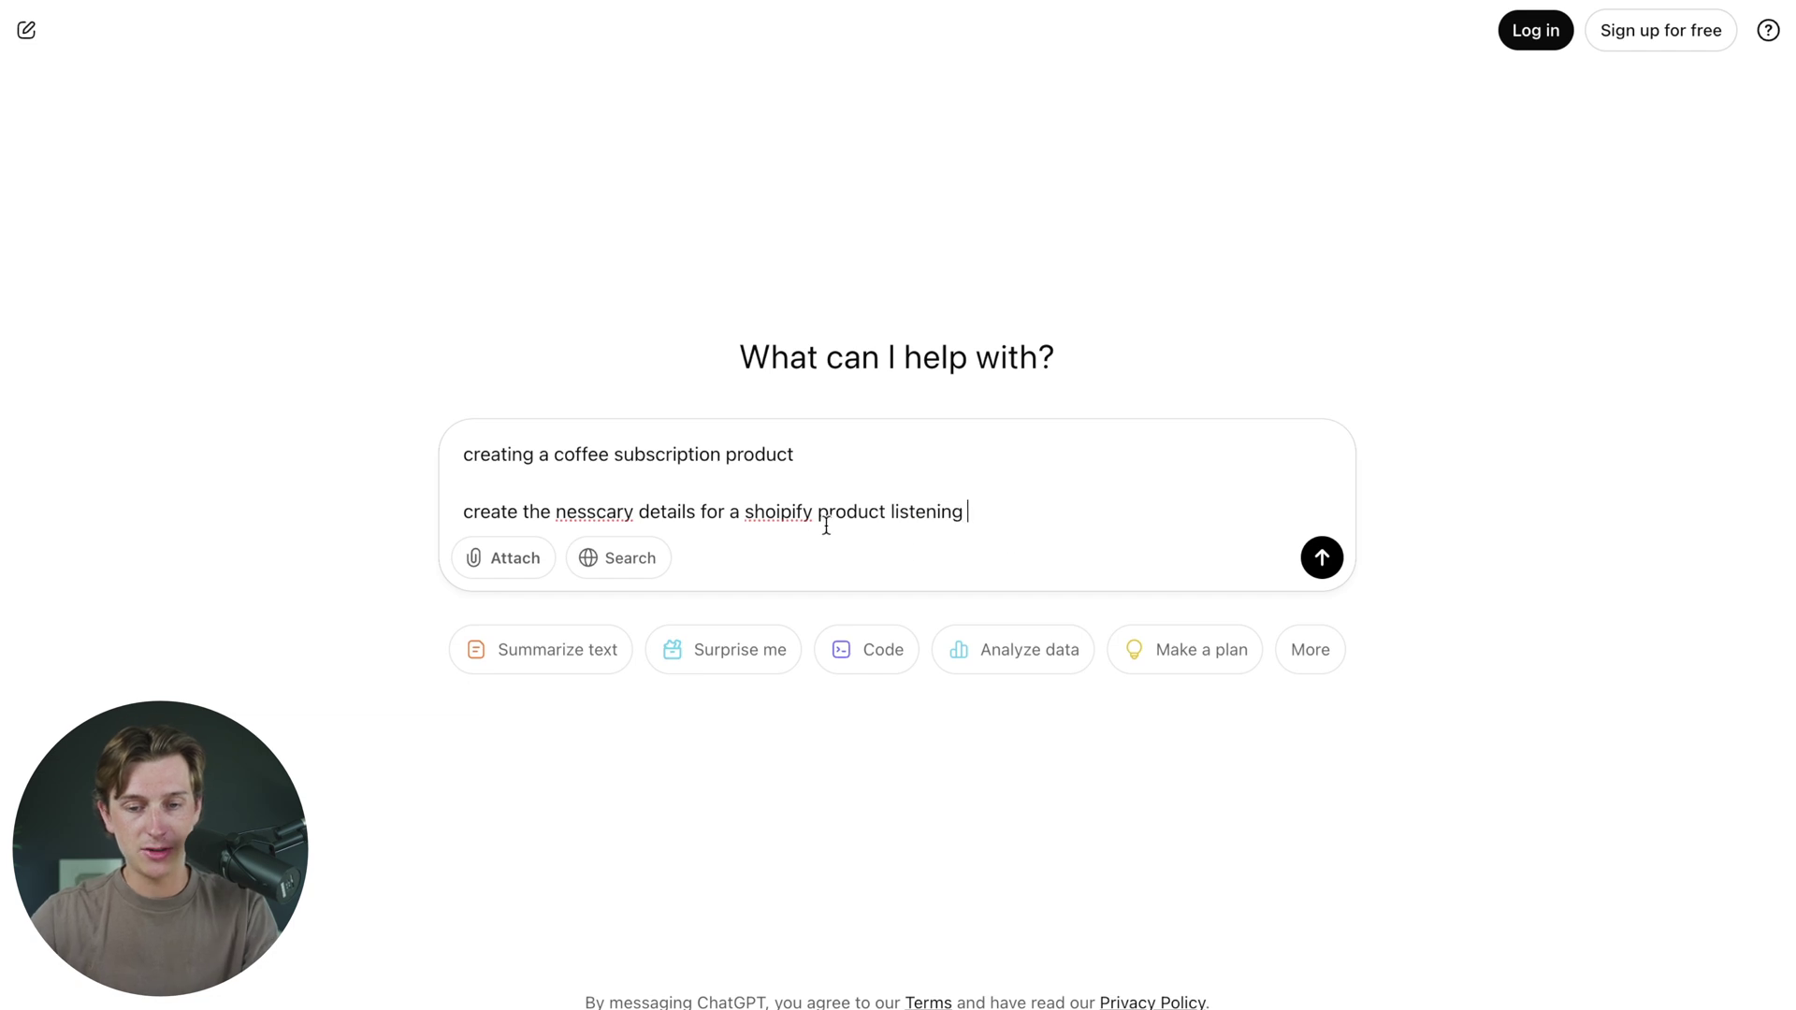
{"action": "right_click", "coordinate": [799, 511]}
{"action": "left_click", "coordinate": [826, 433]}
- Send the prompt to ChatGPT and paste its intro paragraph and What's Included list into the description
{"action": "right_click", "coordinate": [592, 512]}
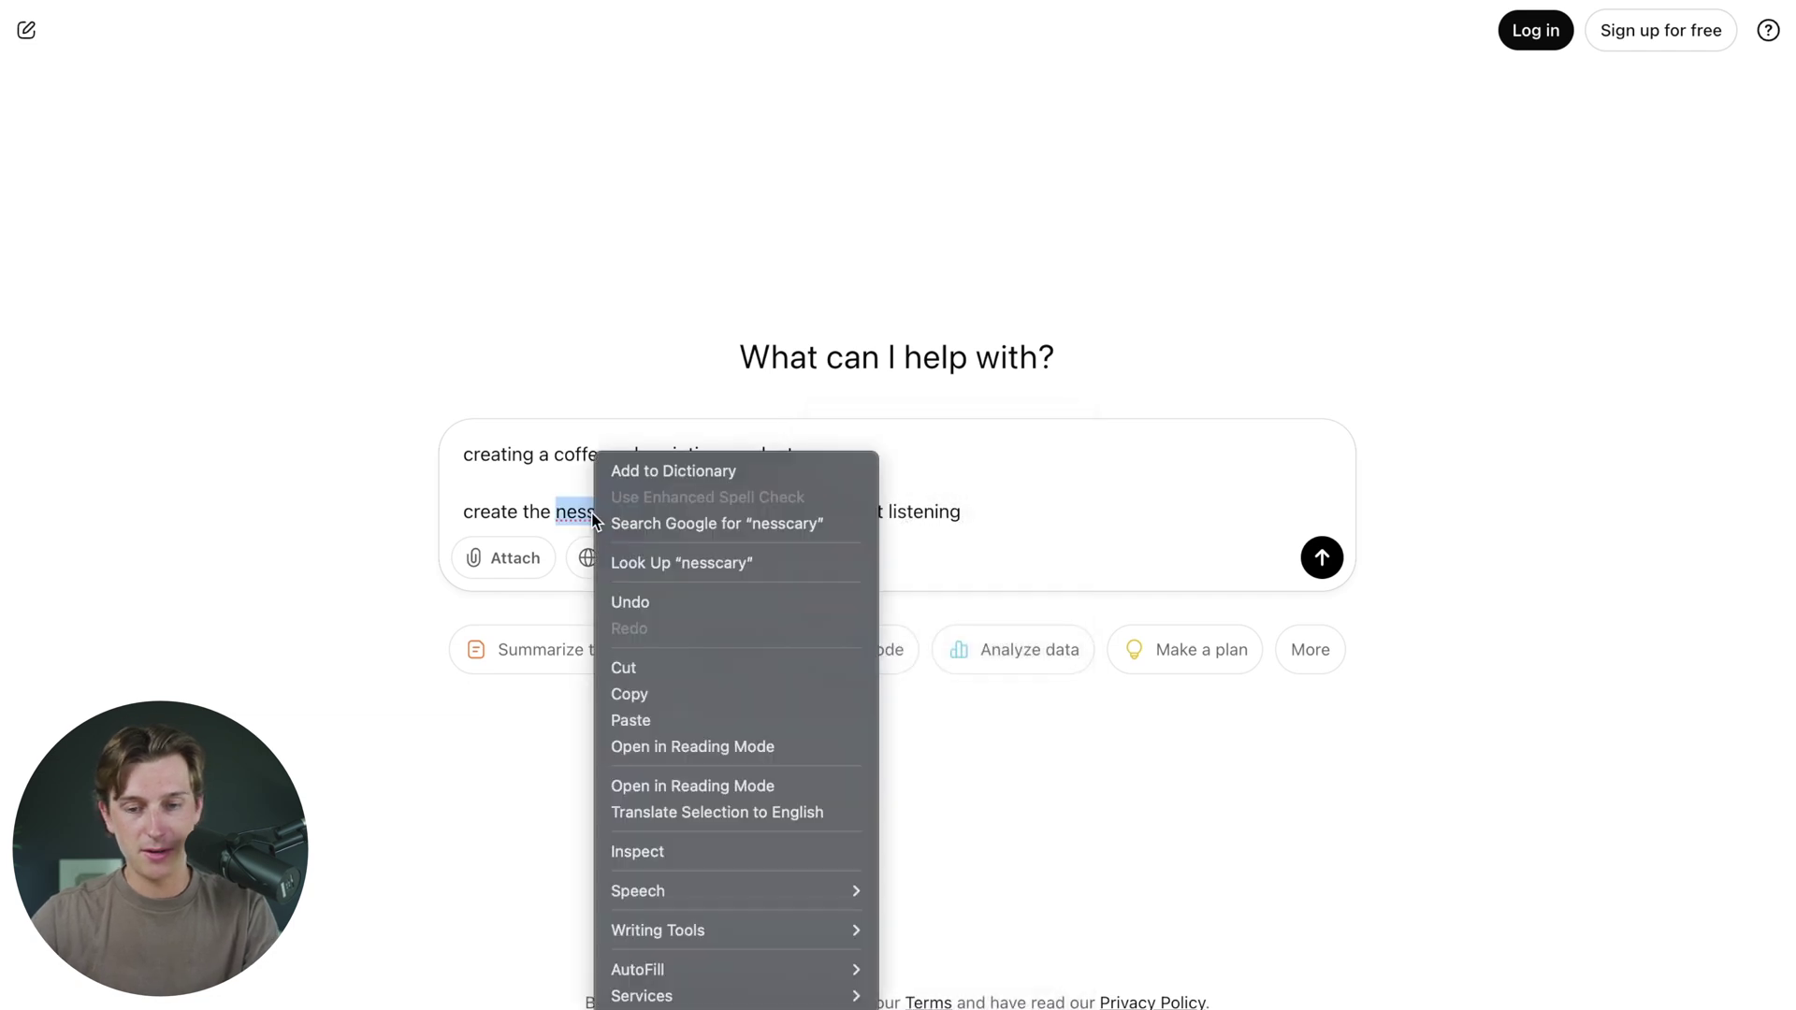
{"action": "key", "text": "Escape"}
{"action": "left_click", "coordinate": [977, 509]}
{"action": "key", "text": "Return"}
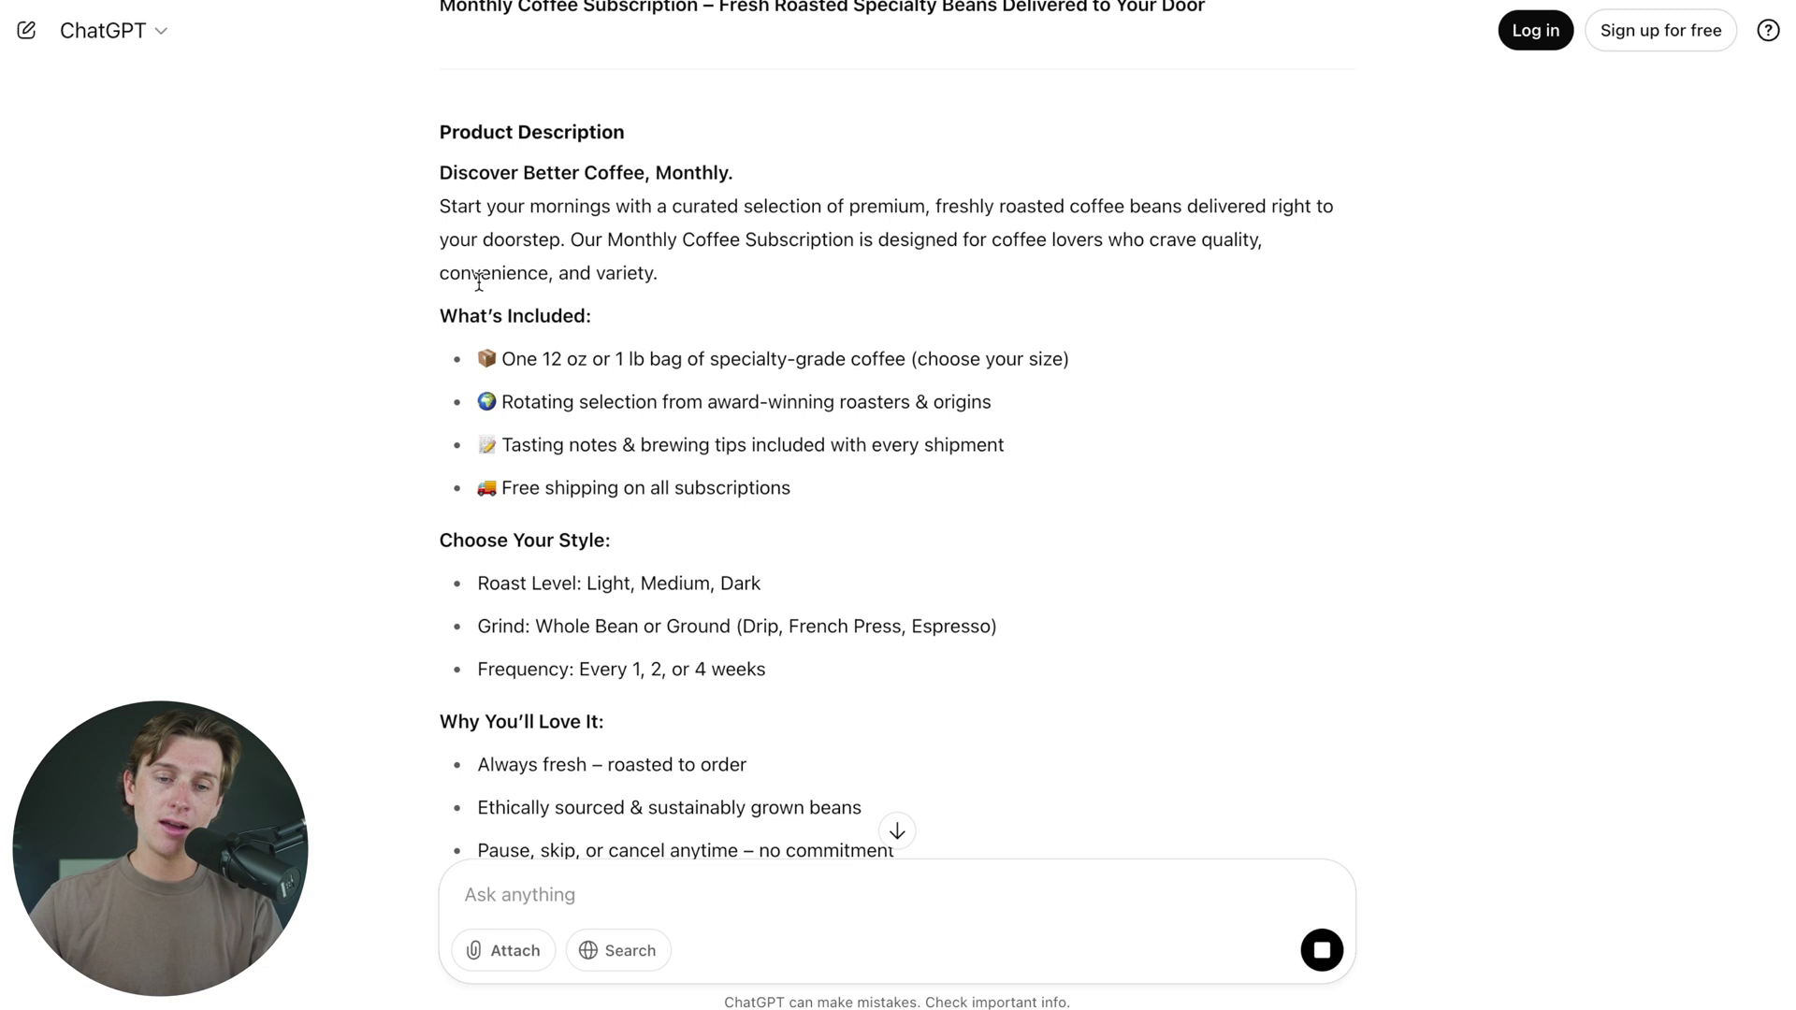
{"action": "left_click_drag", "start_coordinate": [439, 198], "coordinate": [885, 513]}
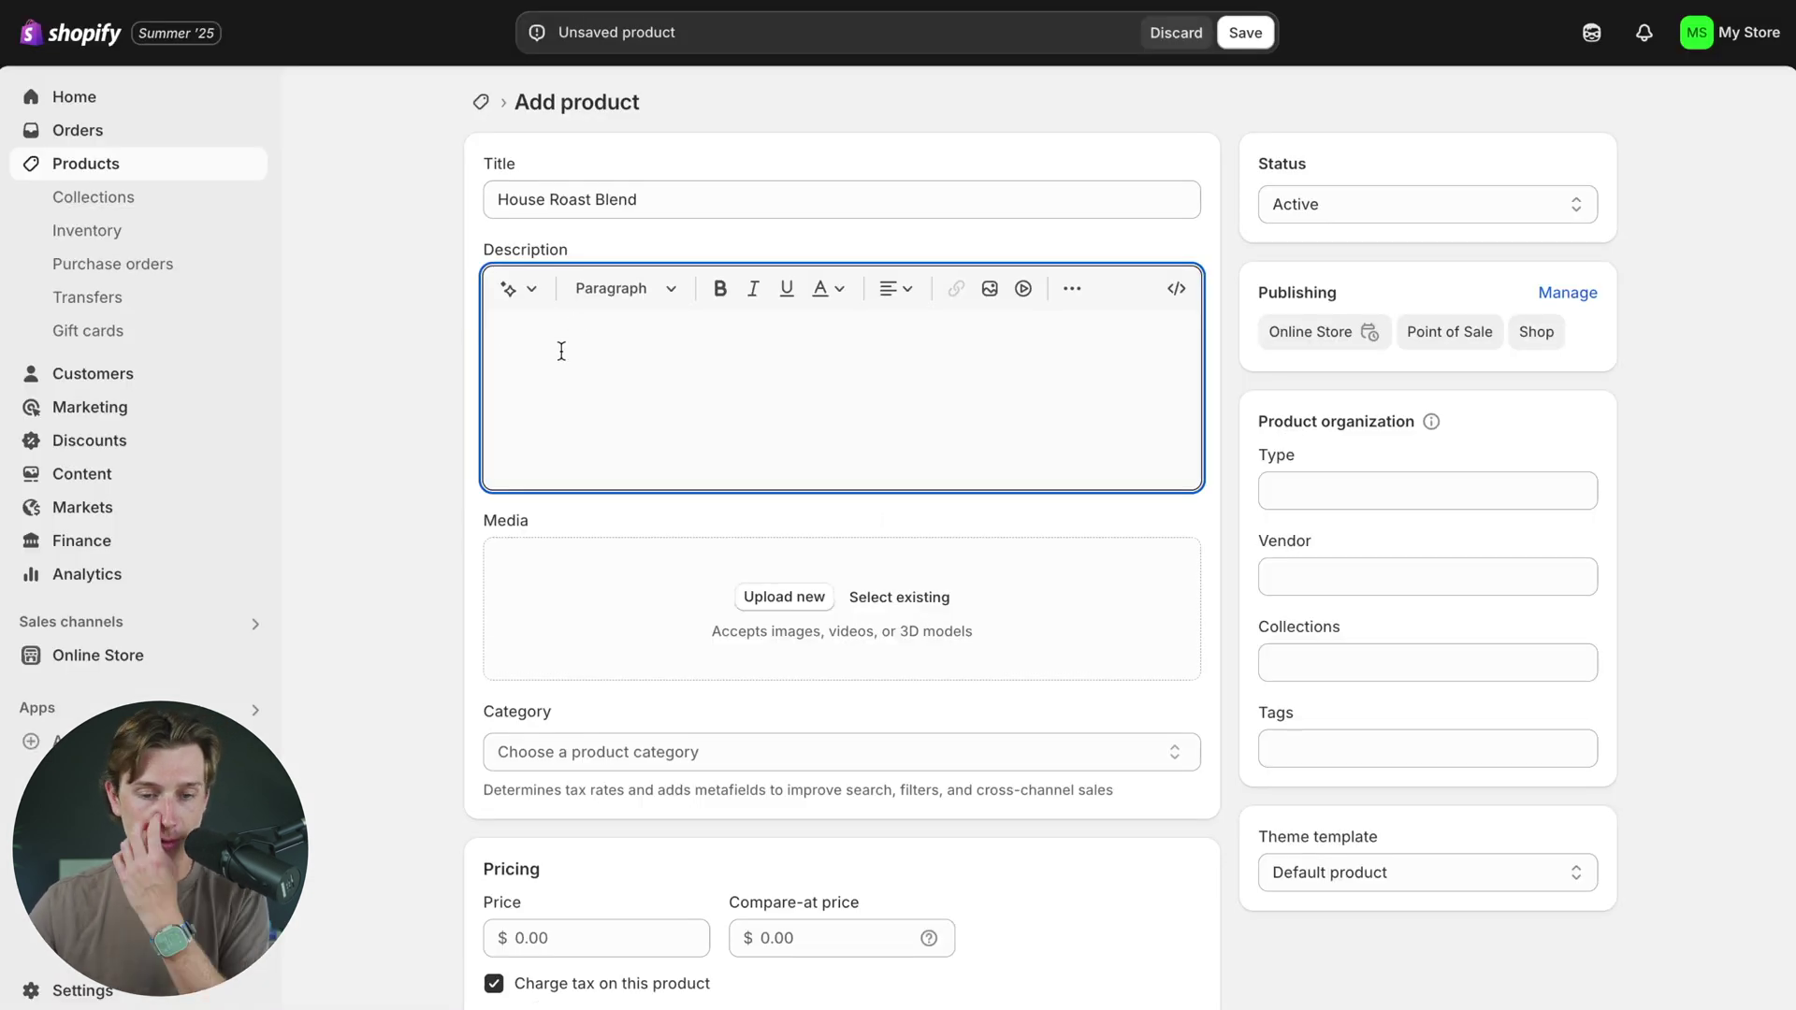
{"action": "type", "text": "Start your mornings with a curated selection of premium, freshly roasted coffee beans delivered right to your doorstep. Our Monthly Coffee Subscription is designed for coffee lovers who crave quality, convenience, and variety. What’s Included: 📦 One 12 oz or 1 lb bag of specialty-grade coffee (choose your size) 🌍 Rotating selection from award-winning roasters & origins 📝 Tasting notes & brewing tips included with every shipment 🚚 Free shipping on all subscriptions"}
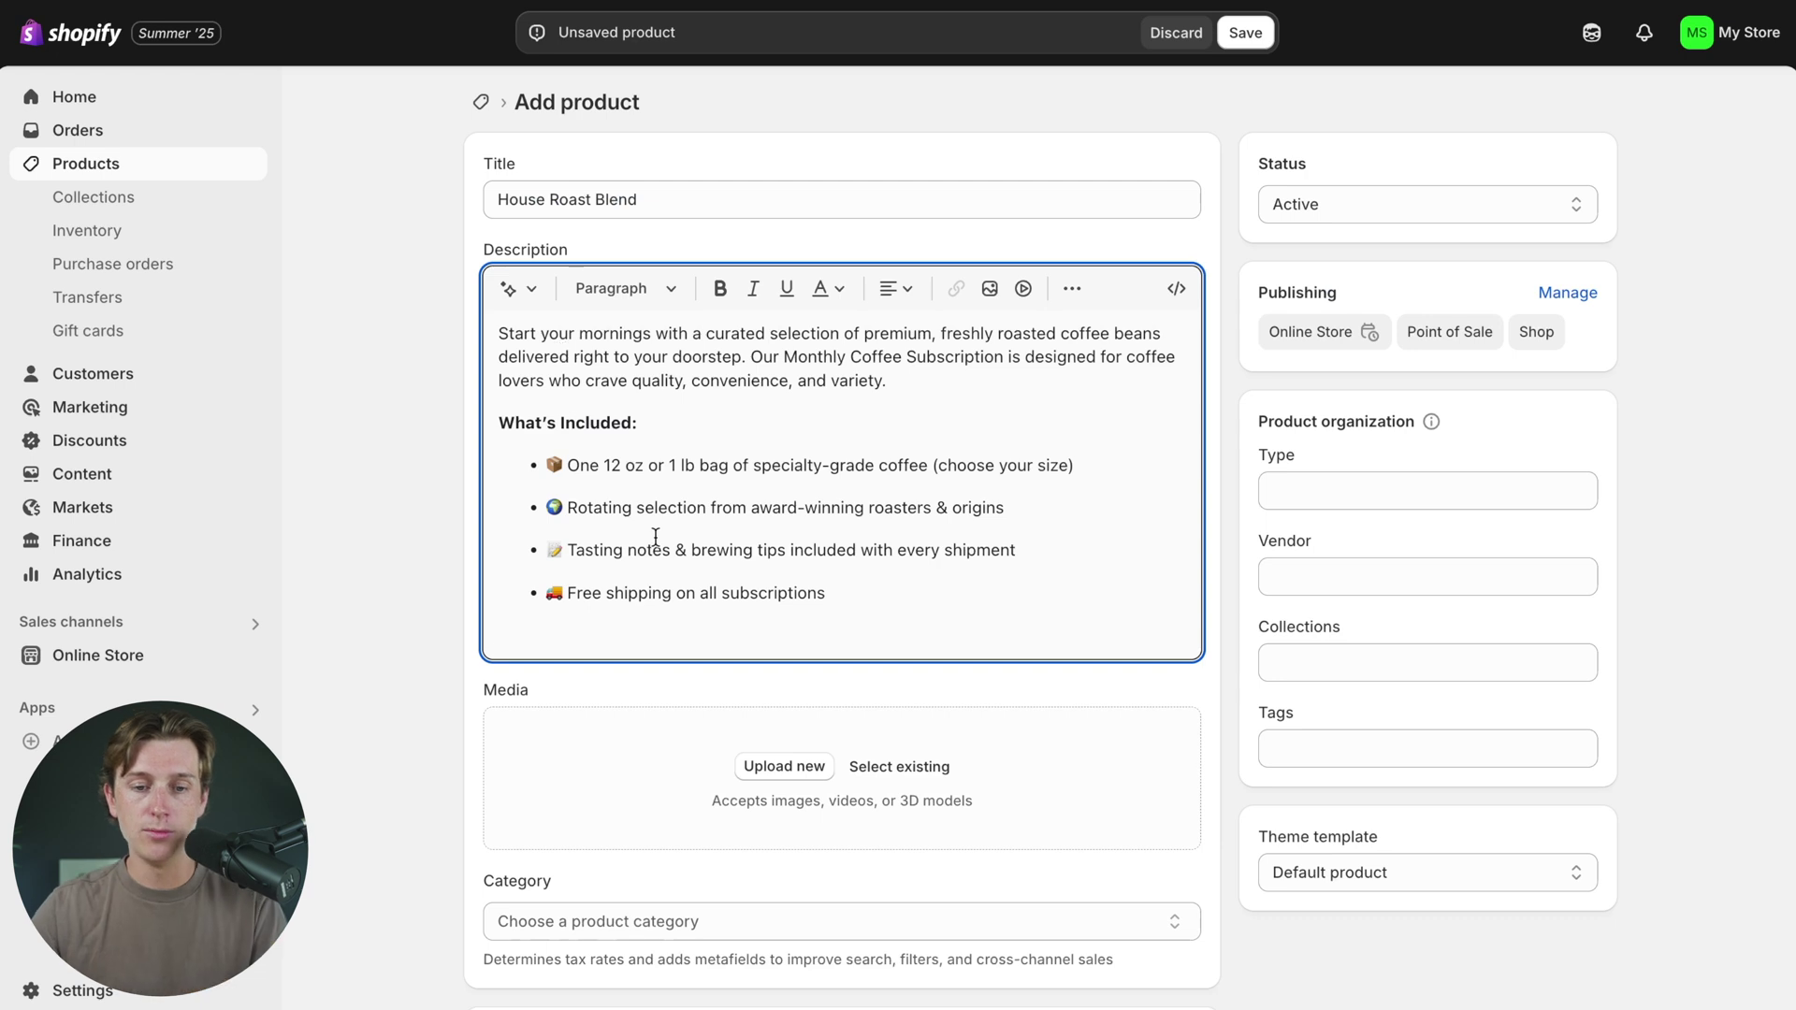
- Remove the empty line after the What's Included bullets in the House Roast Blend description
{"action": "key", "text": "BackSpace"}
{"action": "left_click", "coordinate": [407, 393]}
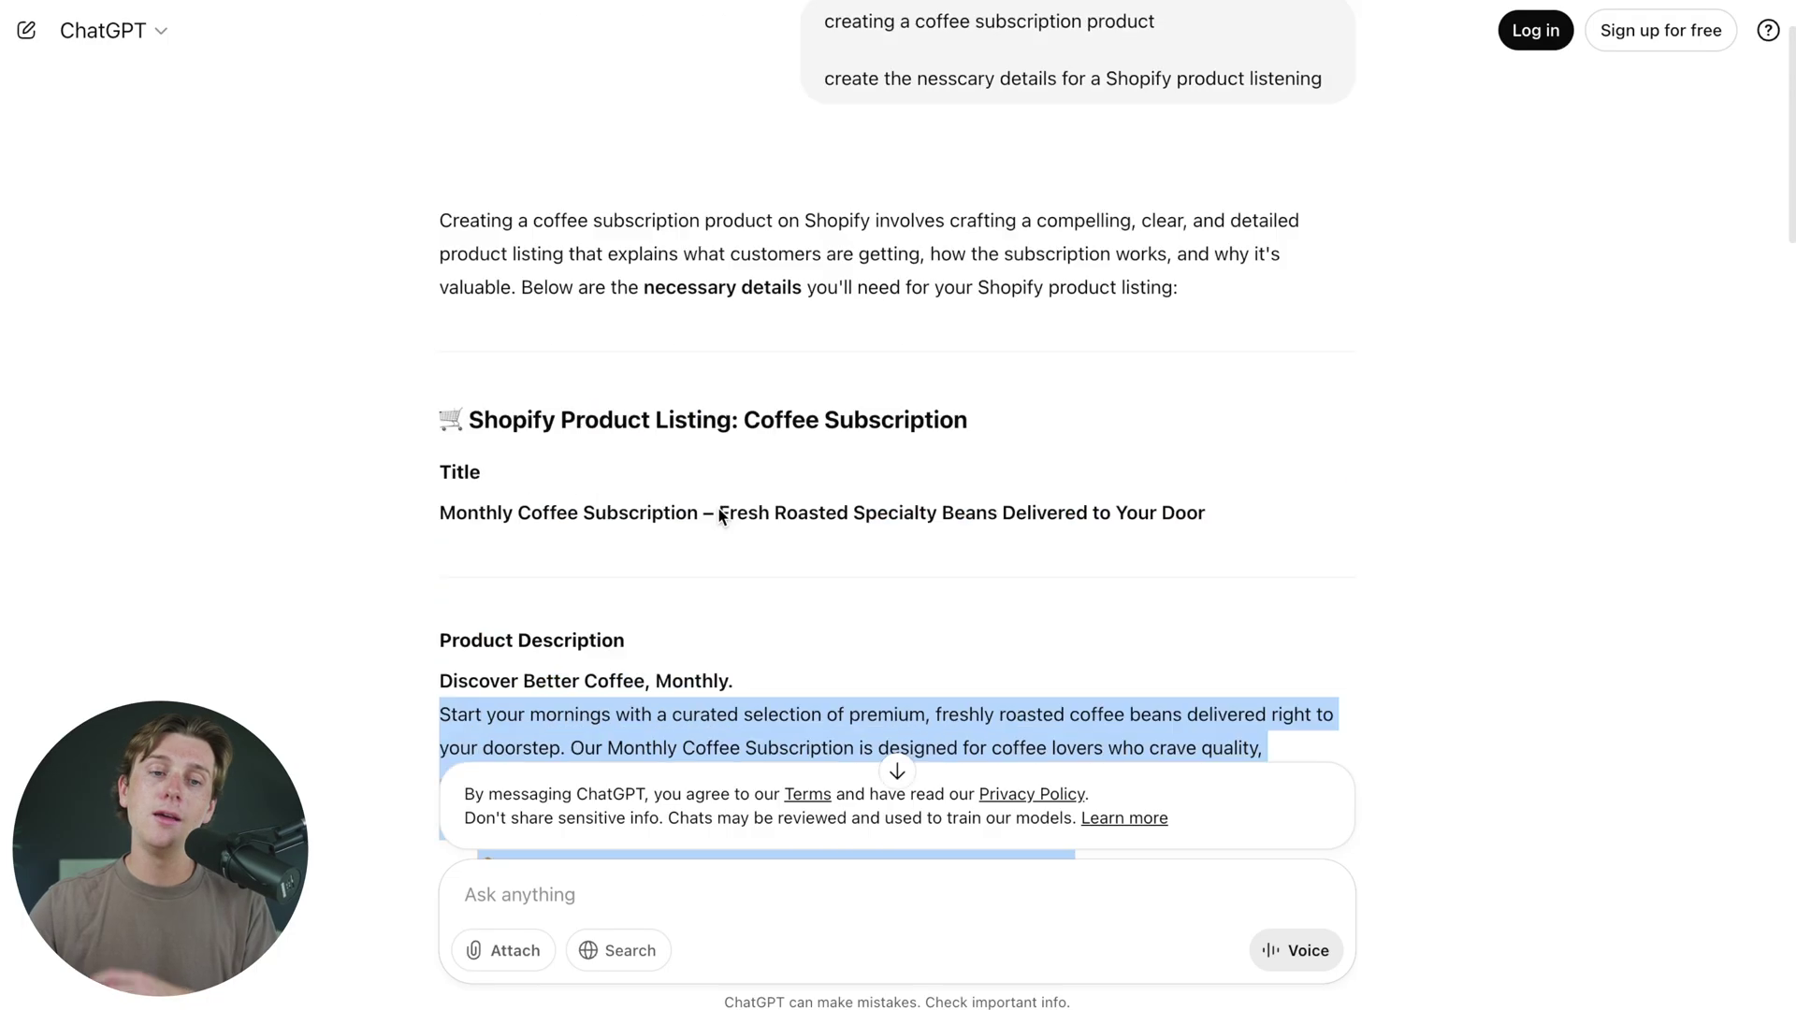
{"action": "scroll", "coordinate": [719, 510], "scroll_direction": "down", "scroll_amount": 10}
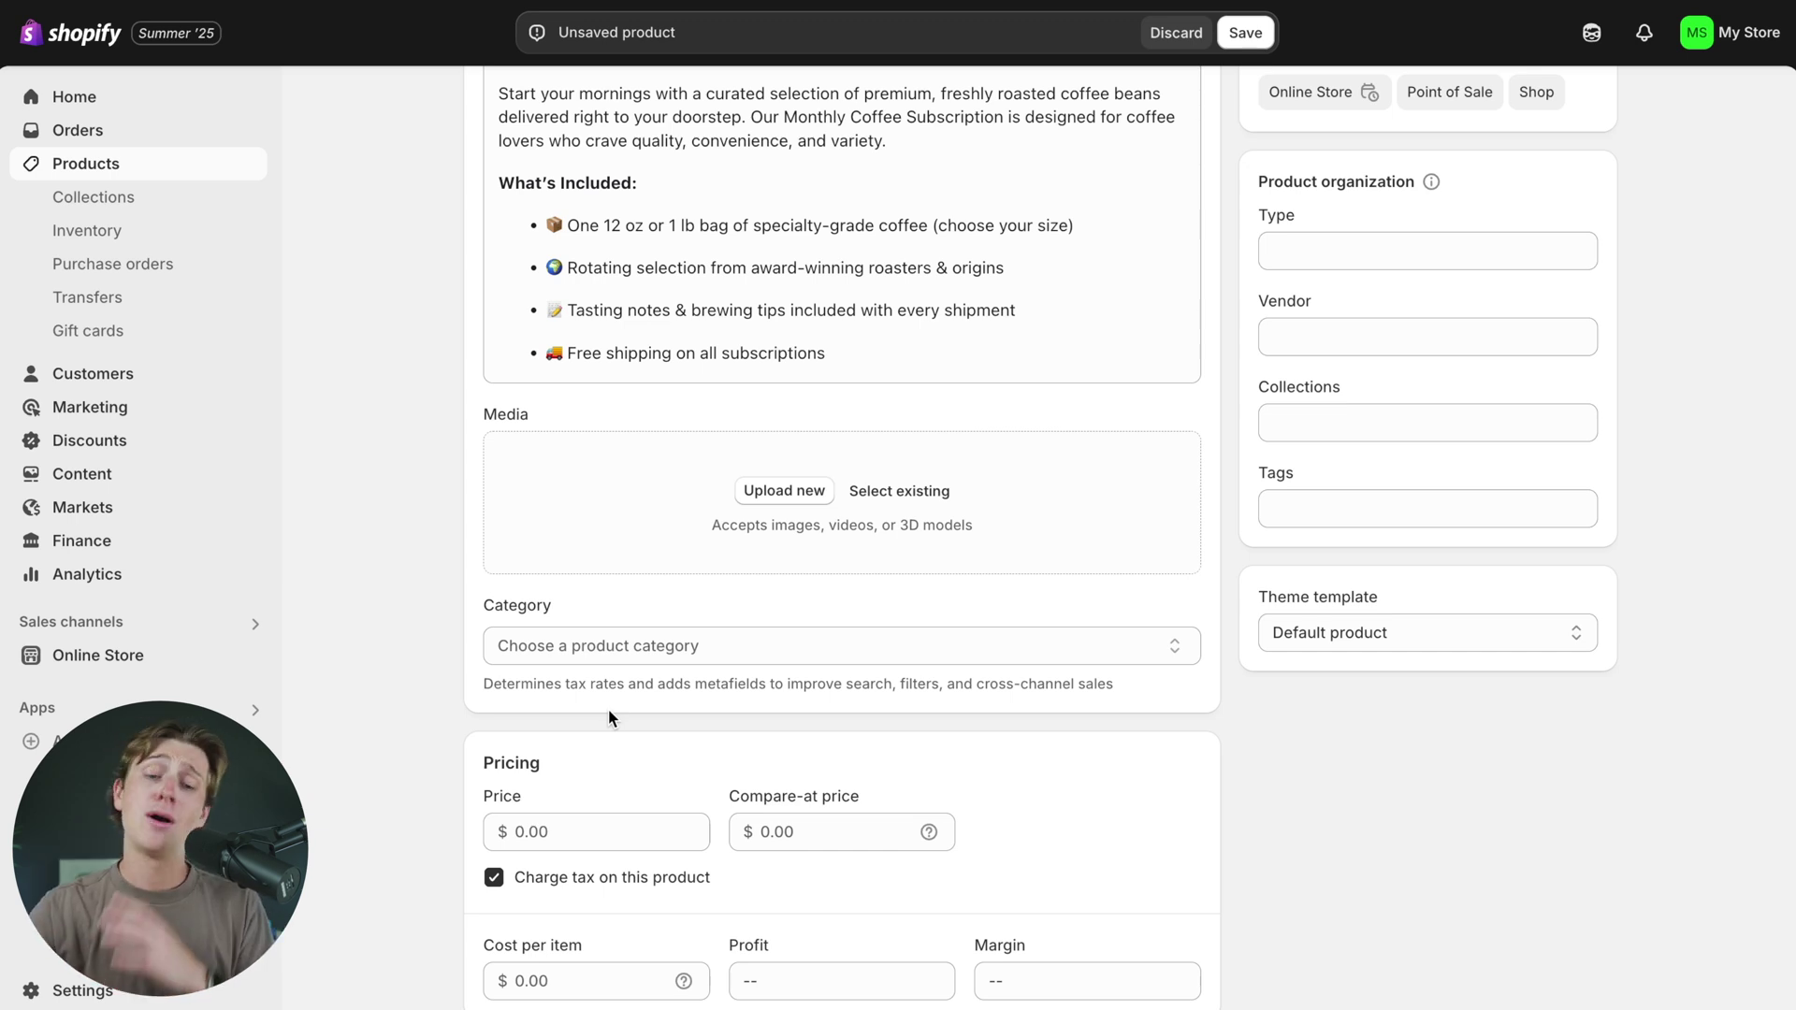
{"action": "scroll", "coordinate": [608, 711], "scroll_direction": "down", "scroll_amount": 1}
- Browse and search the product Category list for 'con', closing it without picking a category
{"action": "left_click", "coordinate": [632, 576]}
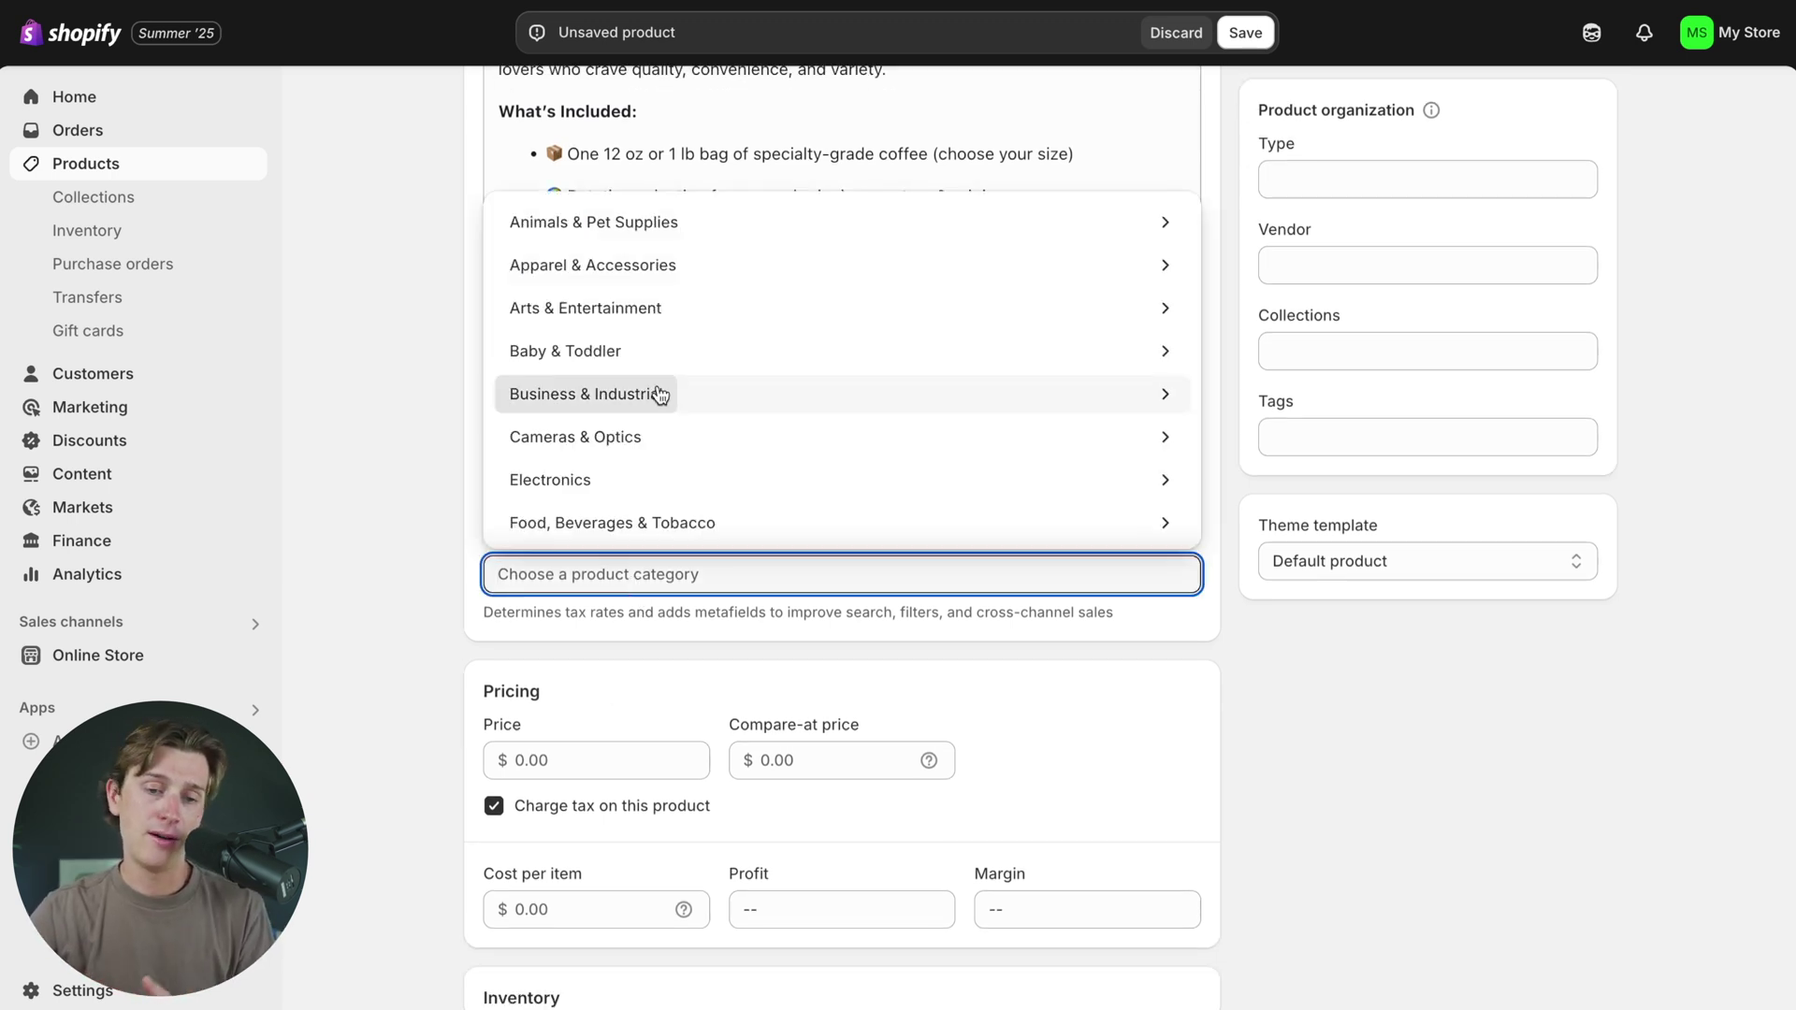
{"action": "scroll", "coordinate": [657, 393], "scroll_direction": "down", "scroll_amount": 5}
{"action": "scroll", "coordinate": [646, 256], "scroll_direction": "down", "scroll_amount": 5}
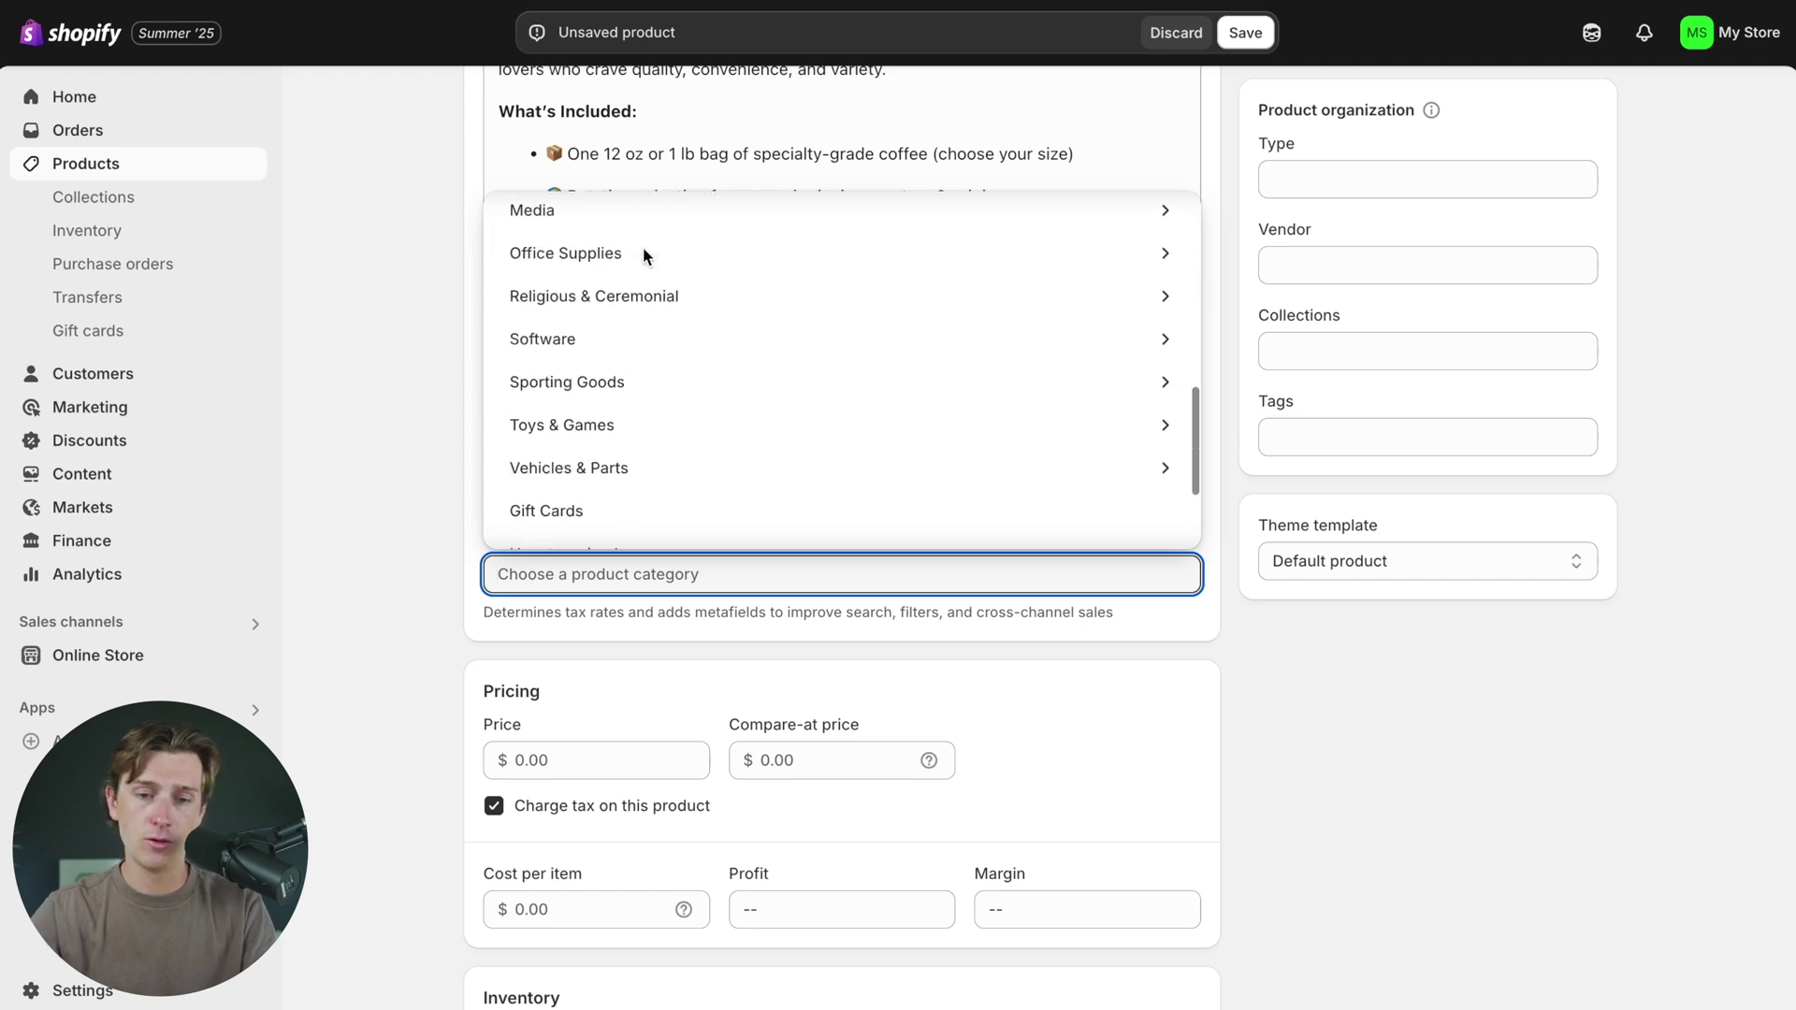
{"action": "type", "text": "con"}
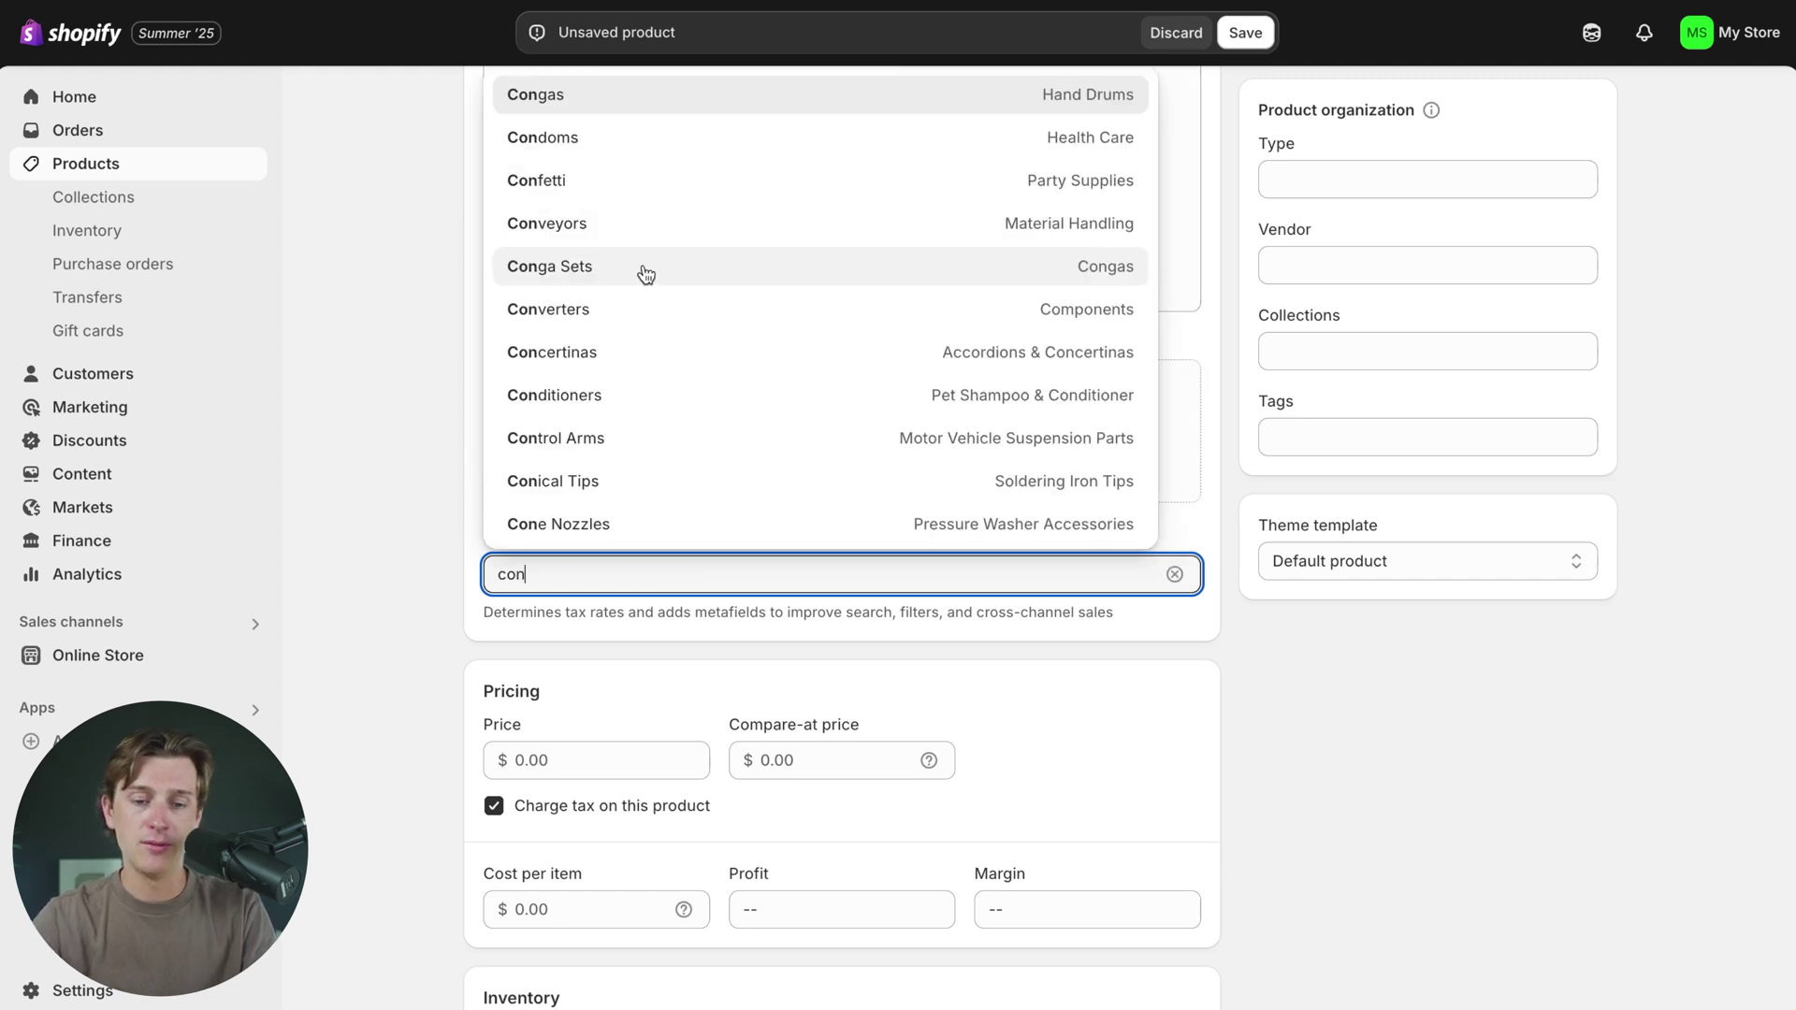
{"action": "left_click", "coordinate": [368, 341]}
{"action": "scroll", "coordinate": [495, 561], "scroll_direction": "down", "scroll_amount": 3}
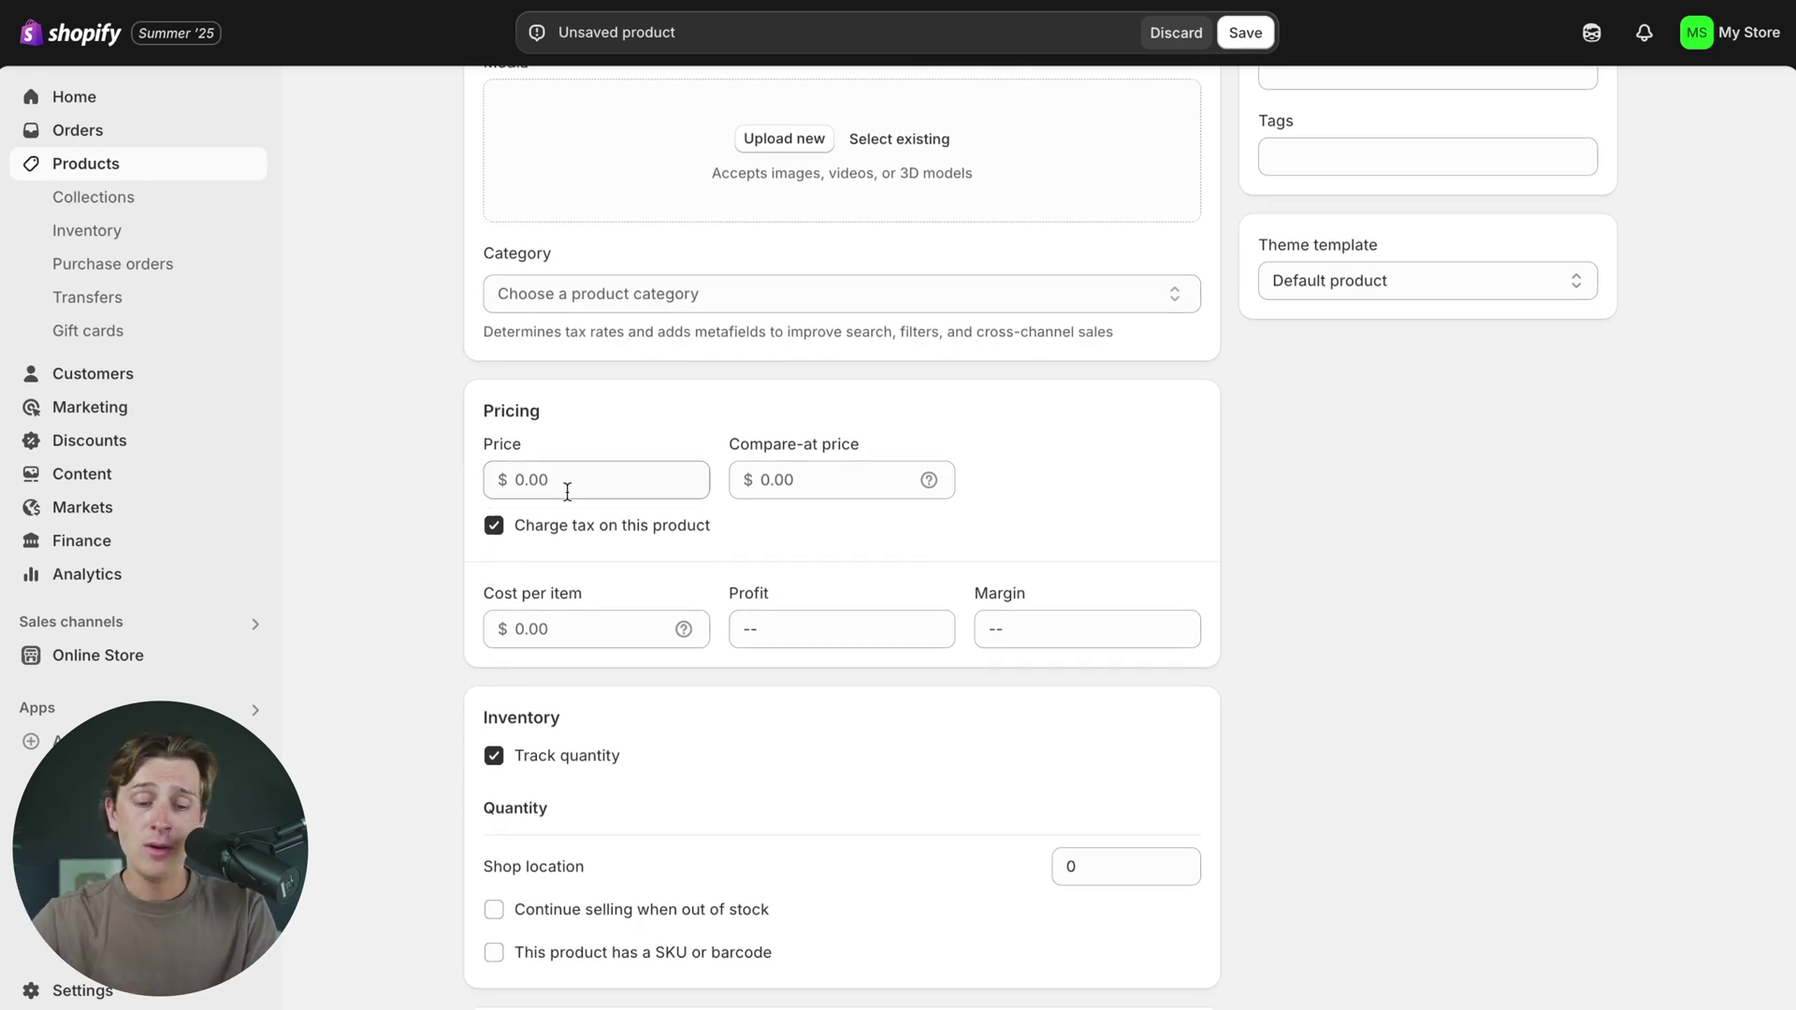
- Enter 45 as the House Roast Blend price and check the $45.00 search engine listing preview
{"action": "left_click", "coordinate": [592, 488]}
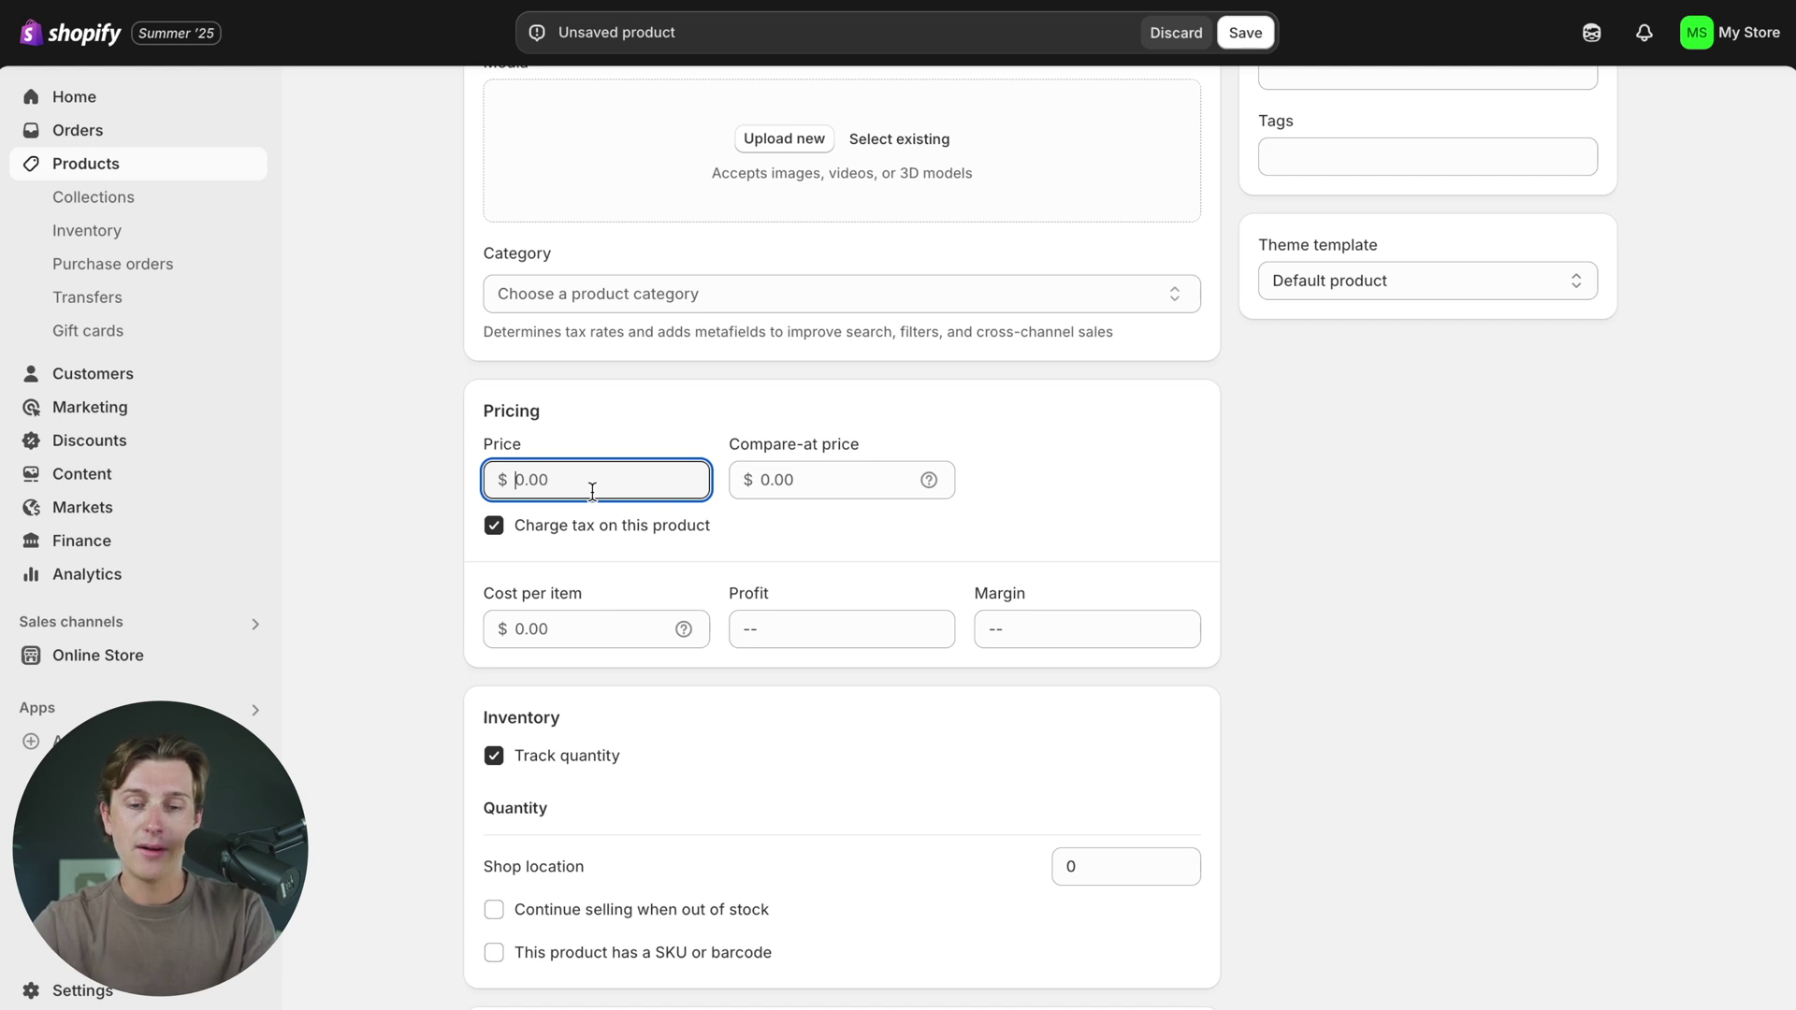
{"action": "type", "text": "45"}
{"action": "left_click", "coordinate": [337, 359]}
{"action": "scroll", "coordinate": [344, 440], "scroll_direction": "up", "scroll_amount": 1}
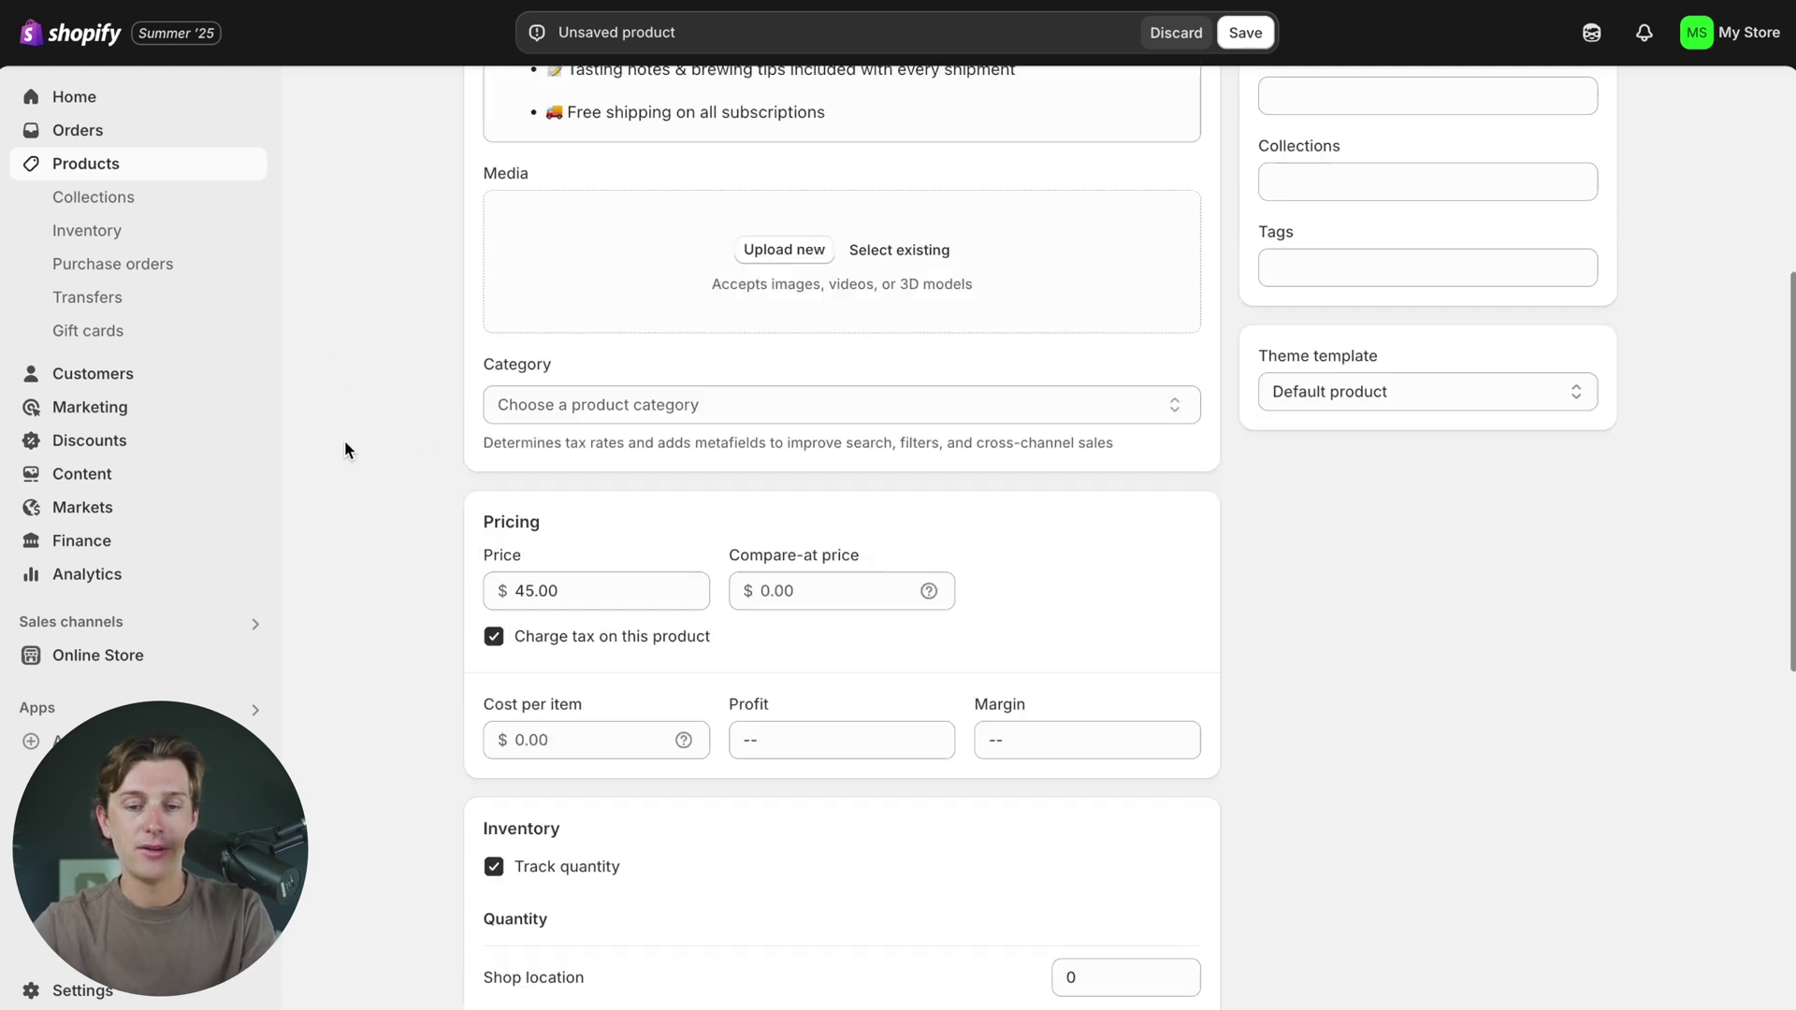
{"action": "scroll", "coordinate": [344, 450], "scroll_direction": "up", "scroll_amount": 1}
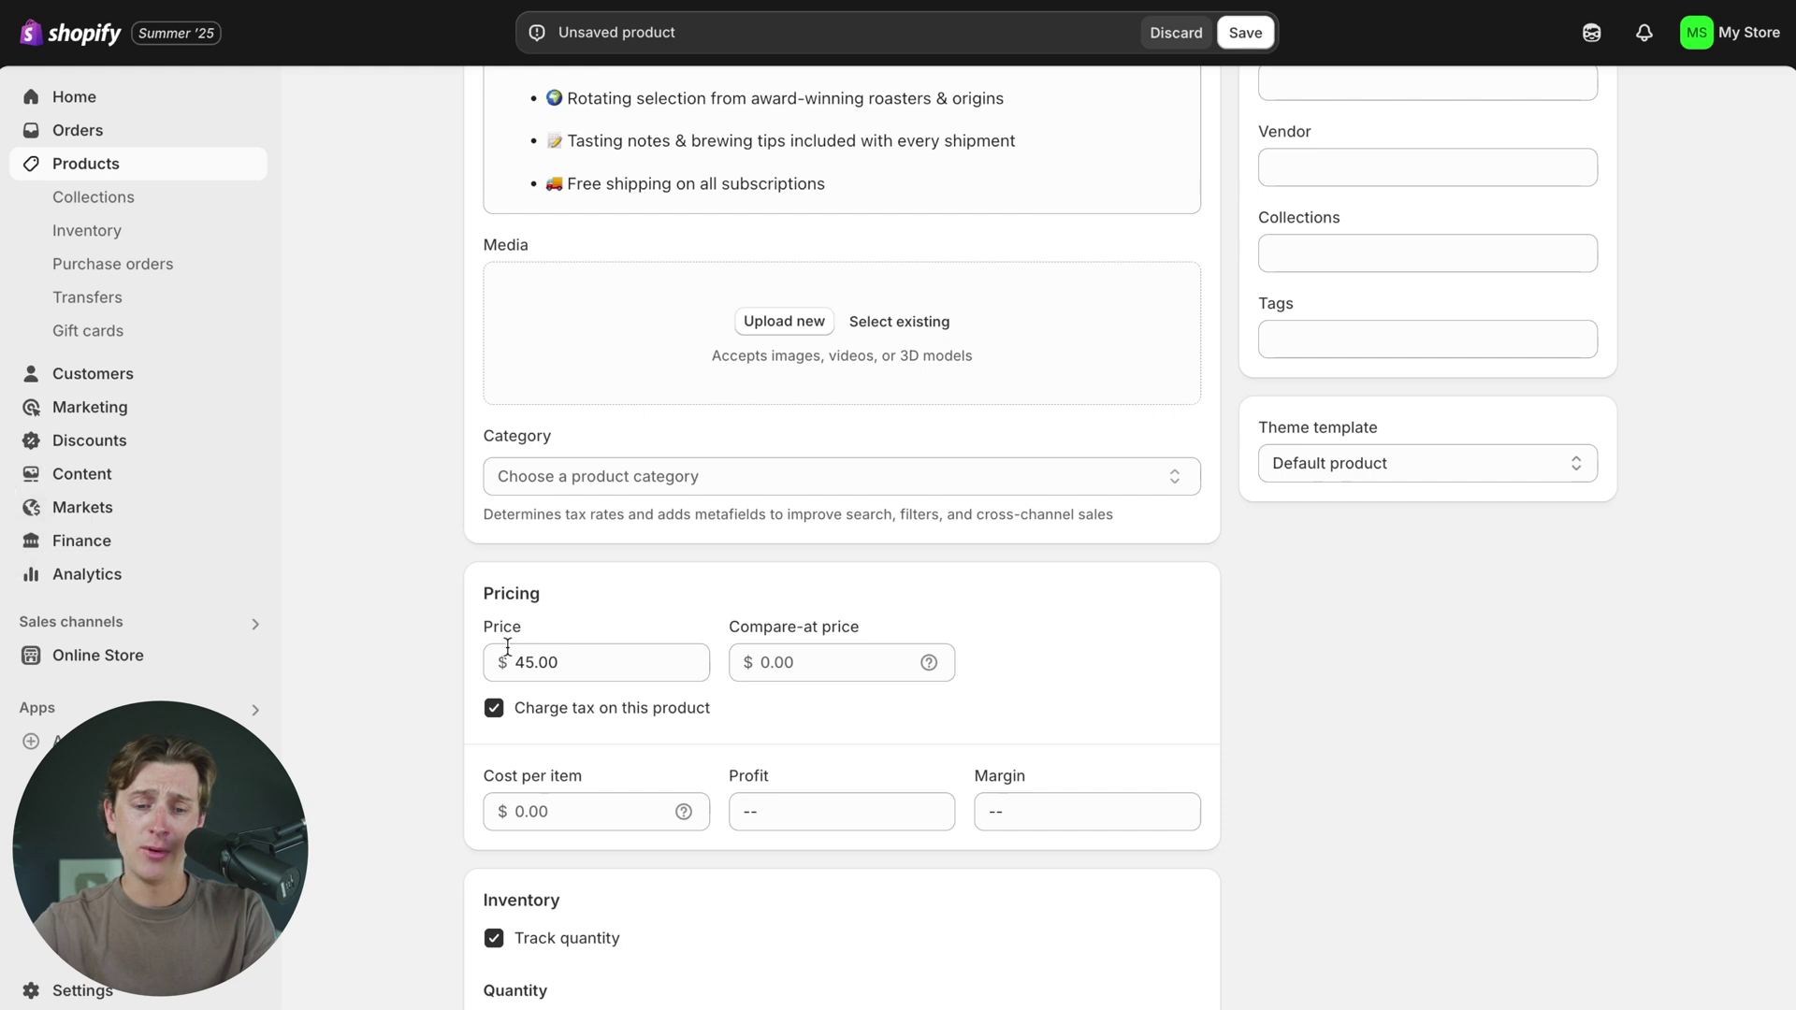
{"action": "scroll", "coordinate": [637, 457], "scroll_direction": "down", "scroll_amount": 2}
{"action": "scroll", "coordinate": [1349, 571], "scroll_direction": "down", "scroll_amount": 8}
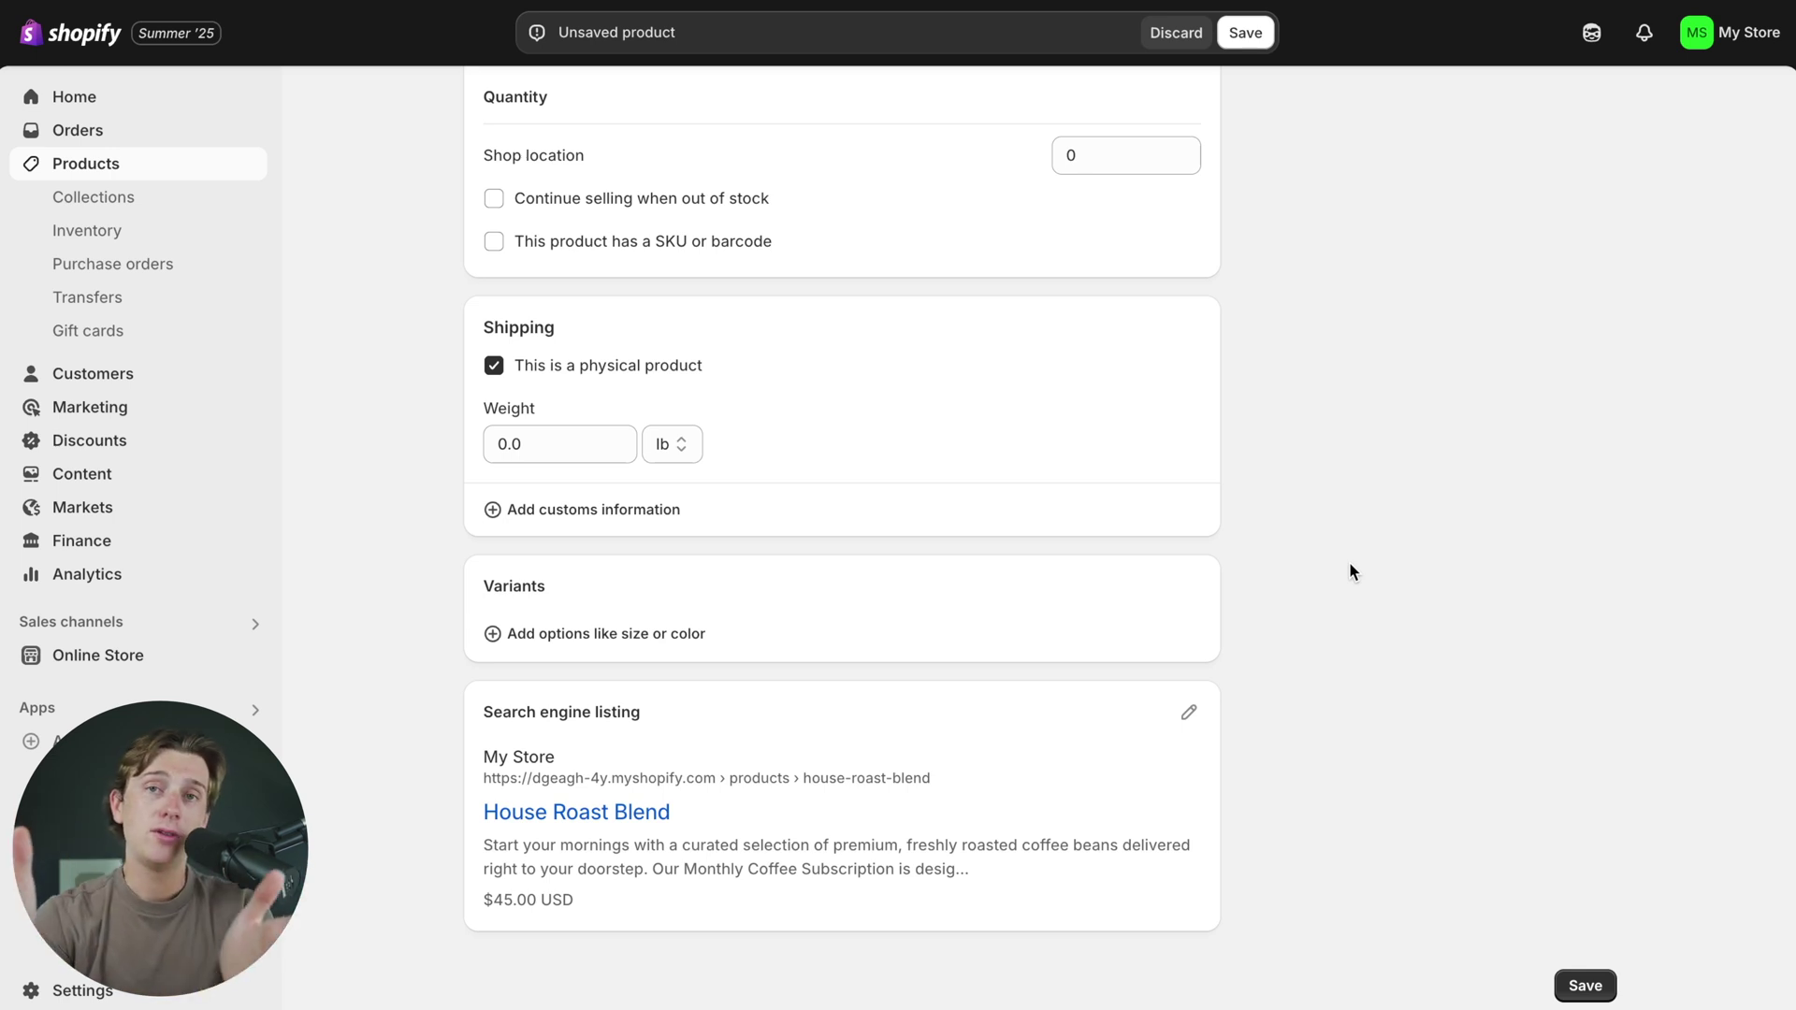
{"action": "scroll", "coordinate": [1349, 565], "scroll_direction": "up", "scroll_amount": 5}
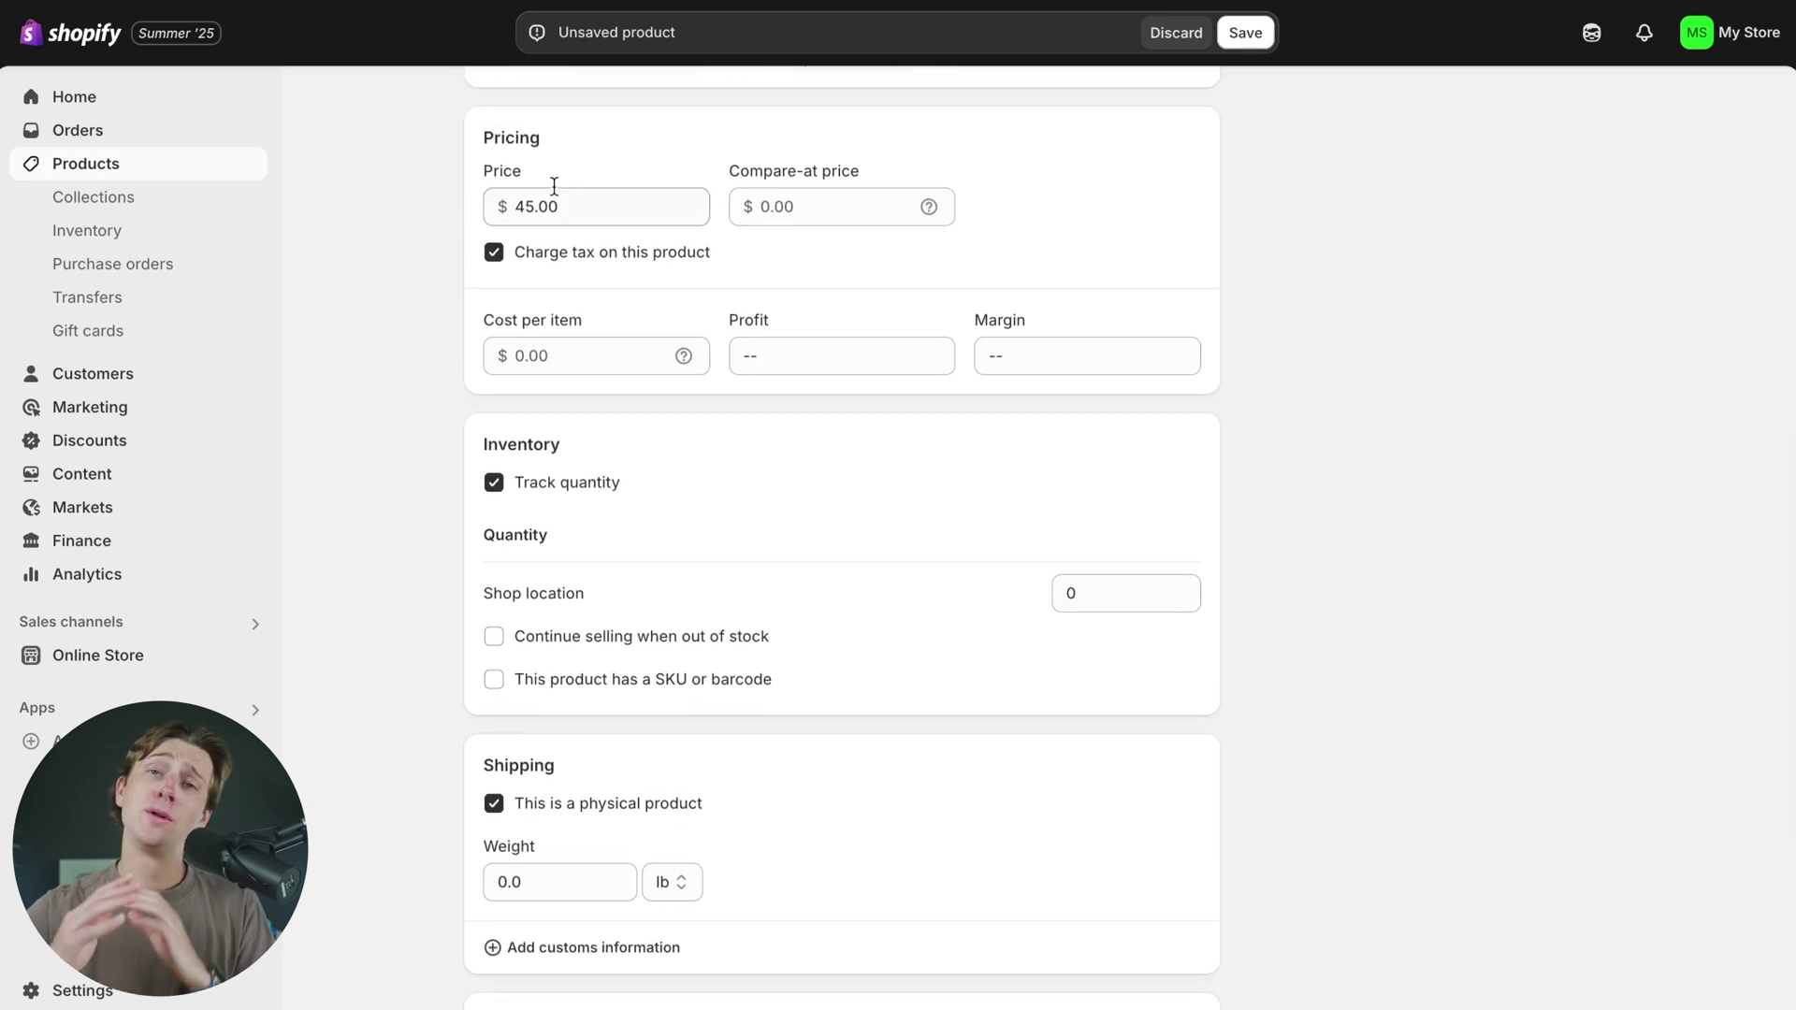
{"action": "double_click", "coordinate": [546, 205]}
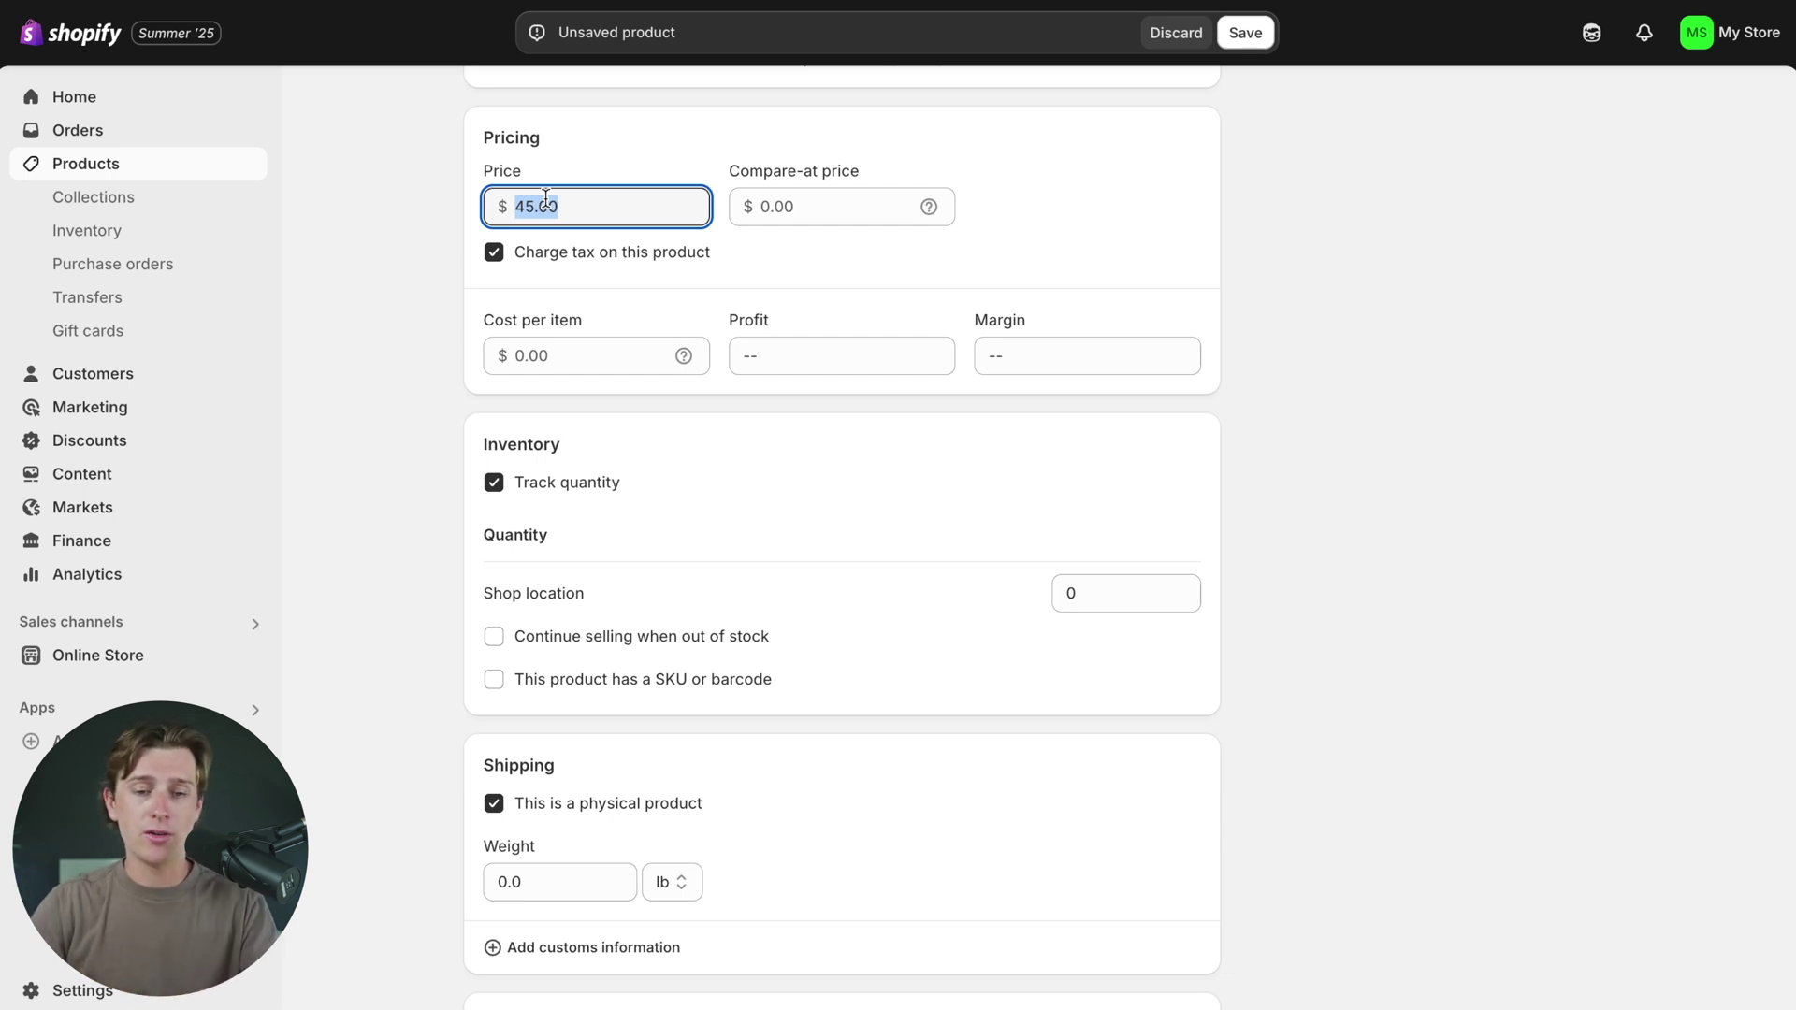
{"action": "scroll", "coordinate": [546, 199], "scroll_direction": "up", "scroll_amount": 9}
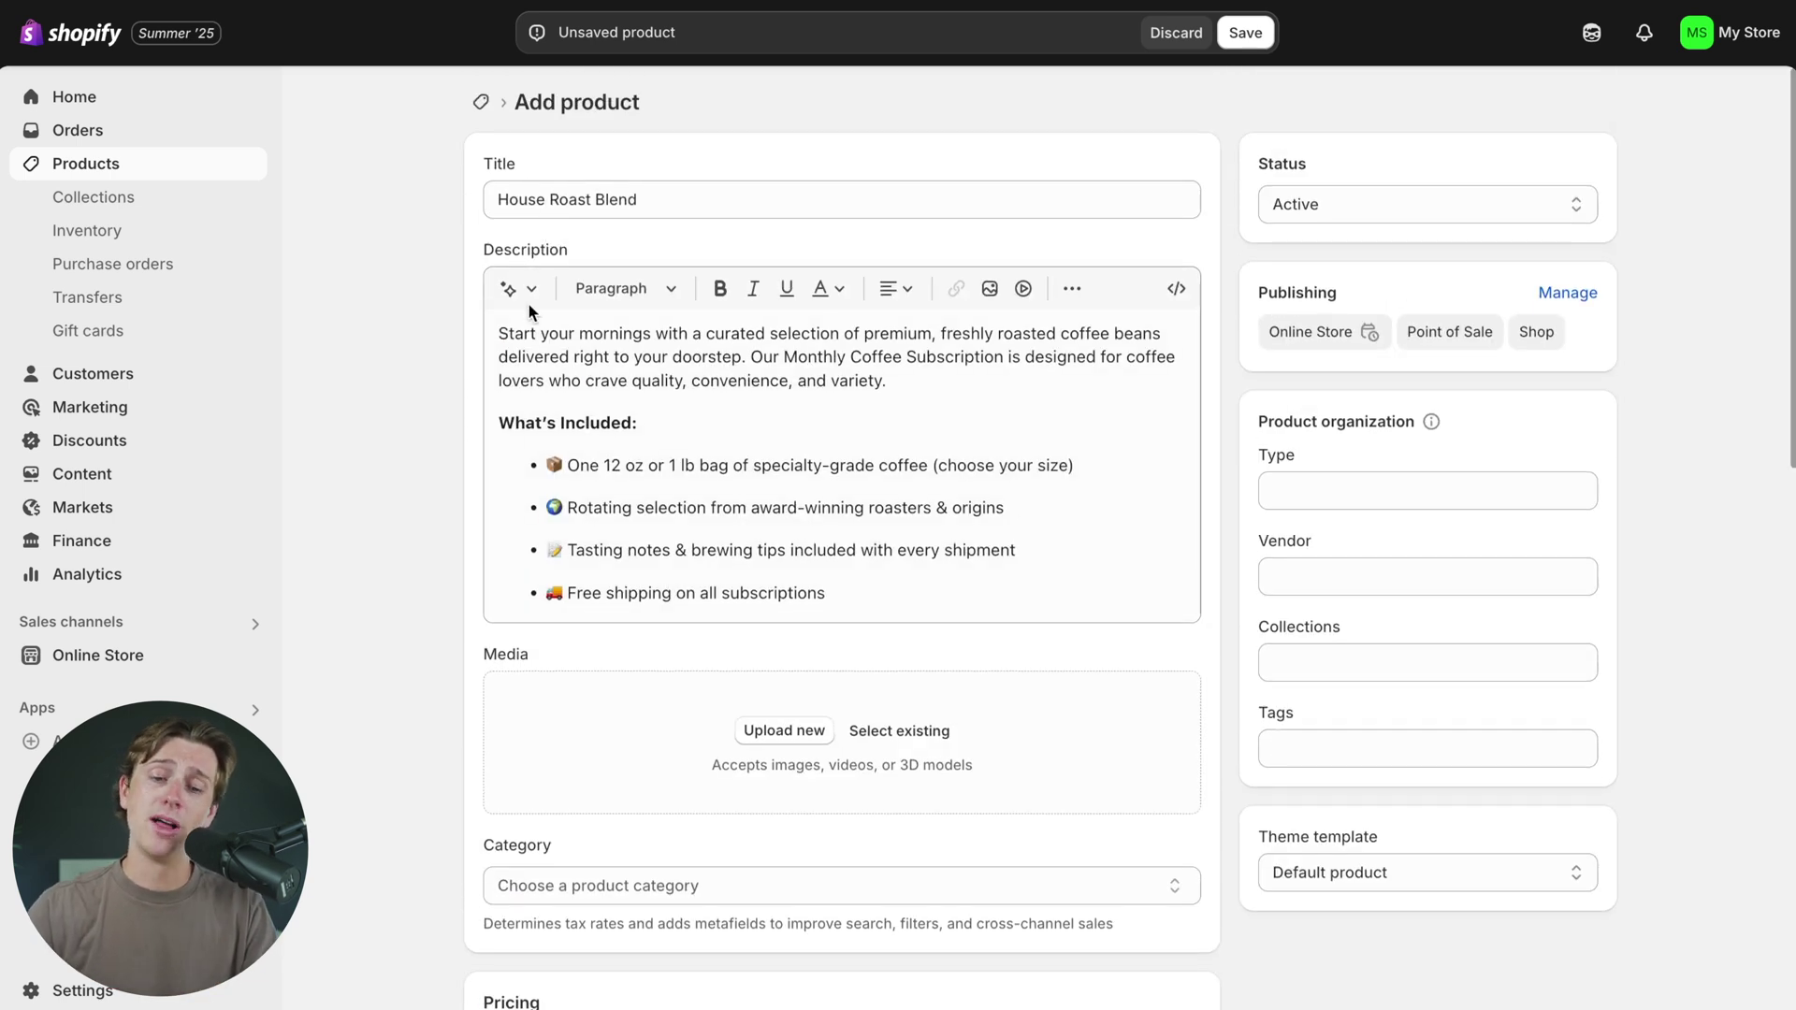
{"action": "scroll", "coordinate": [531, 300], "scroll_direction": "down", "scroll_amount": 6}
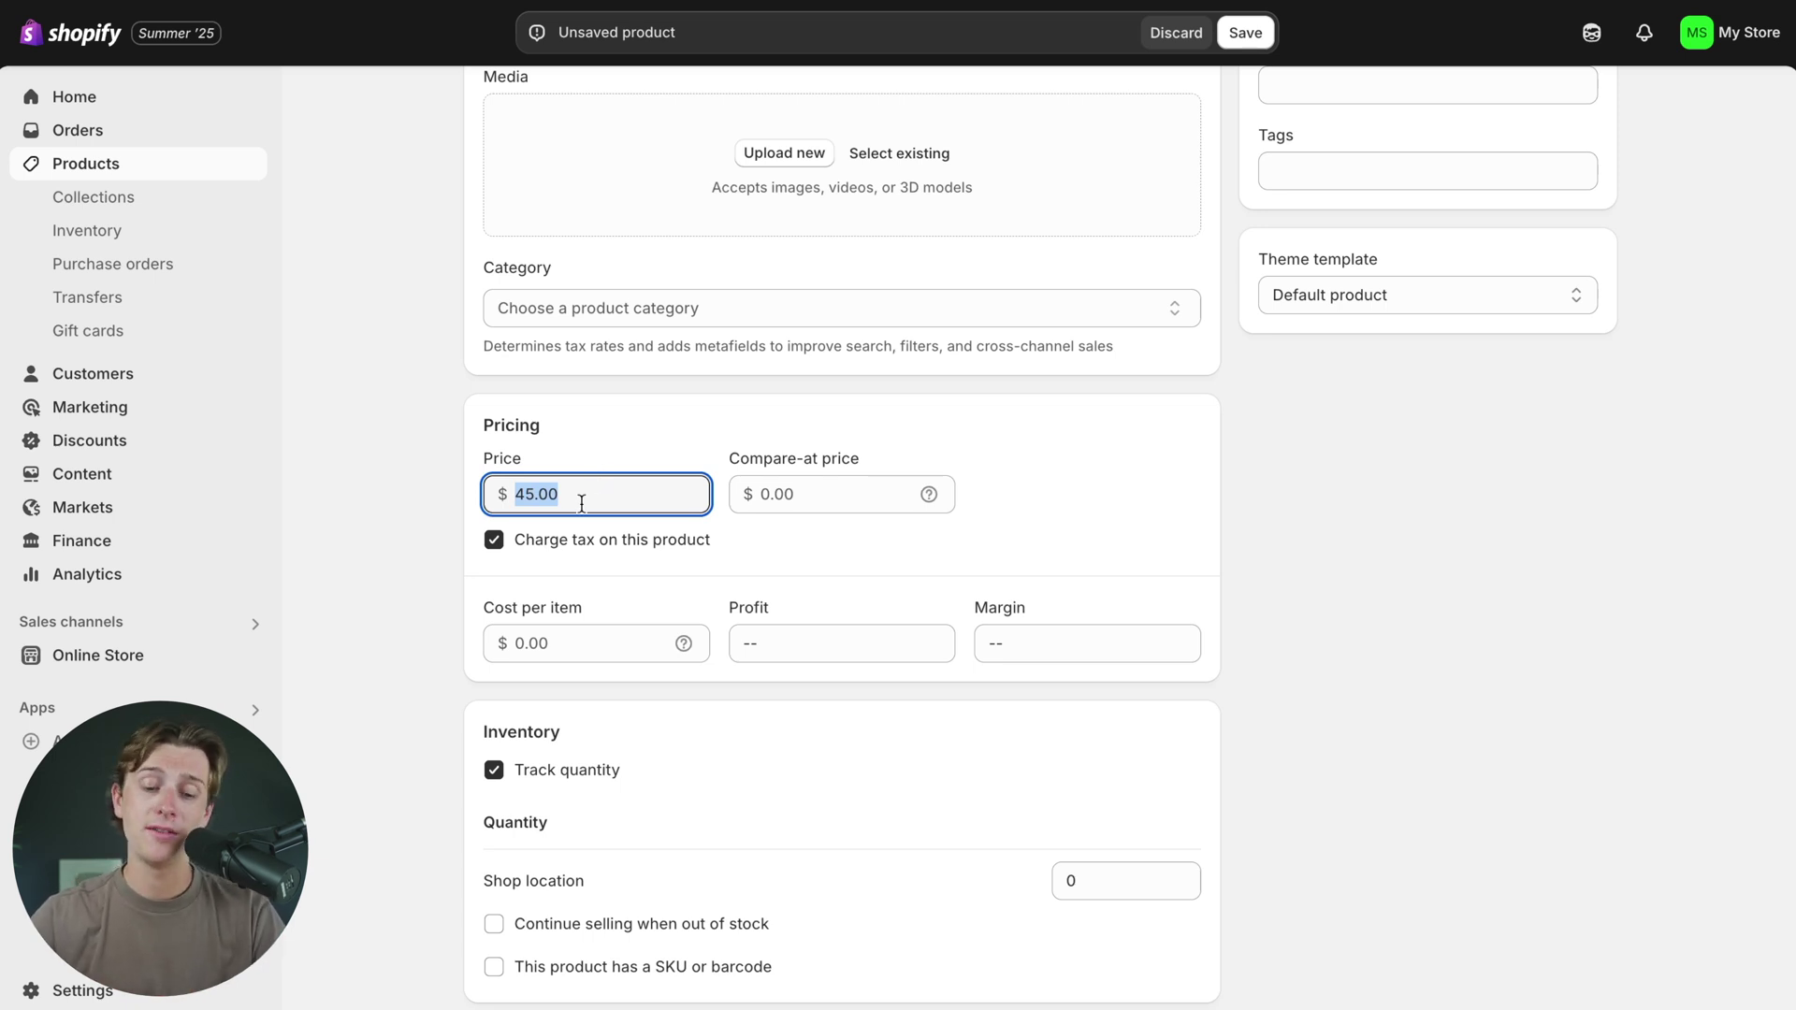
- Replace the $45.00 price with 297 so House Roast Blend costs $297.00
{"action": "key", "text": "BackSpace"}
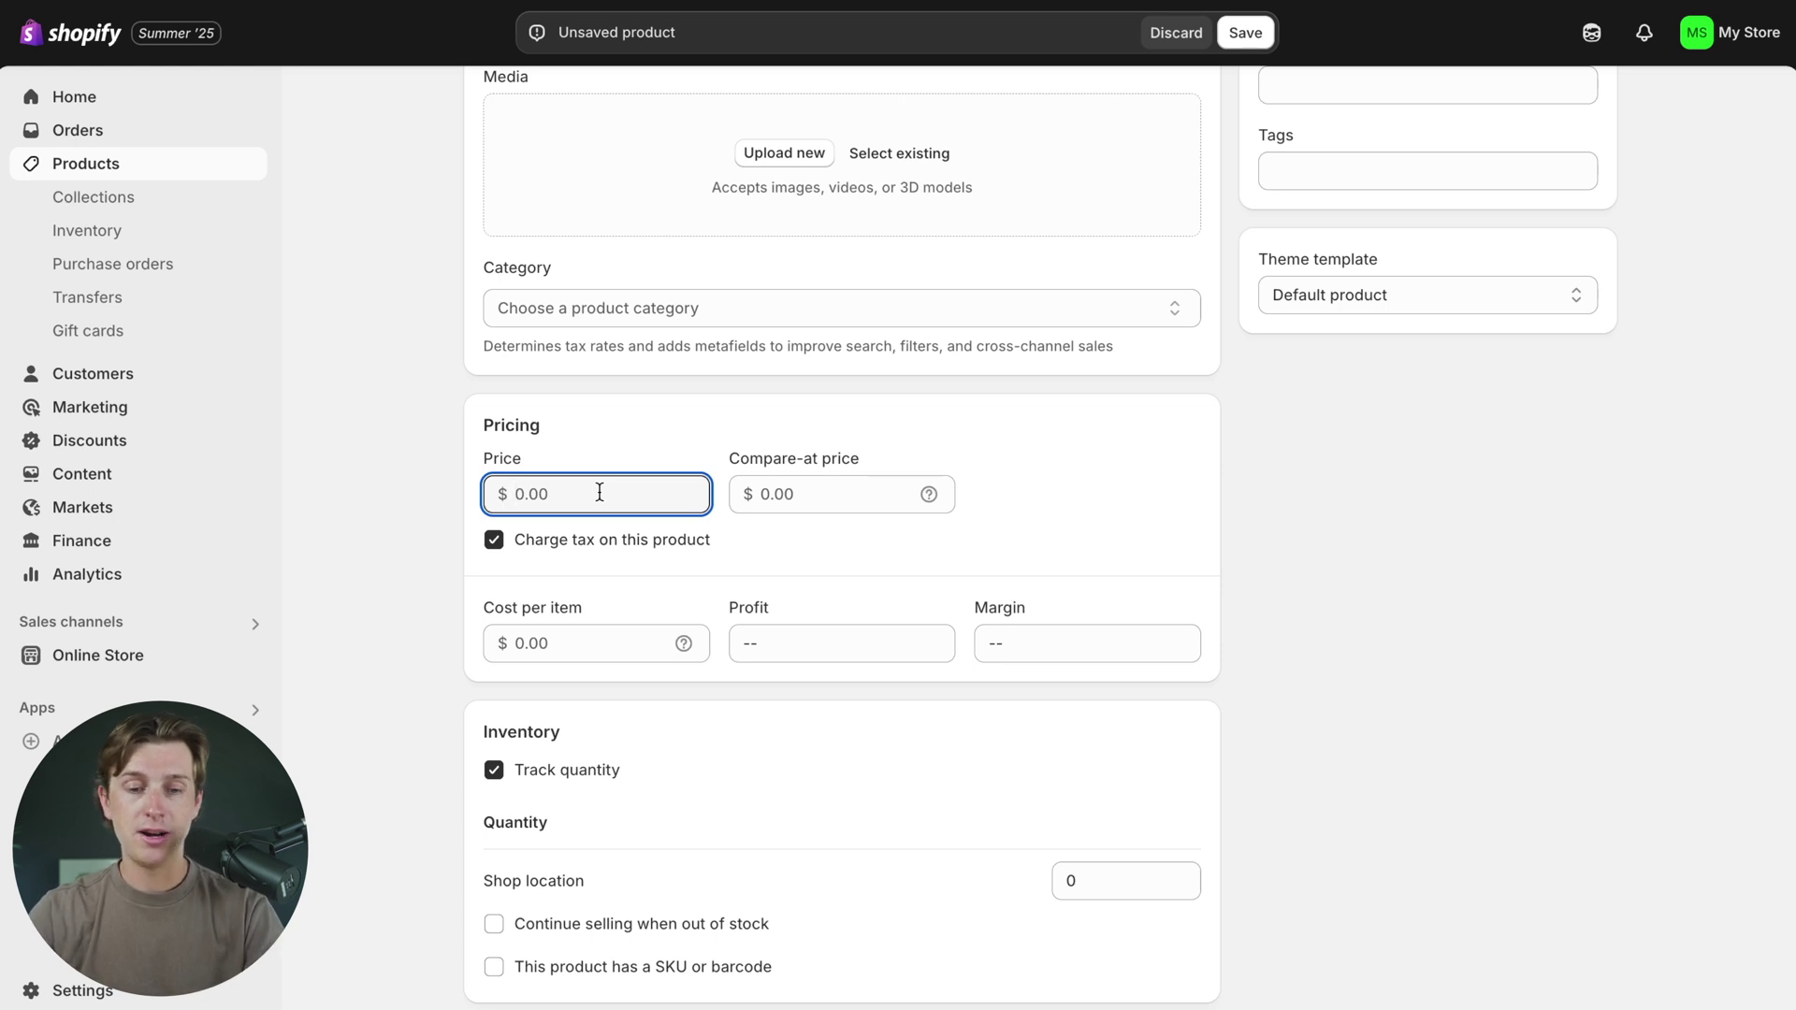
{"action": "type", "text": "297"}
{"action": "left_click", "coordinate": [372, 376]}
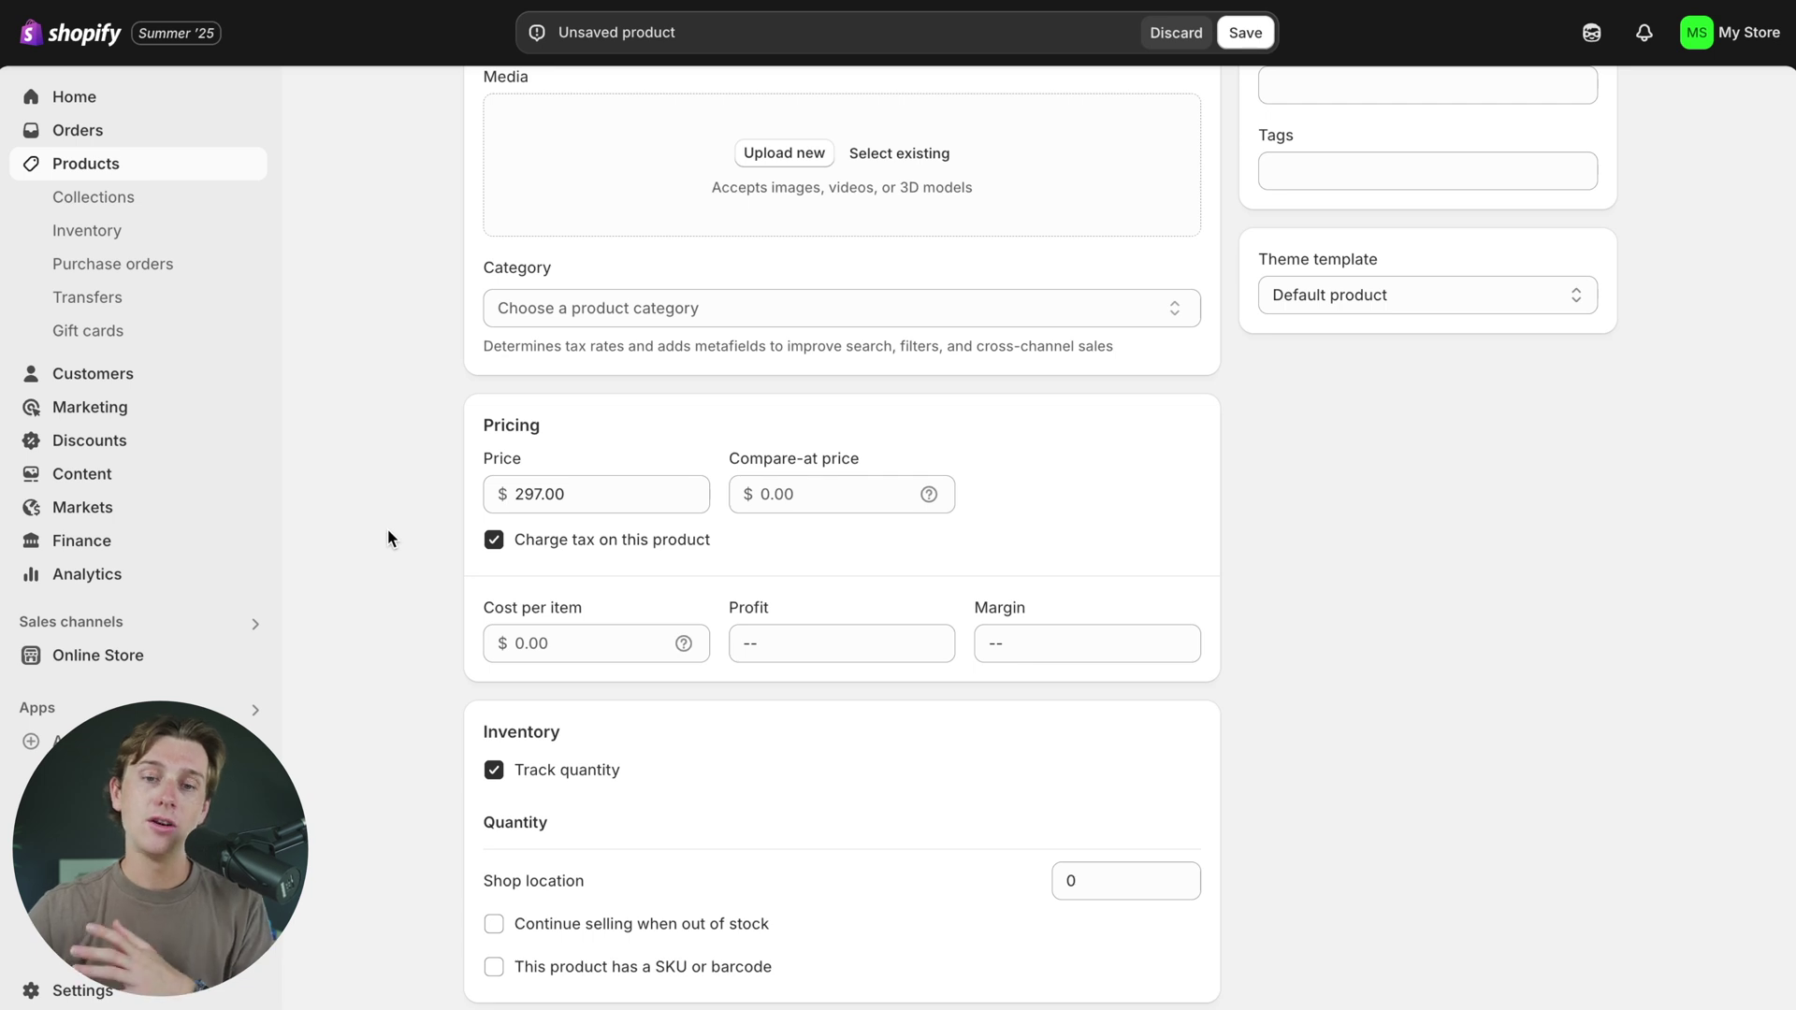
{"action": "scroll", "coordinate": [387, 530], "scroll_direction": "down", "scroll_amount": 1}
{"action": "scroll", "coordinate": [387, 530], "scroll_direction": "up", "scroll_amount": 1}
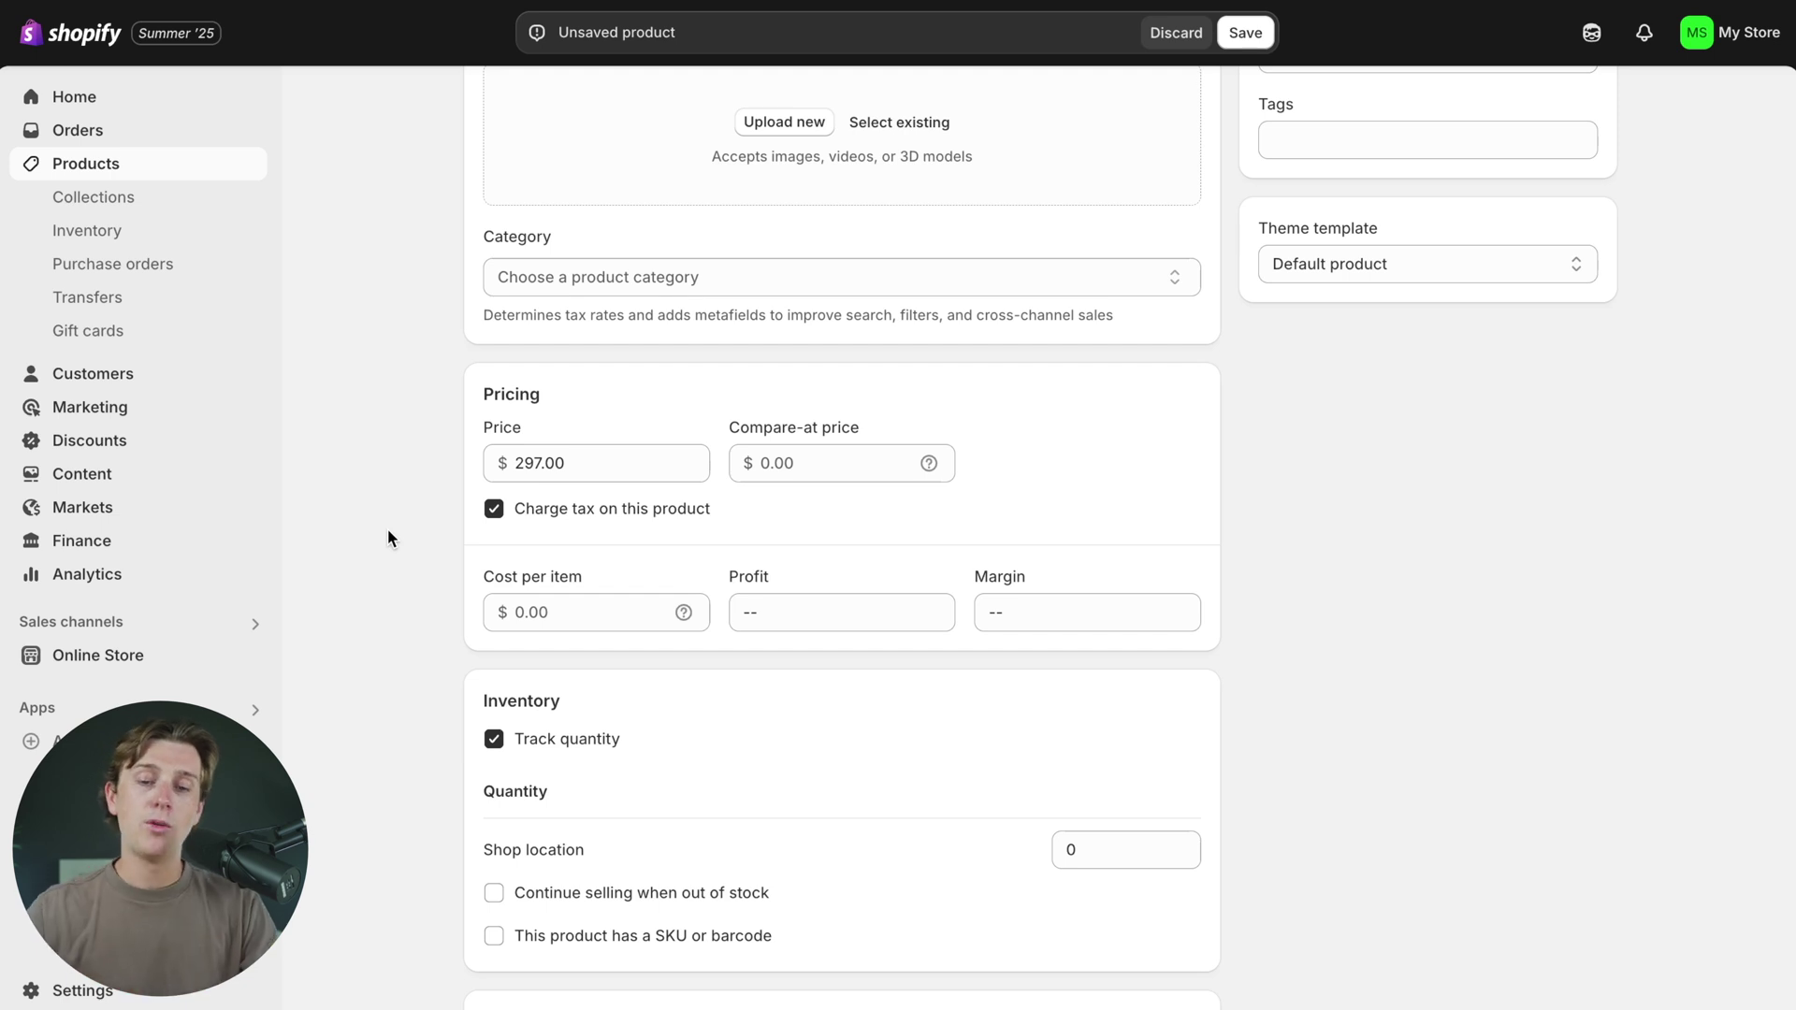
{"action": "scroll", "coordinate": [552, 496], "scroll_direction": "down", "scroll_amount": 1}
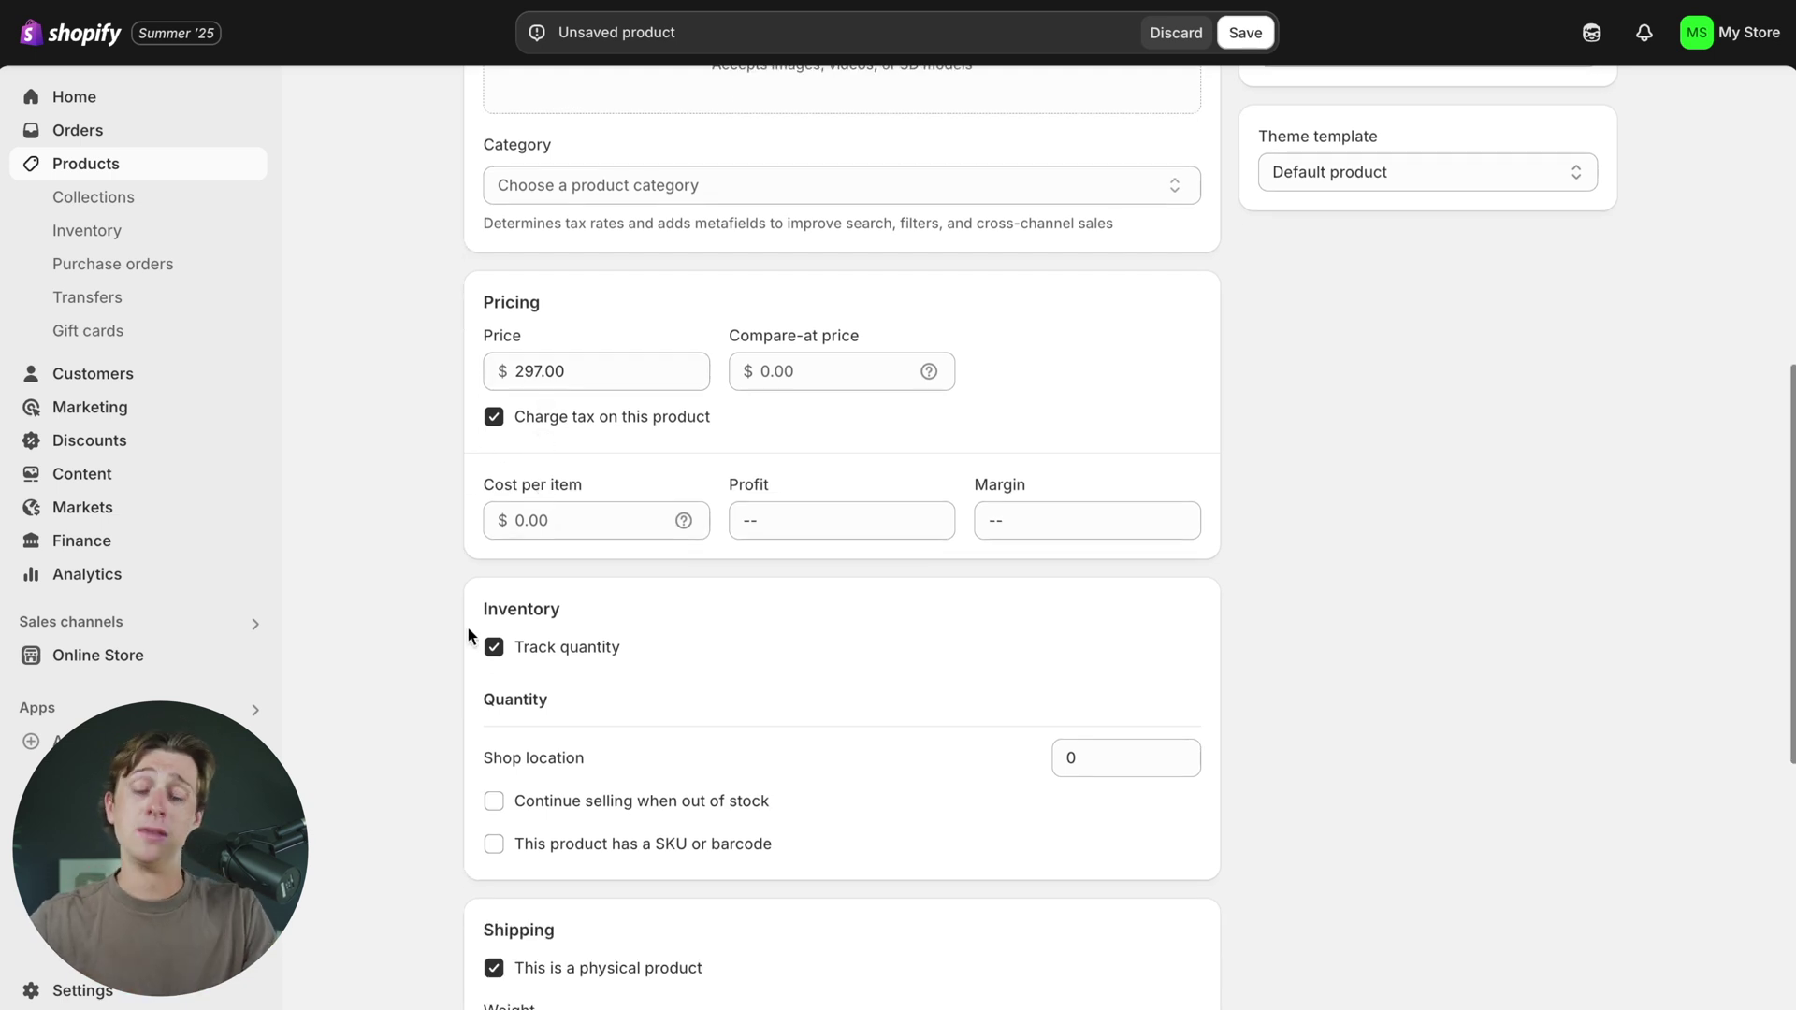
{"action": "scroll", "coordinate": [569, 517], "scroll_direction": "down", "scroll_amount": 4}
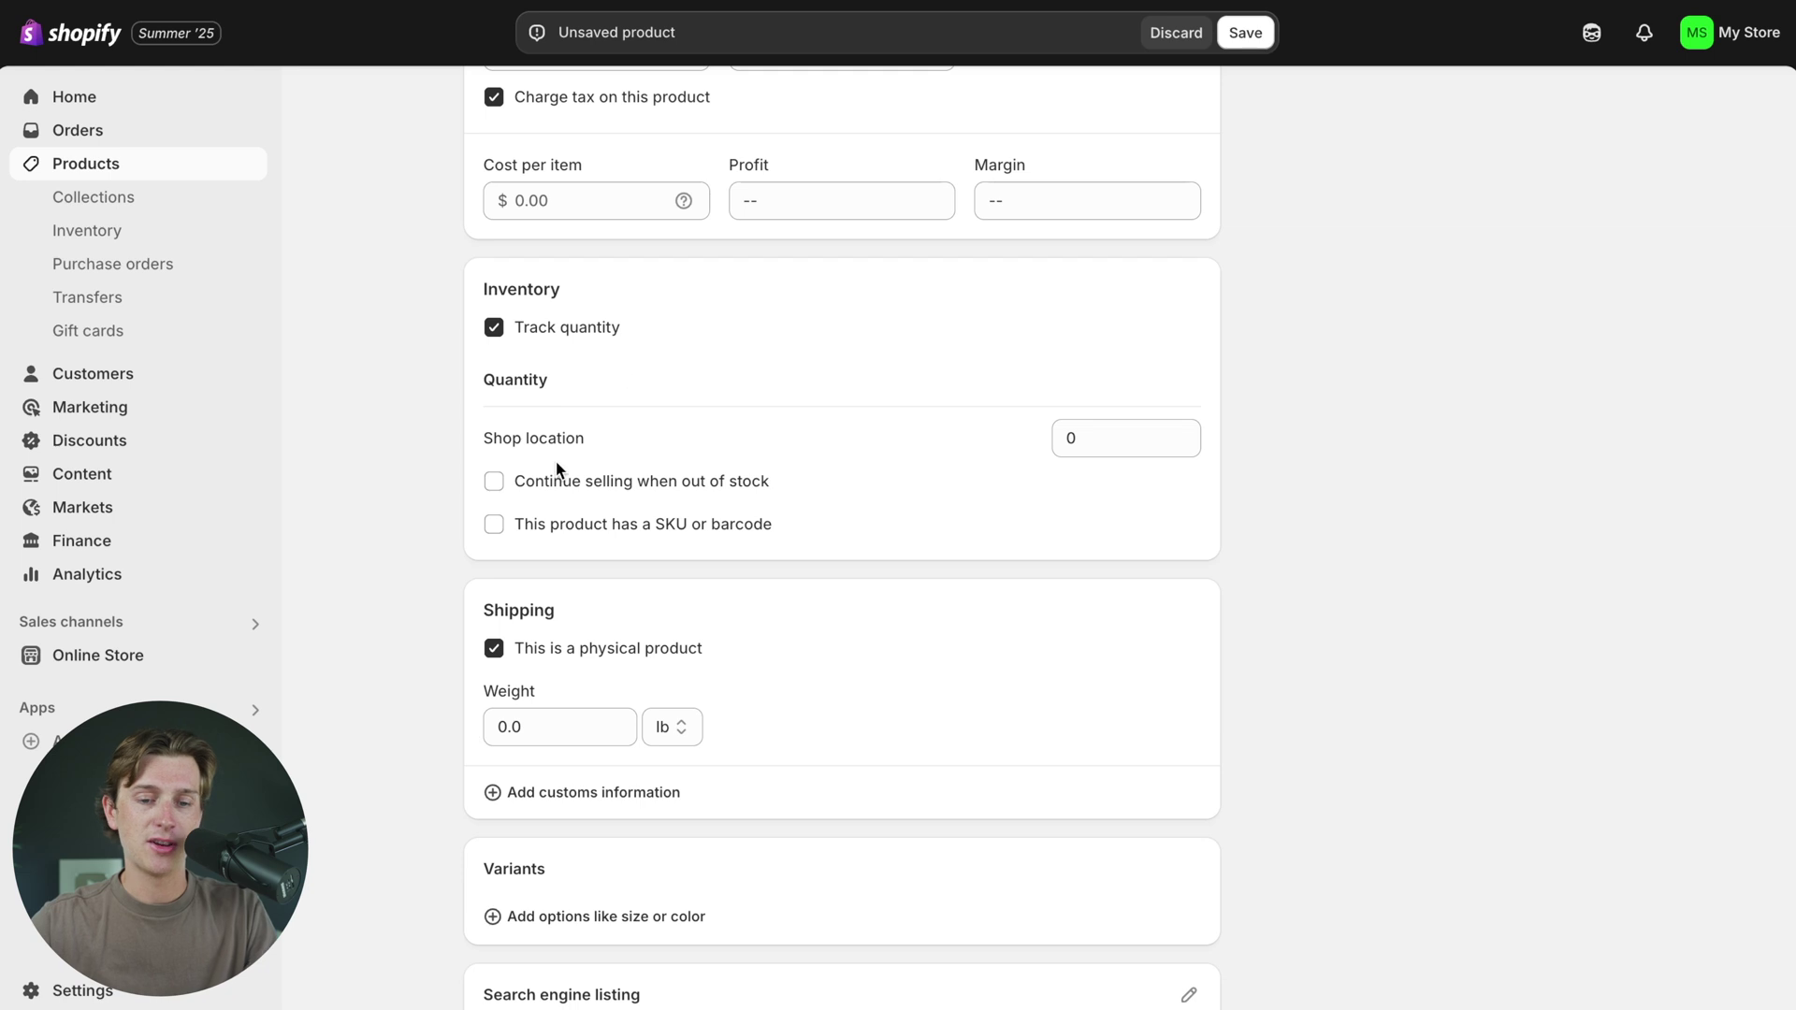
{"action": "scroll", "coordinate": [545, 542], "scroll_direction": "down", "scroll_amount": 2}
{"action": "scroll", "coordinate": [543, 538], "scroll_direction": "down", "scroll_amount": 1}
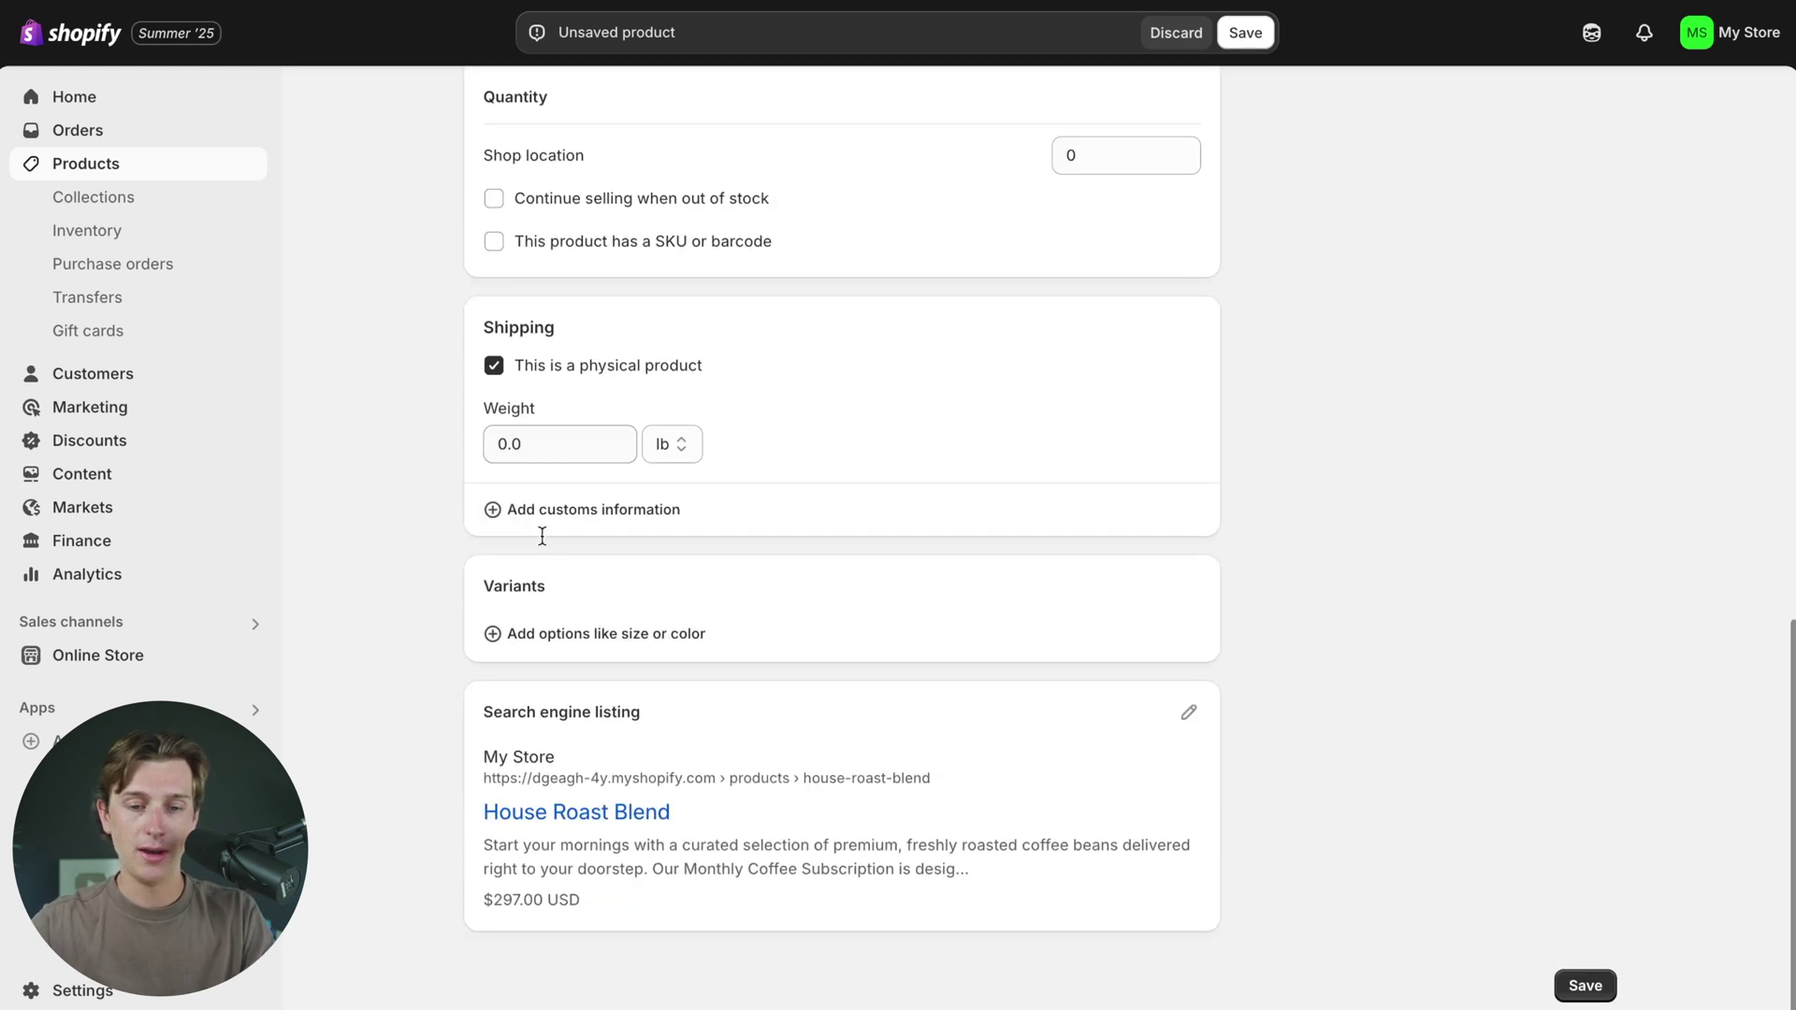
{"action": "scroll", "coordinate": [580, 391], "scroll_direction": "up", "scroll_amount": 1}
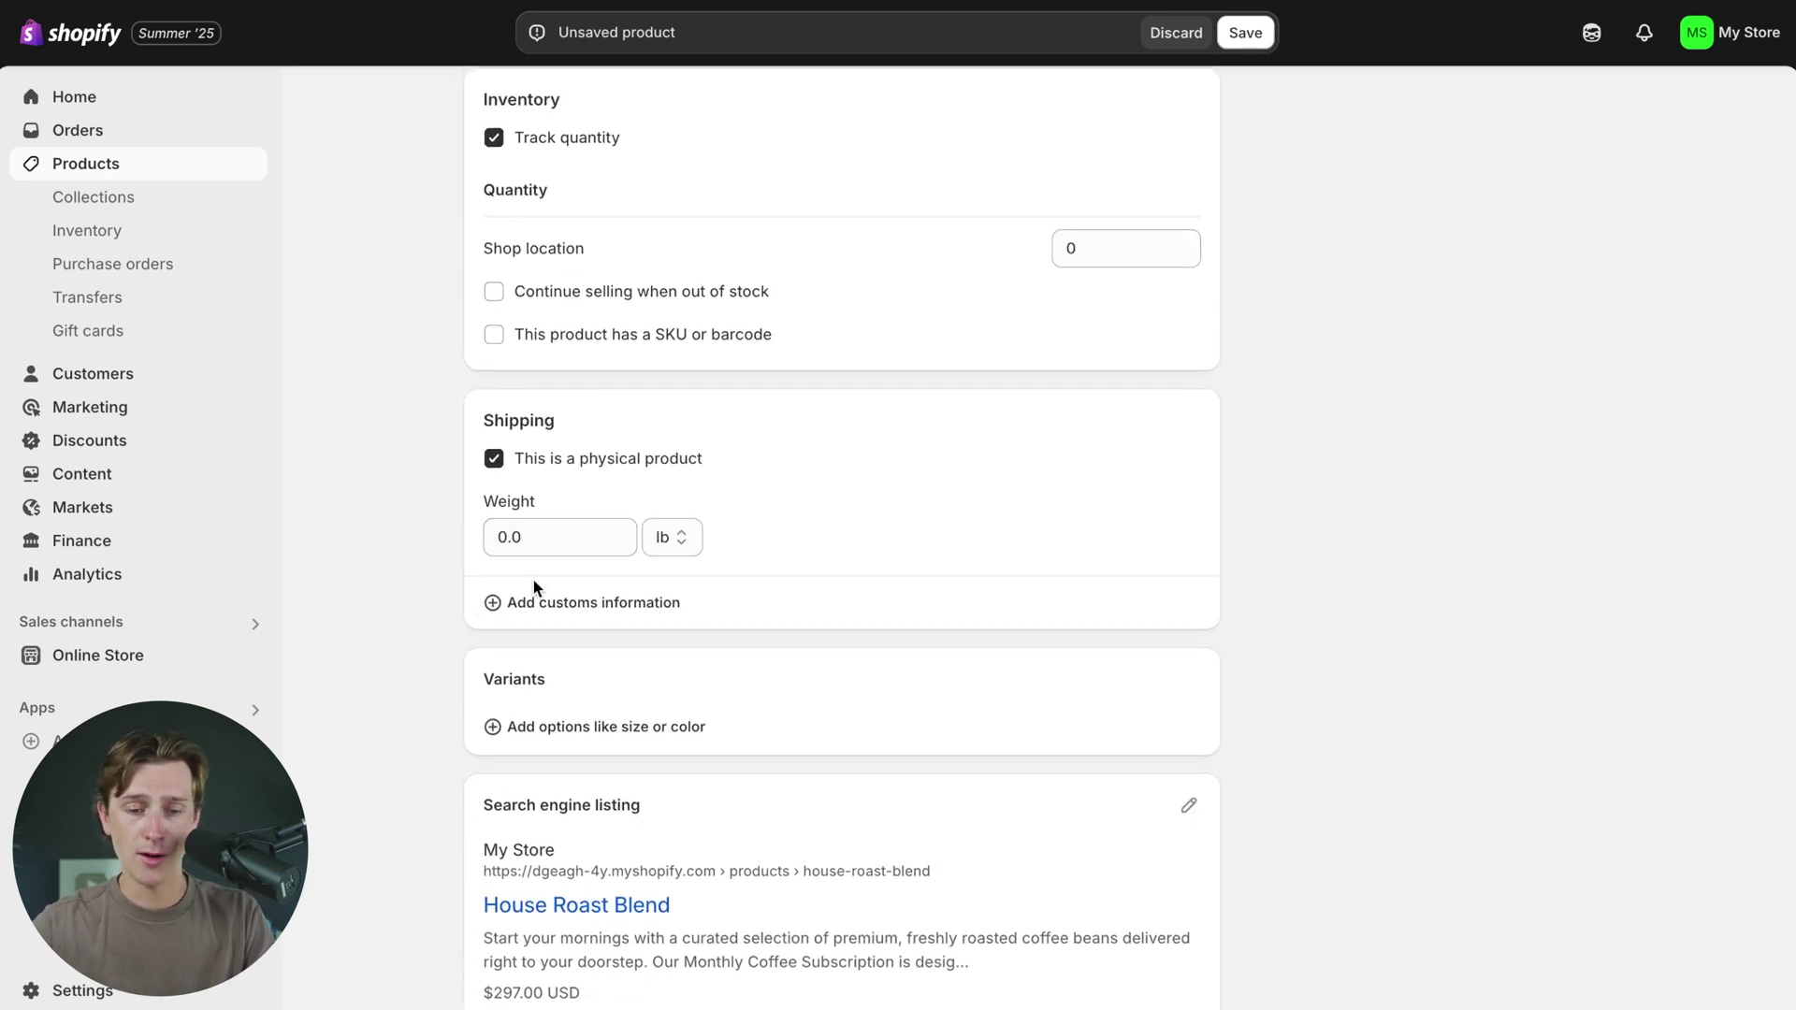
{"action": "scroll", "coordinate": [533, 584], "scroll_direction": "down", "scroll_amount": 1}
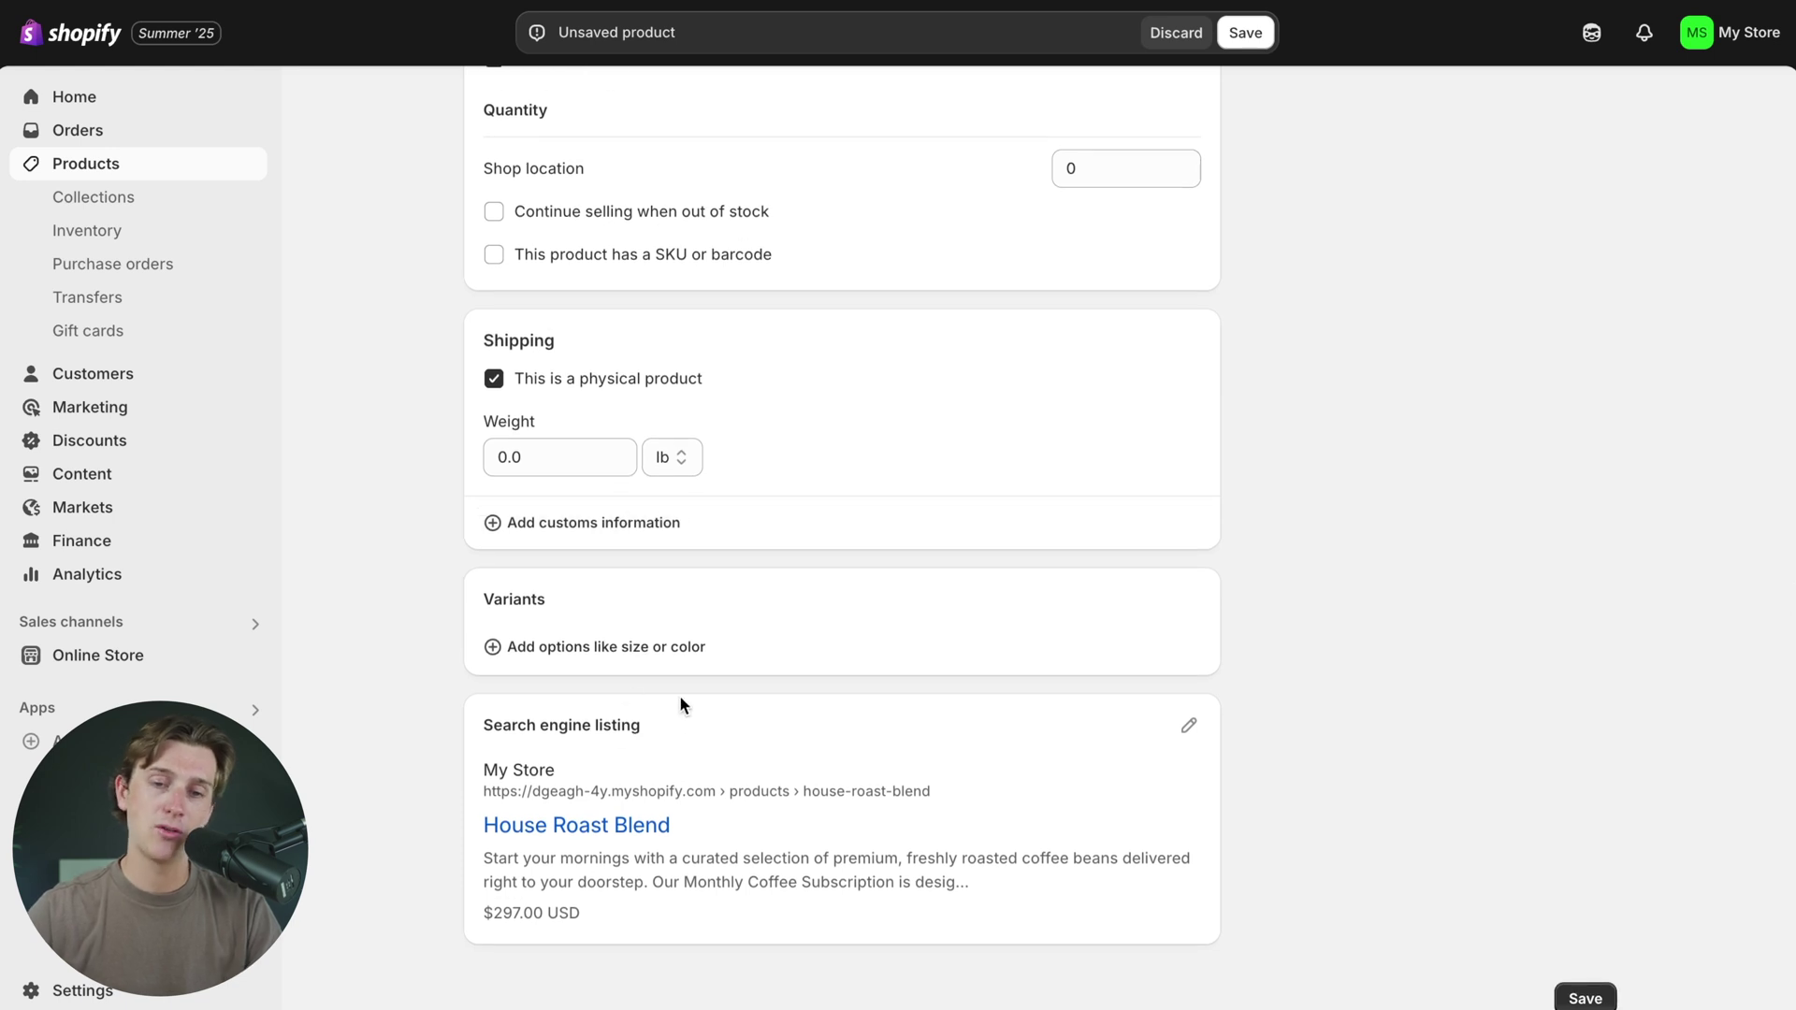
{"action": "scroll", "coordinate": [634, 754], "scroll_direction": "up", "scroll_amount": 10}
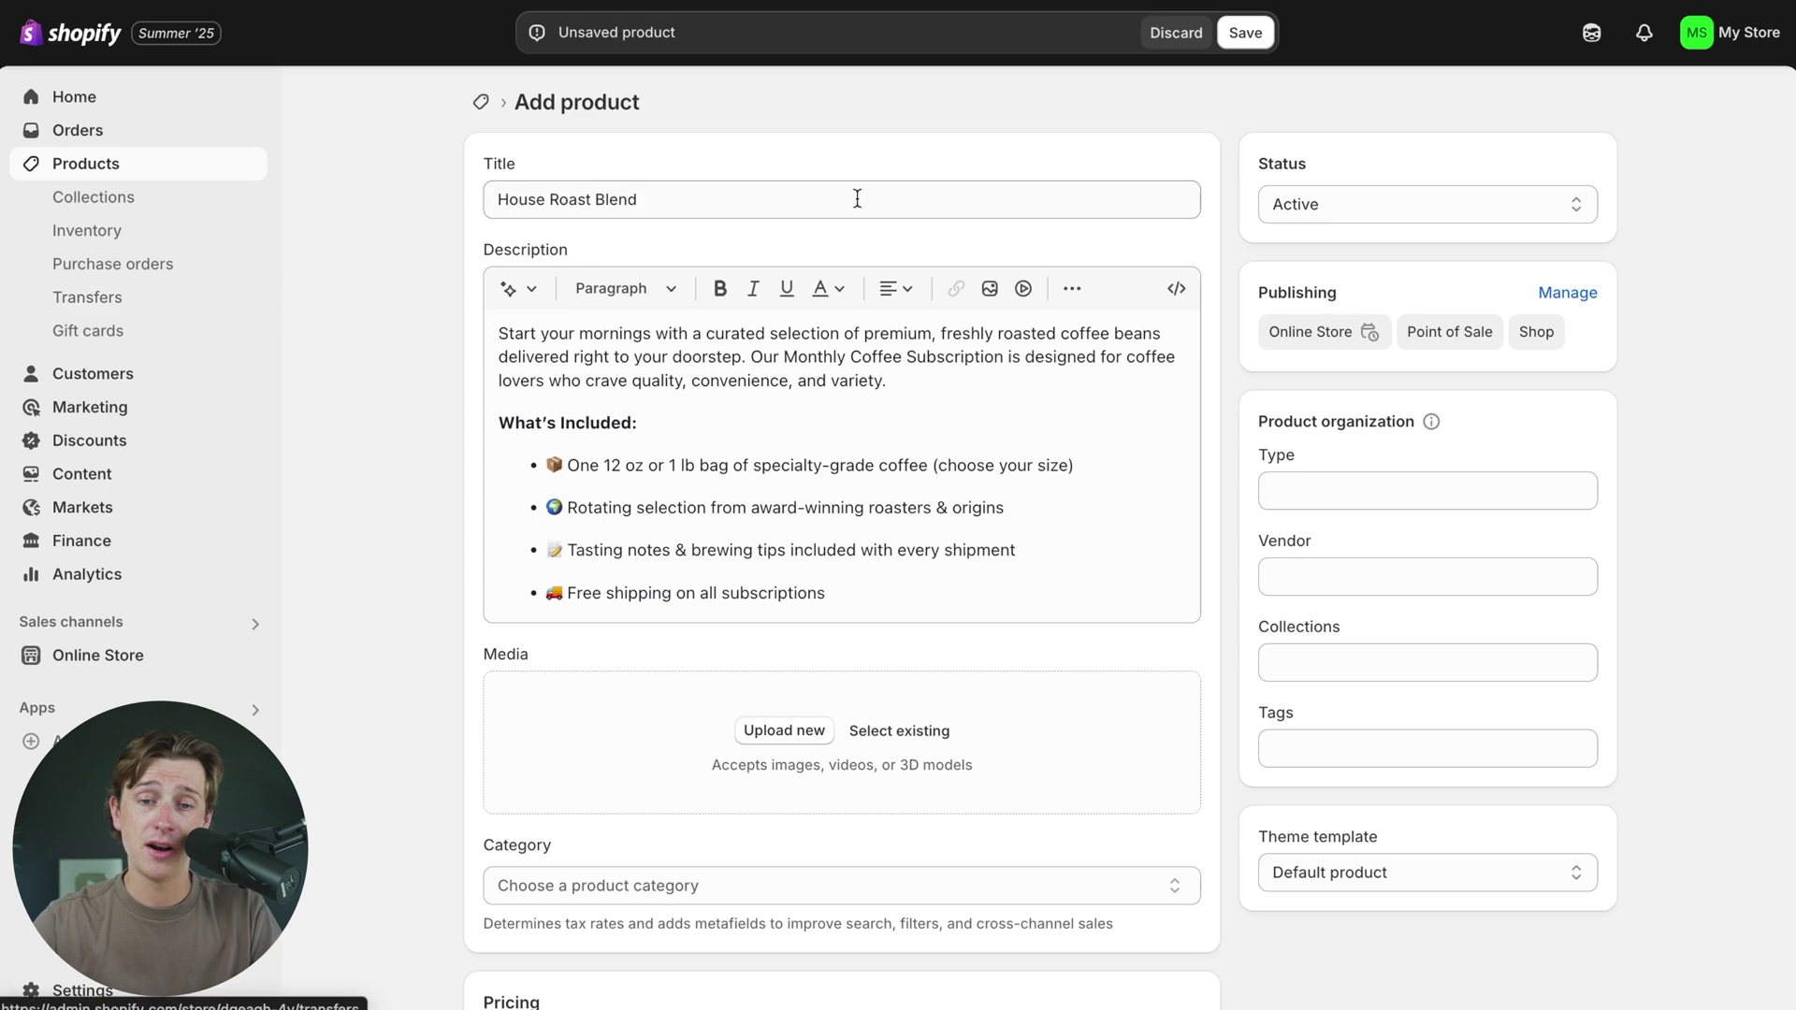
- Save House Roast Blend, return to store setup, and view the store's selected theme
{"action": "left_click", "coordinate": [1245, 35]}
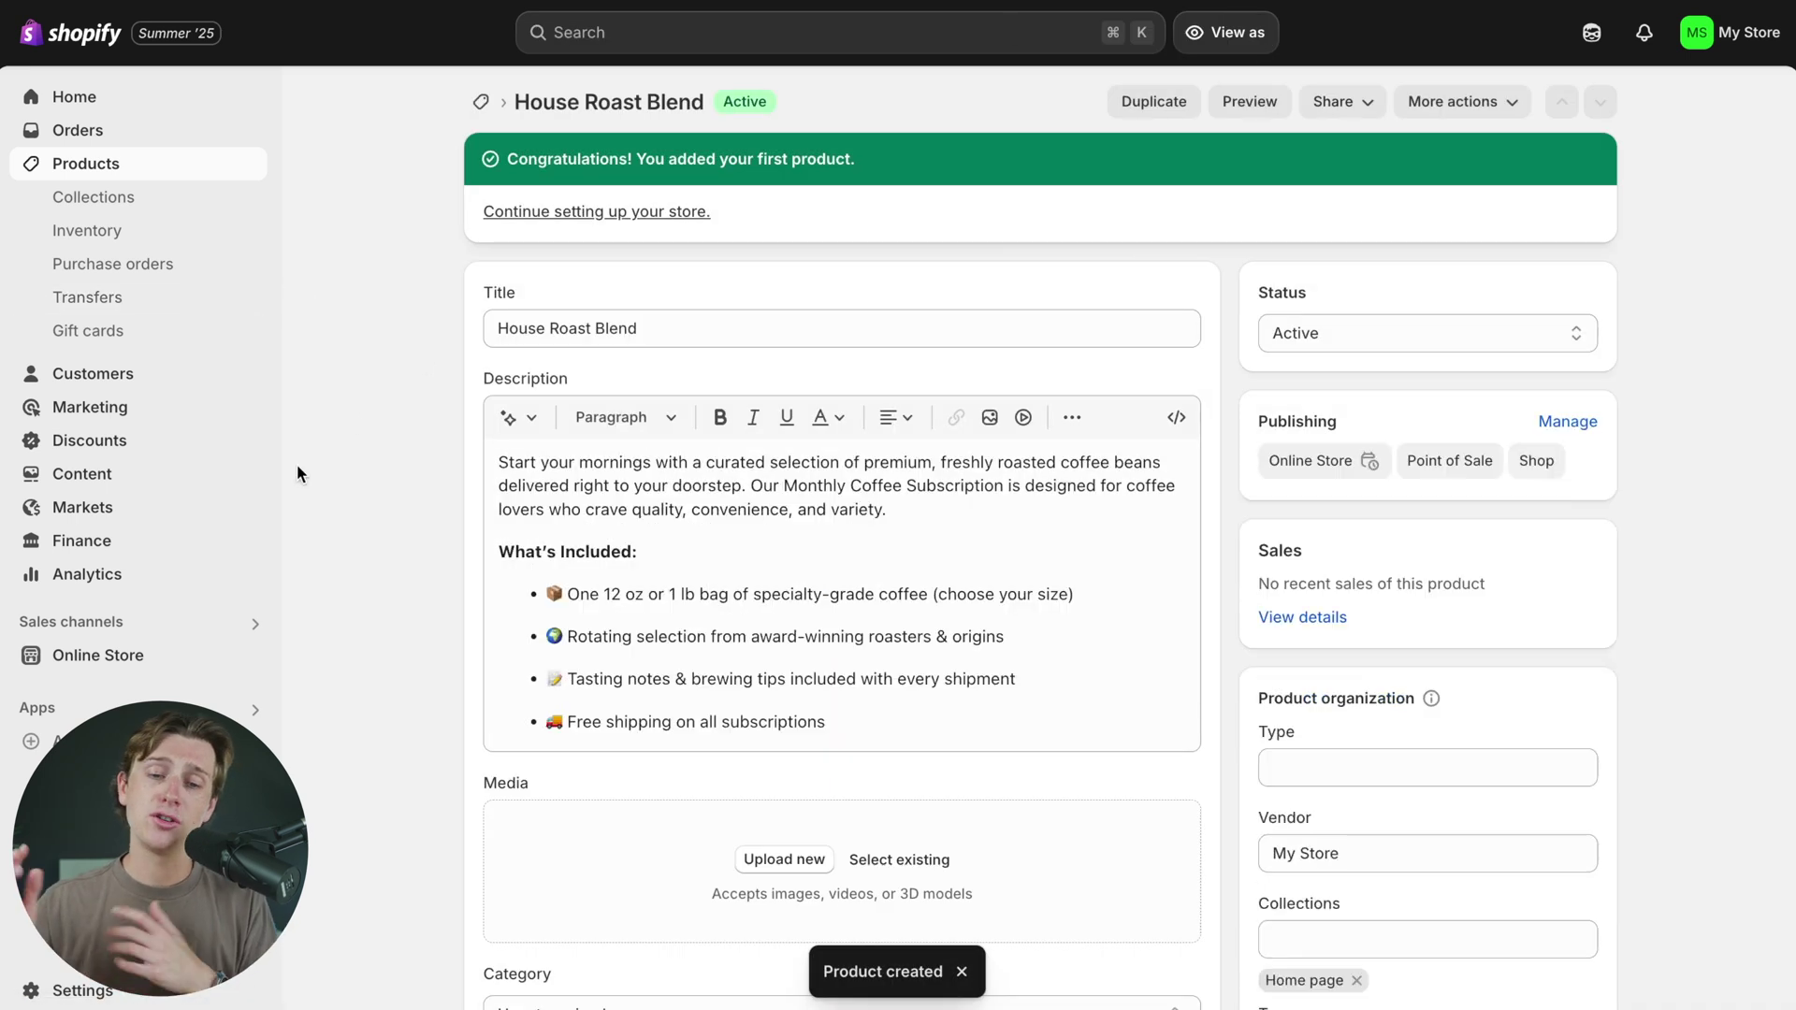
{"action": "left_click", "coordinate": [617, 215]}
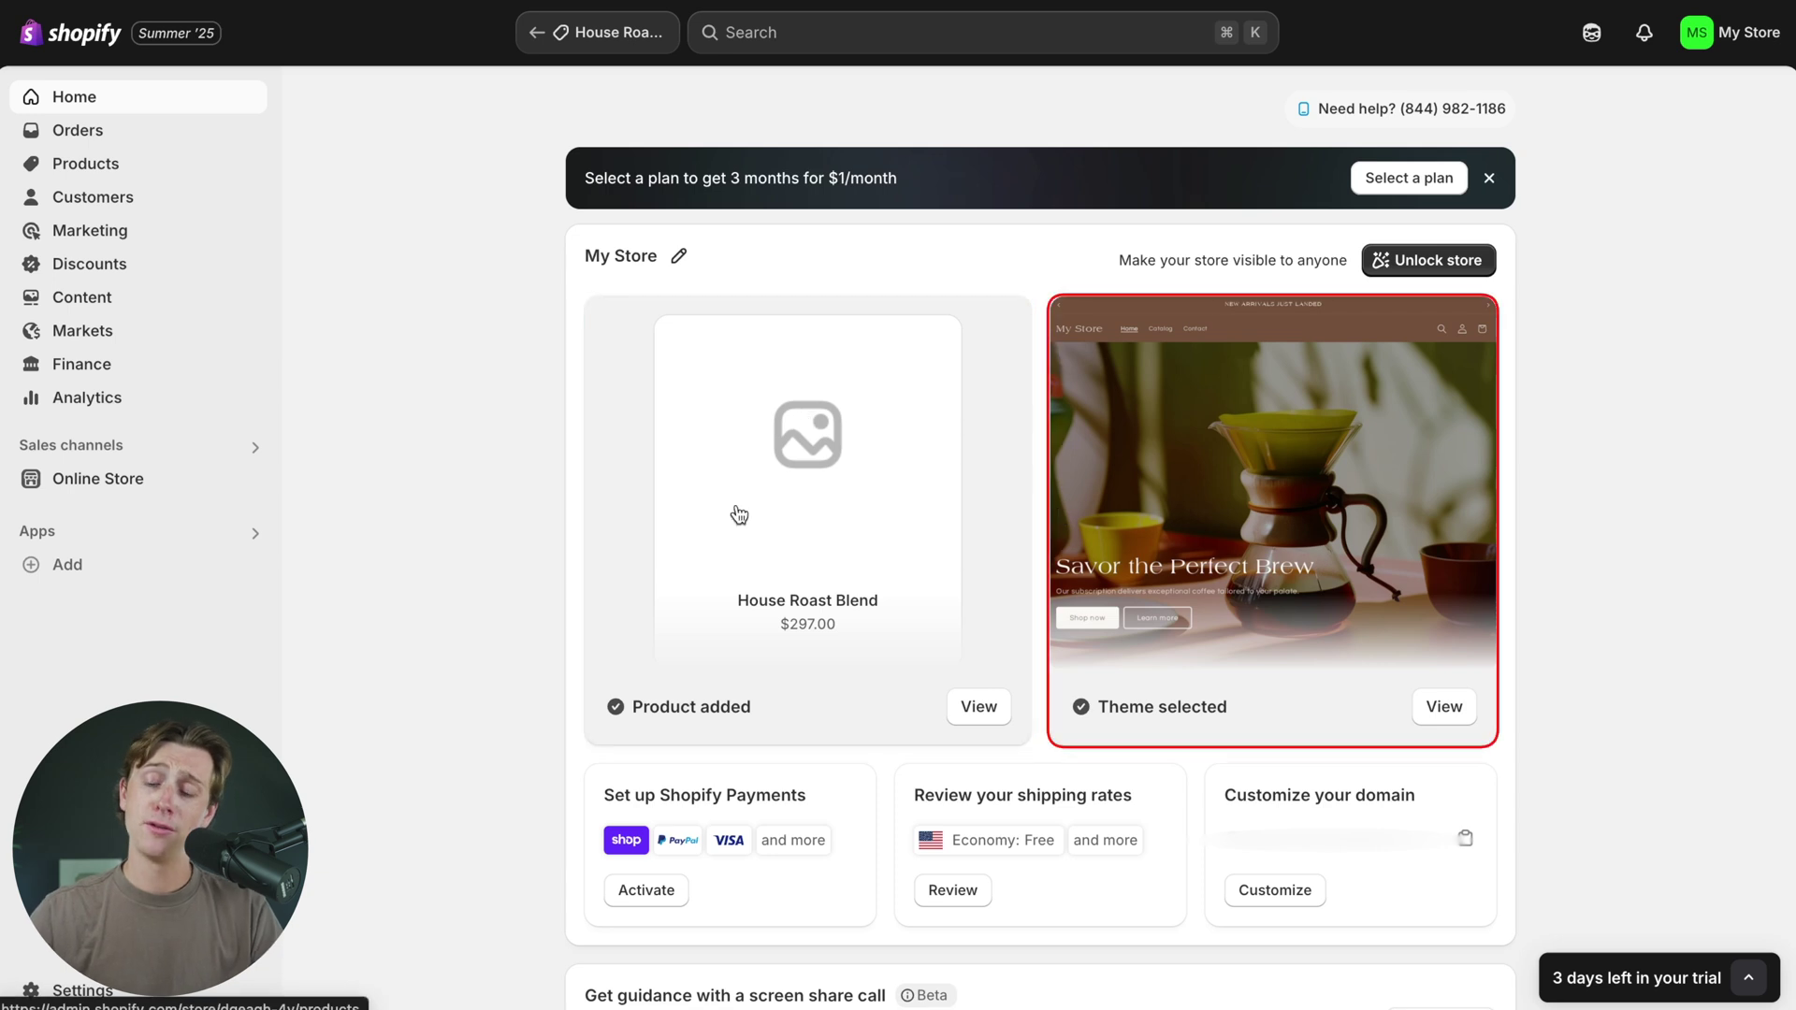
{"action": "left_click", "coordinate": [1442, 710]}
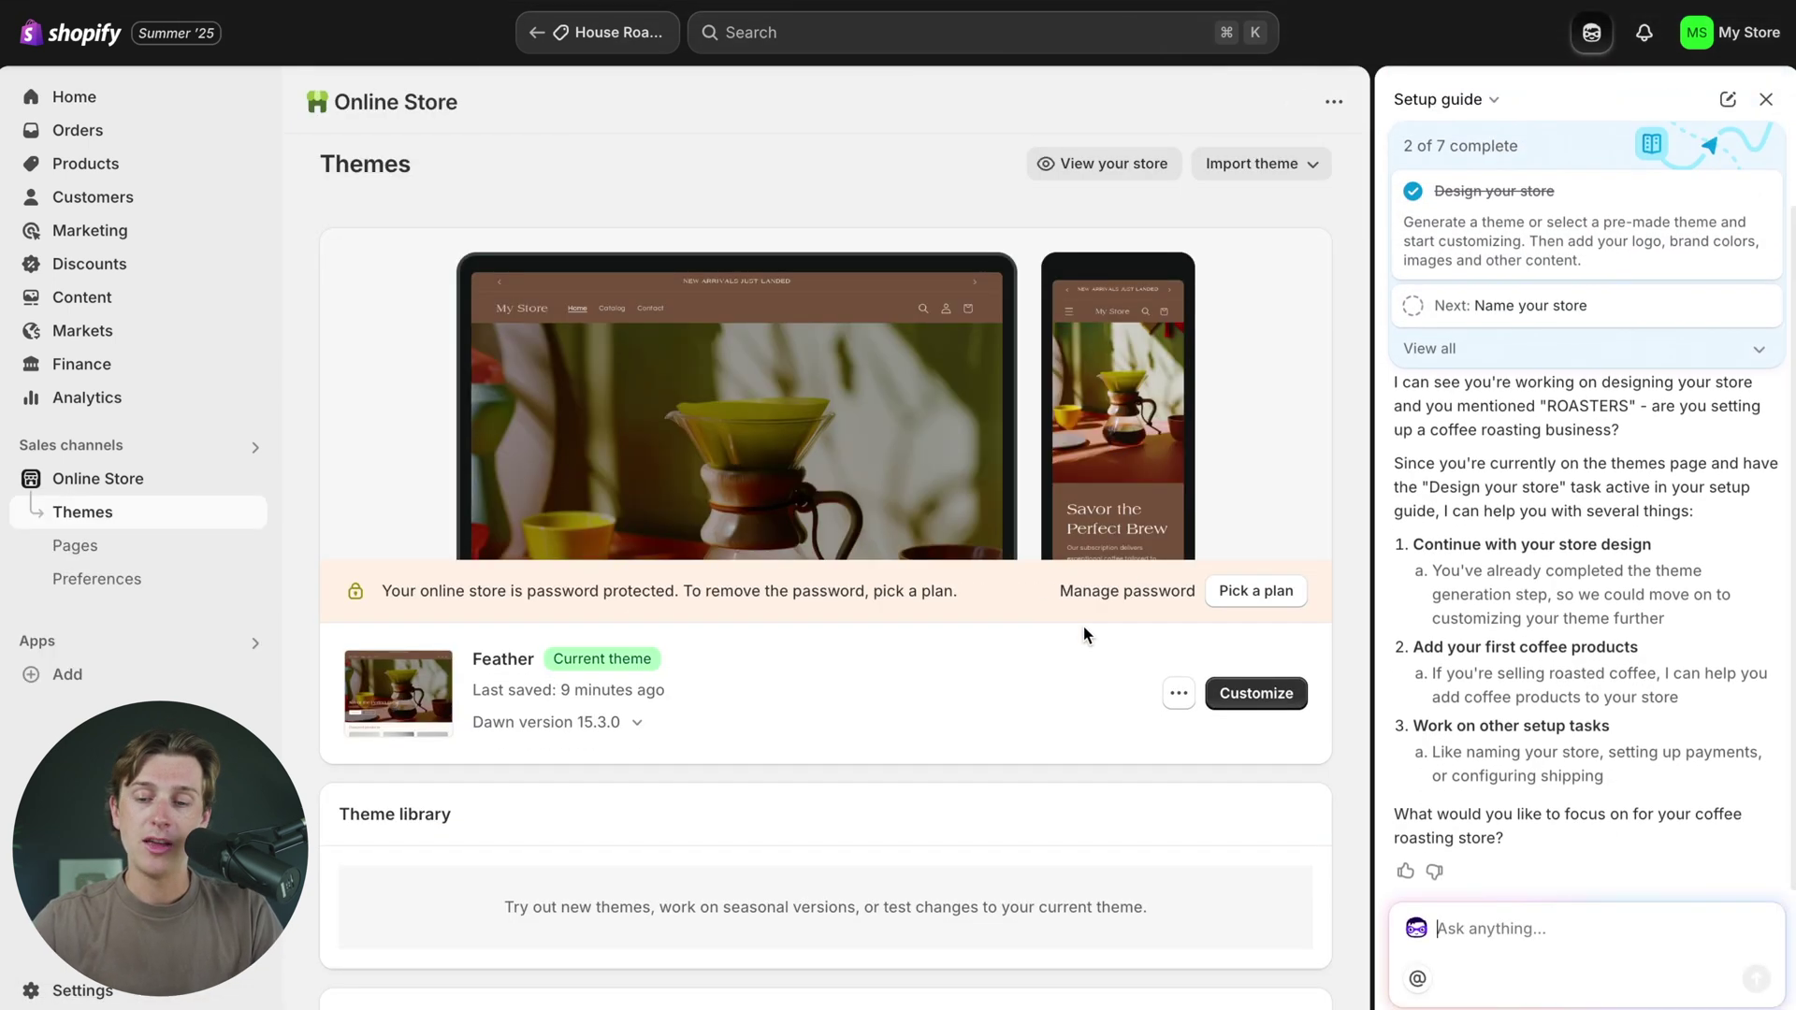
- Customize the Feather theme, close the Setup guide, and find House Roast Blend at $297.00 in Featured products
{"action": "left_click", "coordinate": [1283, 623]}
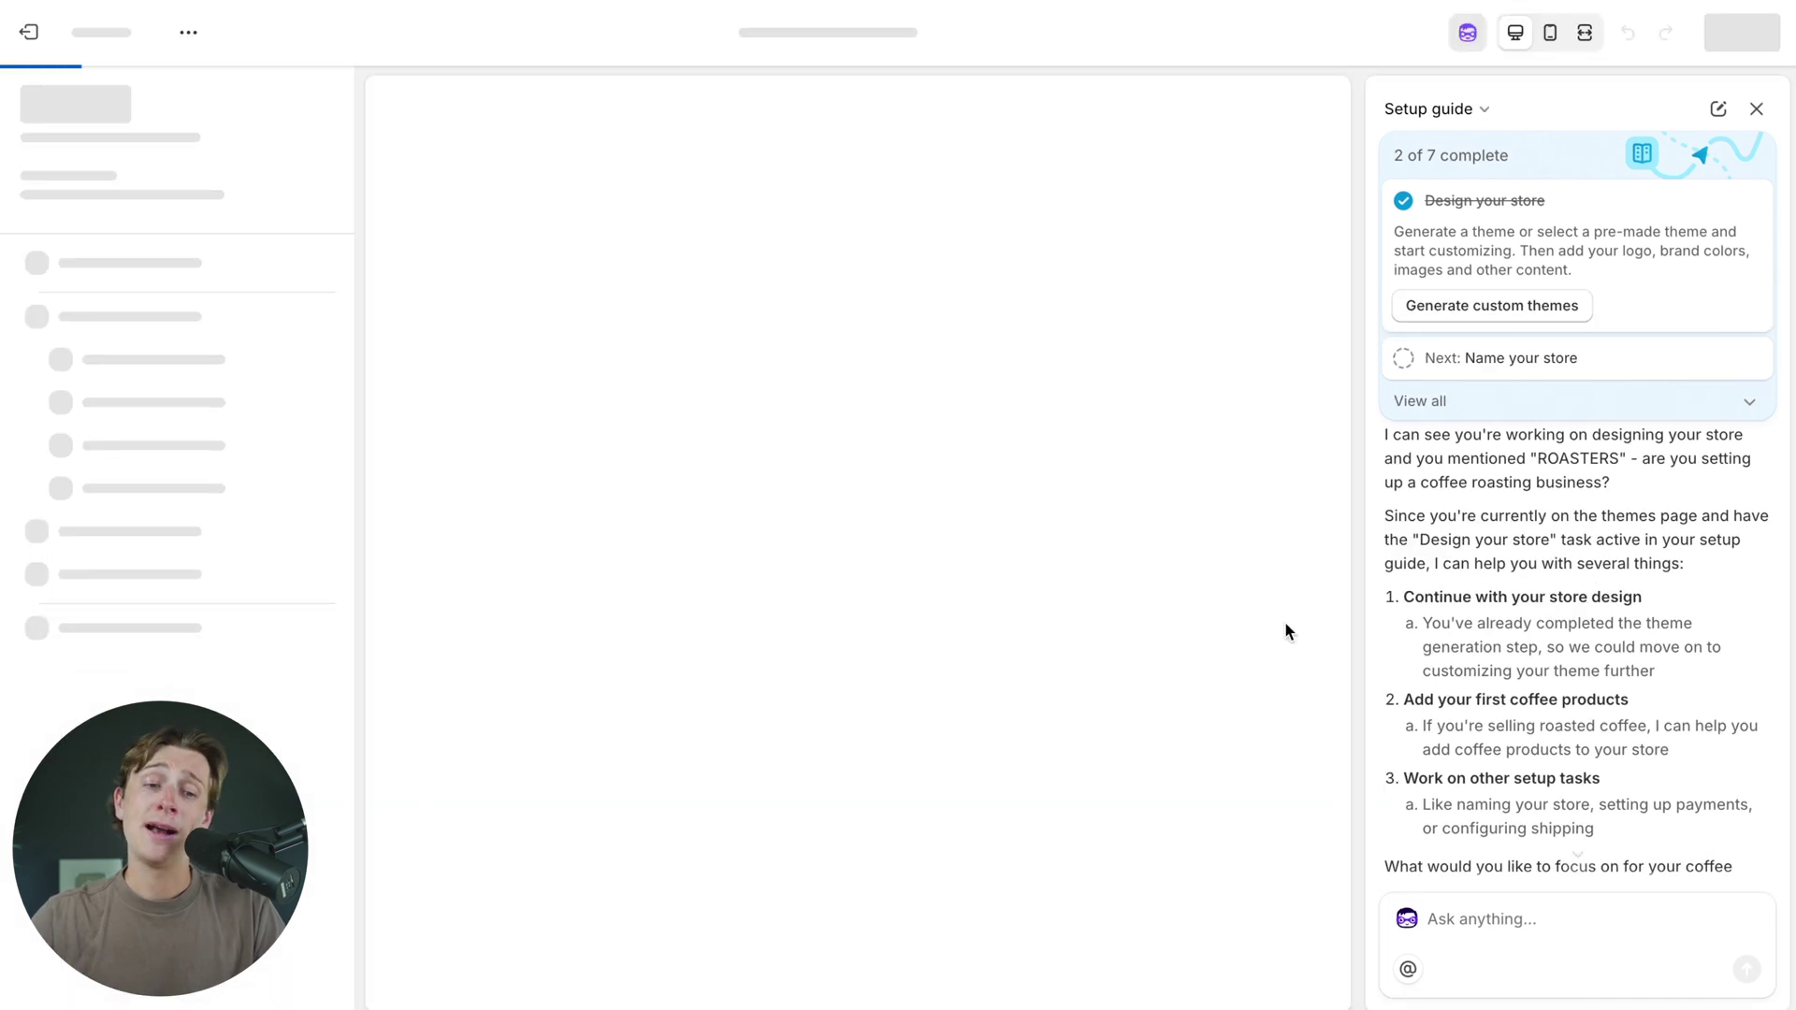
{"action": "left_click", "coordinate": [1755, 109]}
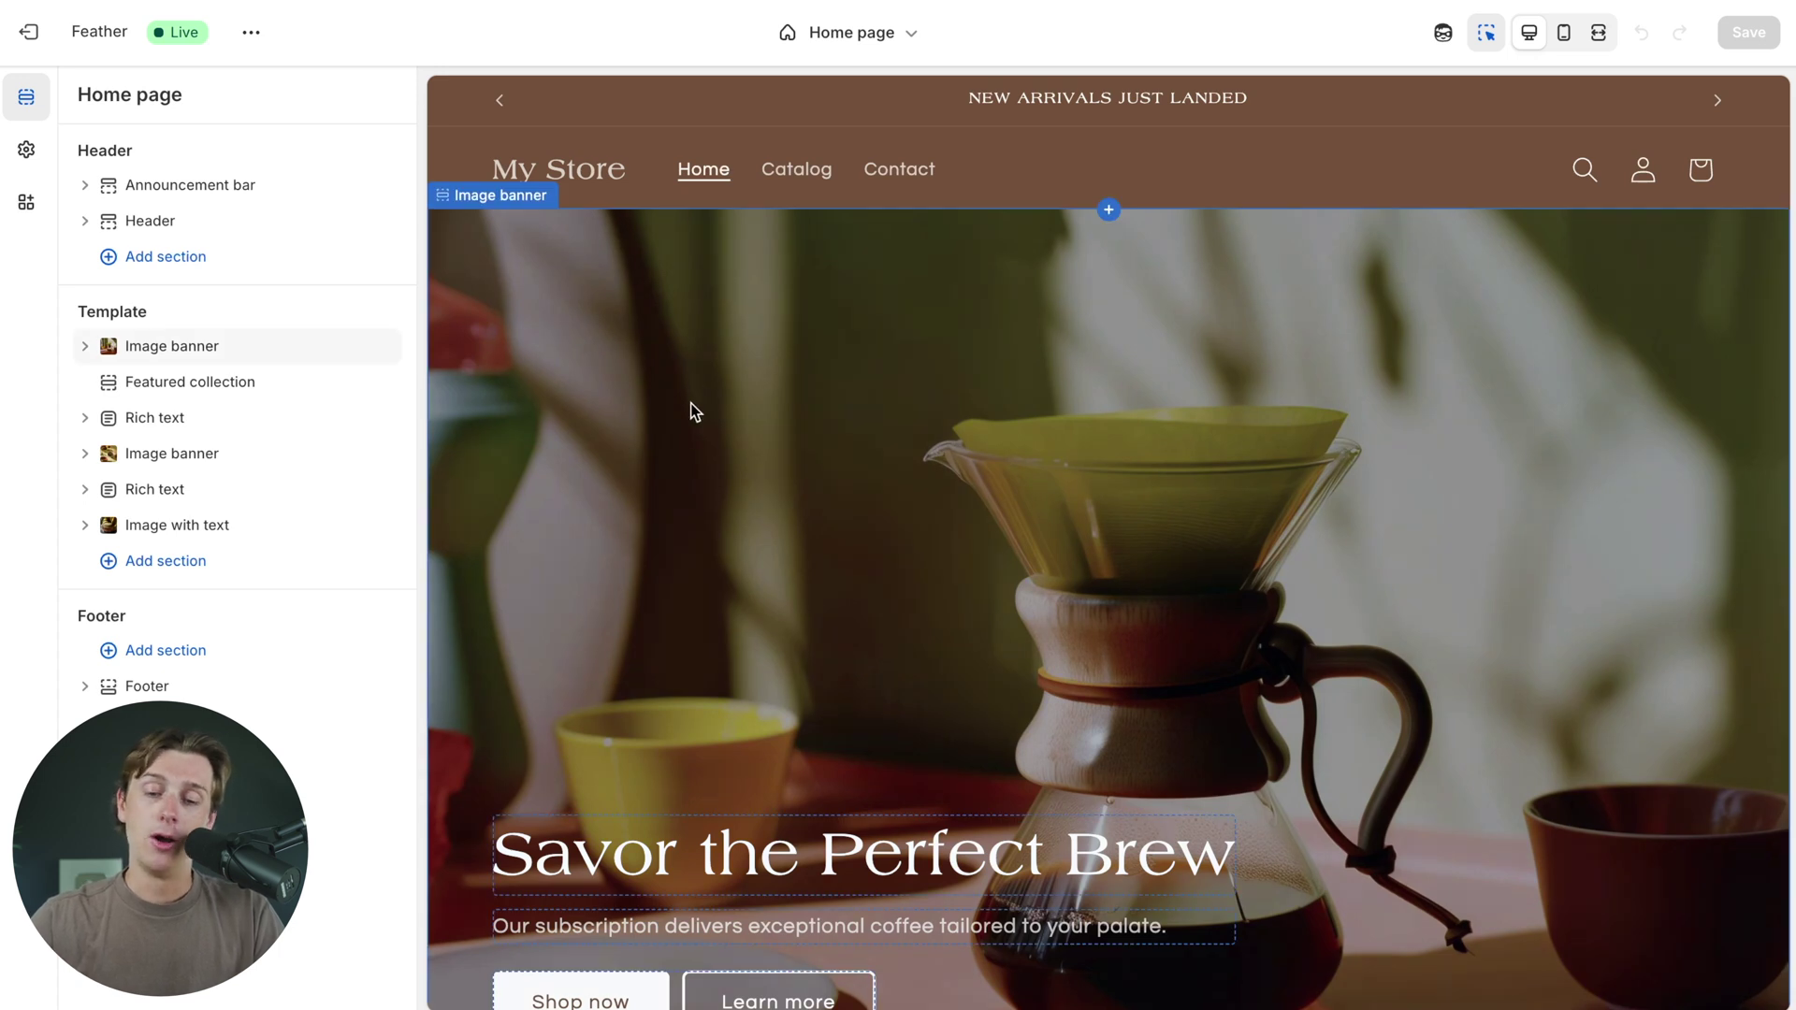
{"action": "scroll", "coordinate": [689, 434], "scroll_direction": "down", "scroll_amount": 2}
{"action": "scroll", "coordinate": [688, 434], "scroll_direction": "up", "scroll_amount": 2}
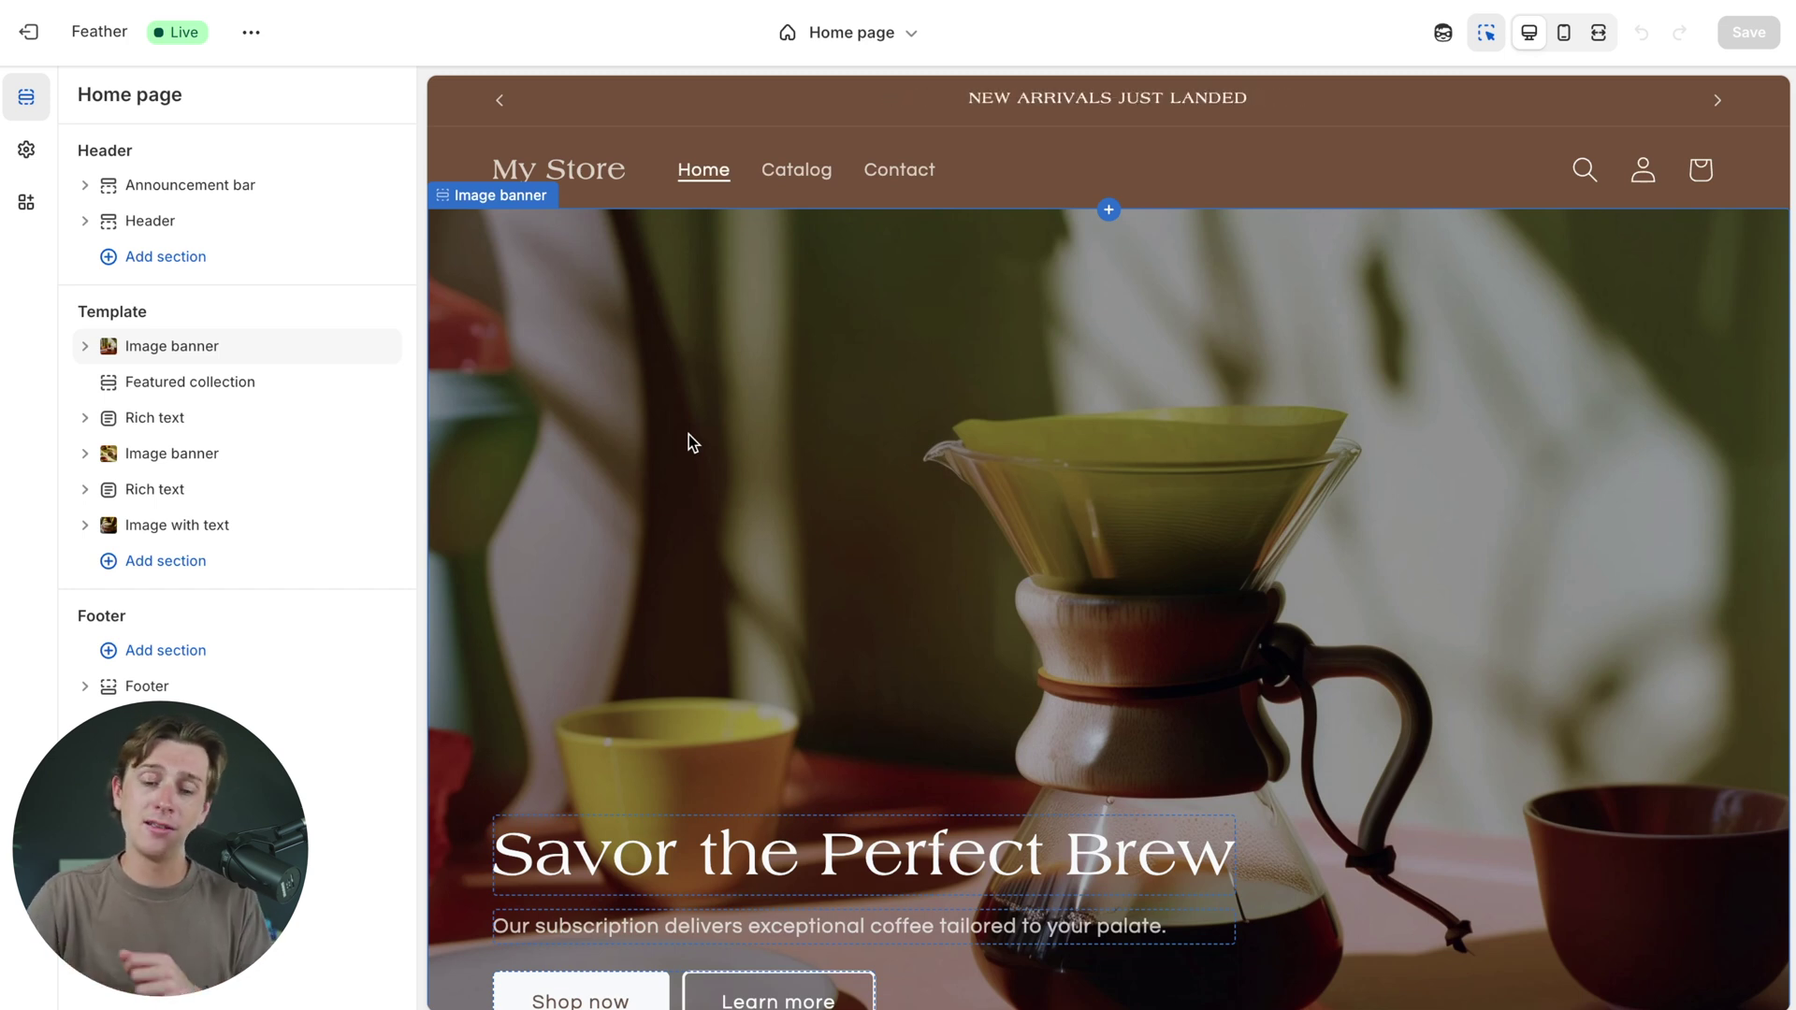
{"action": "scroll", "coordinate": [688, 434], "scroll_direction": "down", "scroll_amount": 15}
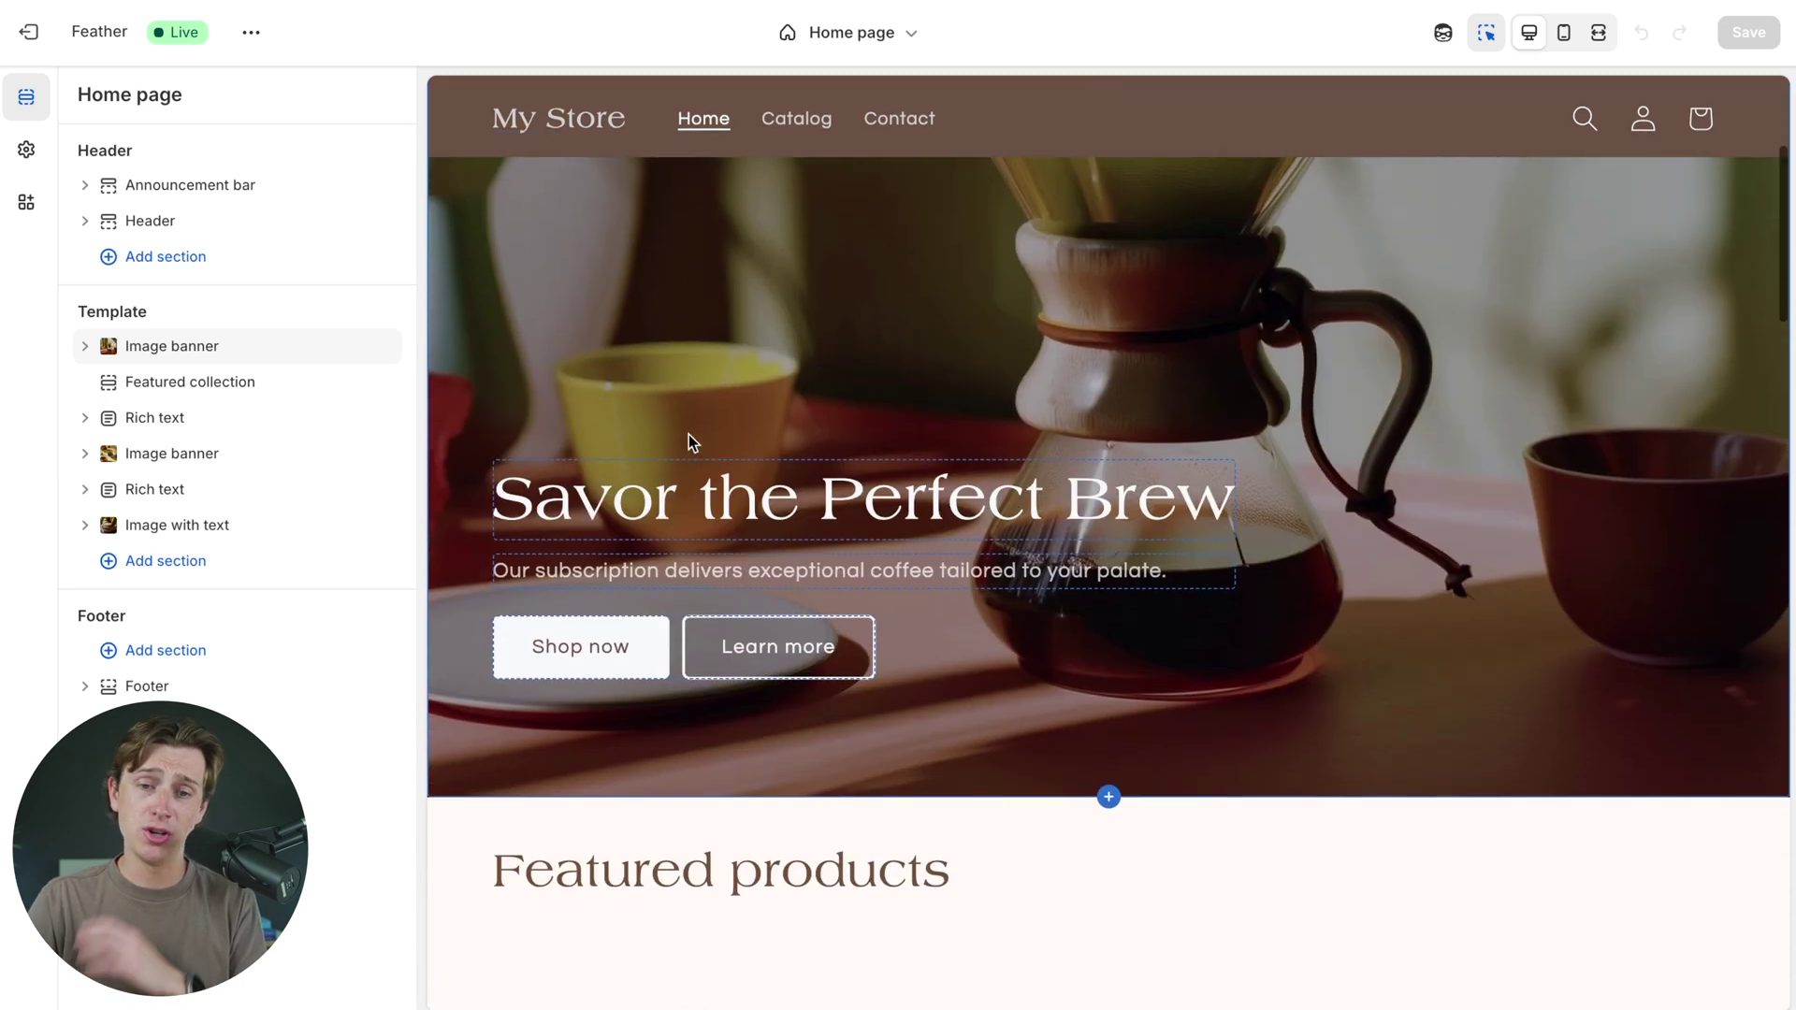
{"action": "scroll", "coordinate": [689, 443], "scroll_direction": "down", "scroll_amount": 2}
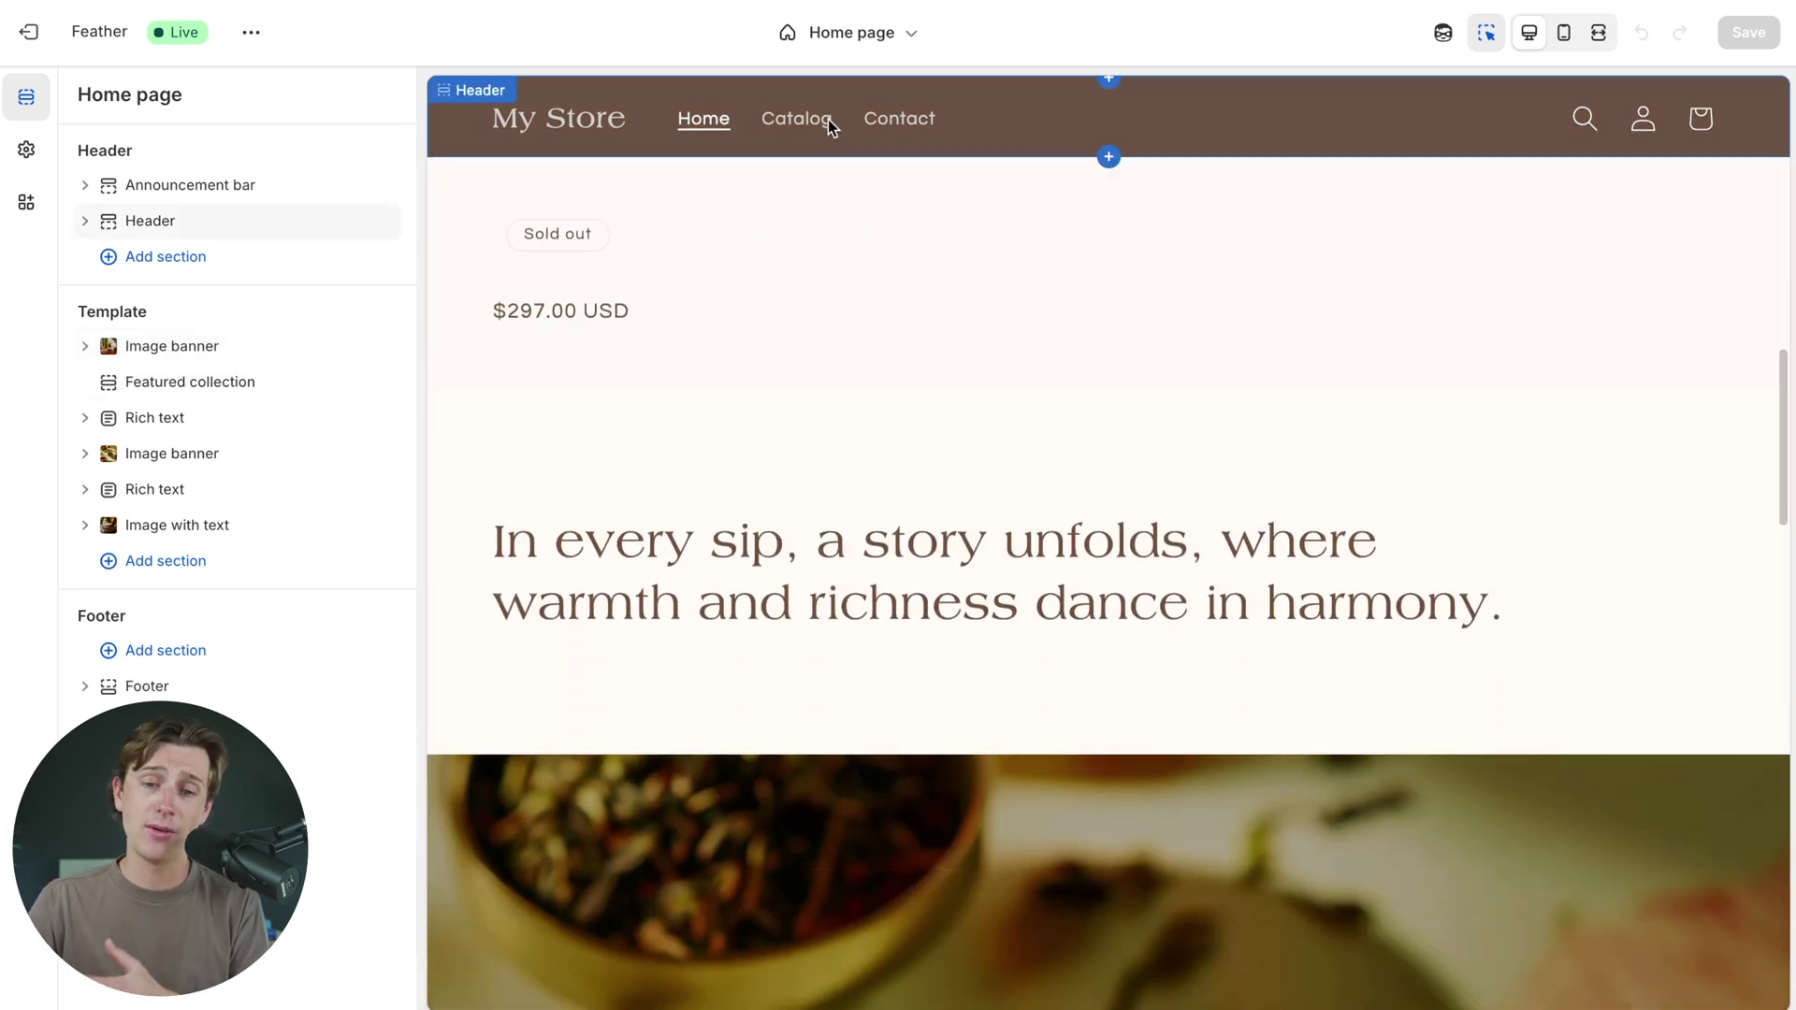
{"action": "scroll", "coordinate": [746, 322], "scroll_direction": "up", "scroll_amount": 2}
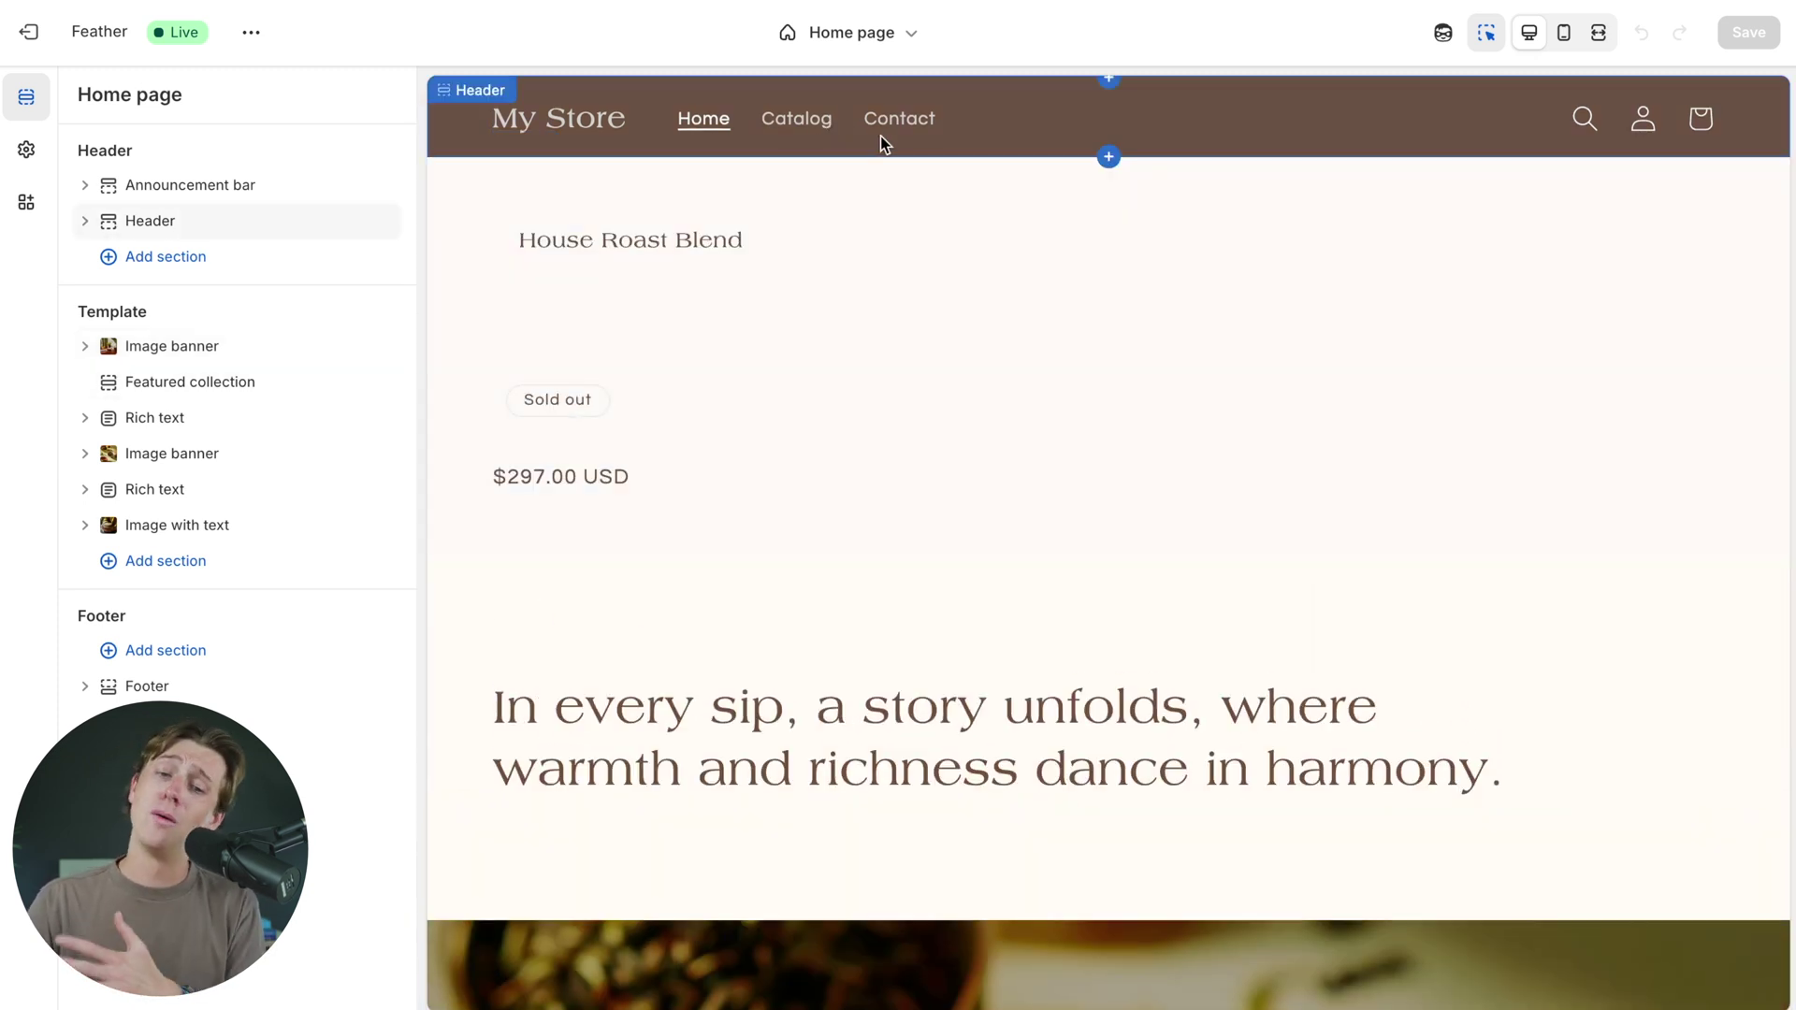
{"action": "scroll", "coordinate": [625, 383], "scroll_direction": "up", "scroll_amount": 2}
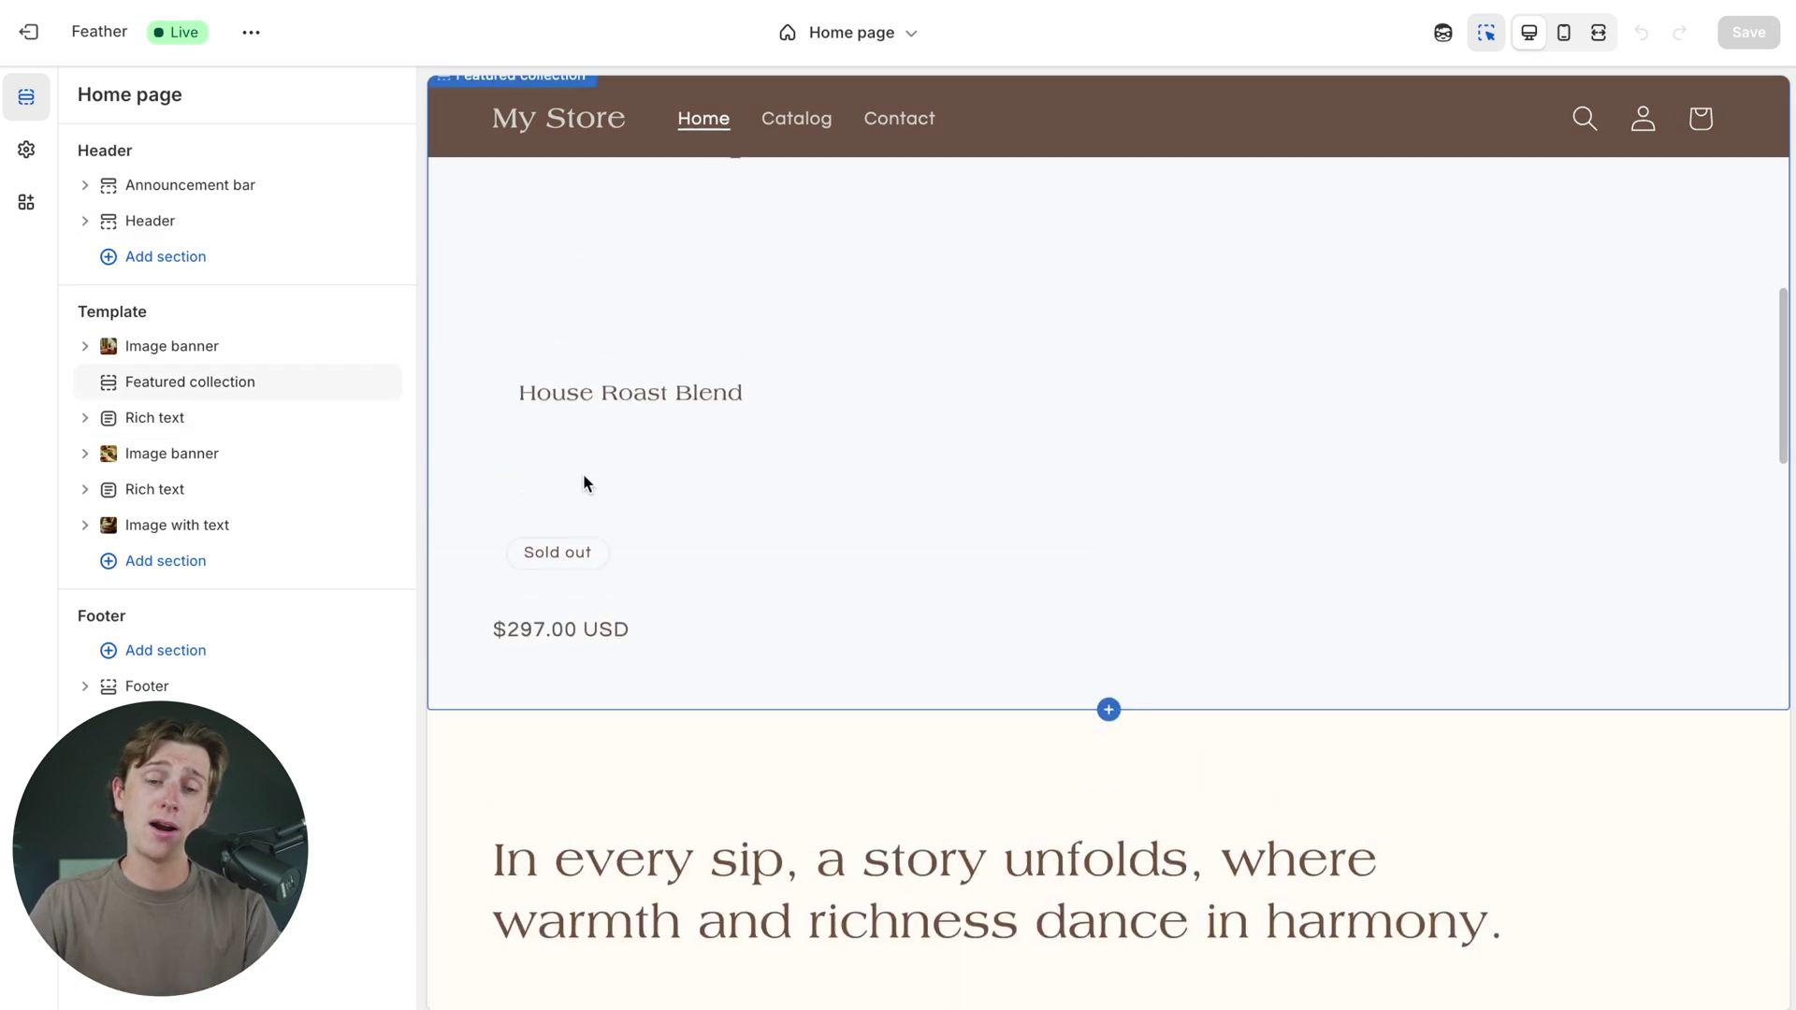
- Set the Featured collection to 4 columns and open the House Roast Blend product template
{"action": "left_click", "coordinate": [541, 449]}
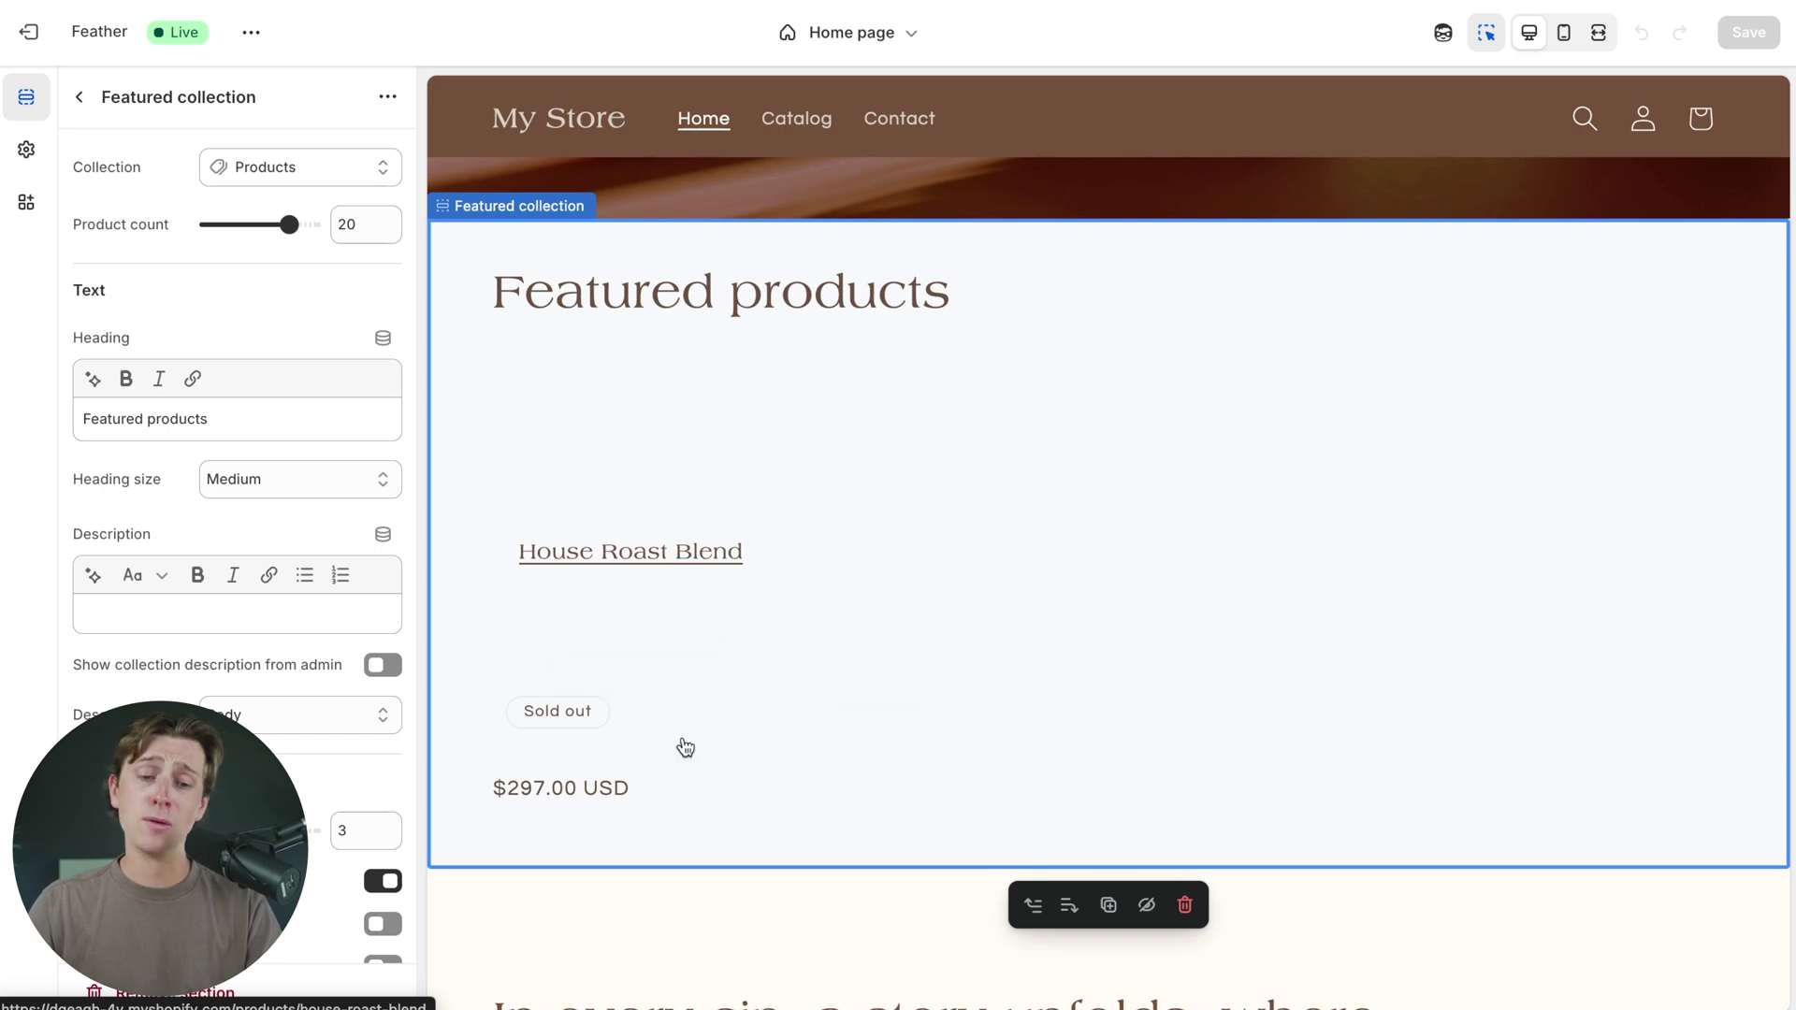
{"action": "left_click_drag", "start_coordinate": [247, 830], "coordinate": [199, 829]}
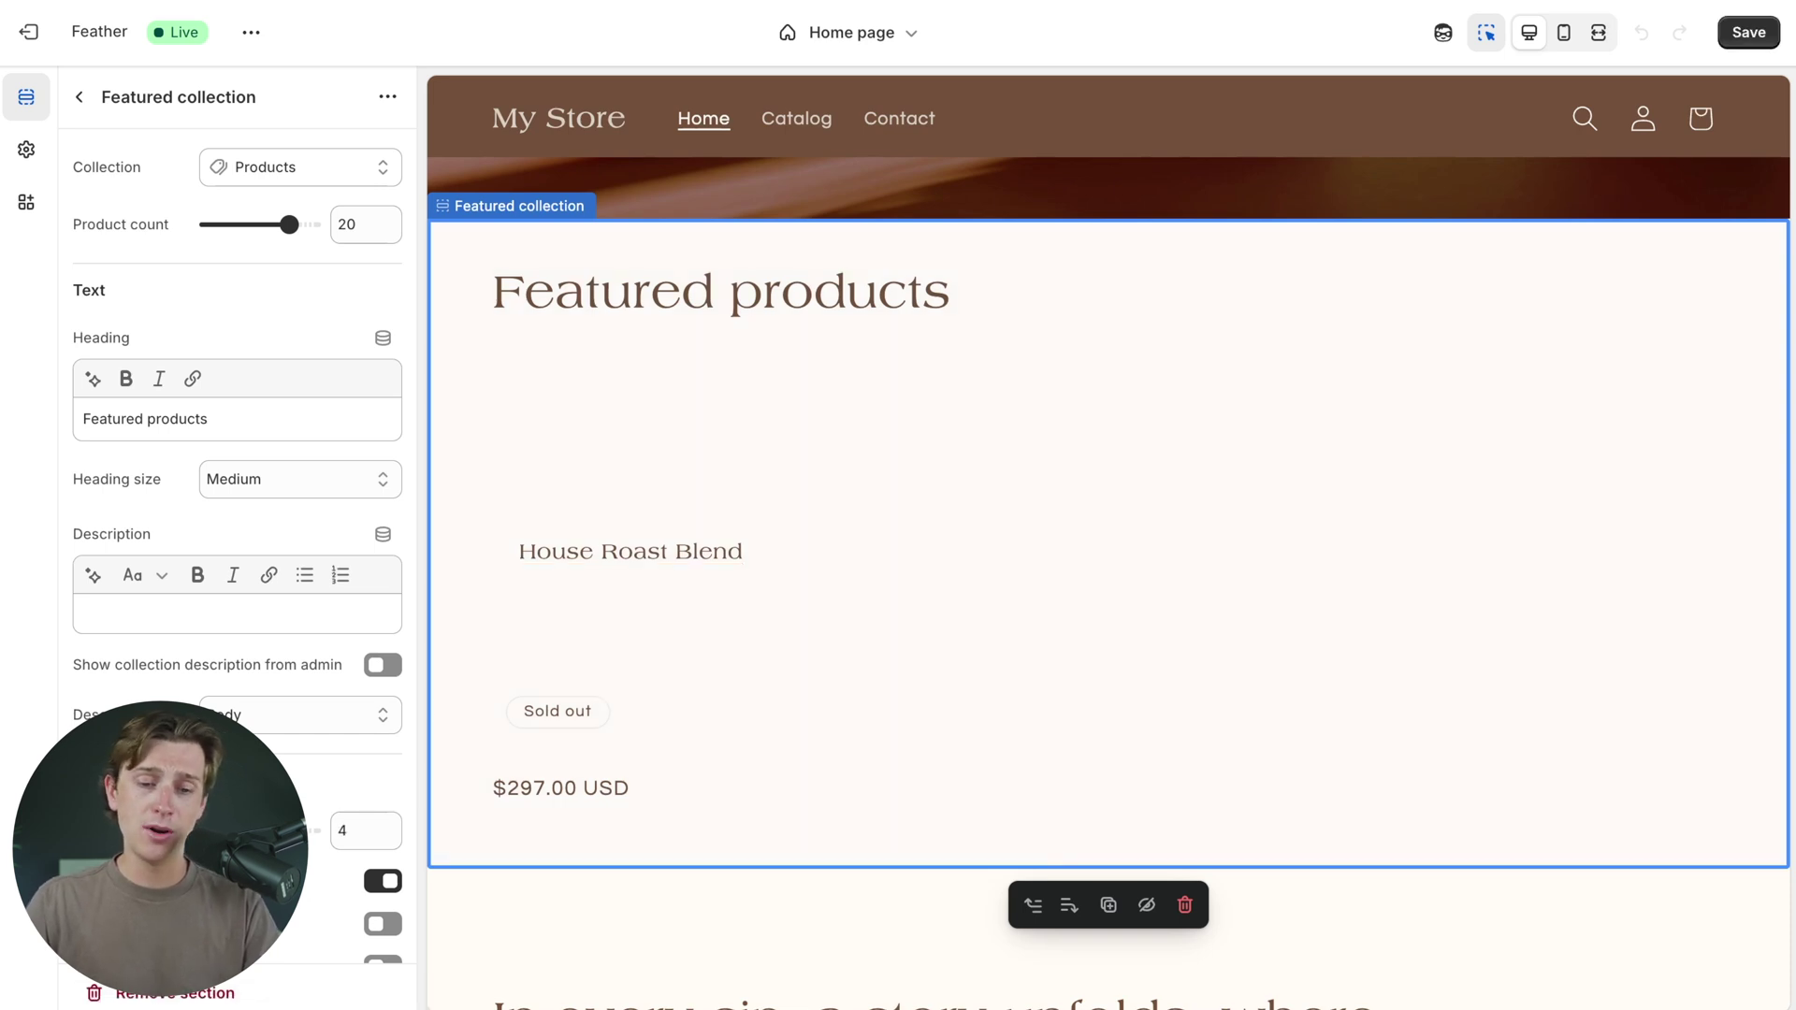
{"action": "scroll", "coordinate": [309, 598], "scroll_direction": "down", "scroll_amount": 3}
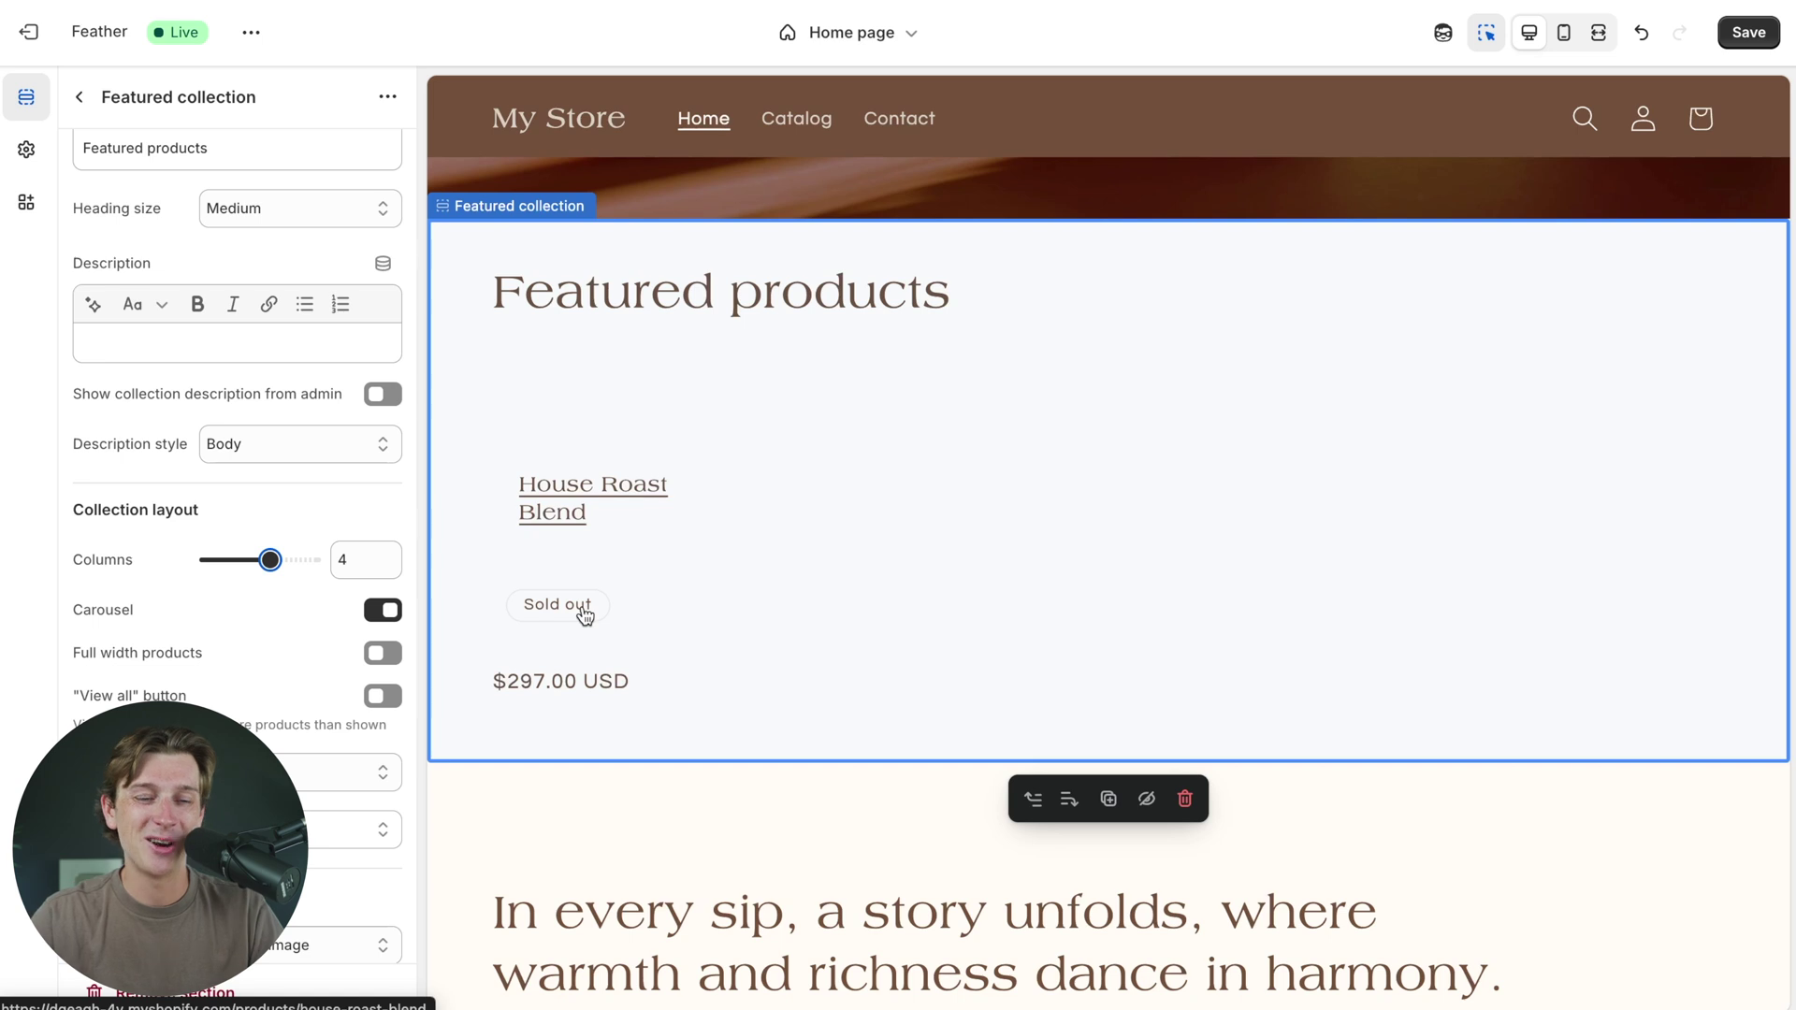
{"action": "scroll", "coordinate": [306, 518], "scroll_direction": "up", "scroll_amount": 1}
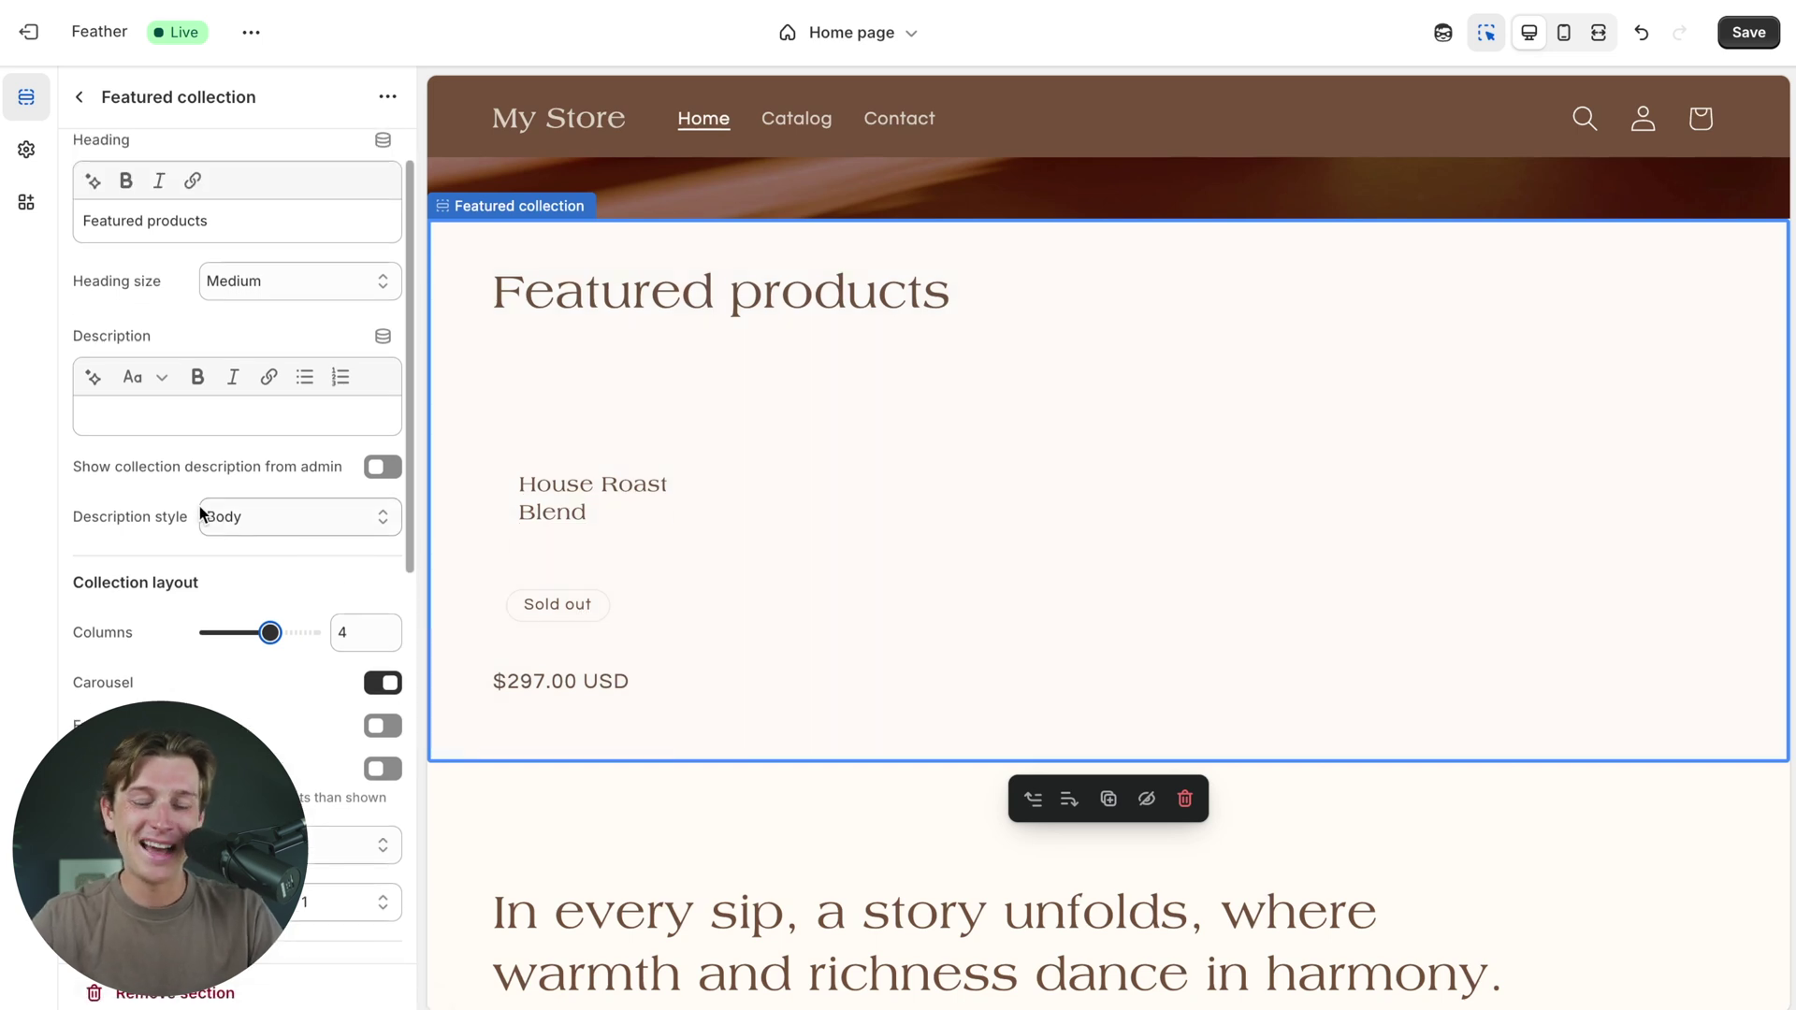
{"action": "scroll", "coordinate": [199, 512], "scroll_direction": "up", "scroll_amount": 3}
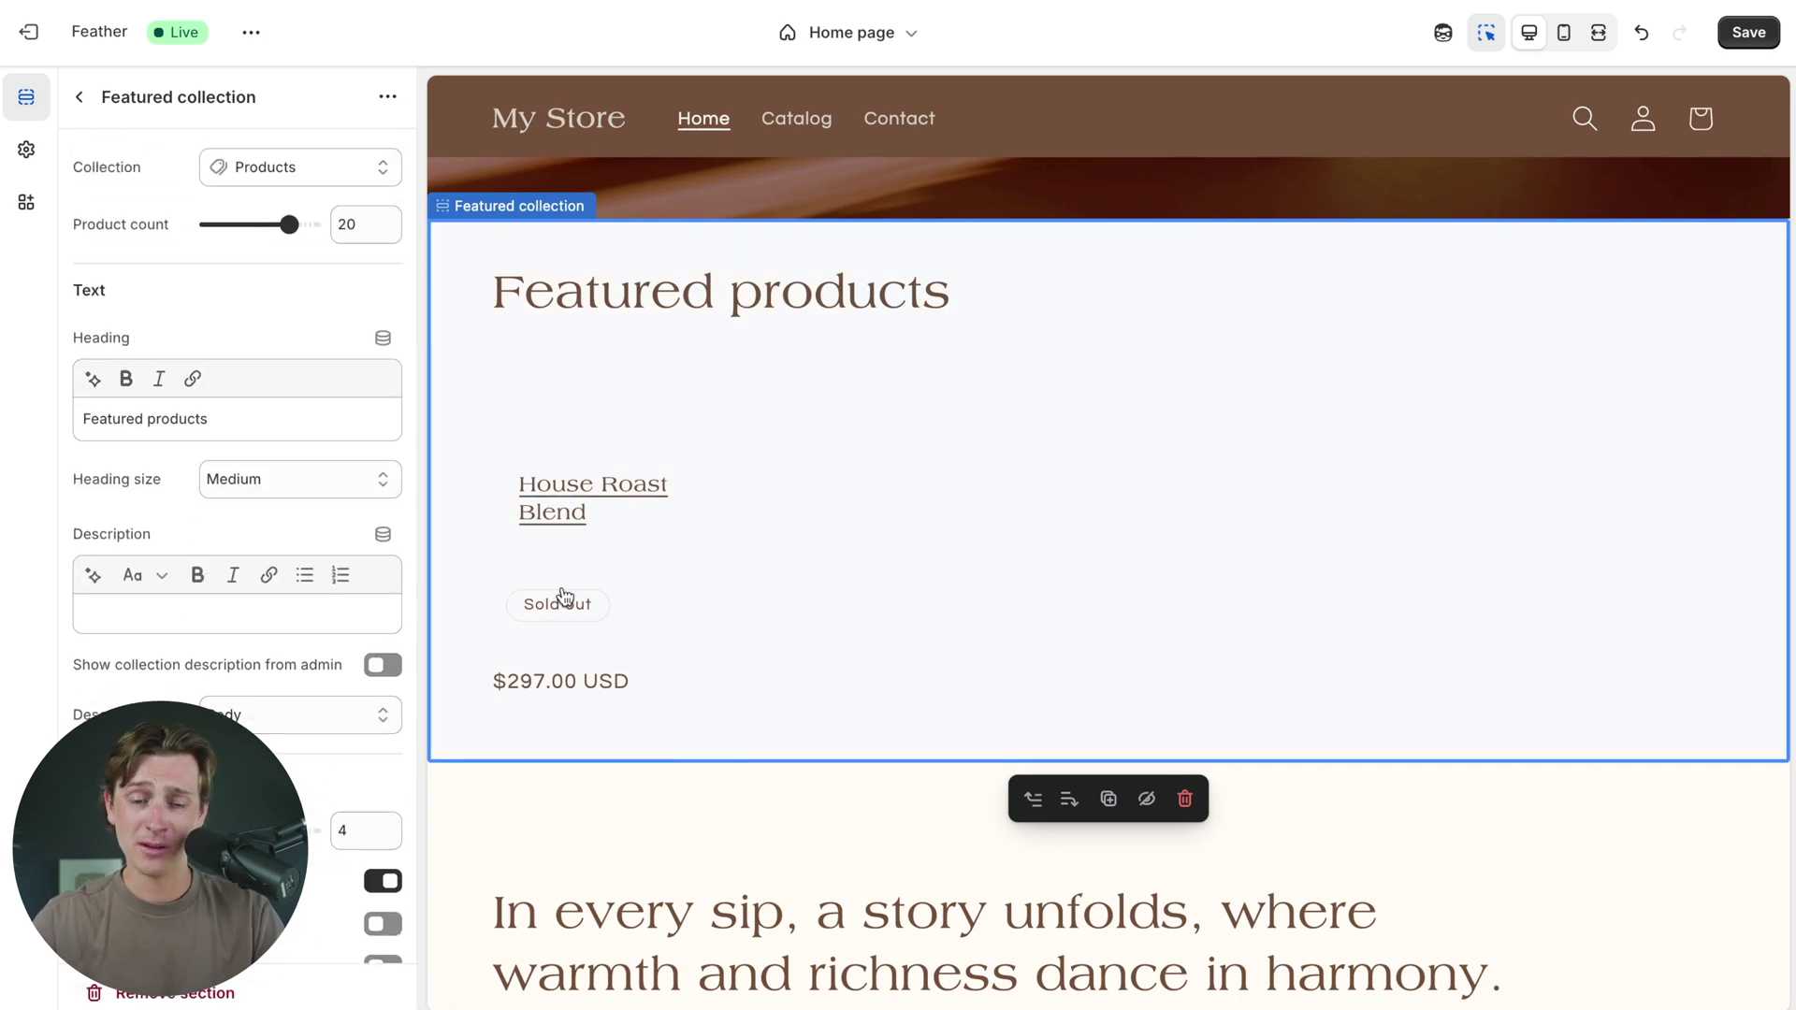
{"action": "scroll", "coordinate": [564, 597], "scroll_direction": "down", "scroll_amount": 2}
{"action": "left_click", "coordinate": [580, 407]}
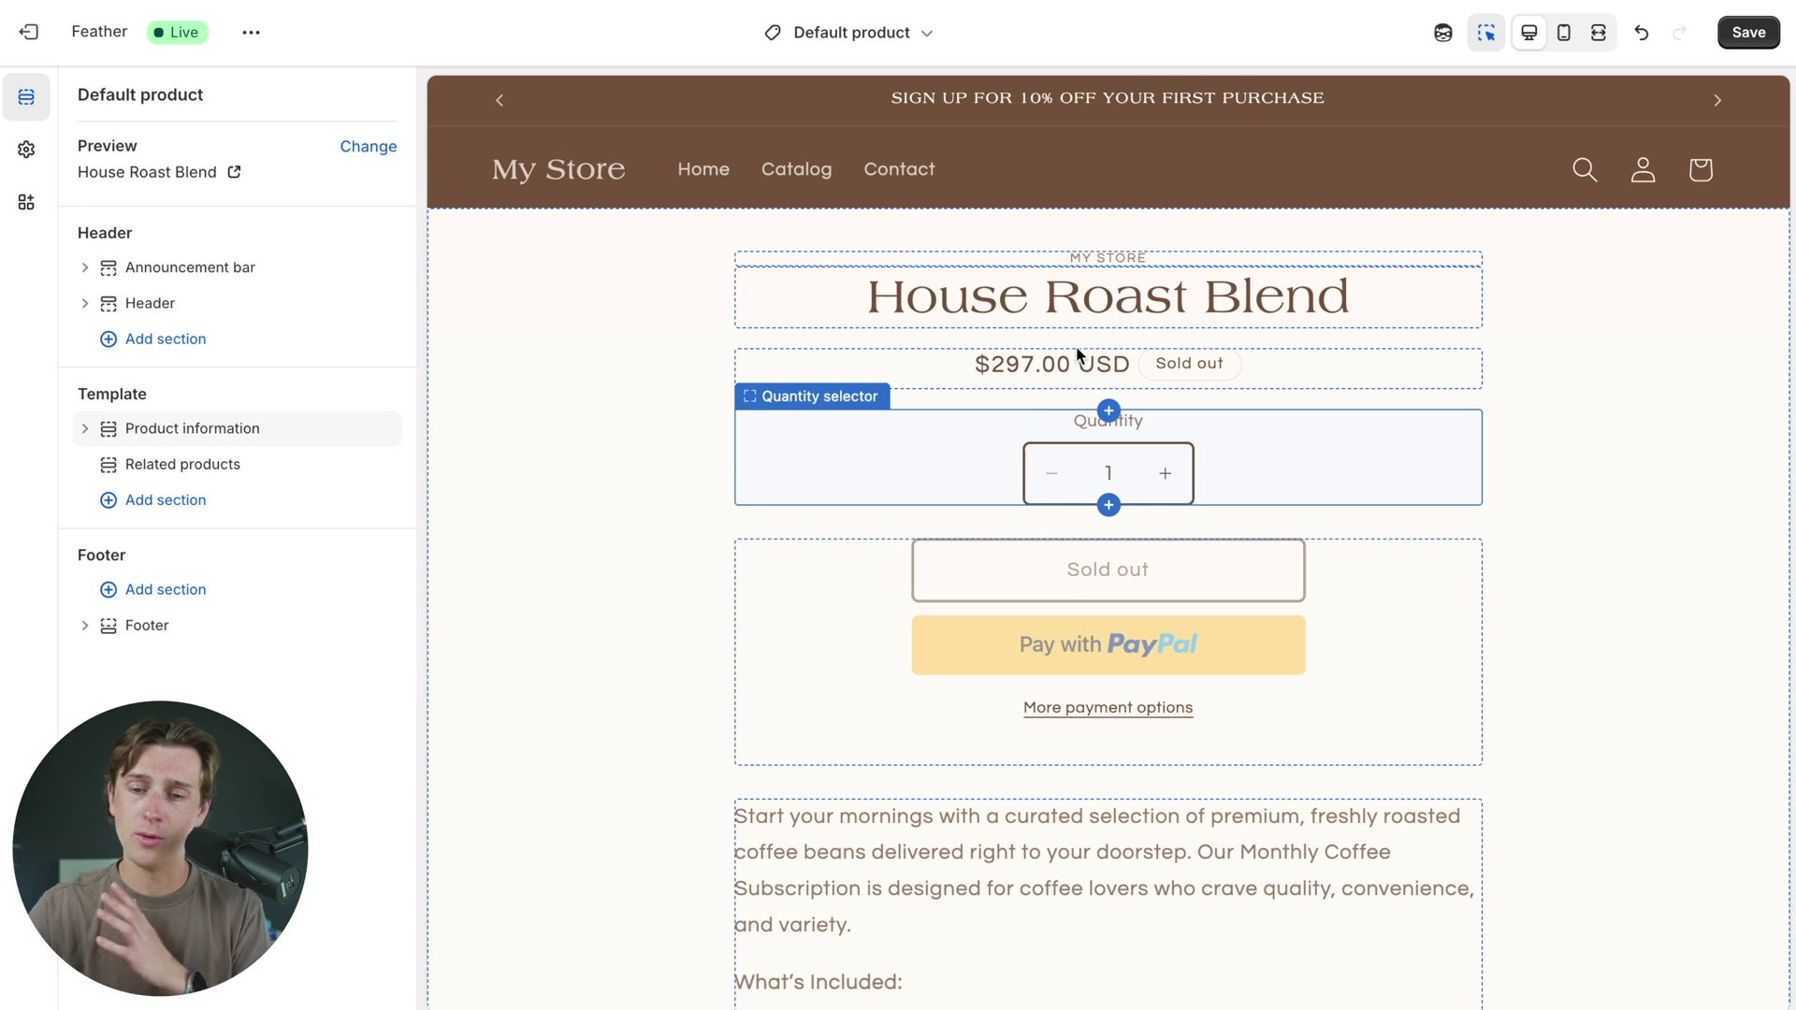
{"action": "left_click", "coordinate": [1076, 299]}
{"action": "left_click", "coordinate": [1287, 369]}
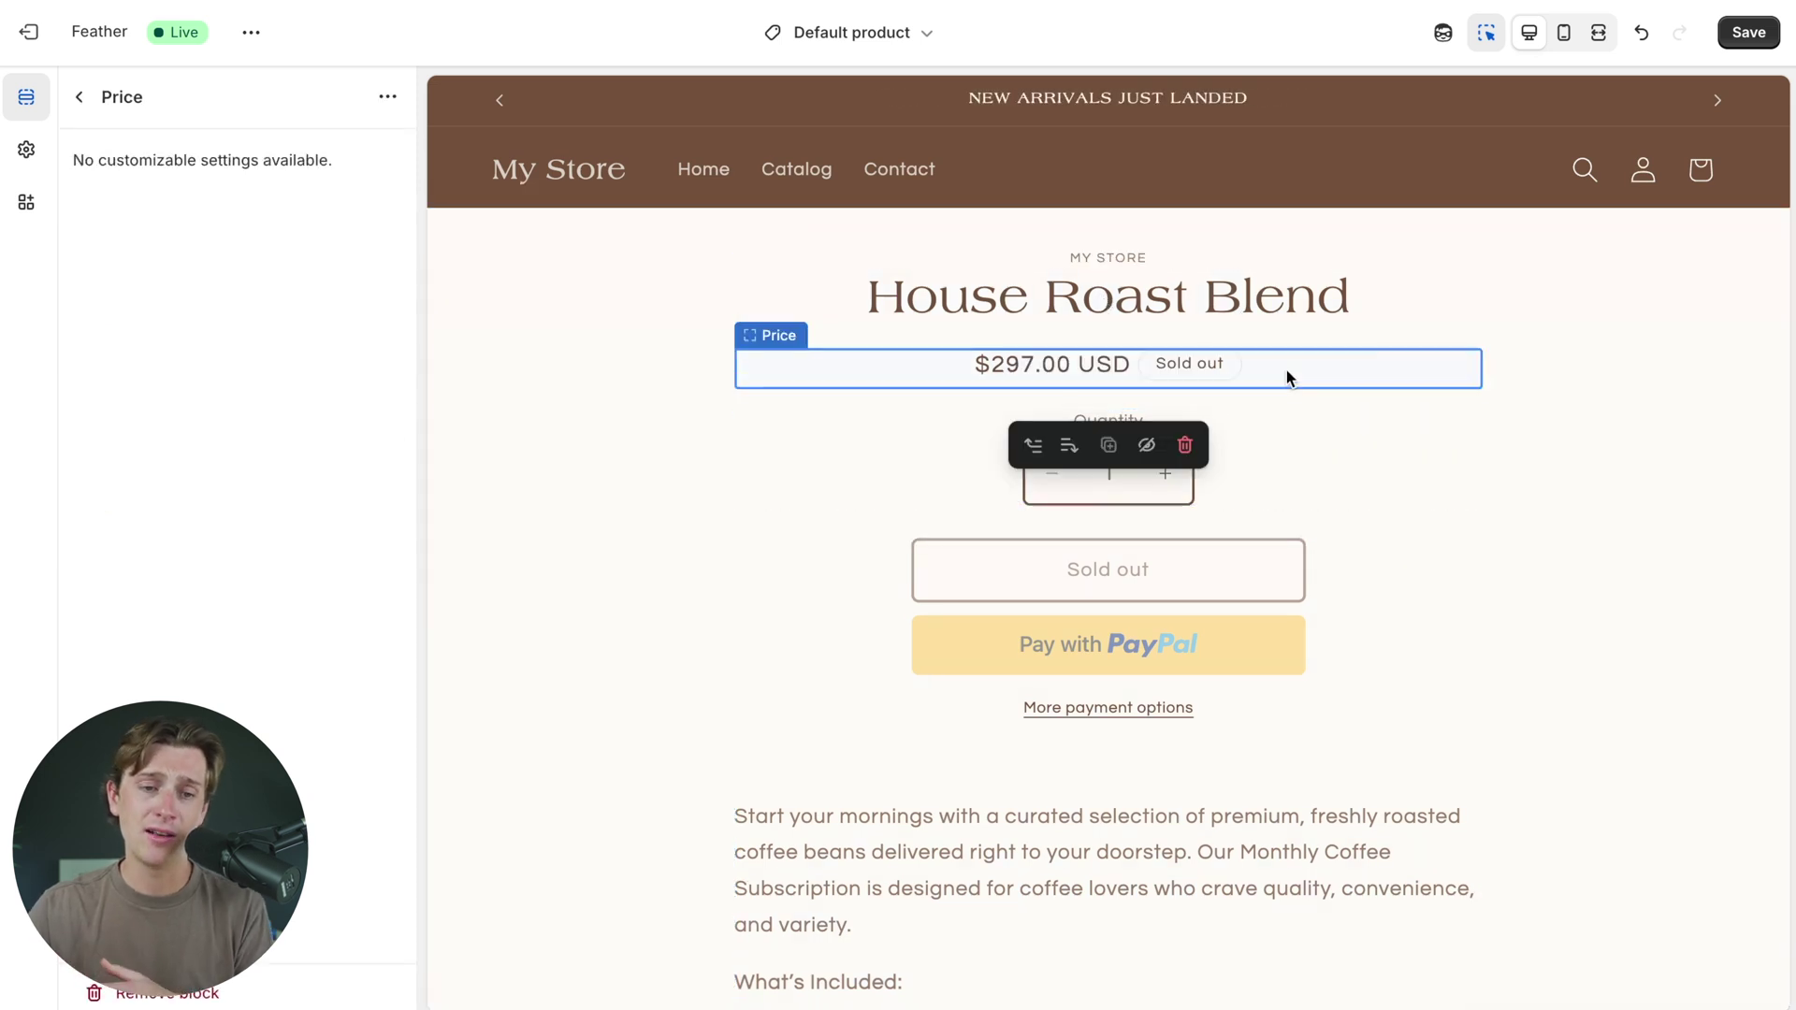
{"action": "left_click", "coordinate": [1223, 281]}
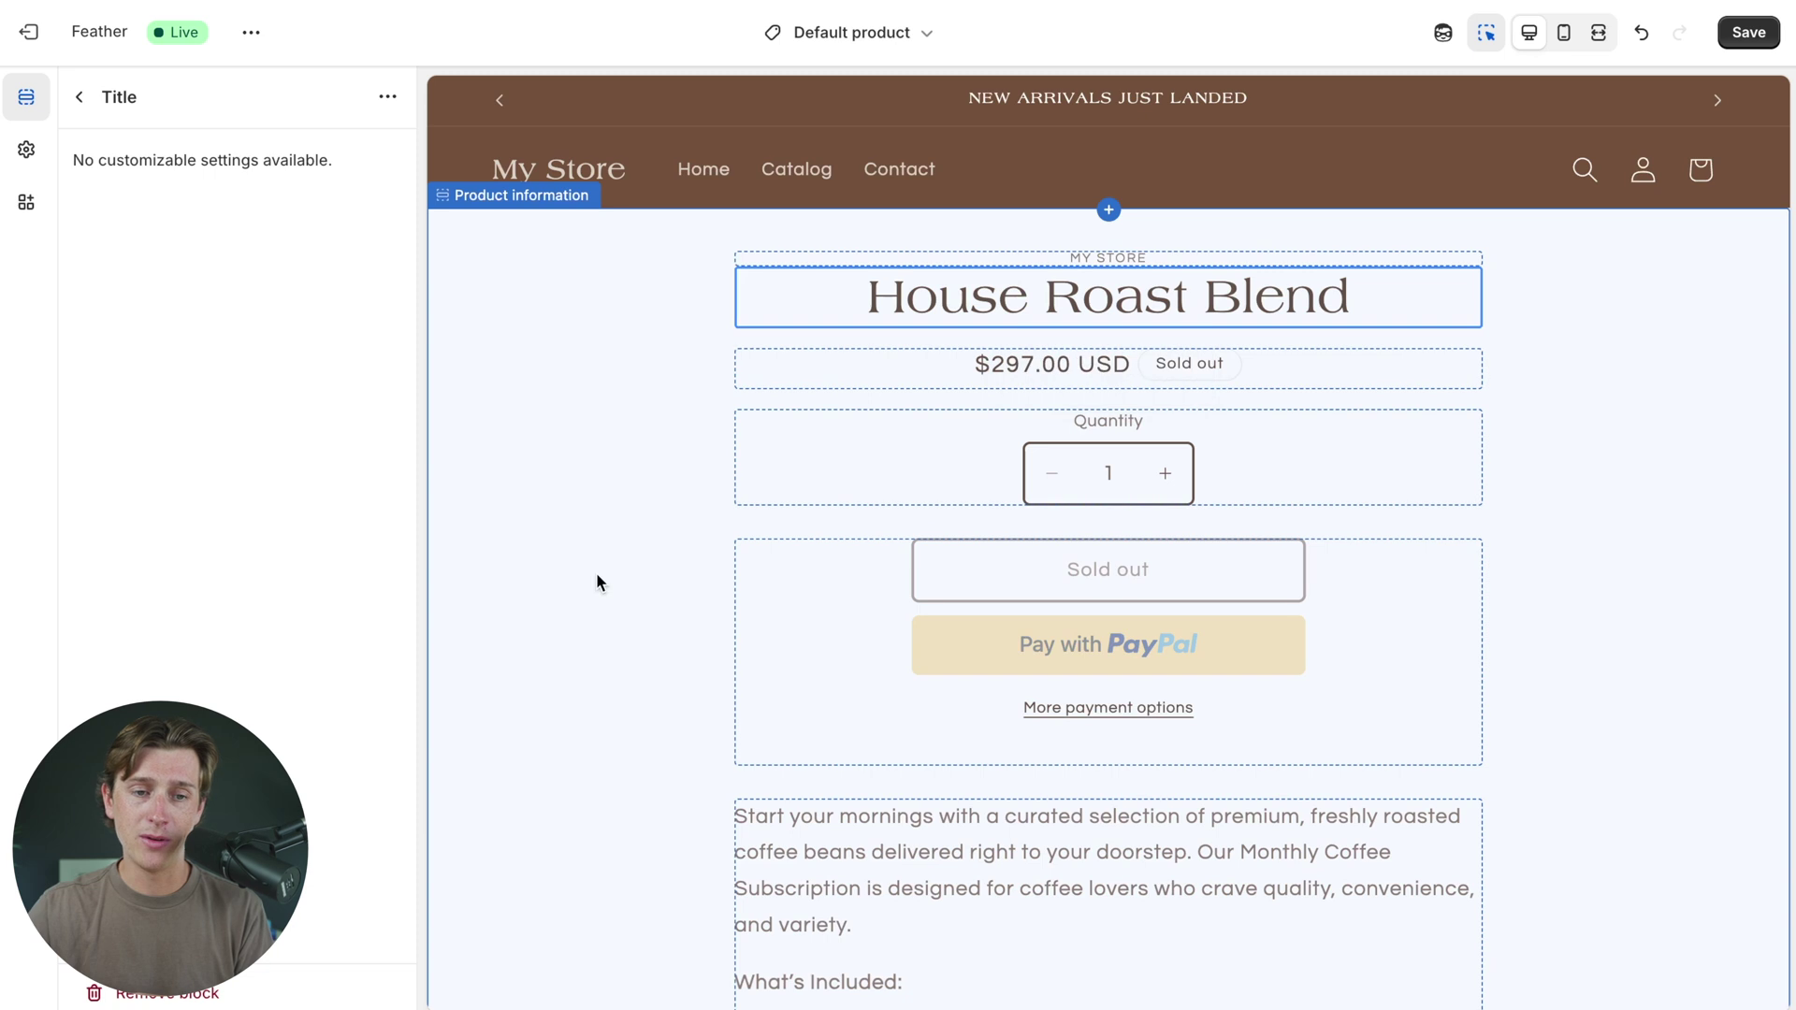
{"action": "left_click", "coordinate": [1006, 479]}
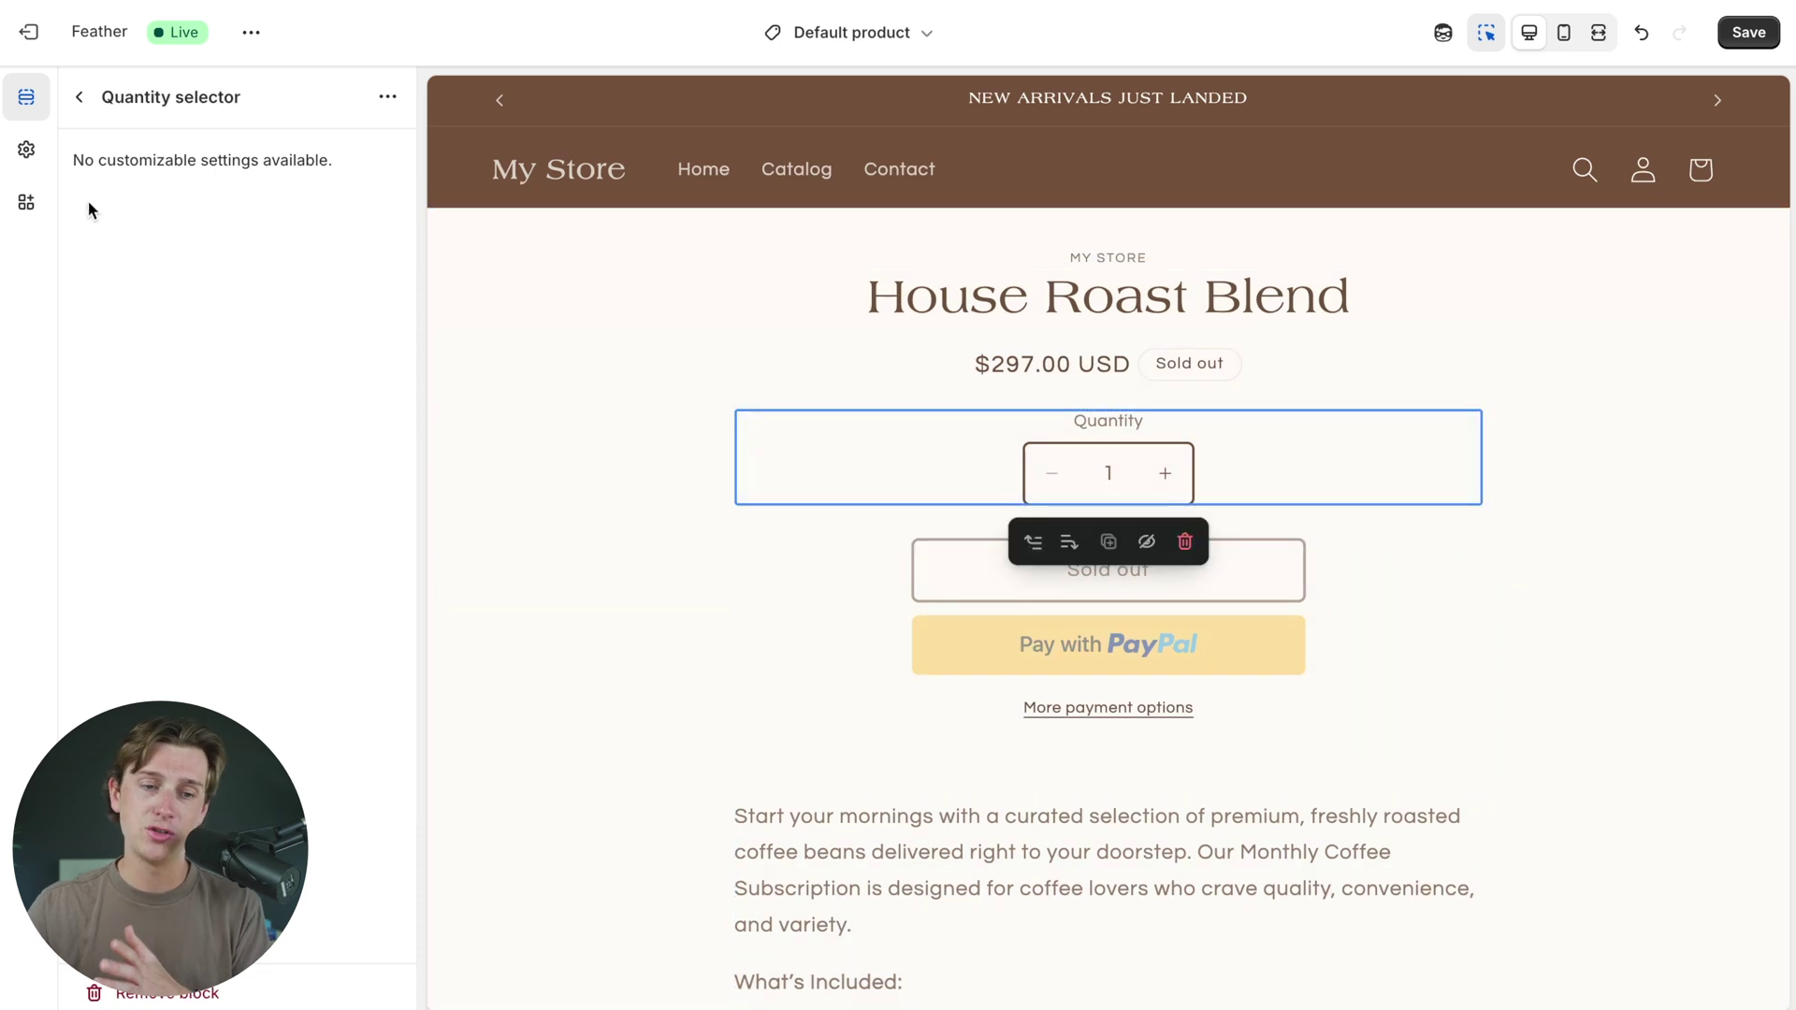